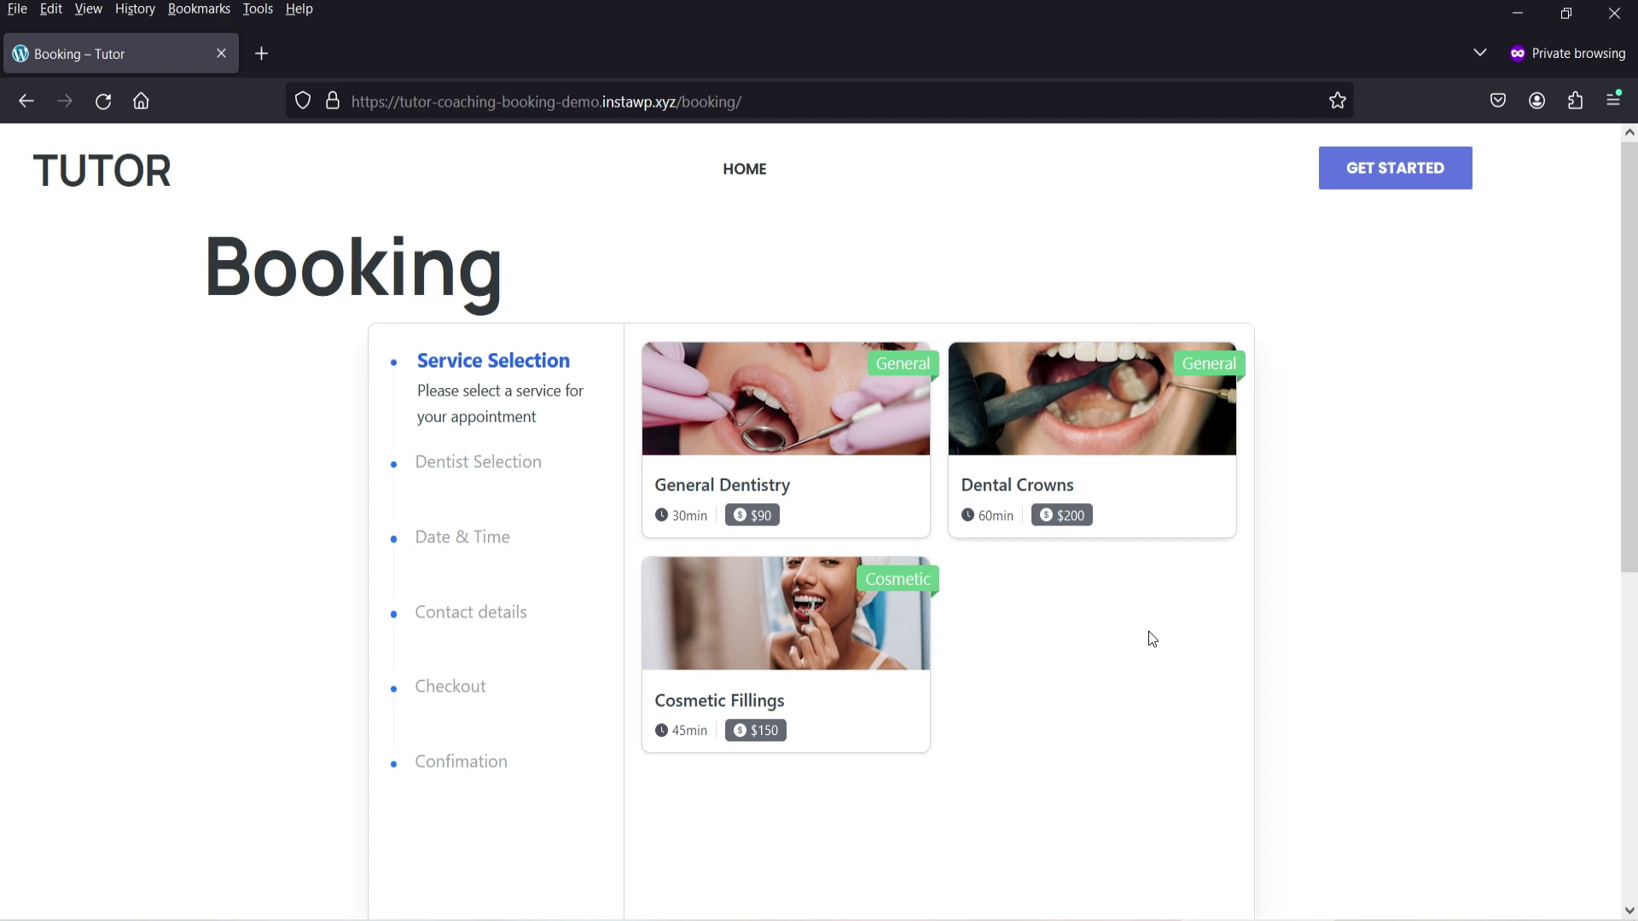
- Choose a General Dentistry appointment with the first listed dentist on 06-03-2024 at 11:00 AM and proceed to the contact details
click(764, 427)
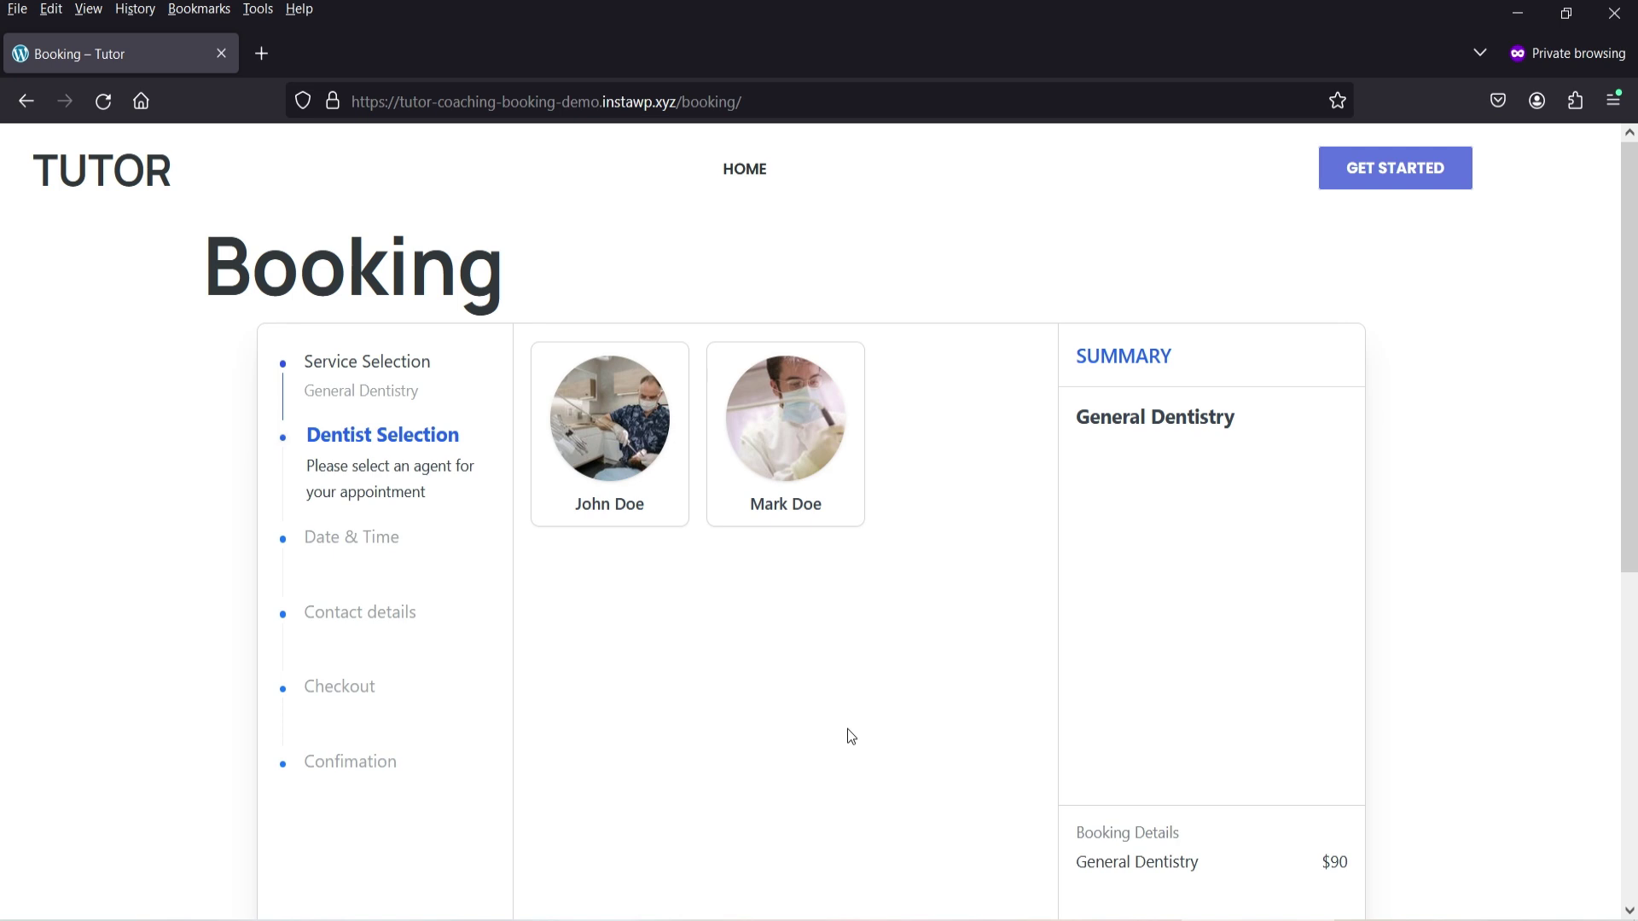
click(597, 440)
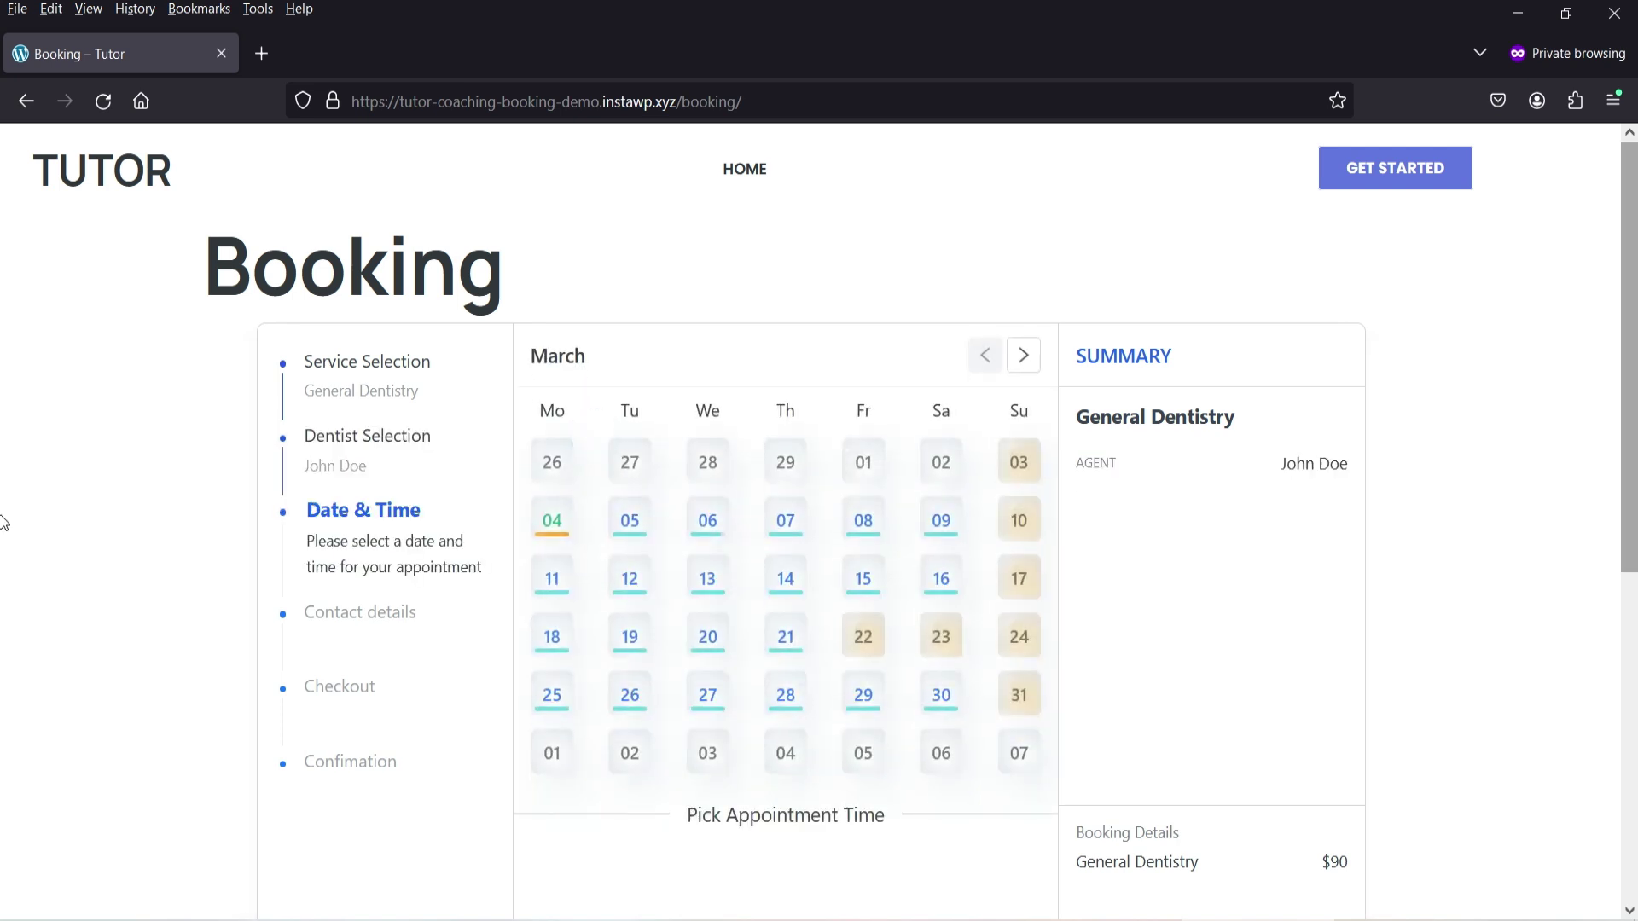
click(707, 520)
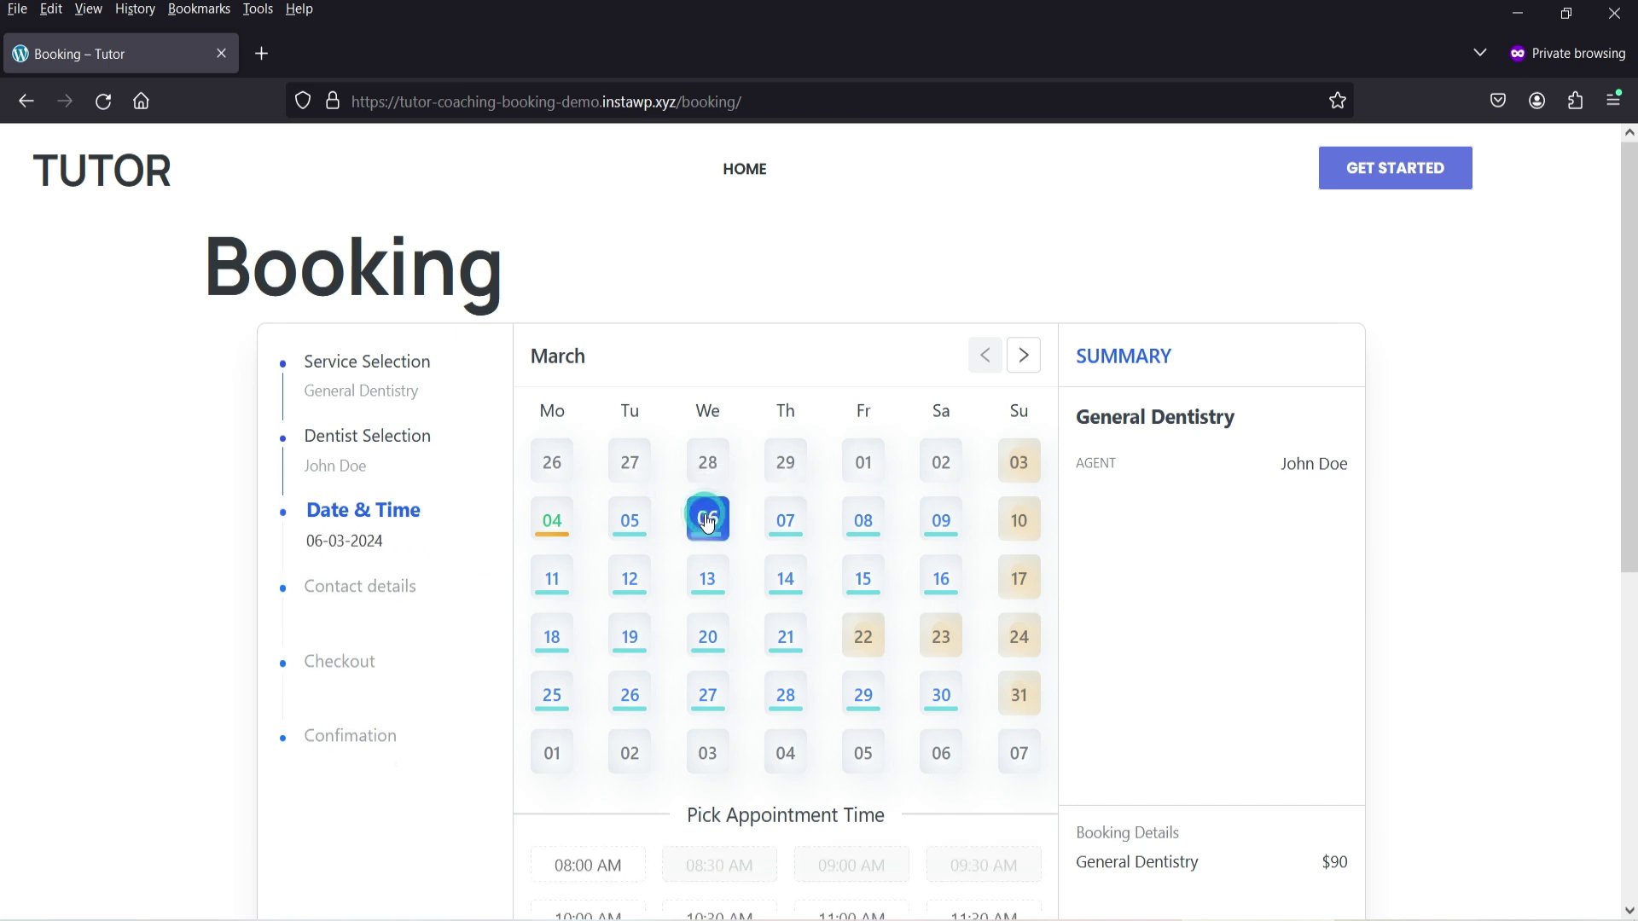
scroll(708, 522, down, 2)
click(864, 766)
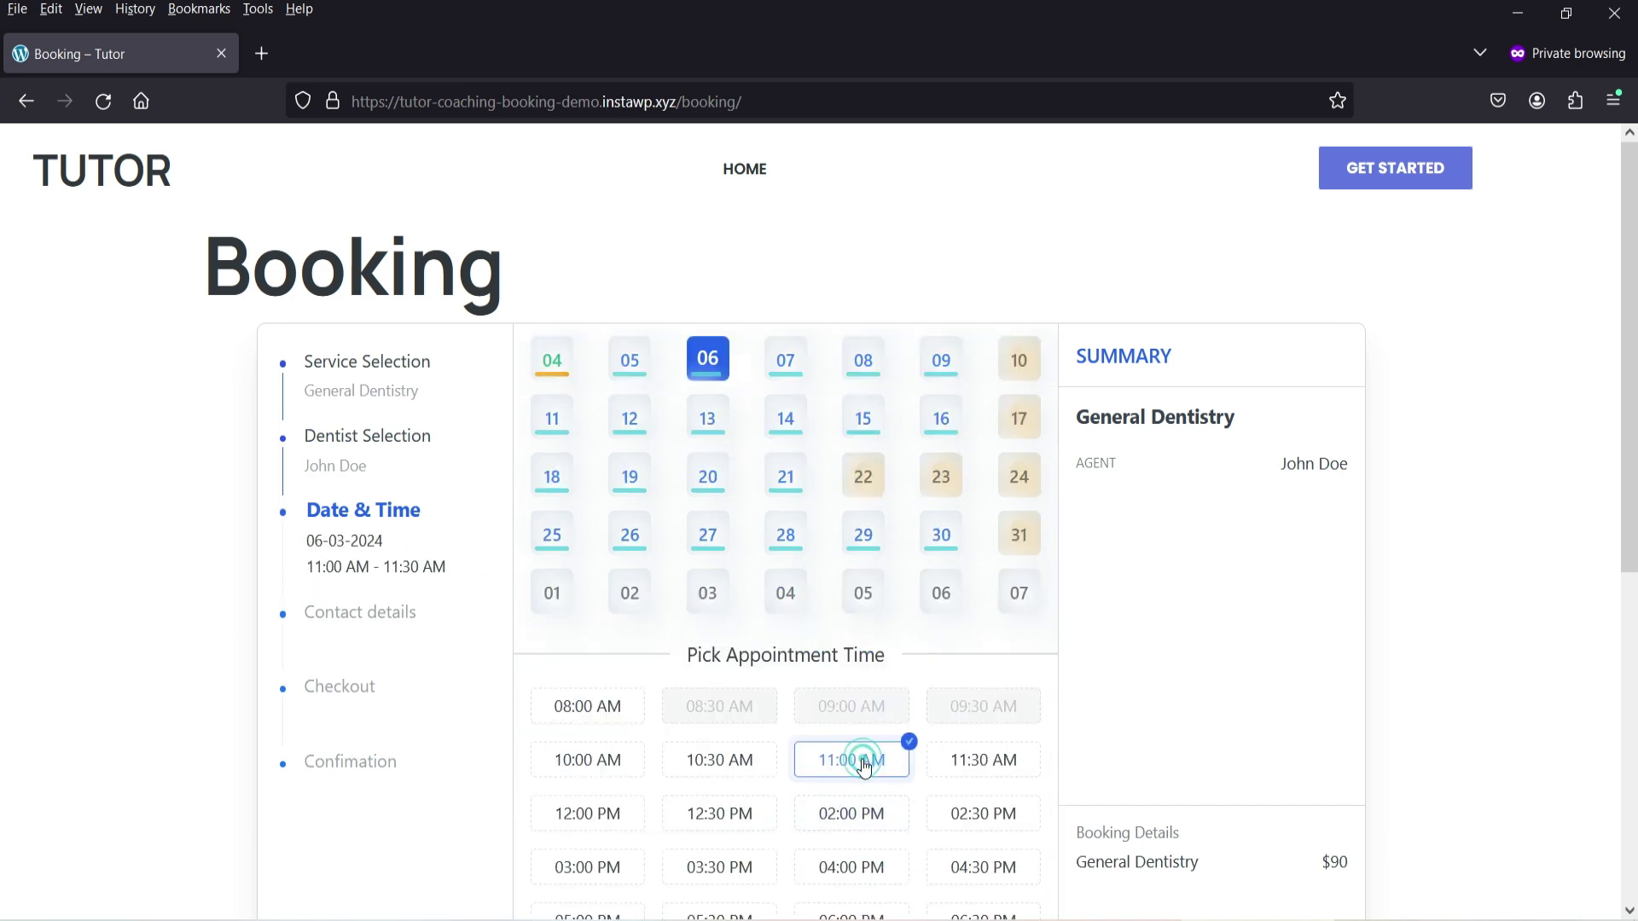
scroll(864, 766, down, 4)
click(988, 818)
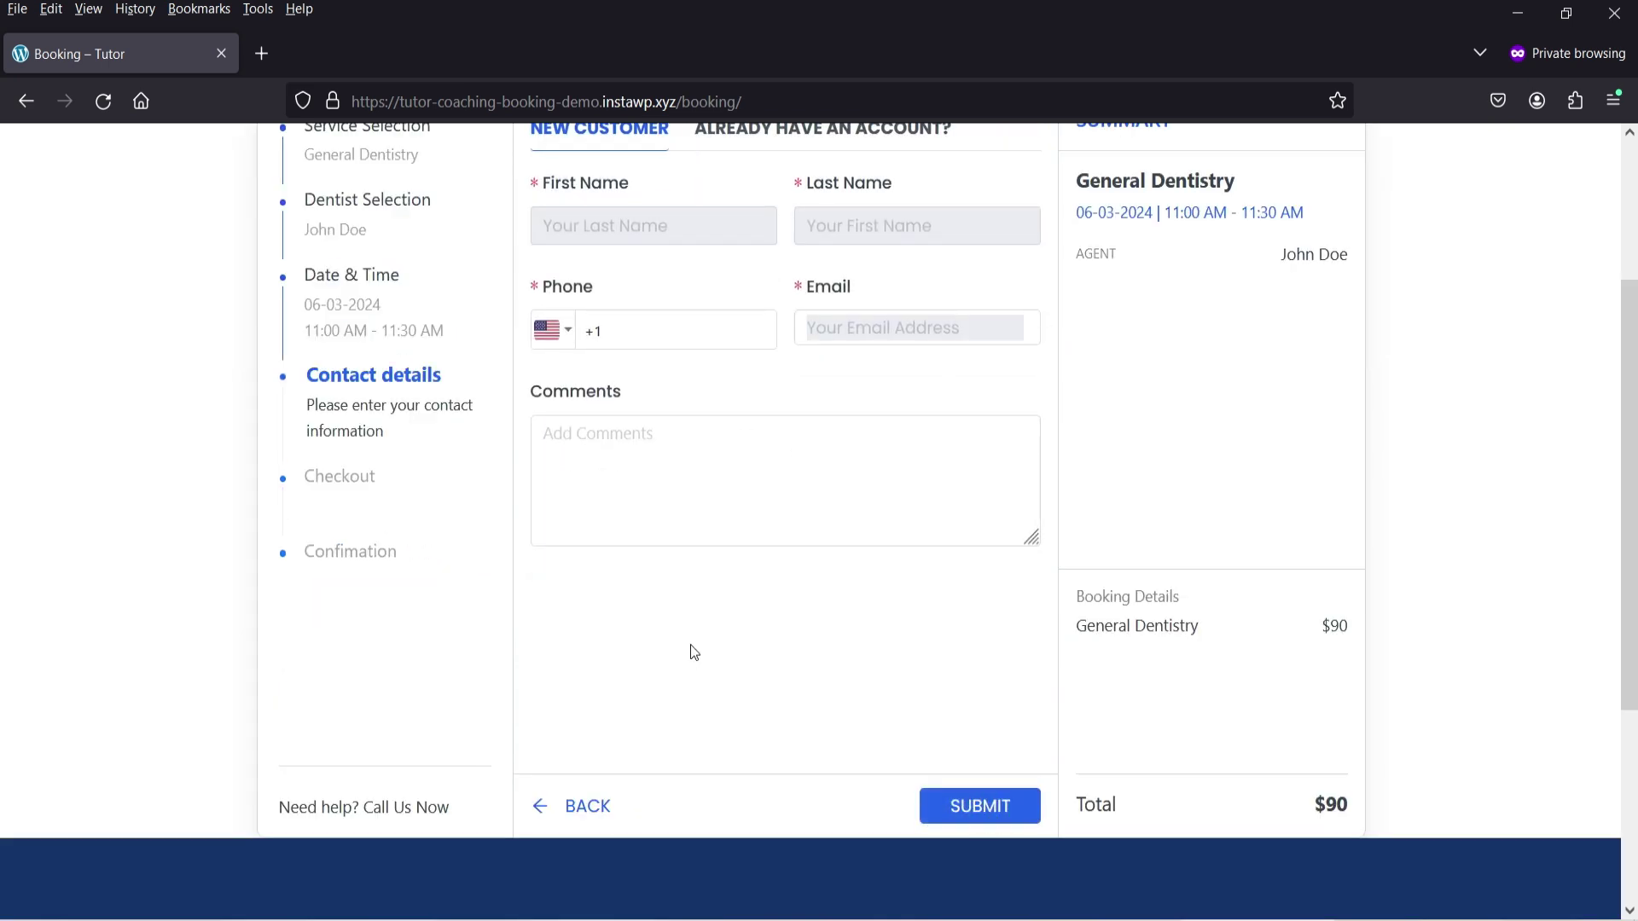
- Enter the new customer's first name, last name, phone number and e-mail address in the contact details
scroll(694, 652, up, 2)
text(Pat)
key(Tab)
text(C)
key(Tab)
text(5555555555)
key(Tab)
text(pat@examplco)
key(BackSpace)
key(BackSpace)
text(e.com)
- Submit the contact details with the comment "Appointment booking." and complete the checkout with Pay Later
click(665, 585)
text(Appointment booking.)
scroll(775, 505, down, 5)
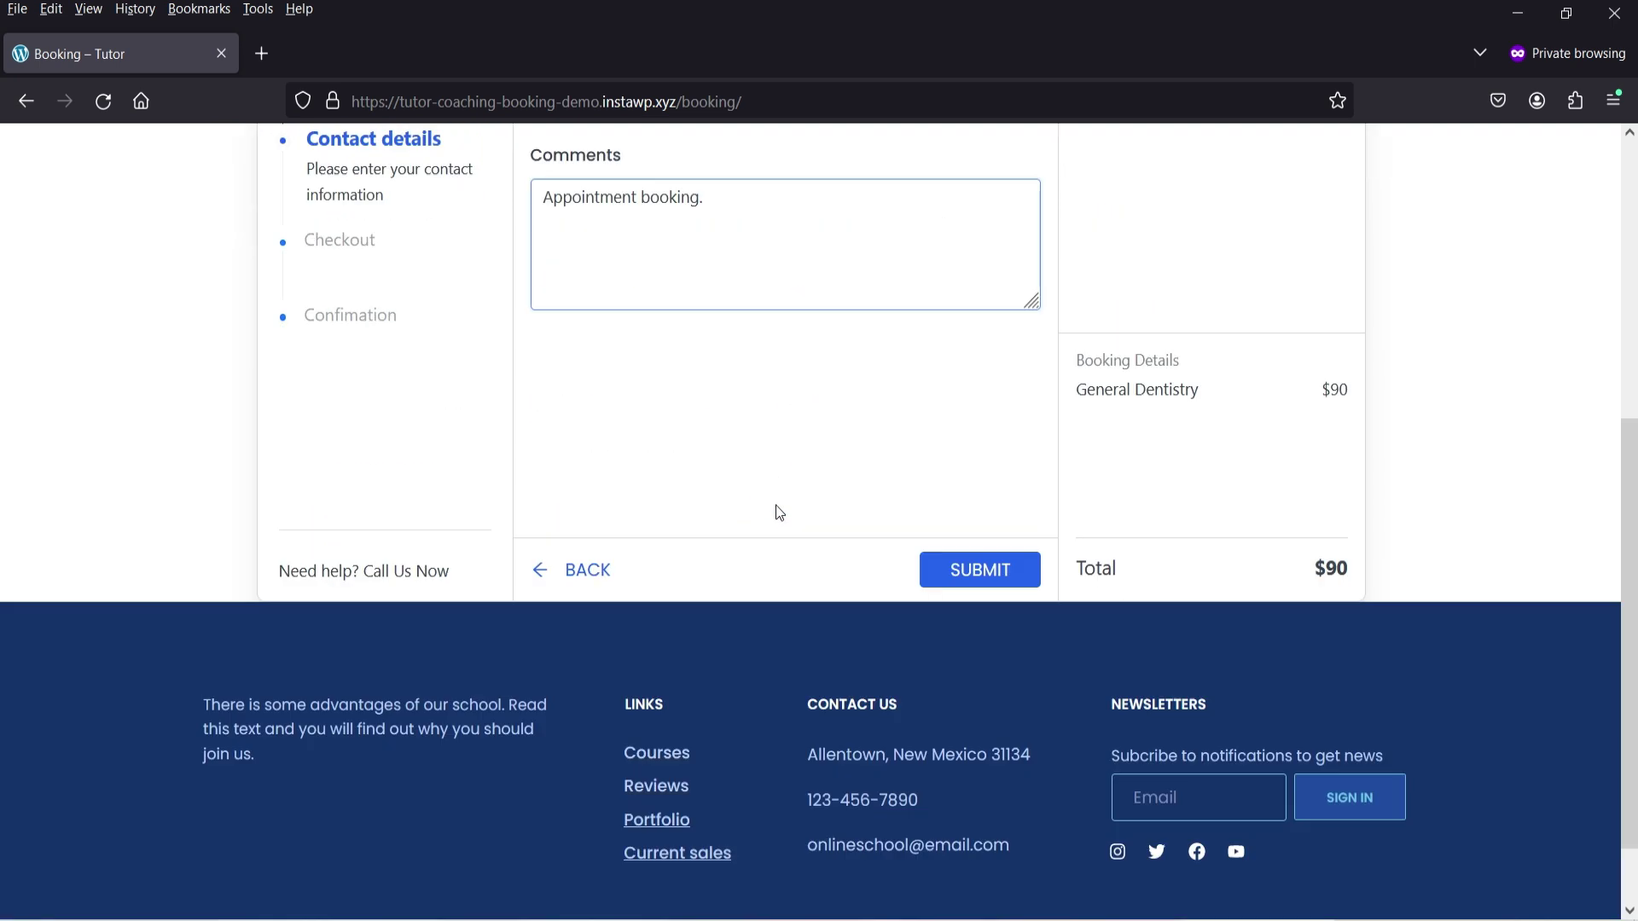
click(979, 472)
scroll(777, 508, up, 3)
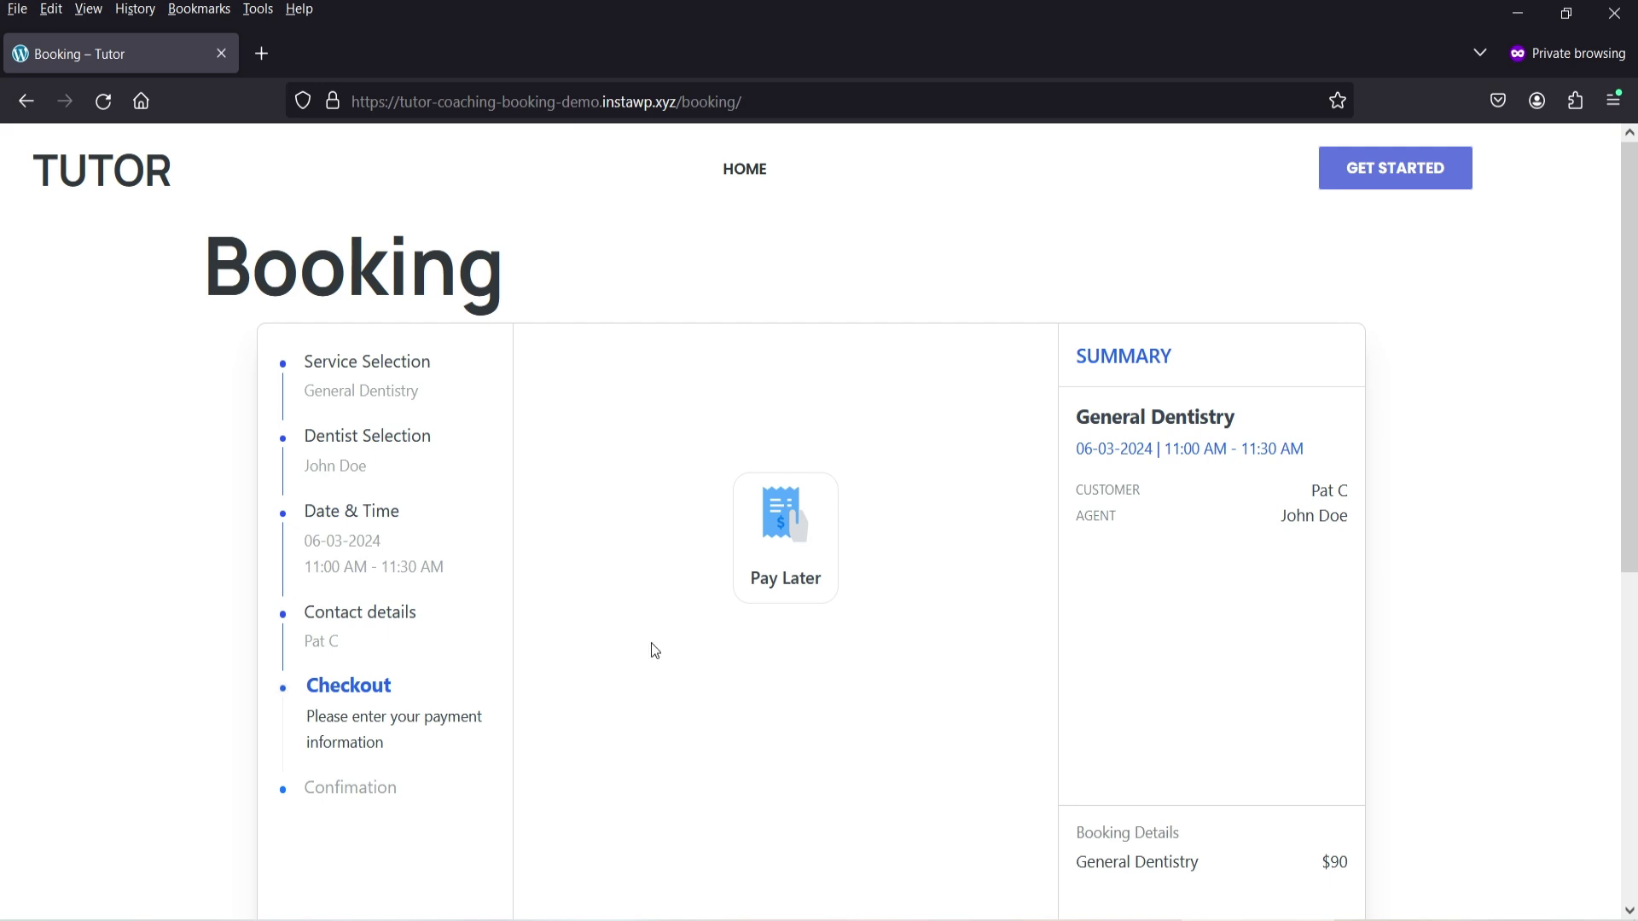
click(763, 550)
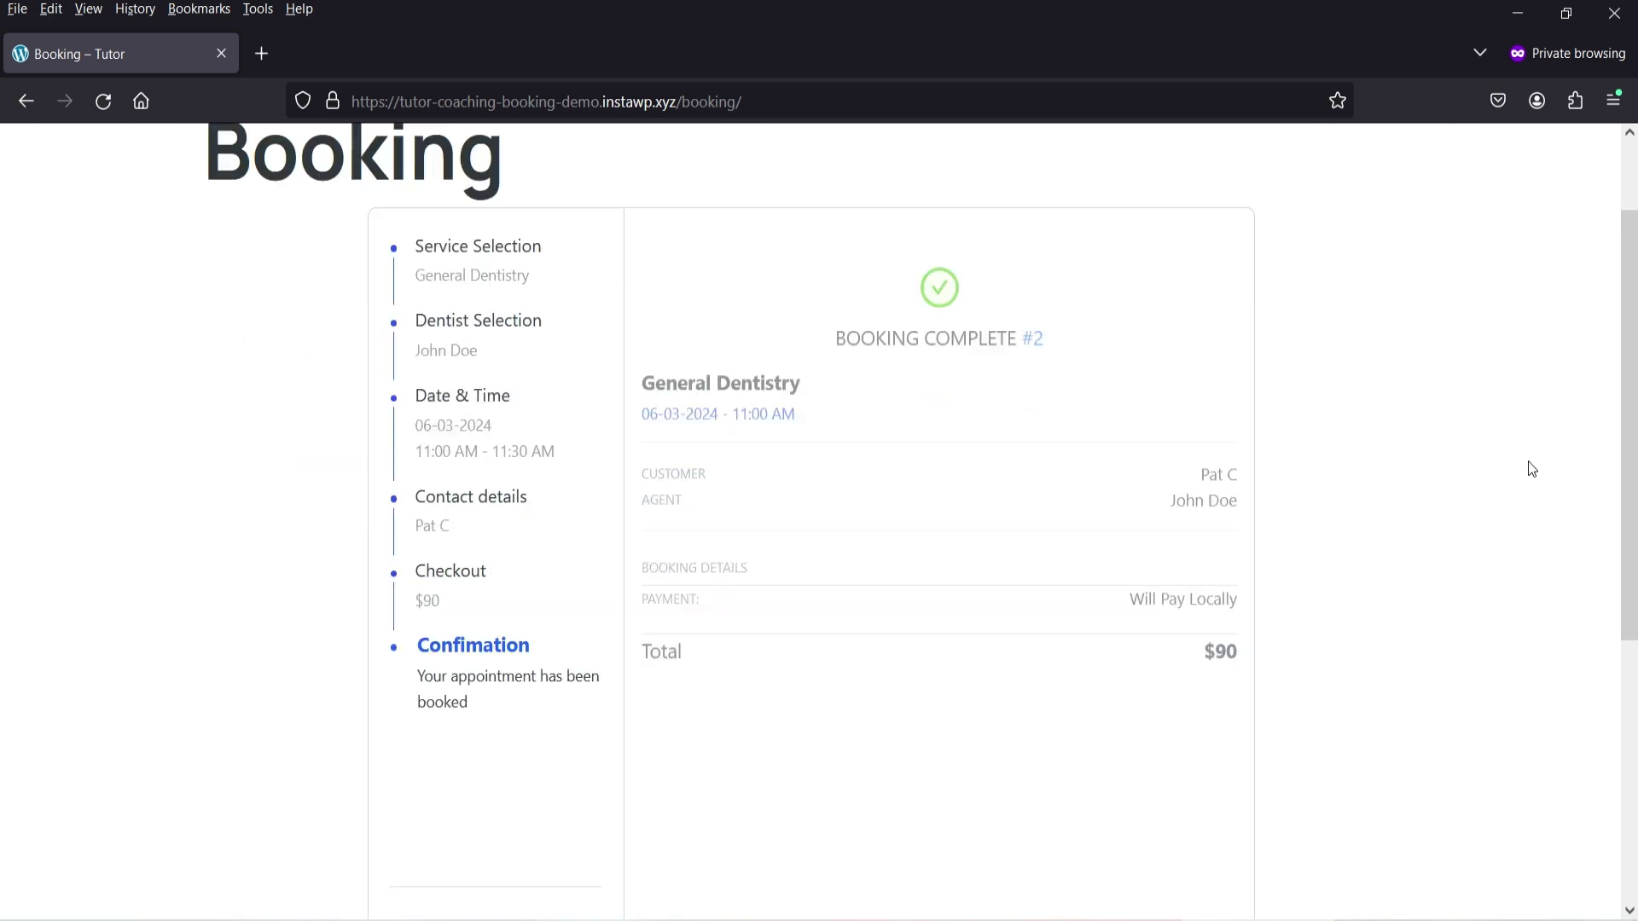
- Review the booking confirmation and the revenue, appointment and customer figures on the Bookster dashboard
drag(824, 203, 1122, 219)
click(1371, 245)
scroll(1342, 433, up, 3)
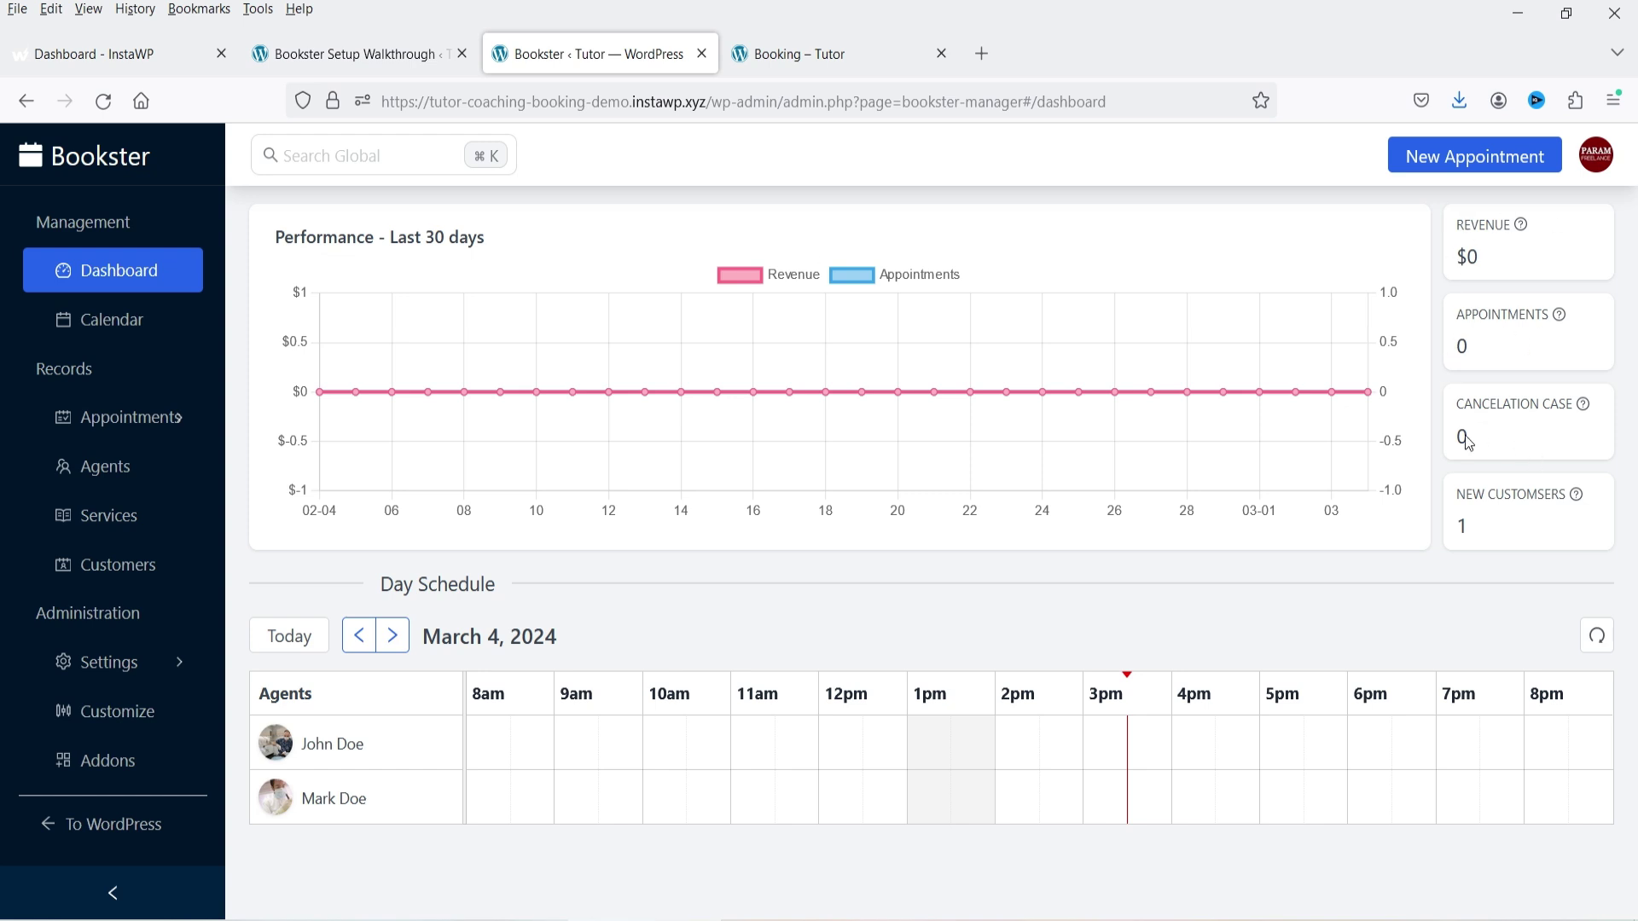
drag(1483, 525, 1394, 549)
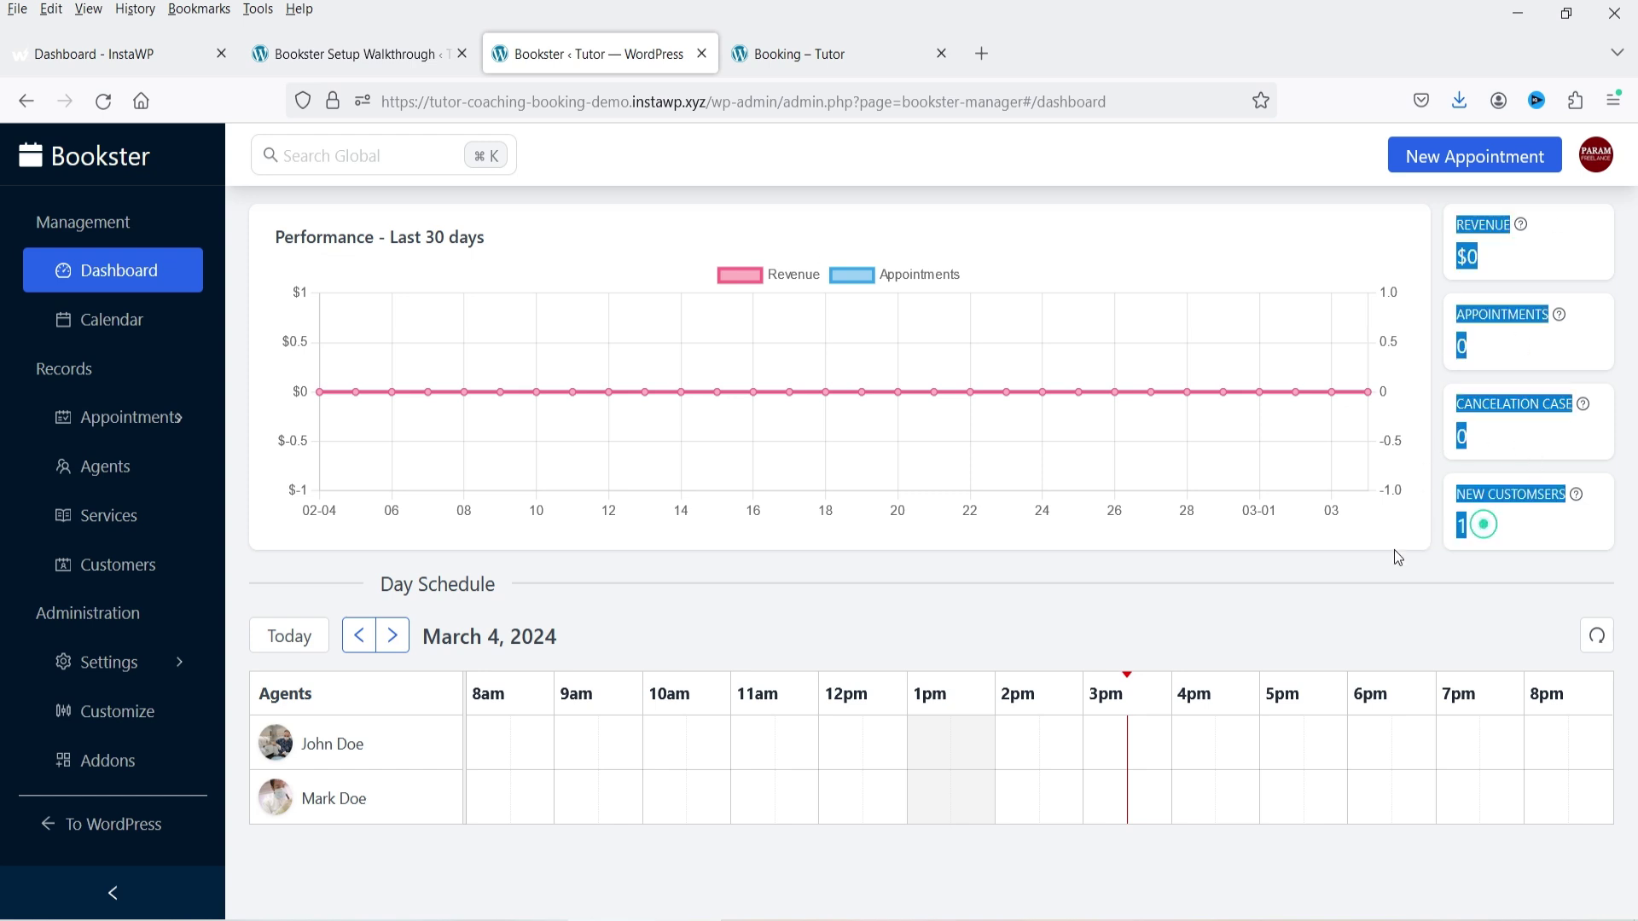
click(1353, 616)
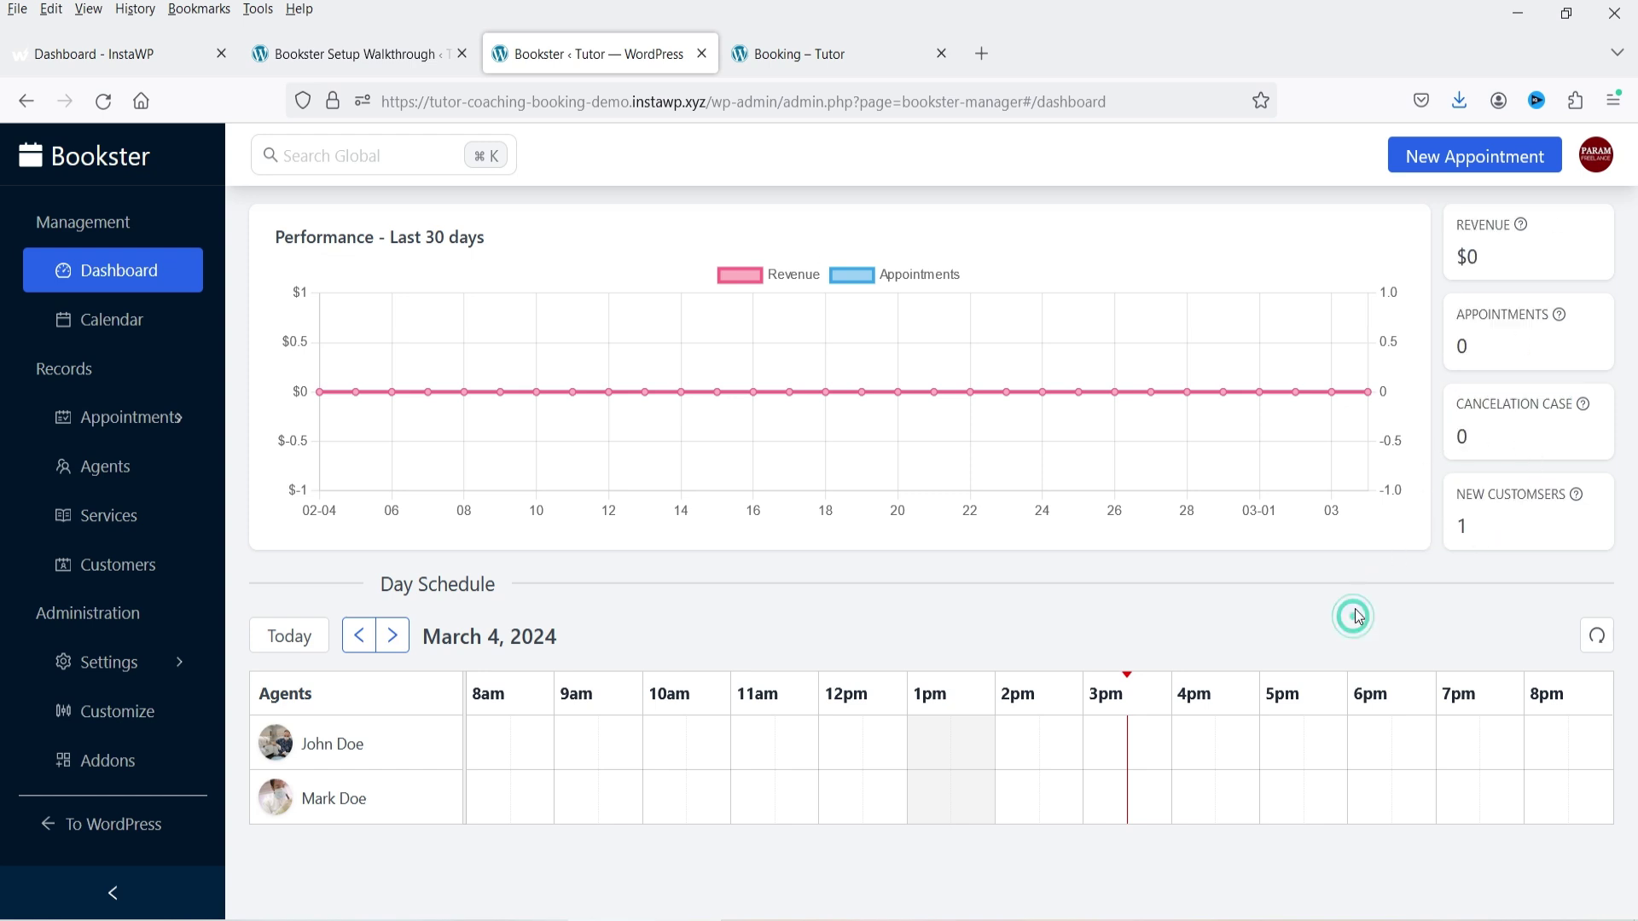
- Show the Bookster calendar in Month View and inspect the details of the appointments on 6 March
click(86, 337)
click(1548, 223)
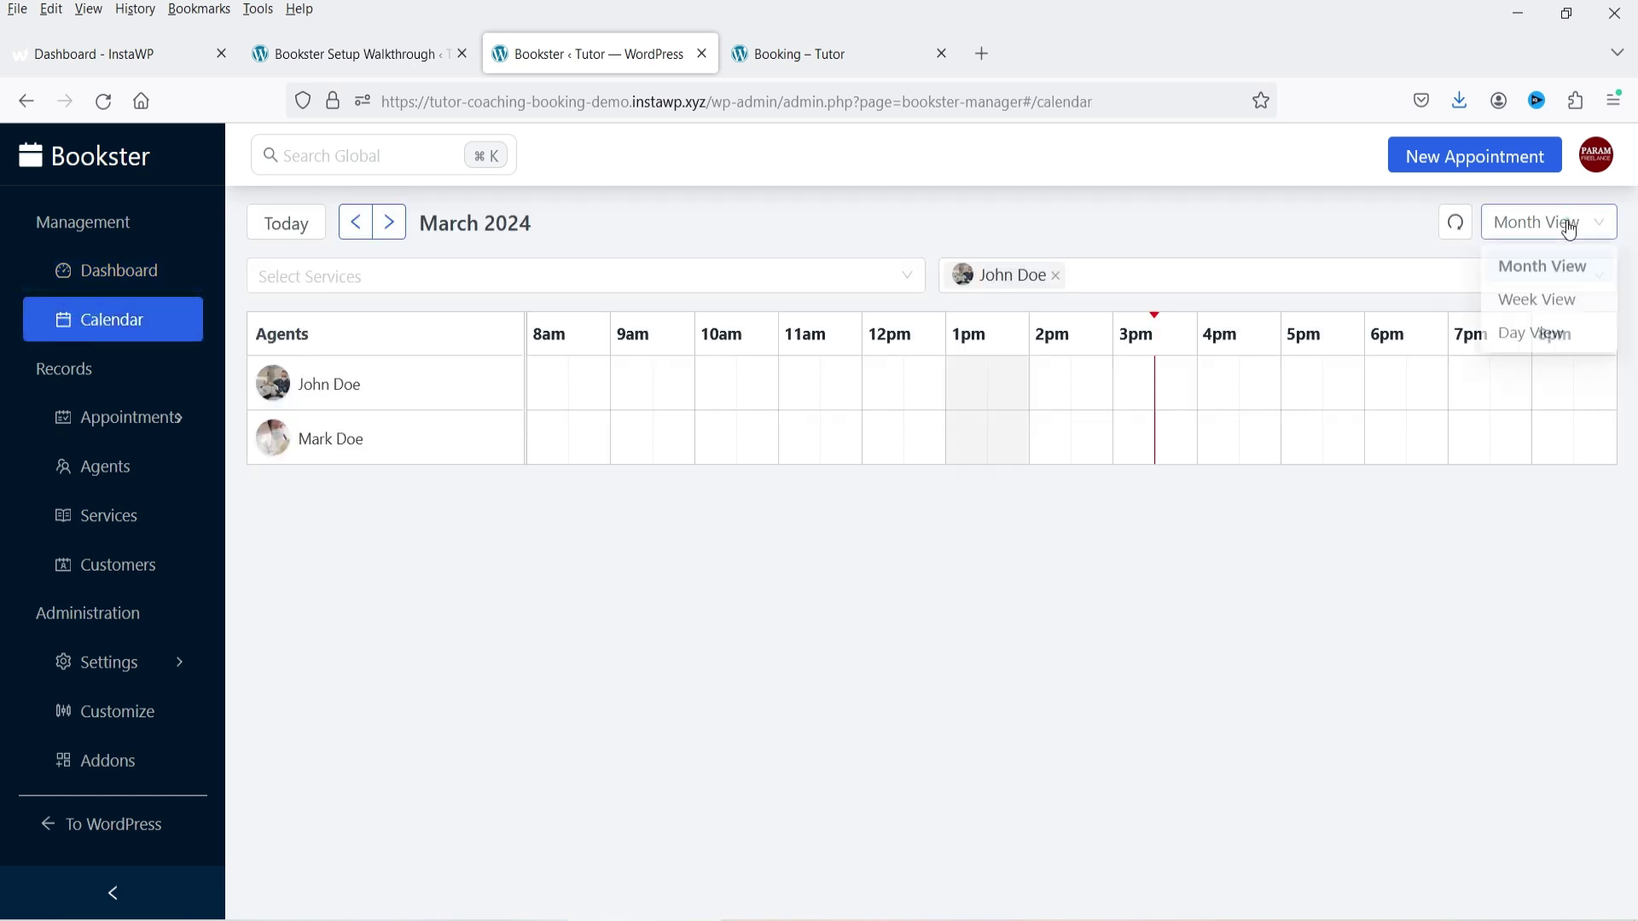
click(1545, 263)
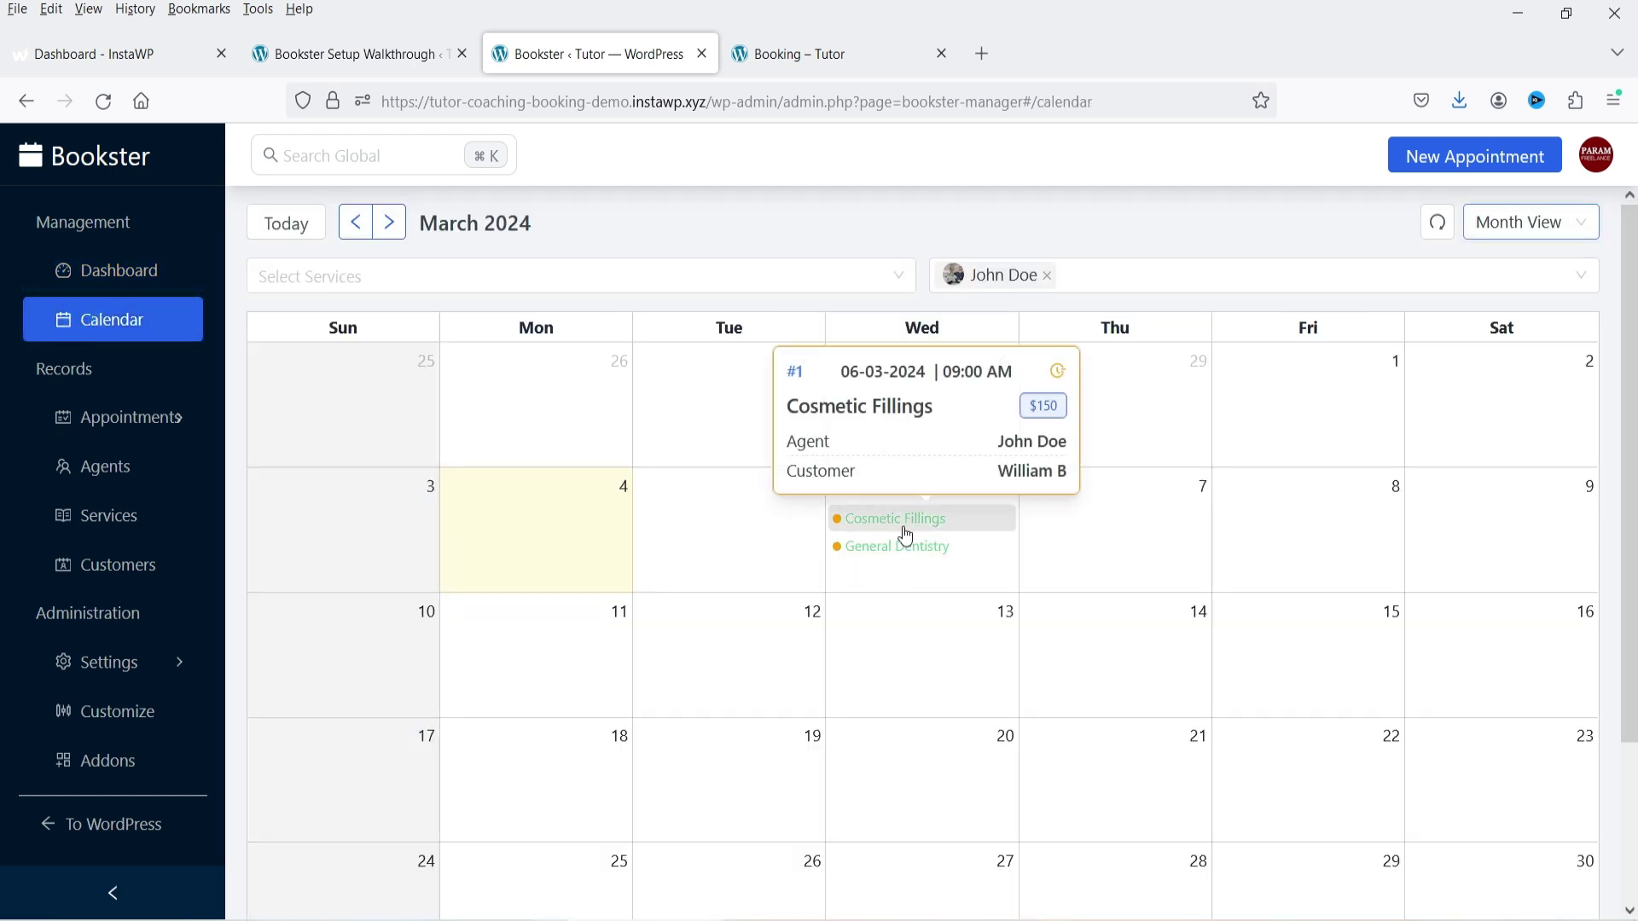
mouse_move(916, 551)
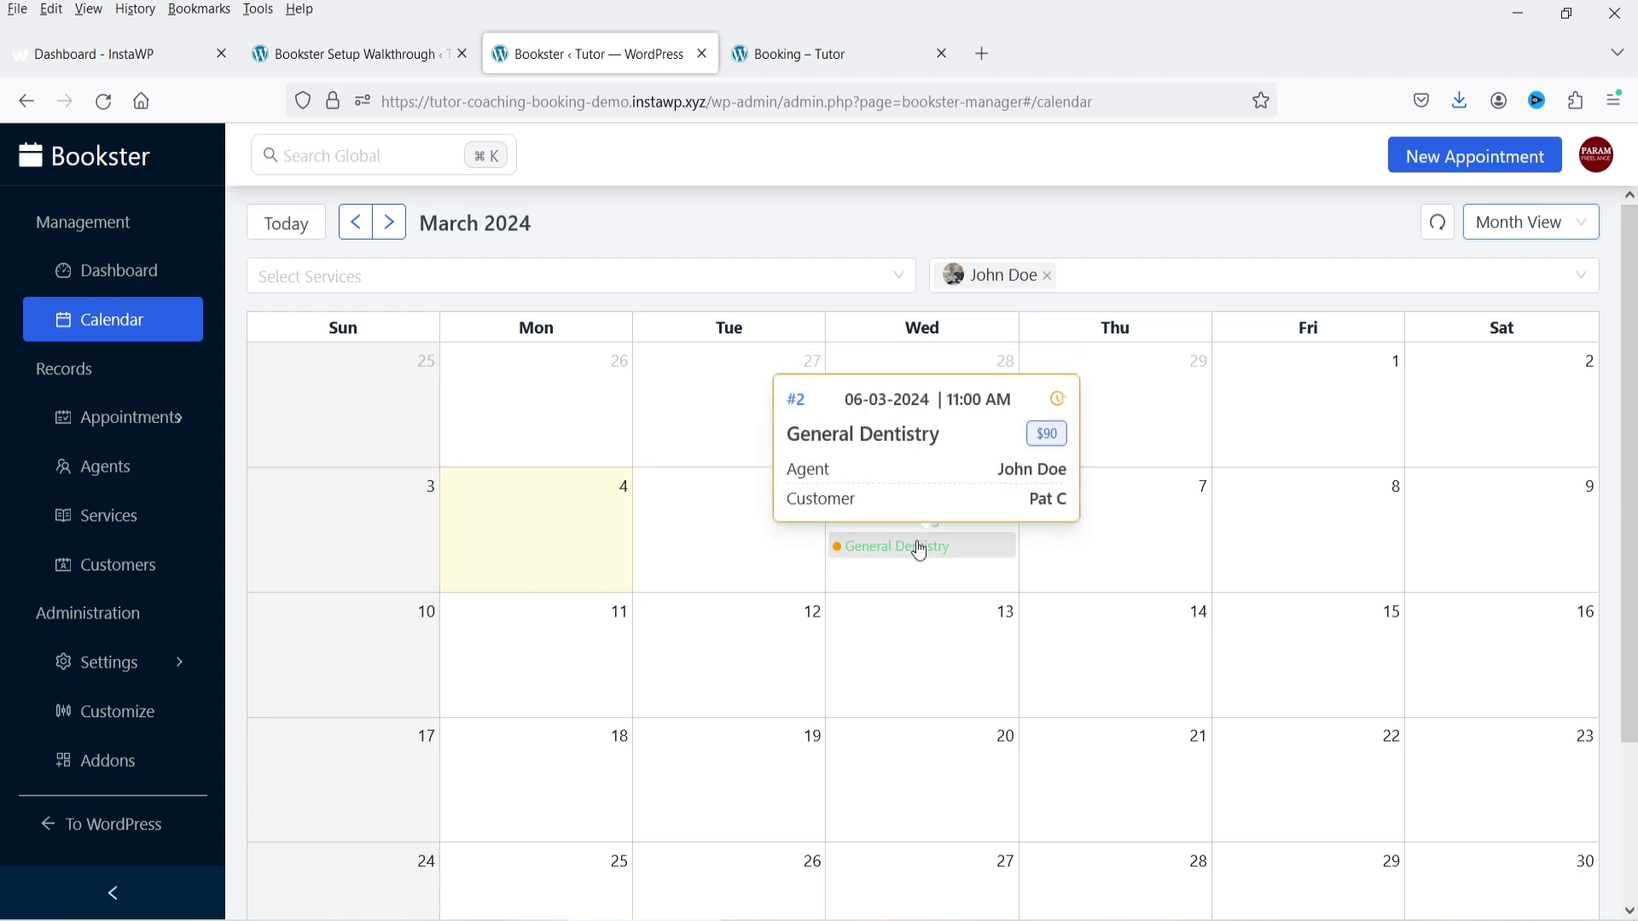
- Look through the Bookster records for appointments, agents and services
click(116, 435)
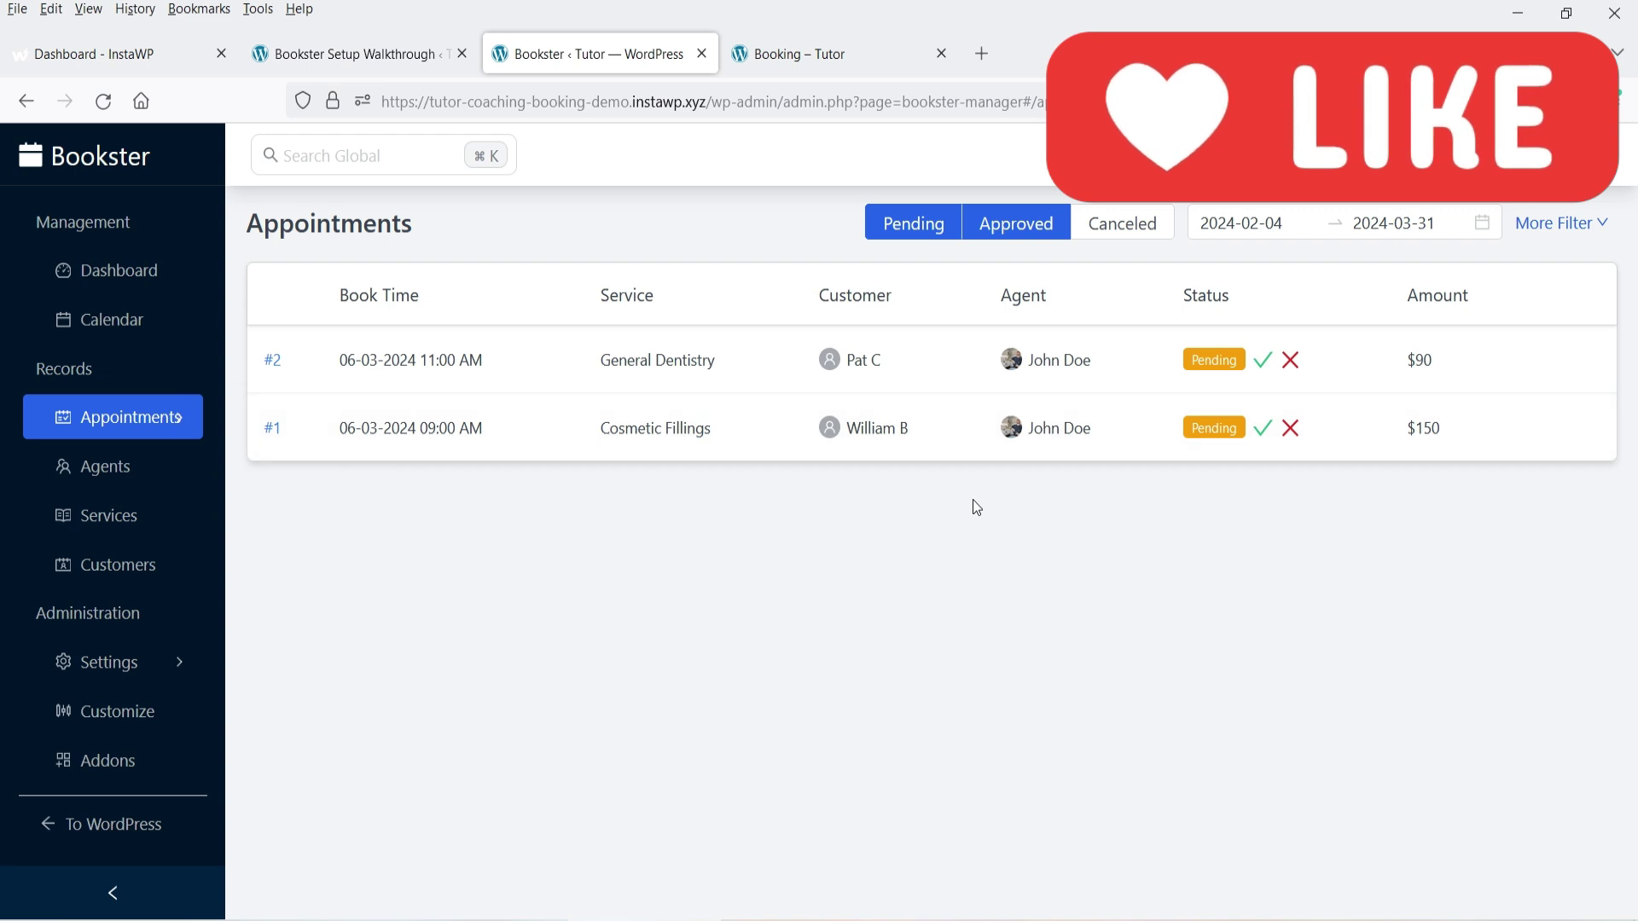
click(108, 473)
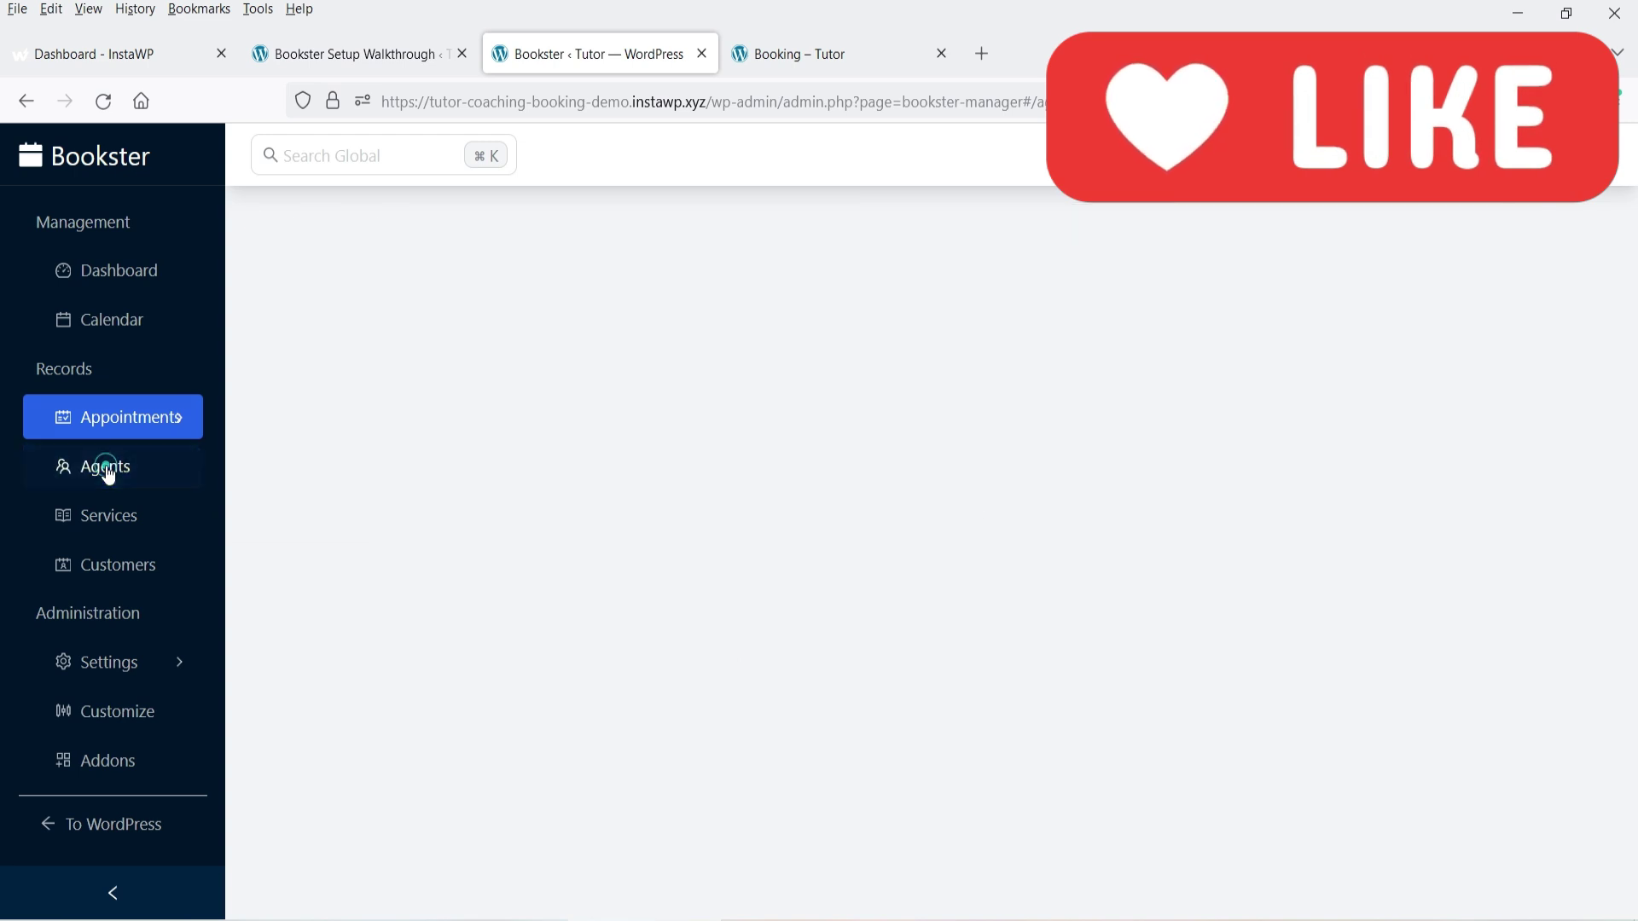
click(96, 519)
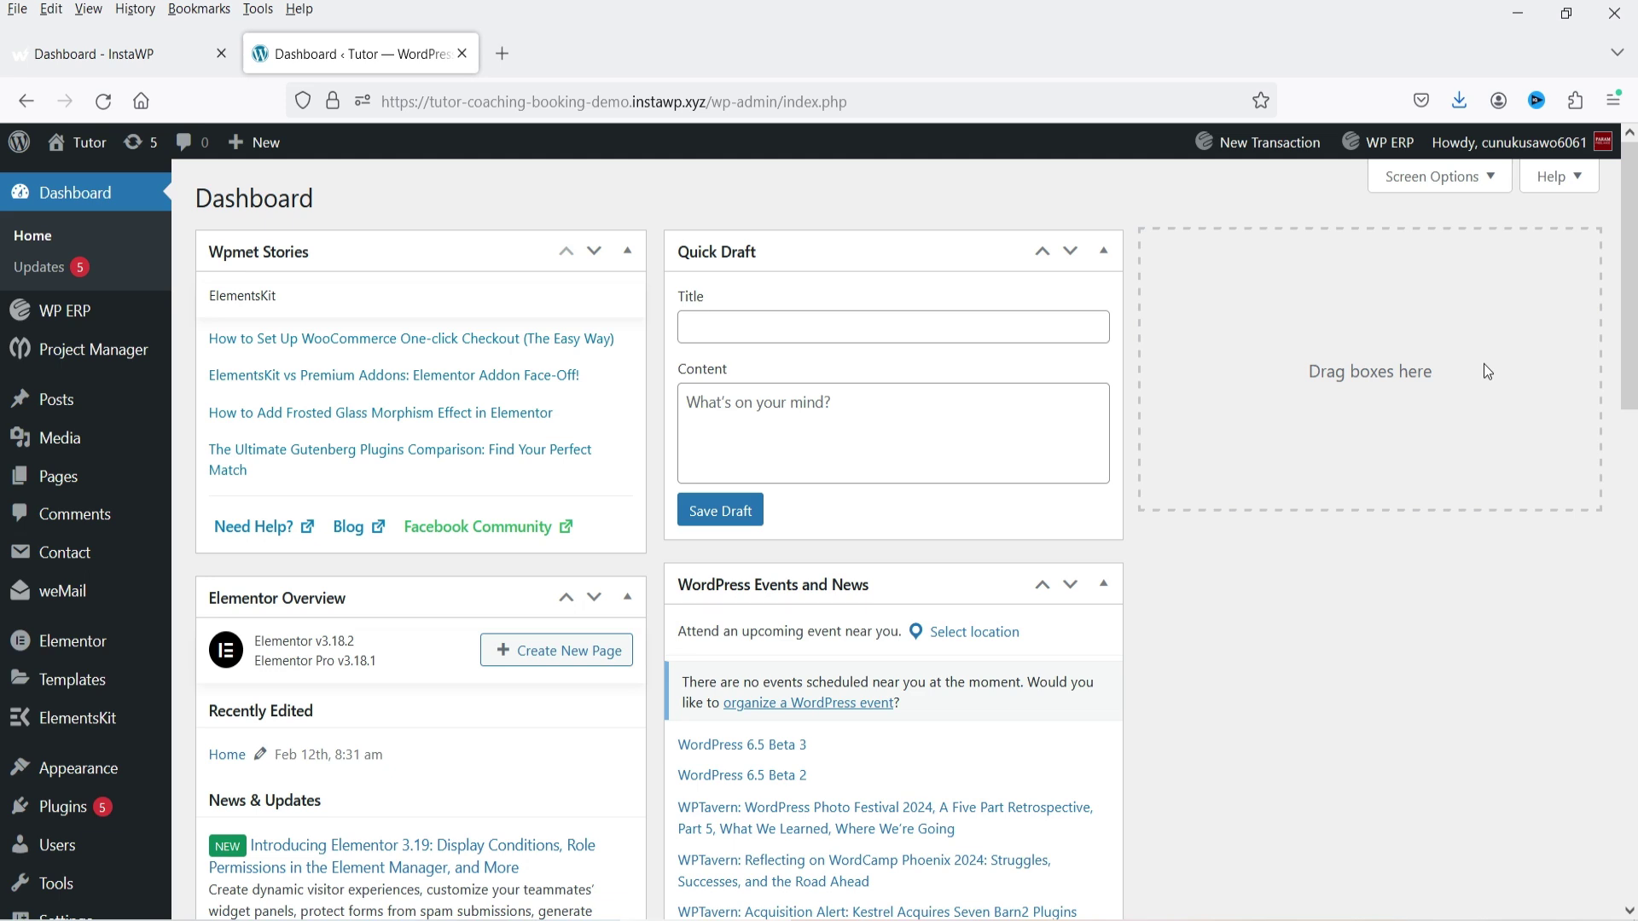
- Search the WordPress plugin directory for "bookster" among new plugins to add
mouse_move(102, 807)
click(213, 823)
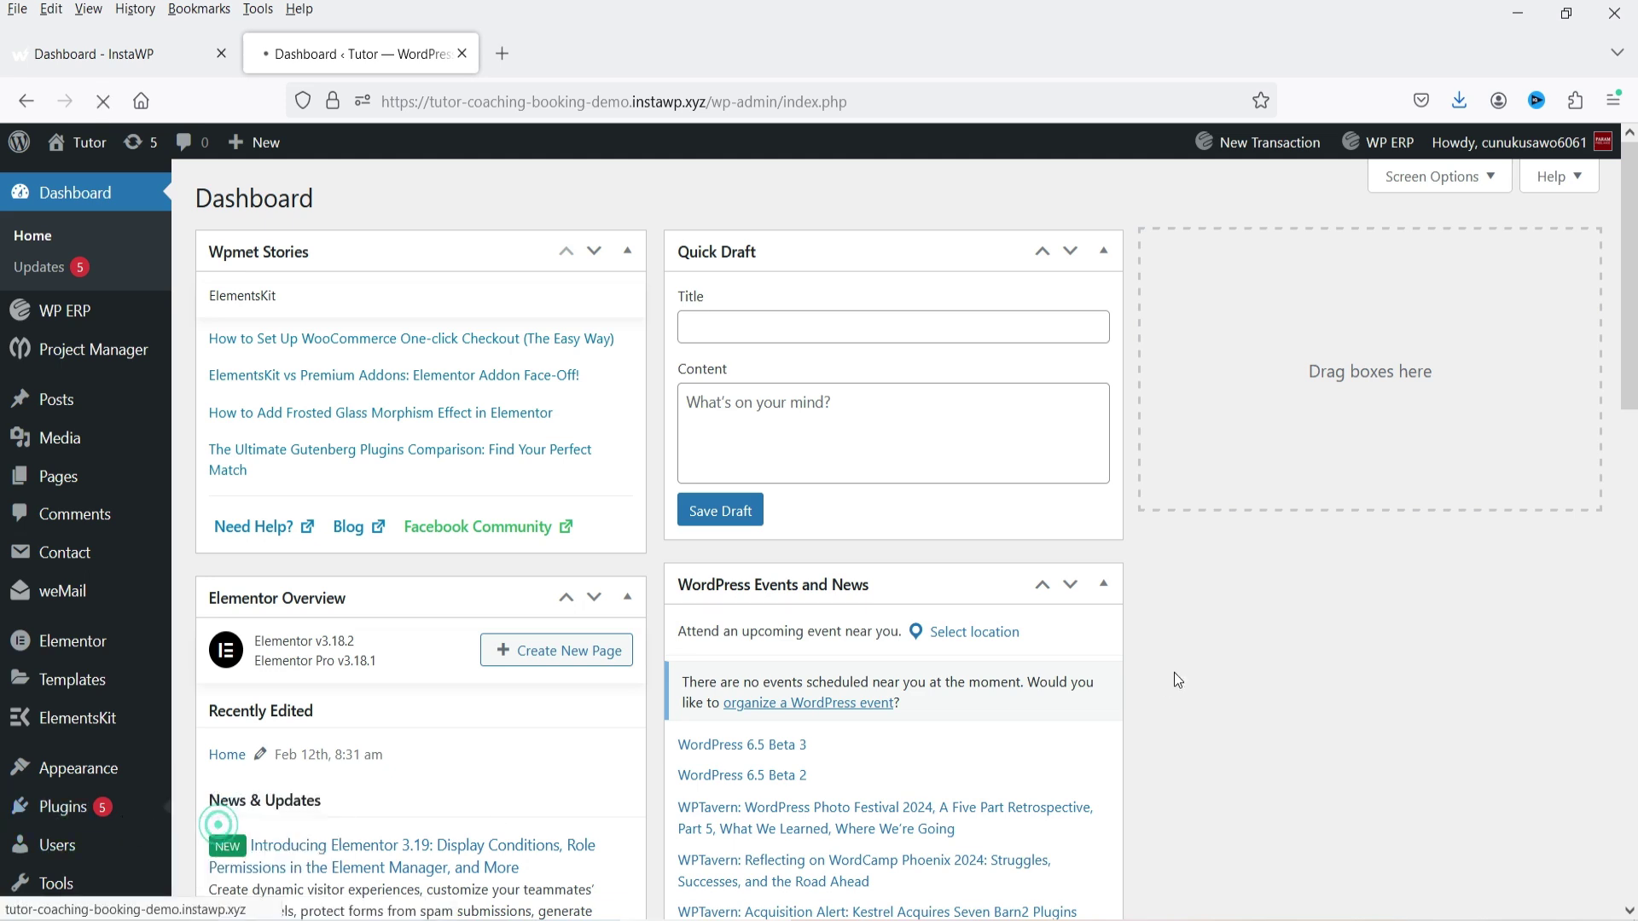
click(1404, 271)
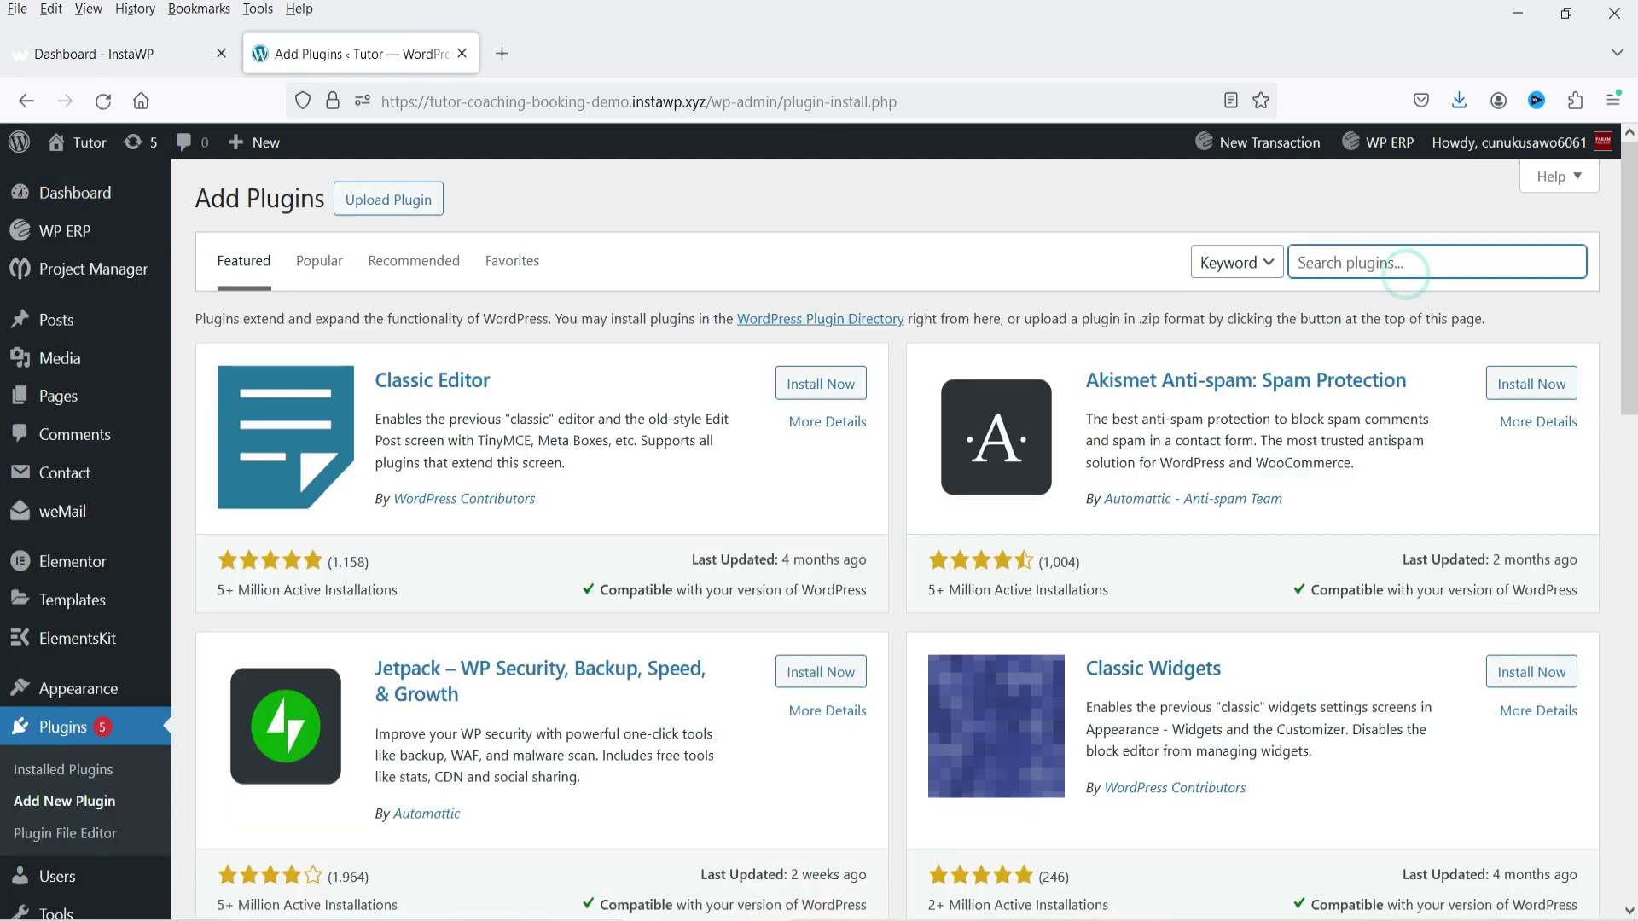
text(bookster)
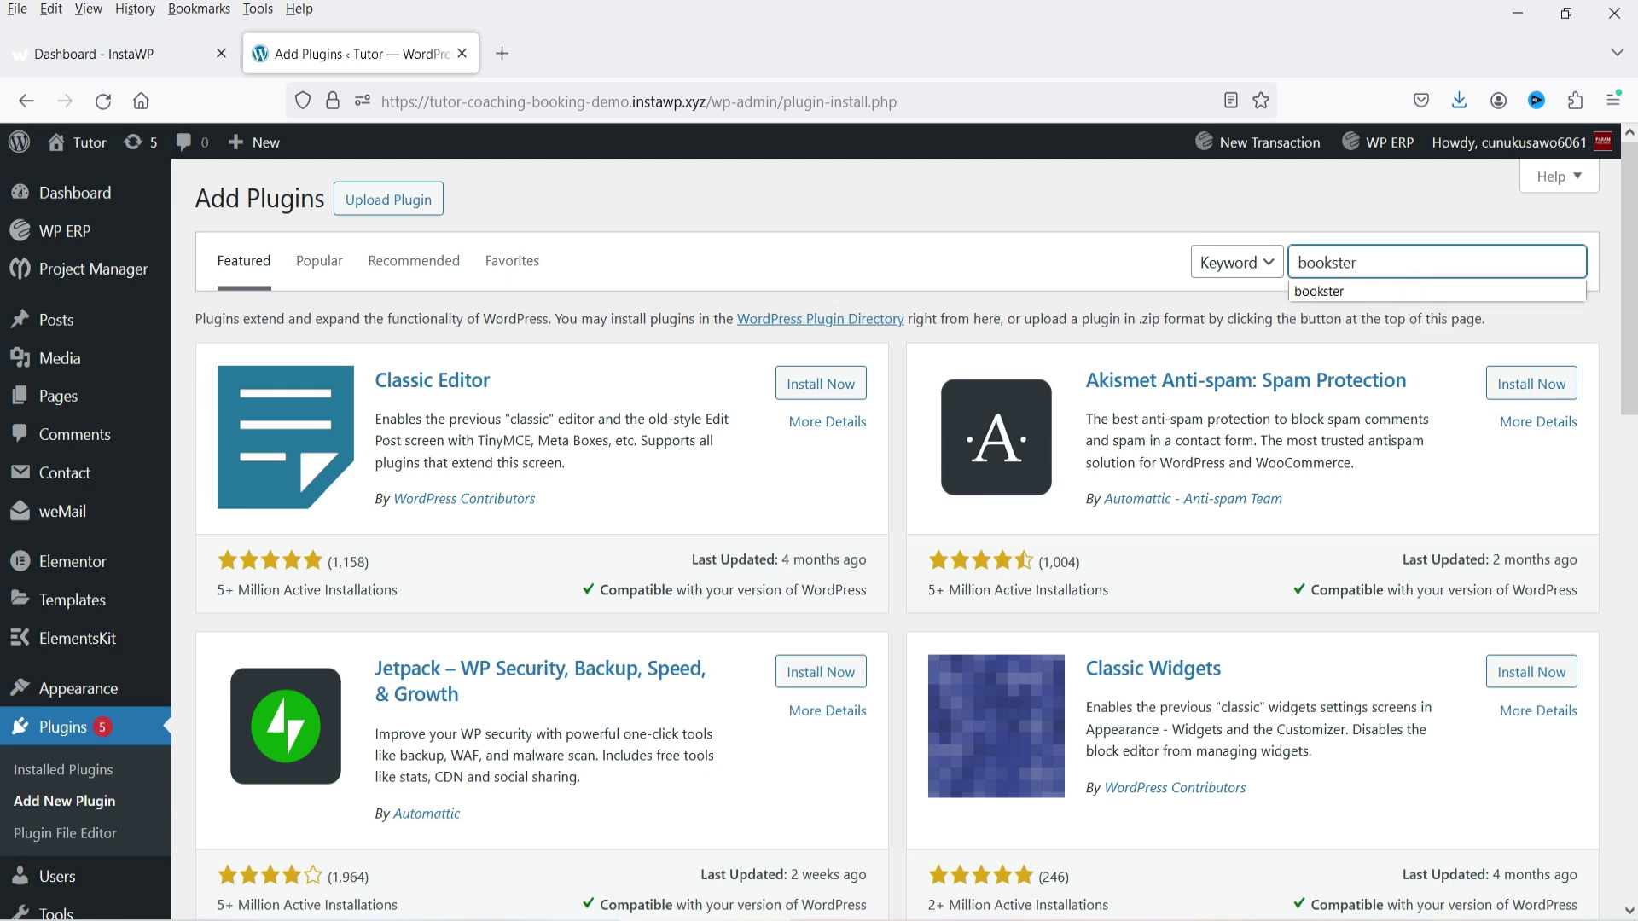
key(Return)
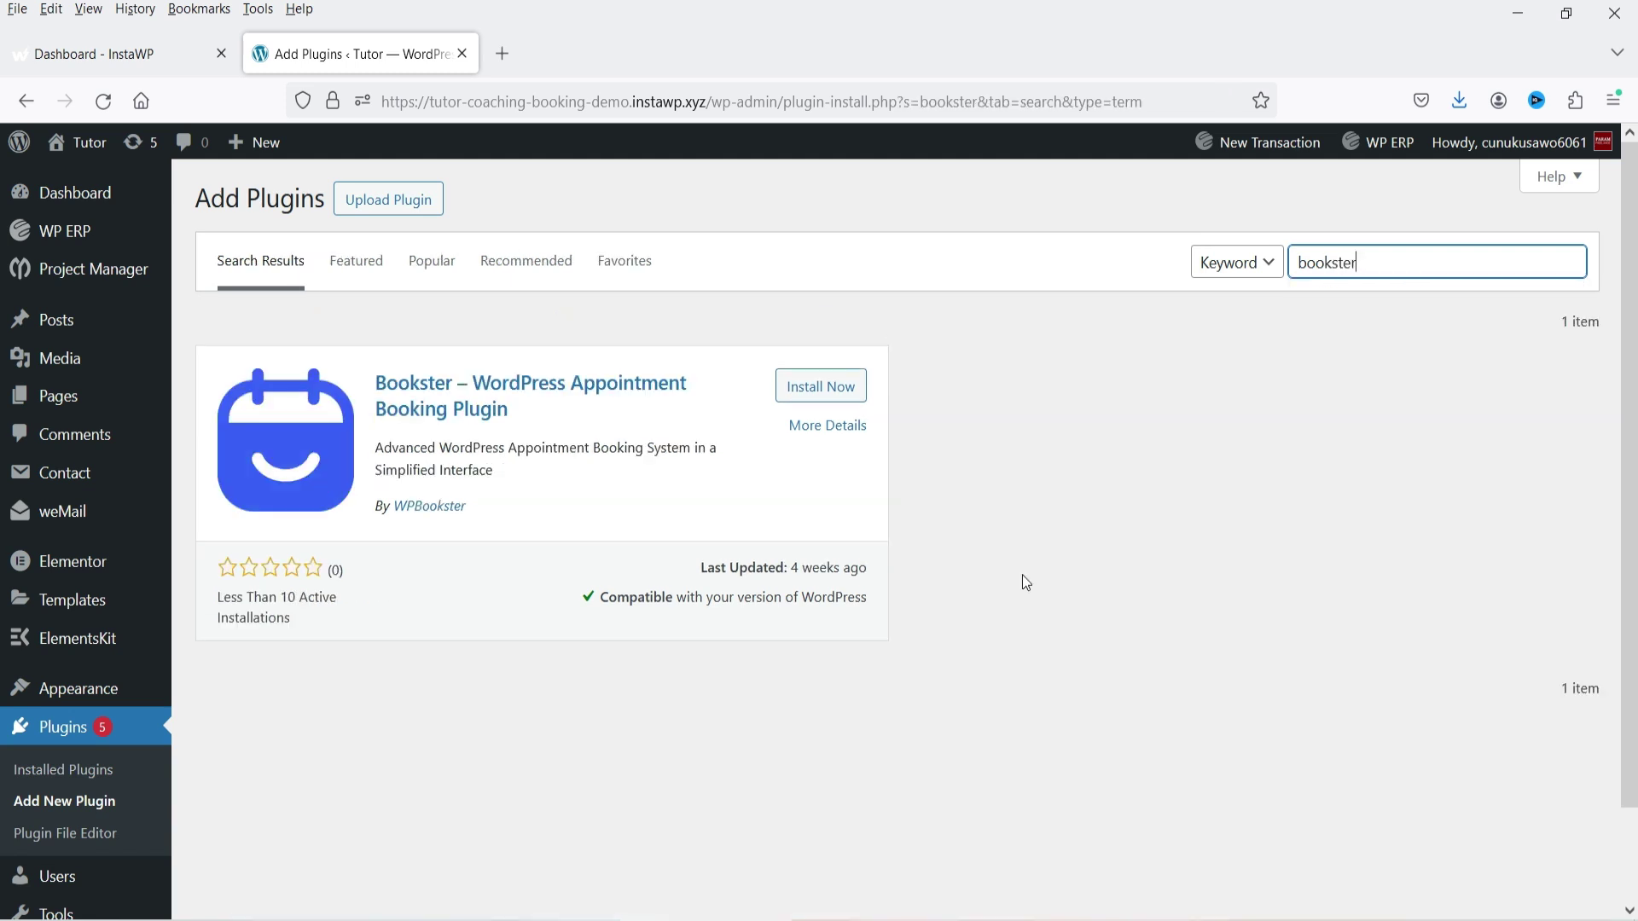
- Install and activate the Bookster – WordPress Appointment Booking Plugin, and open its setup walkthrough
click(797, 394)
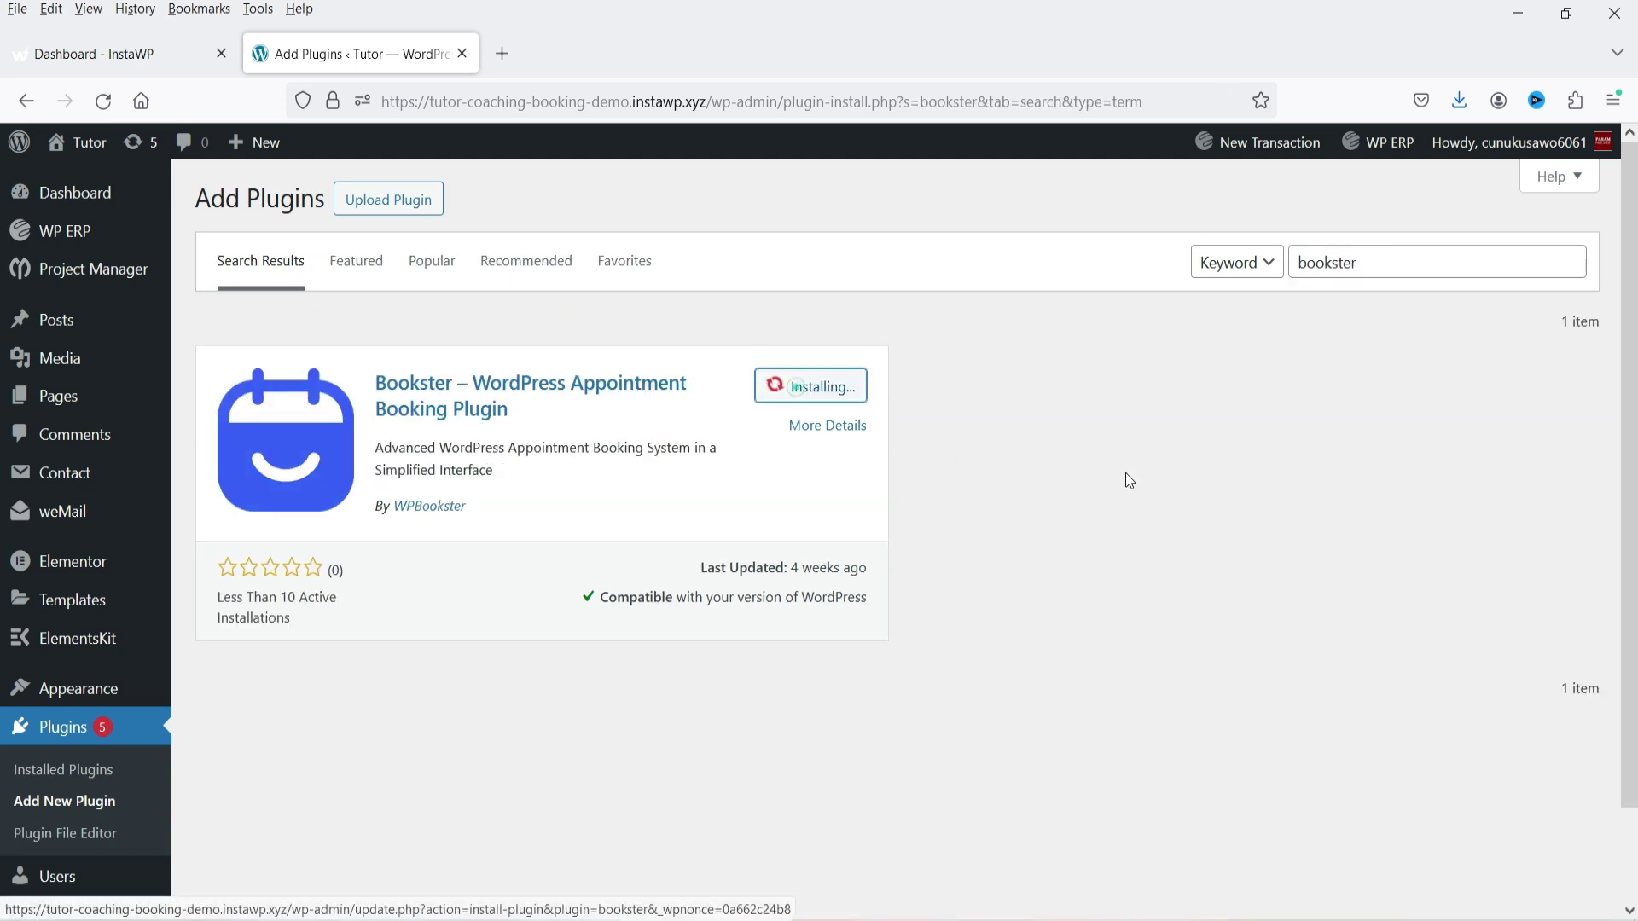
click(830, 387)
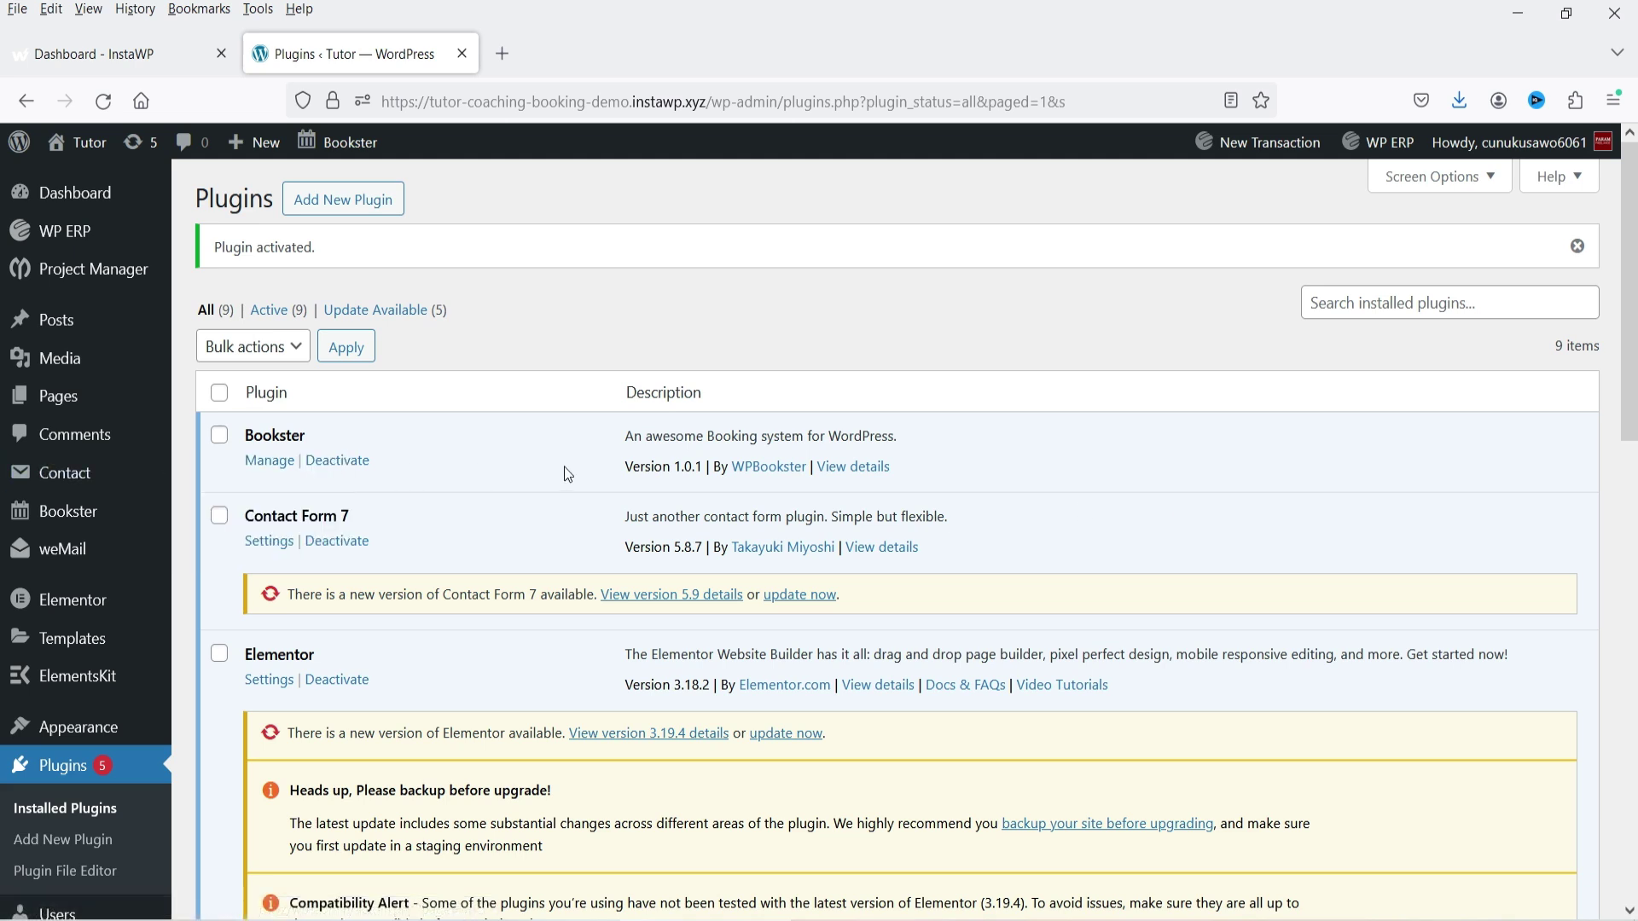
click(77, 516)
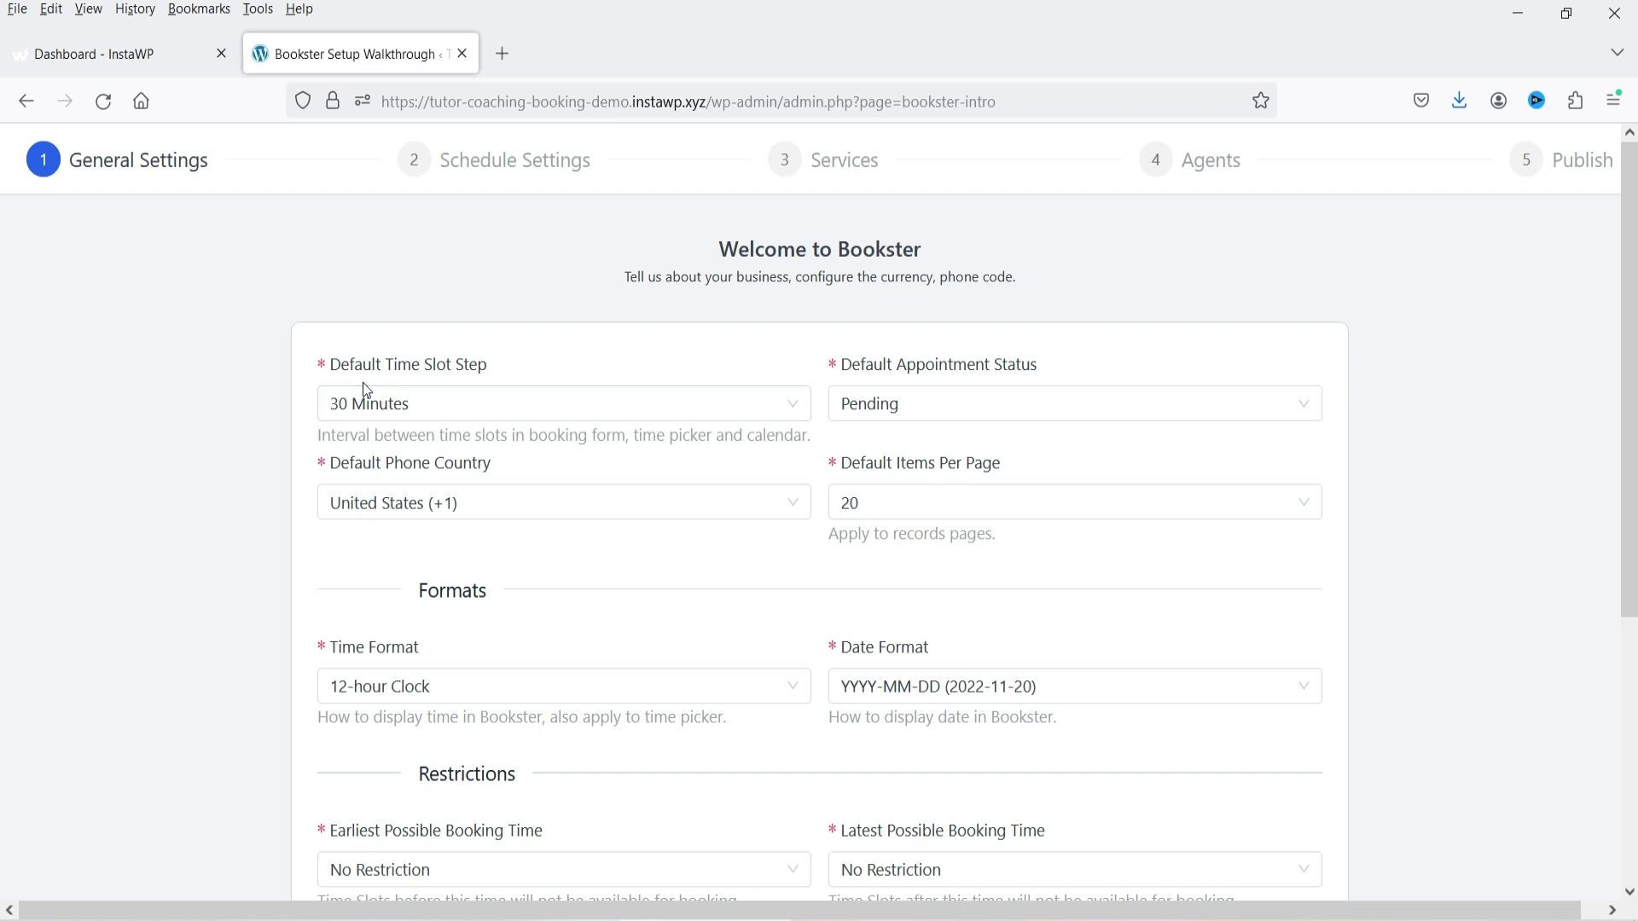
- Review the available choices for Default Time Slot Step and Default Appointment Status in the general settings
click(464, 409)
click(109, 484)
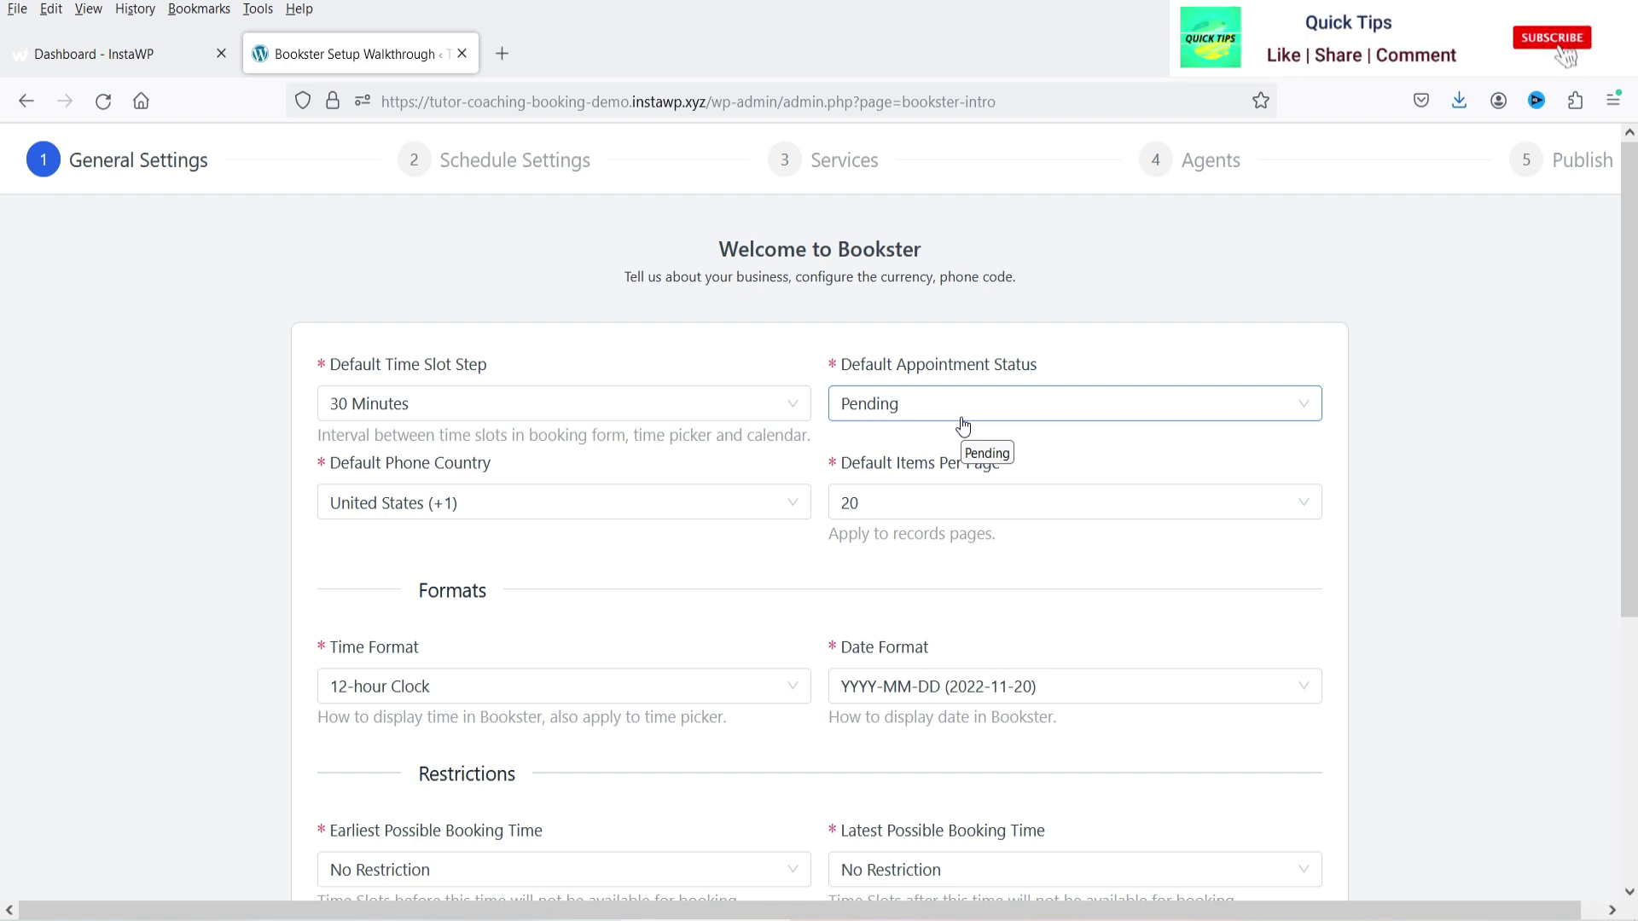
click(961, 418)
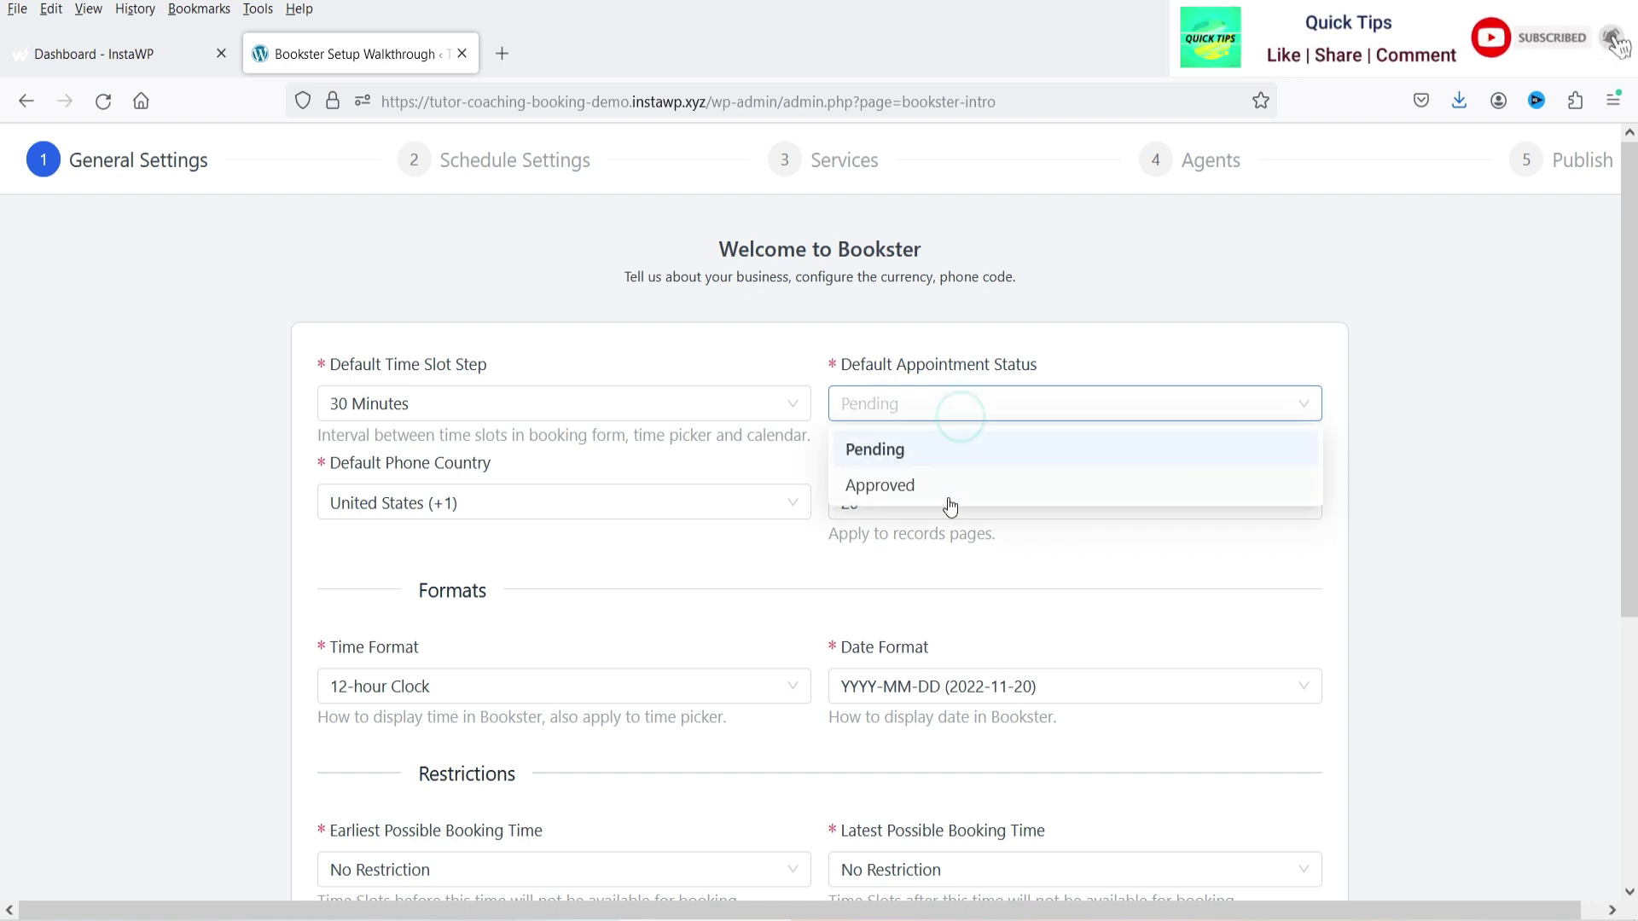
click(1450, 458)
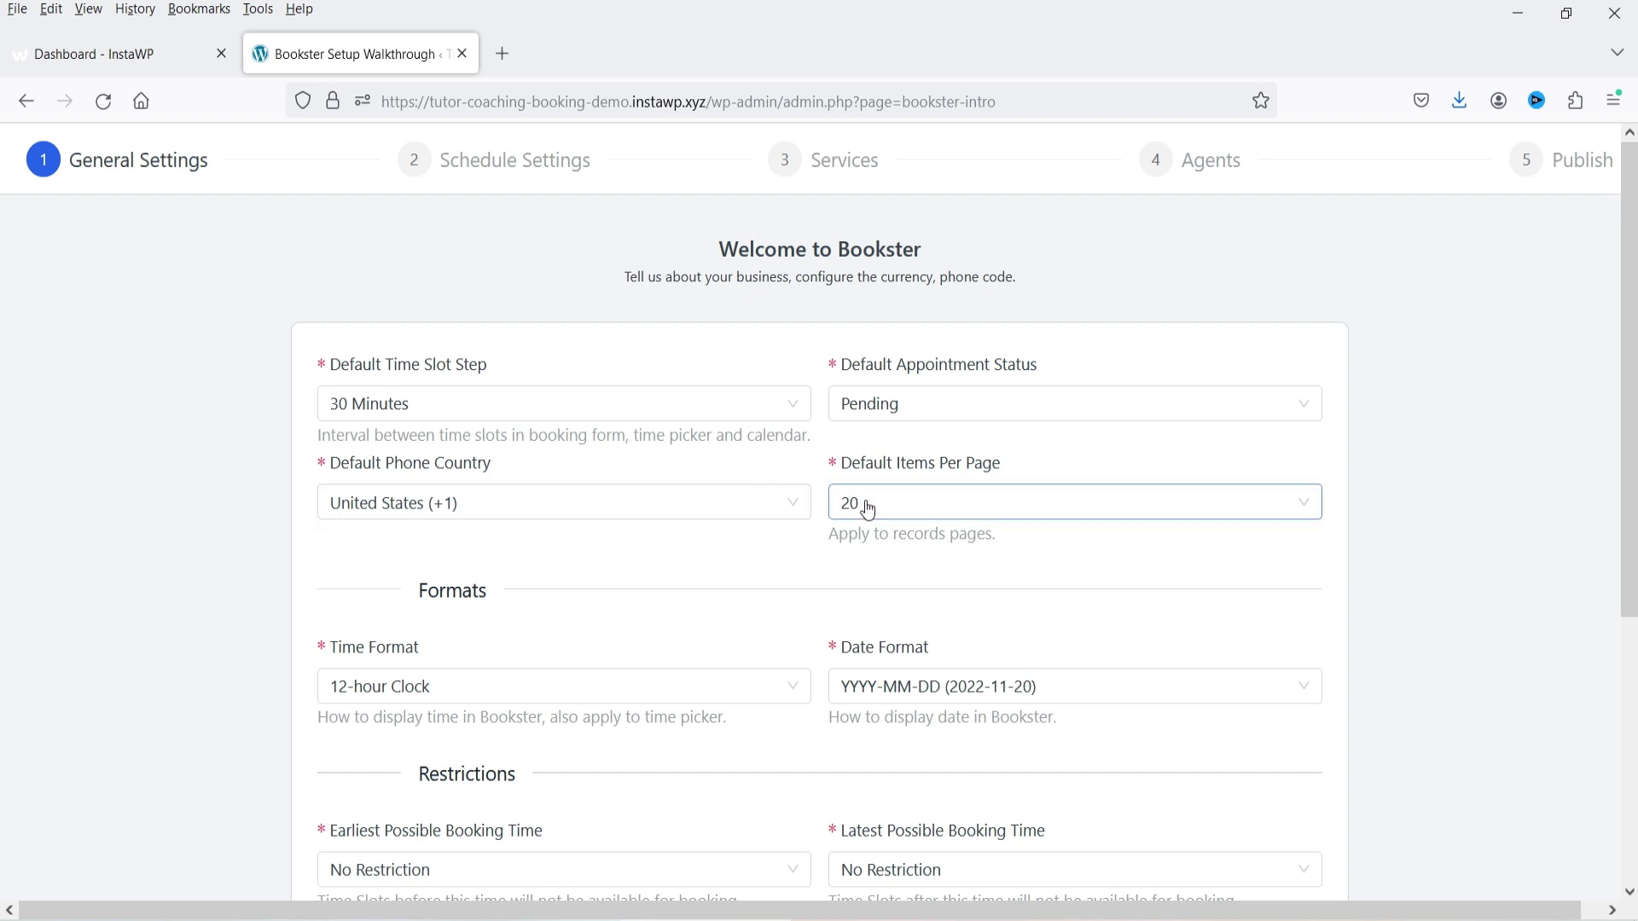
- Set Default Items Per Page to 20 Items
click(910, 515)
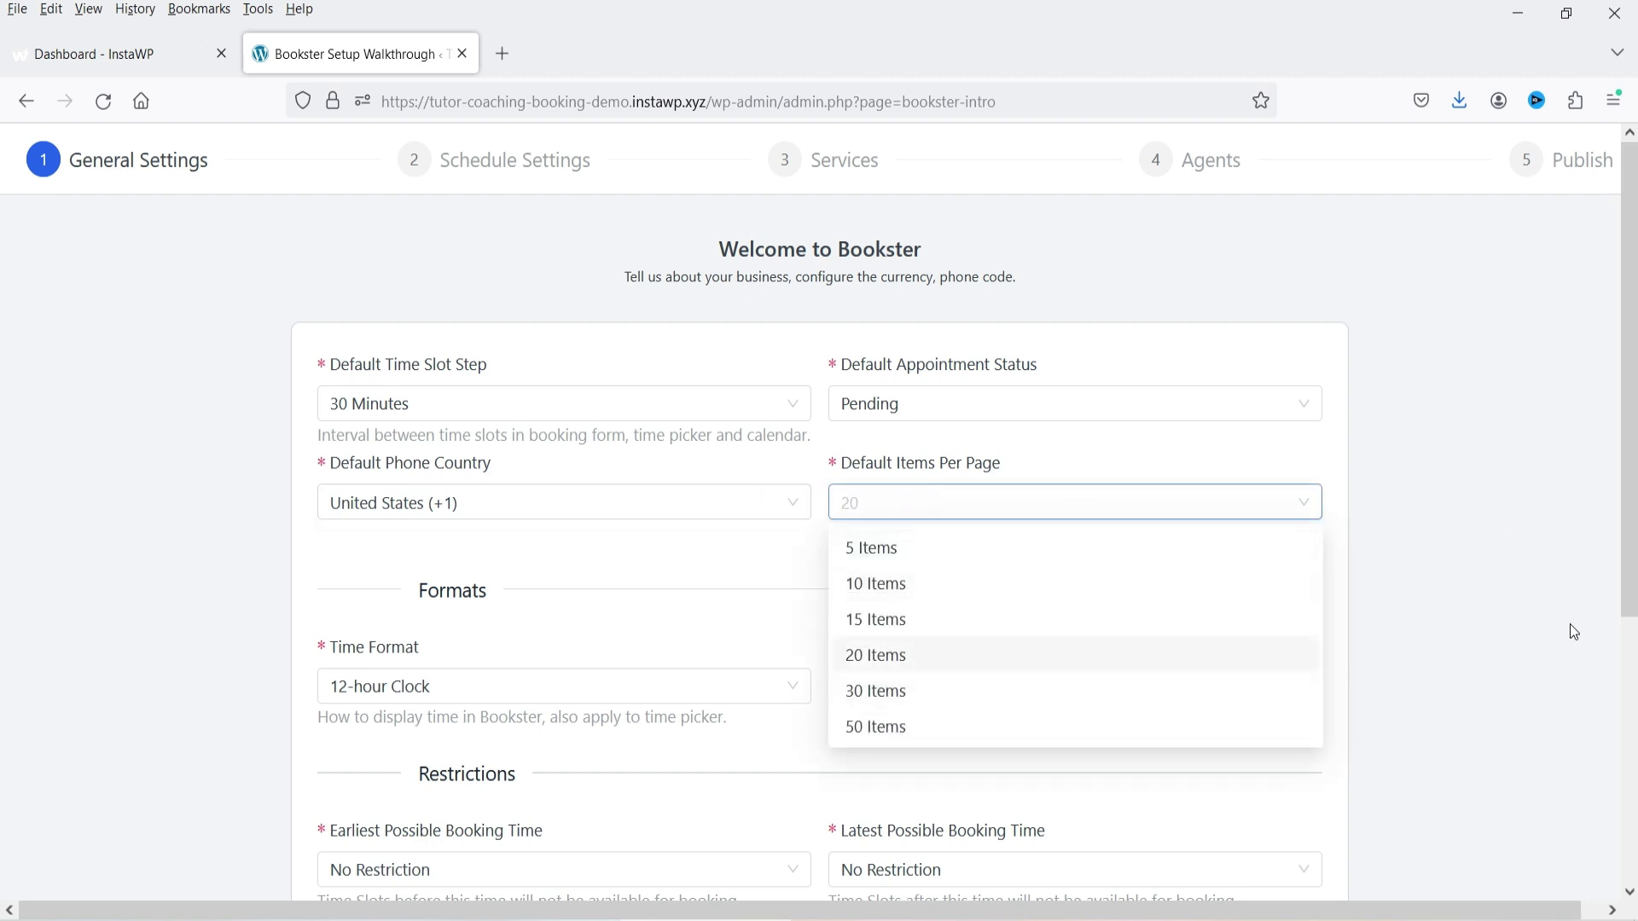
click(938, 655)
- Check the available Time Format choices and set the Date Format to DD-MM-YYYY (20-11-2022)
scroll(602, 362, down, 3)
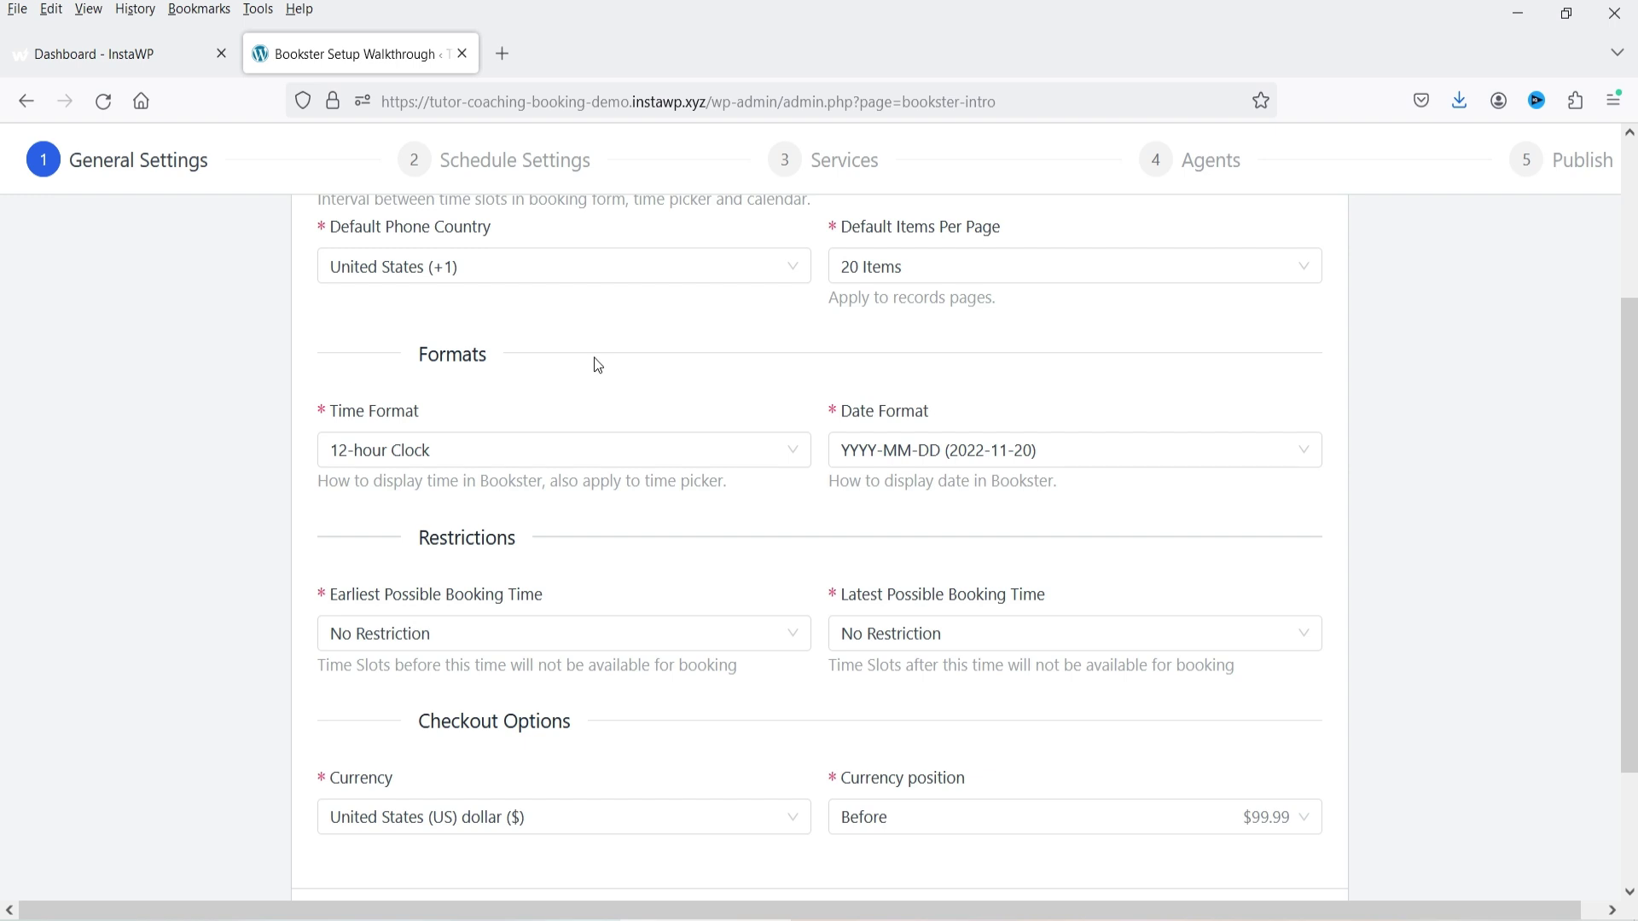
click(381, 450)
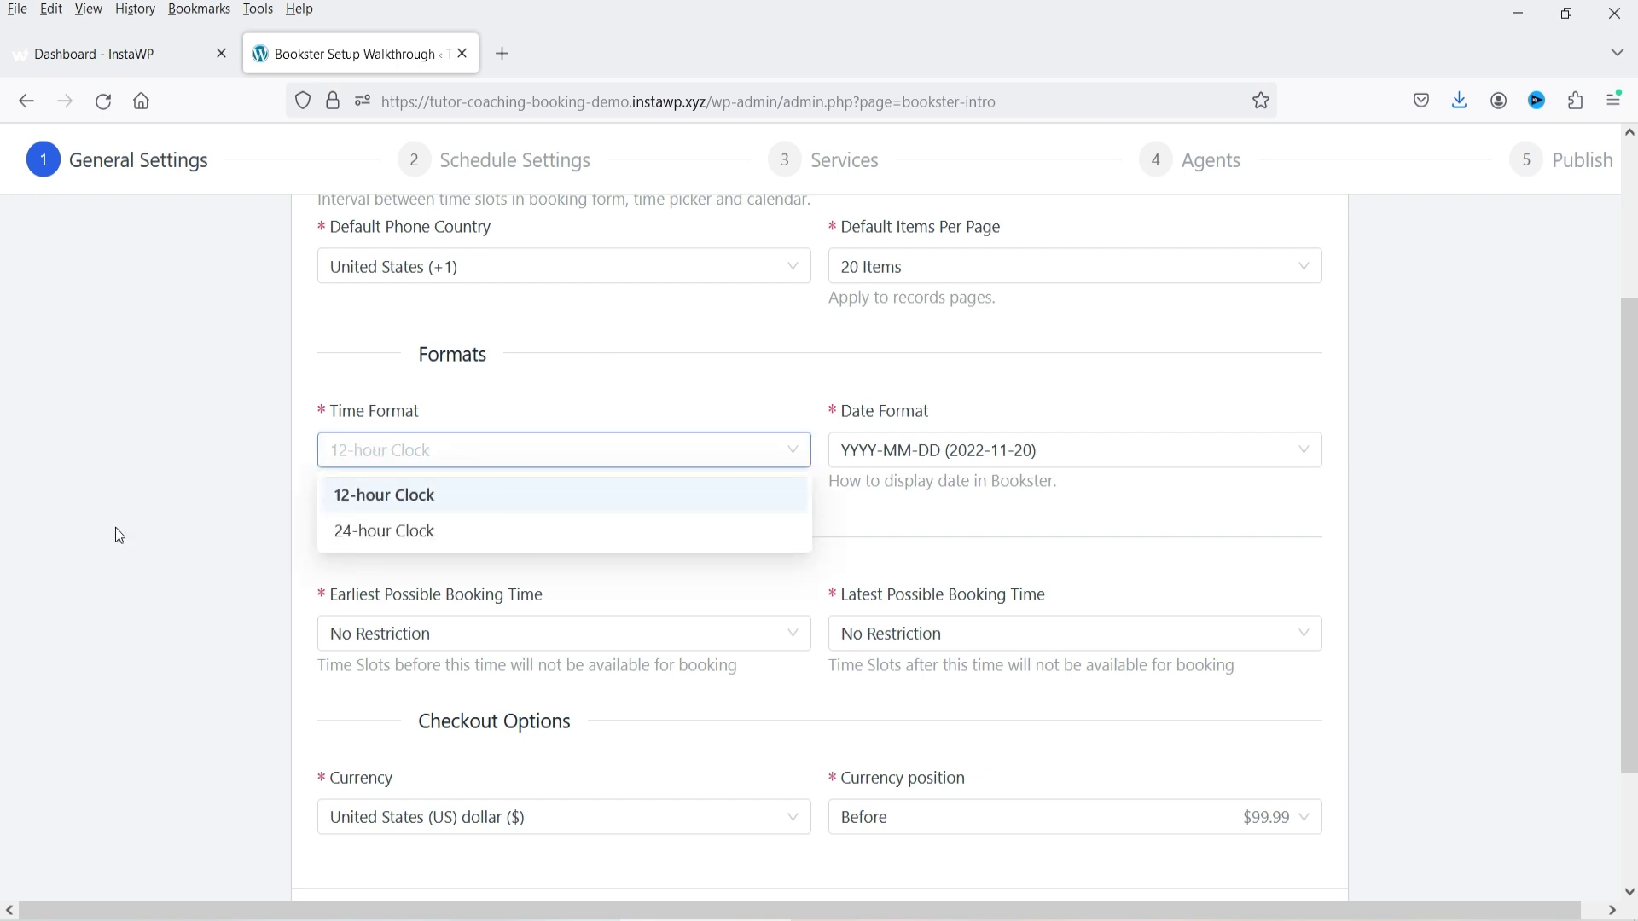
click(191, 526)
click(930, 457)
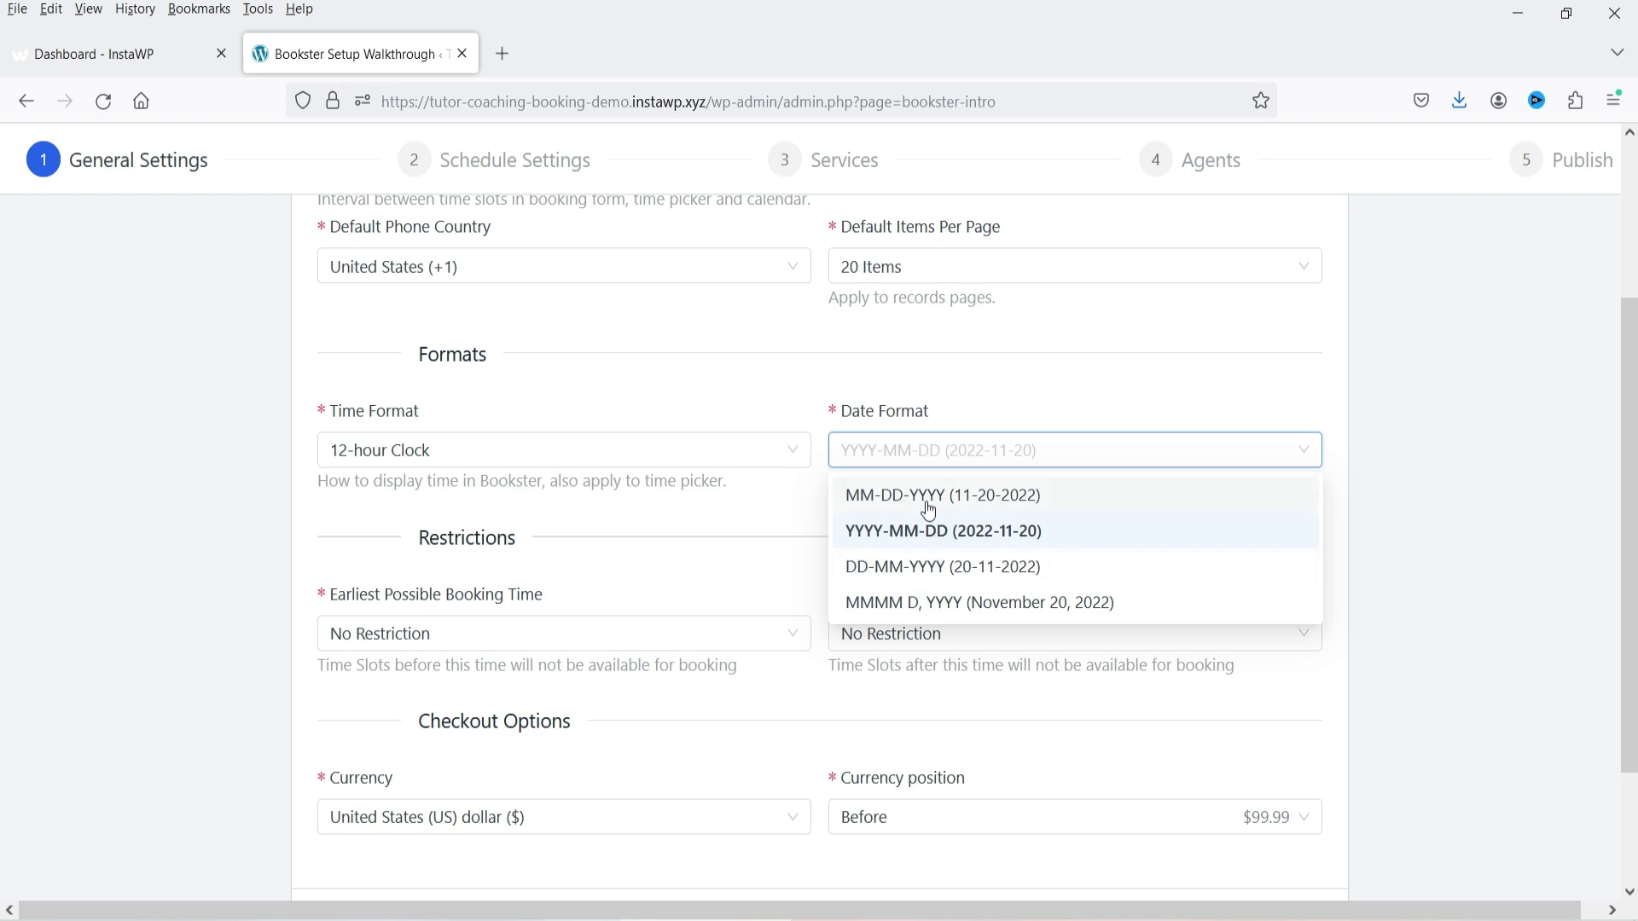
click(876, 570)
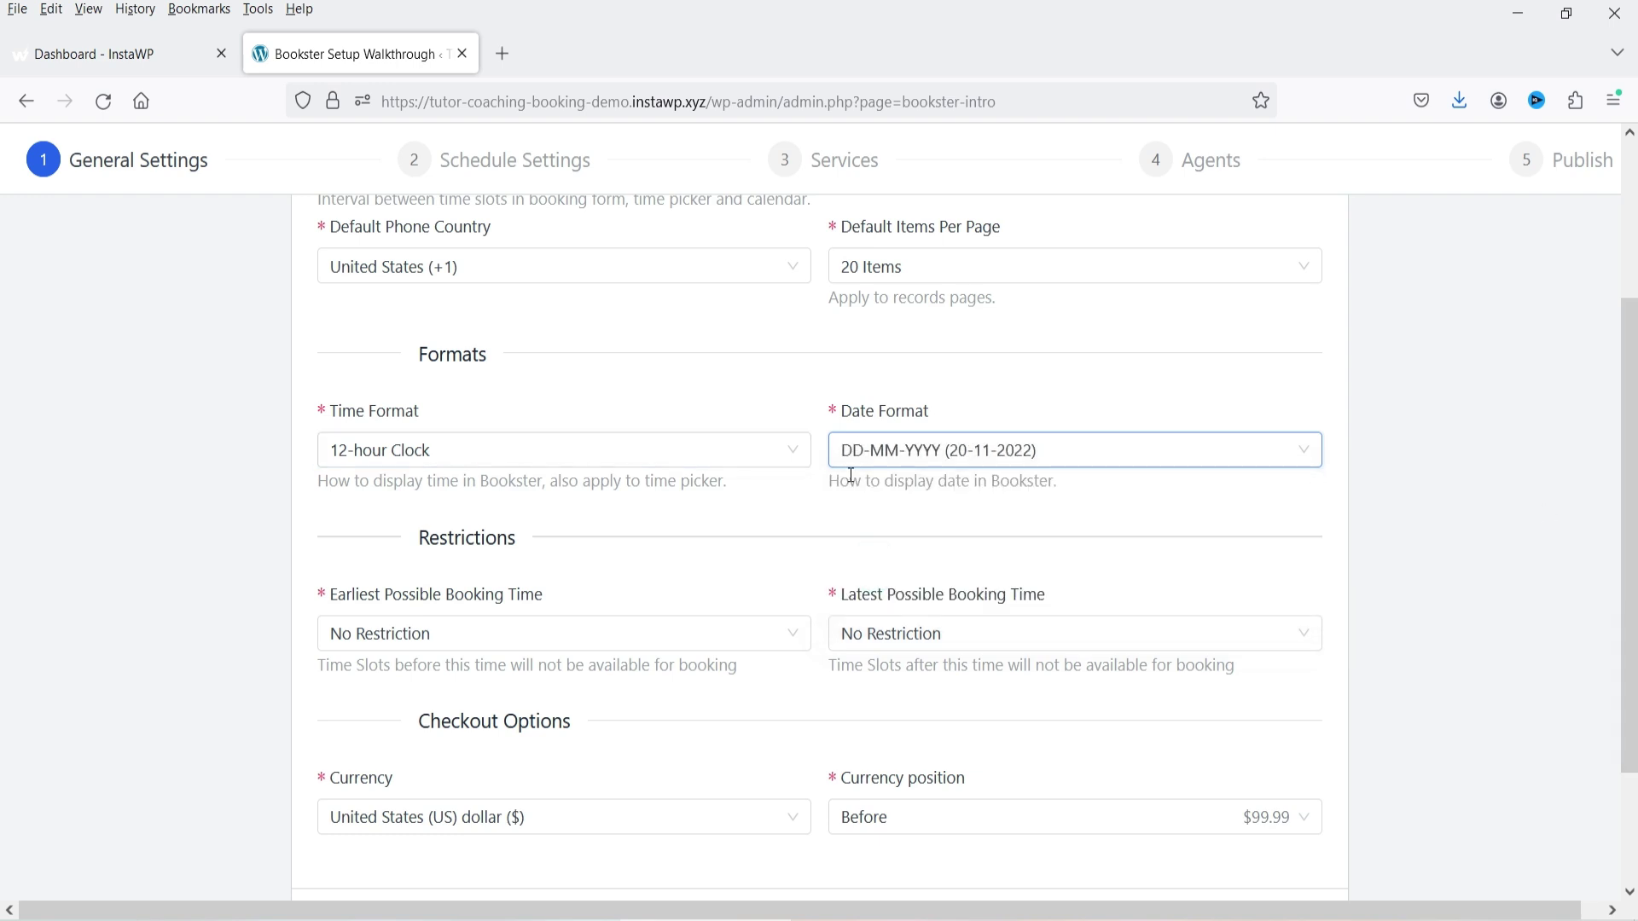
- Restrict bookings by setting Earliest Possible Booking Time to 6 Hours and Latest Possible Booking Time to 1 Month
scroll(1397, 505, down, 3)
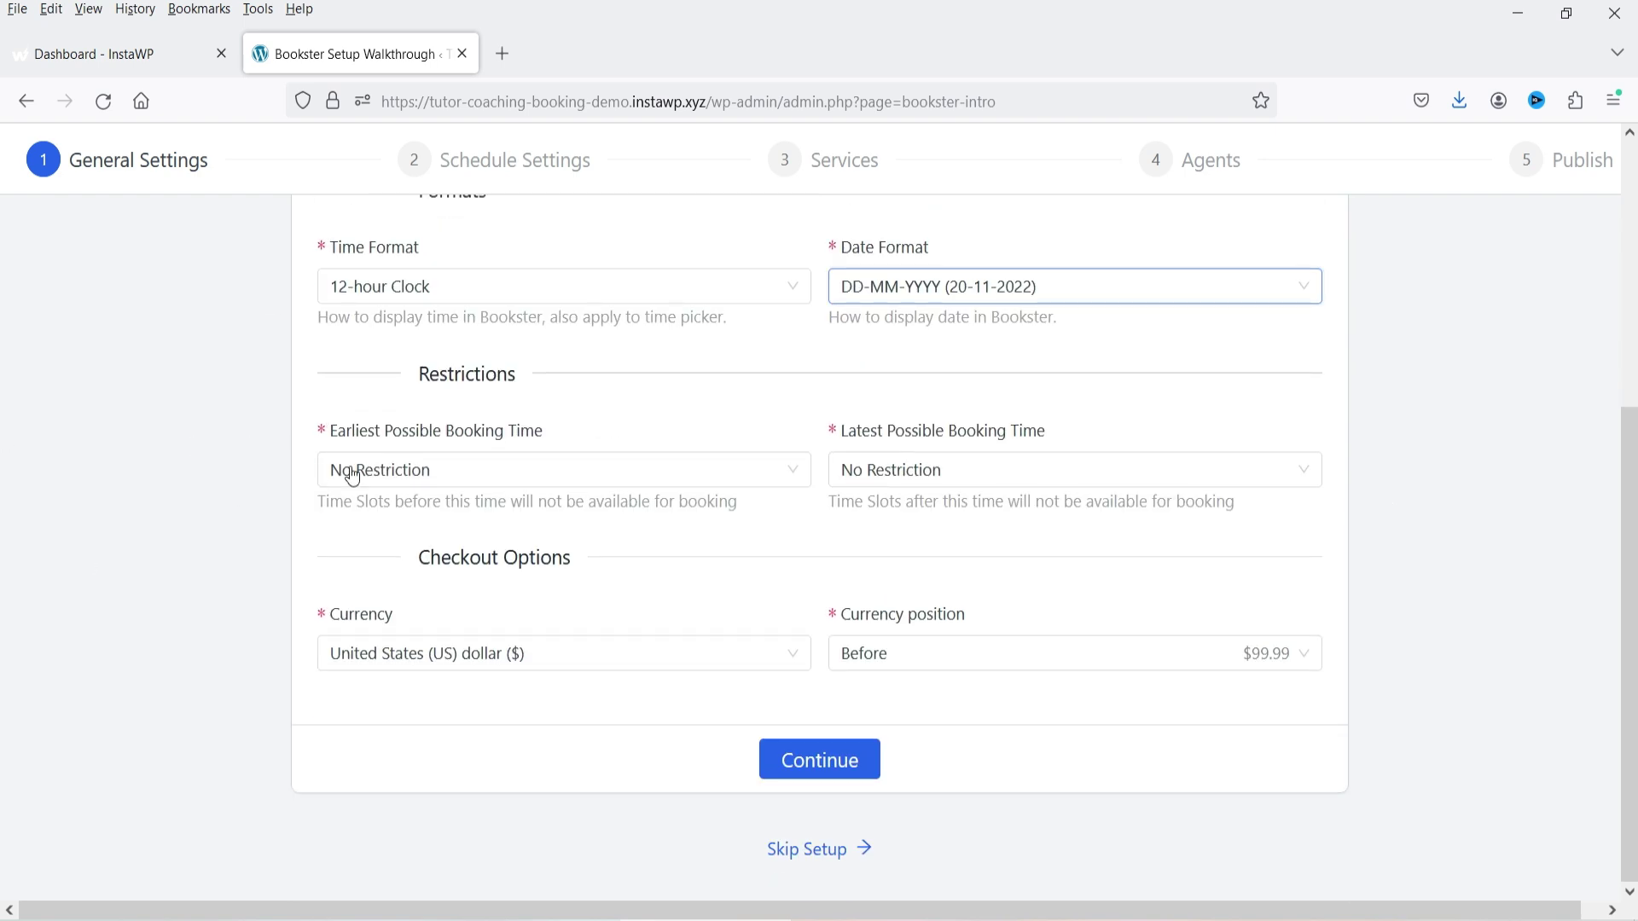
click(433, 470)
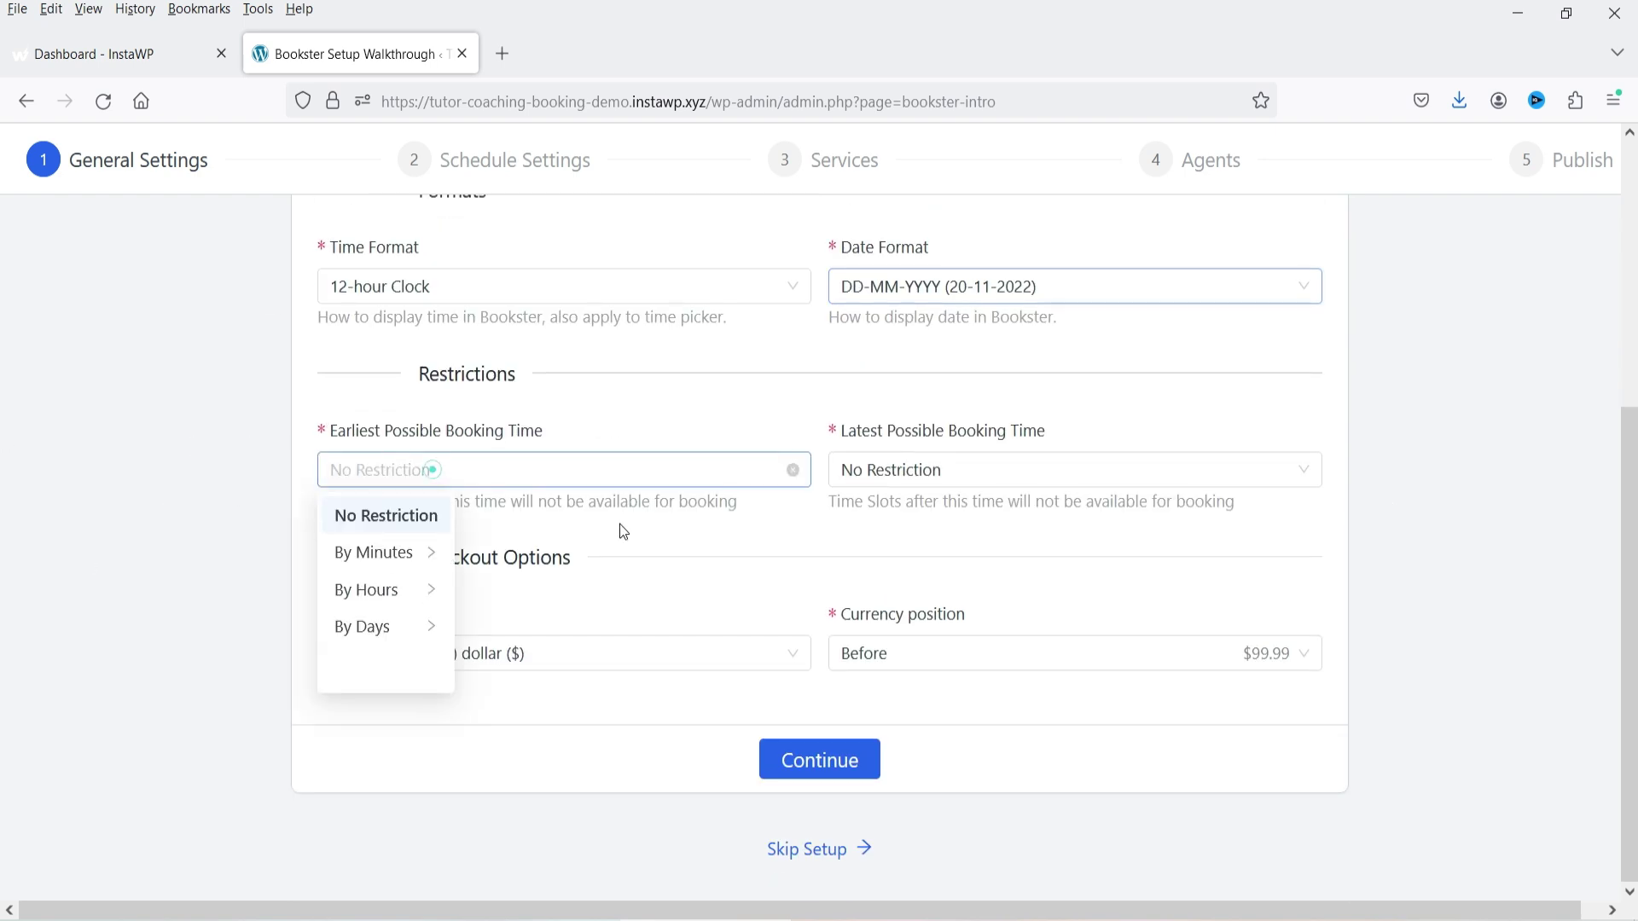
click(380, 589)
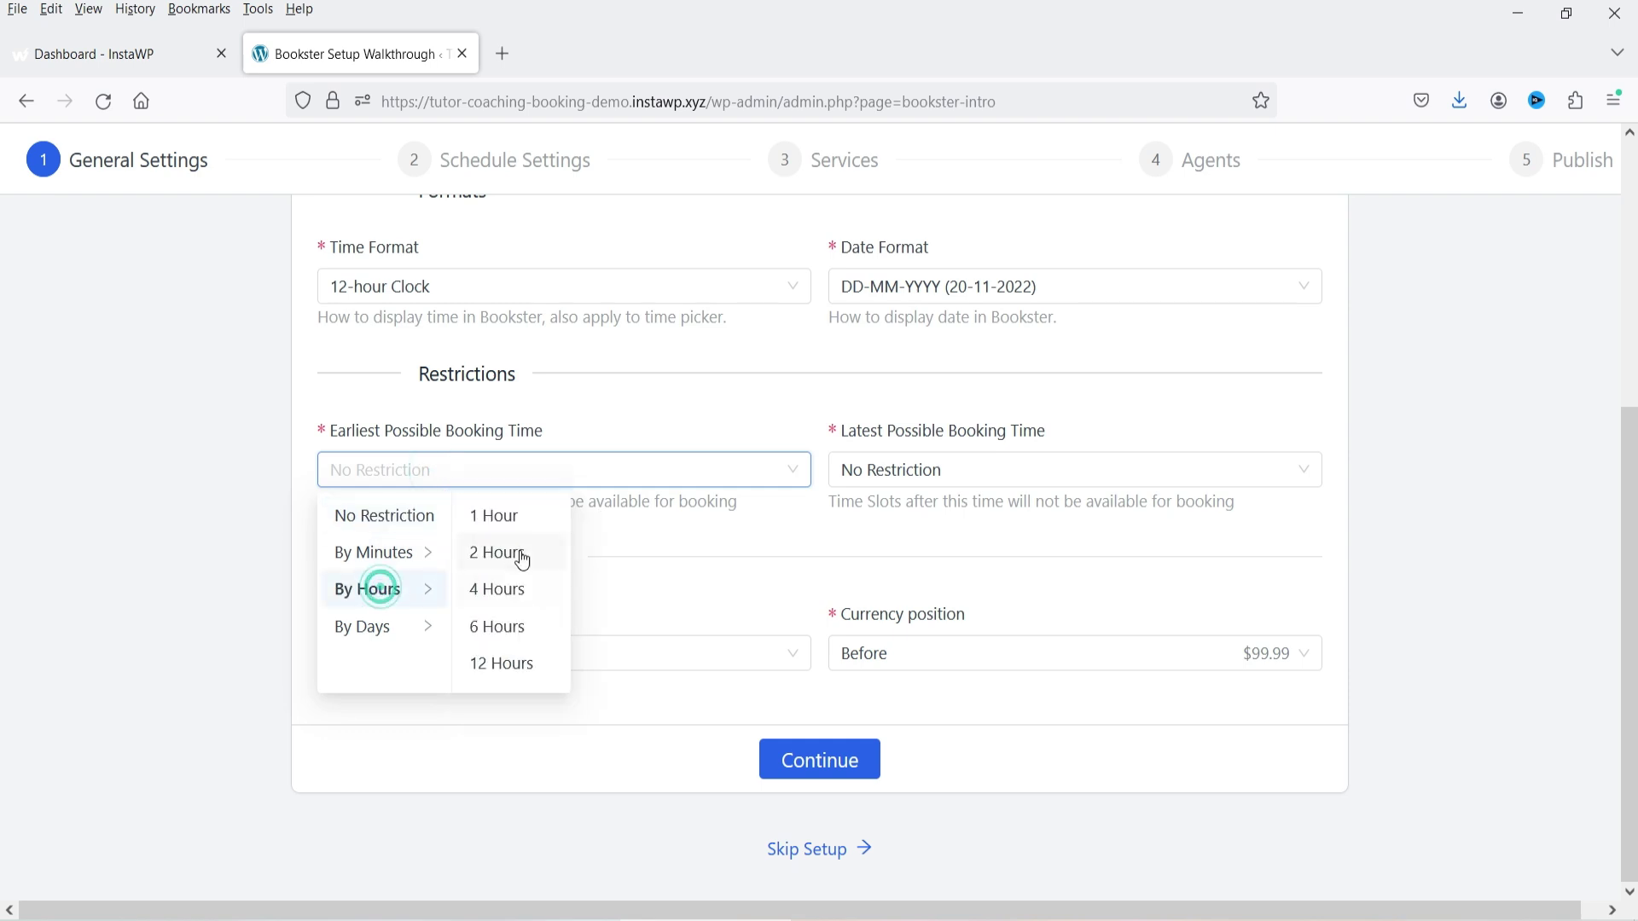
click(509, 625)
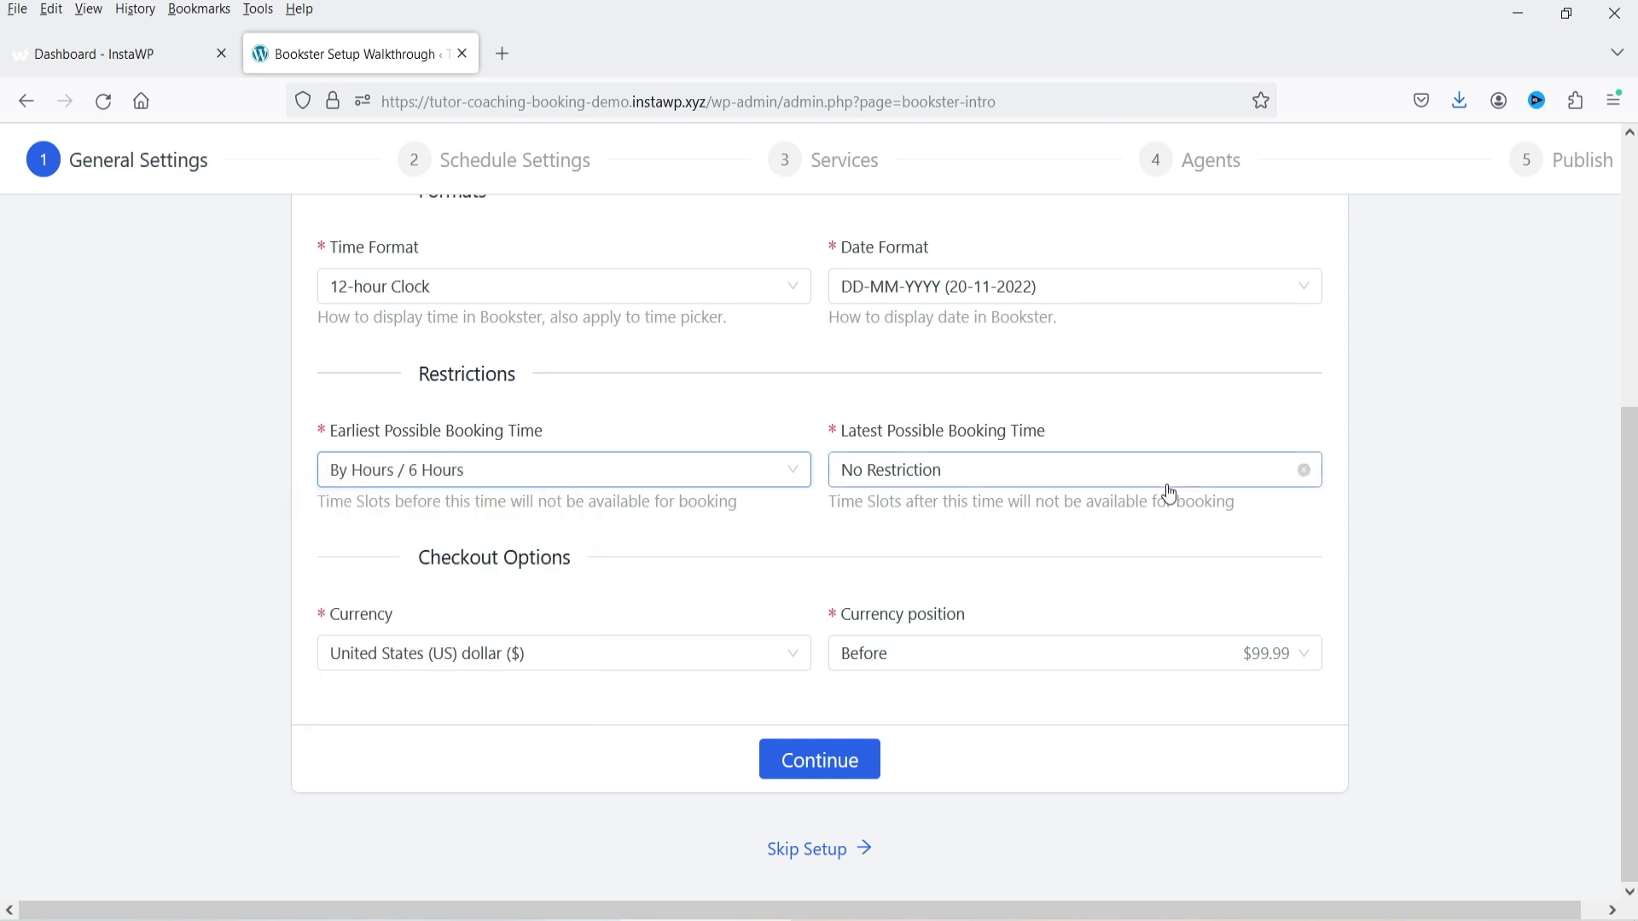
click(1077, 483)
click(955, 590)
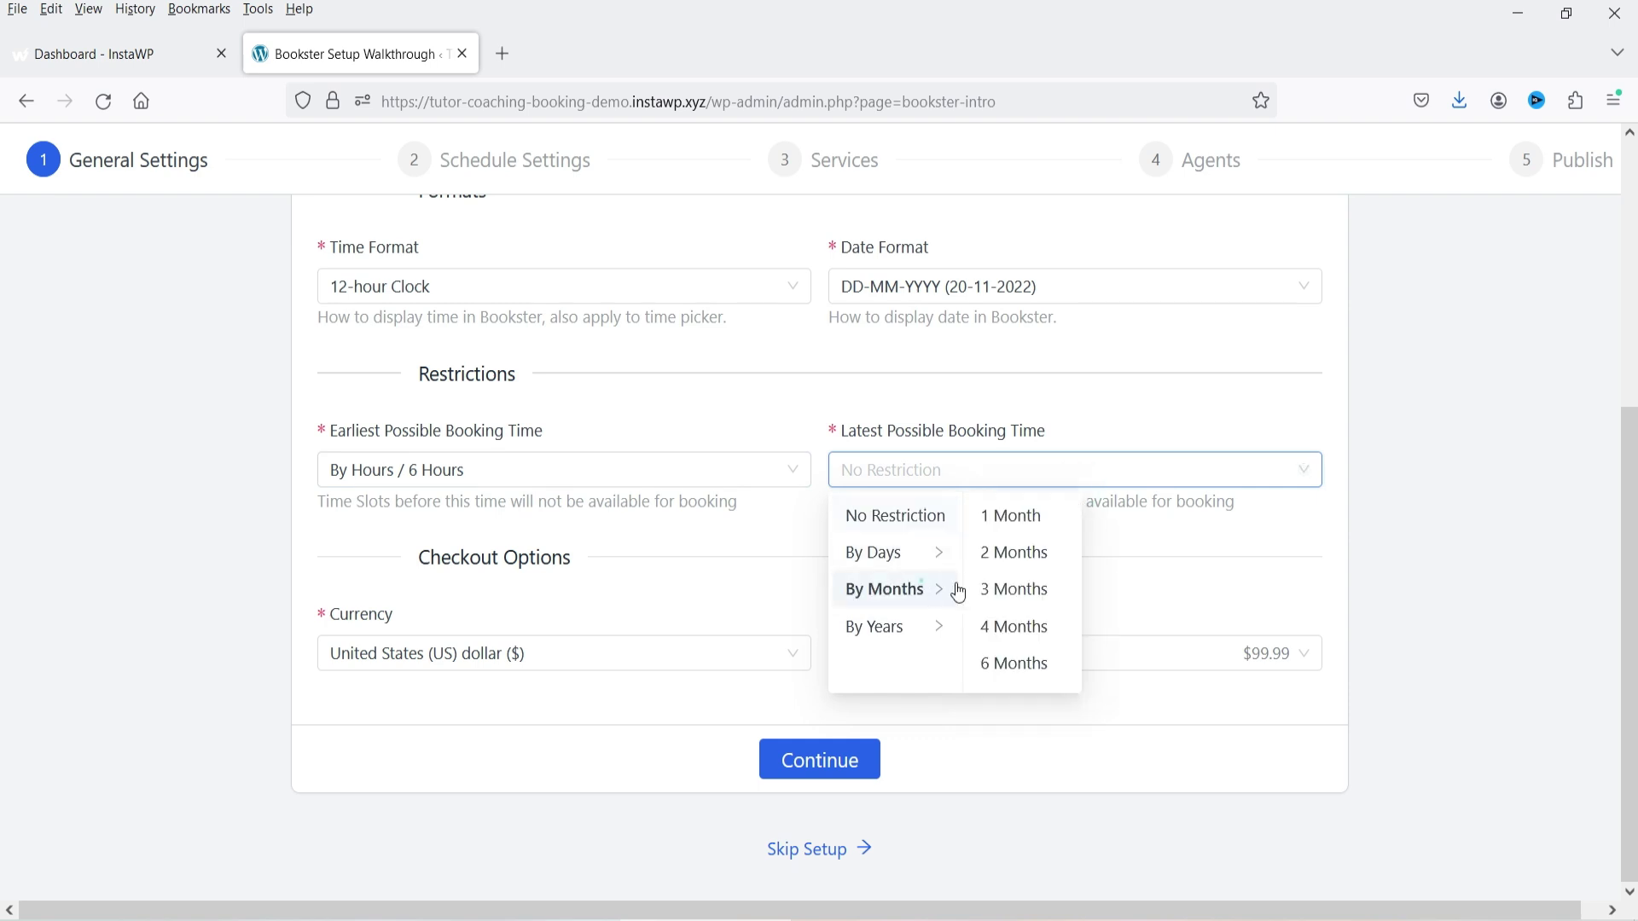
click(1007, 516)
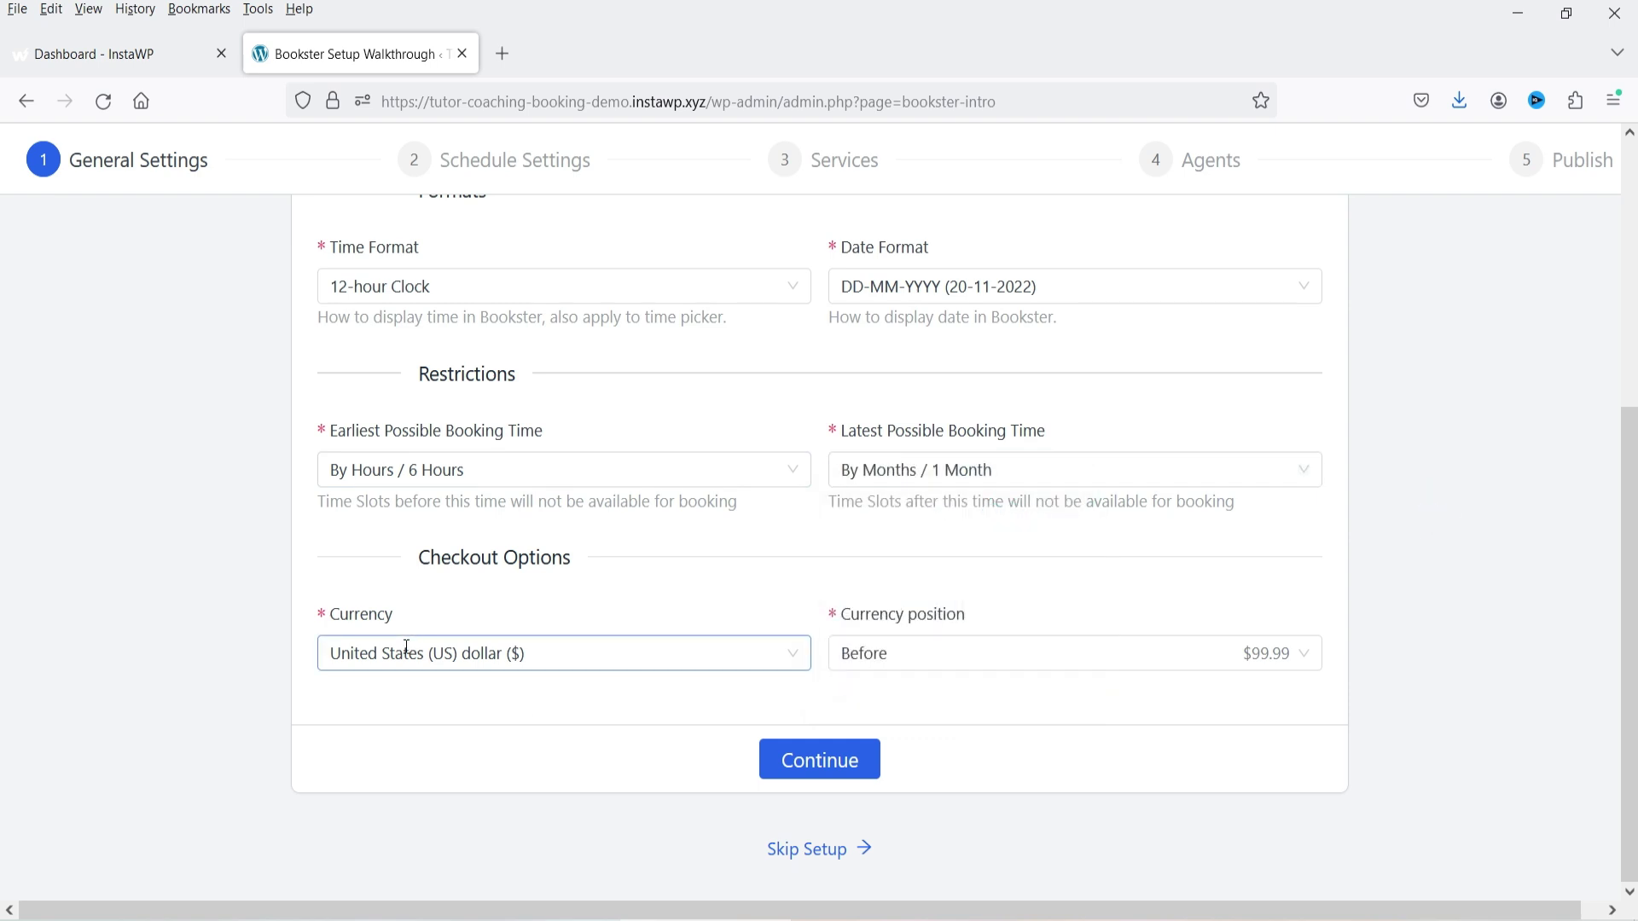
- Check the available Currency and Currency position choices, and continue to the schedule settings
click(583, 654)
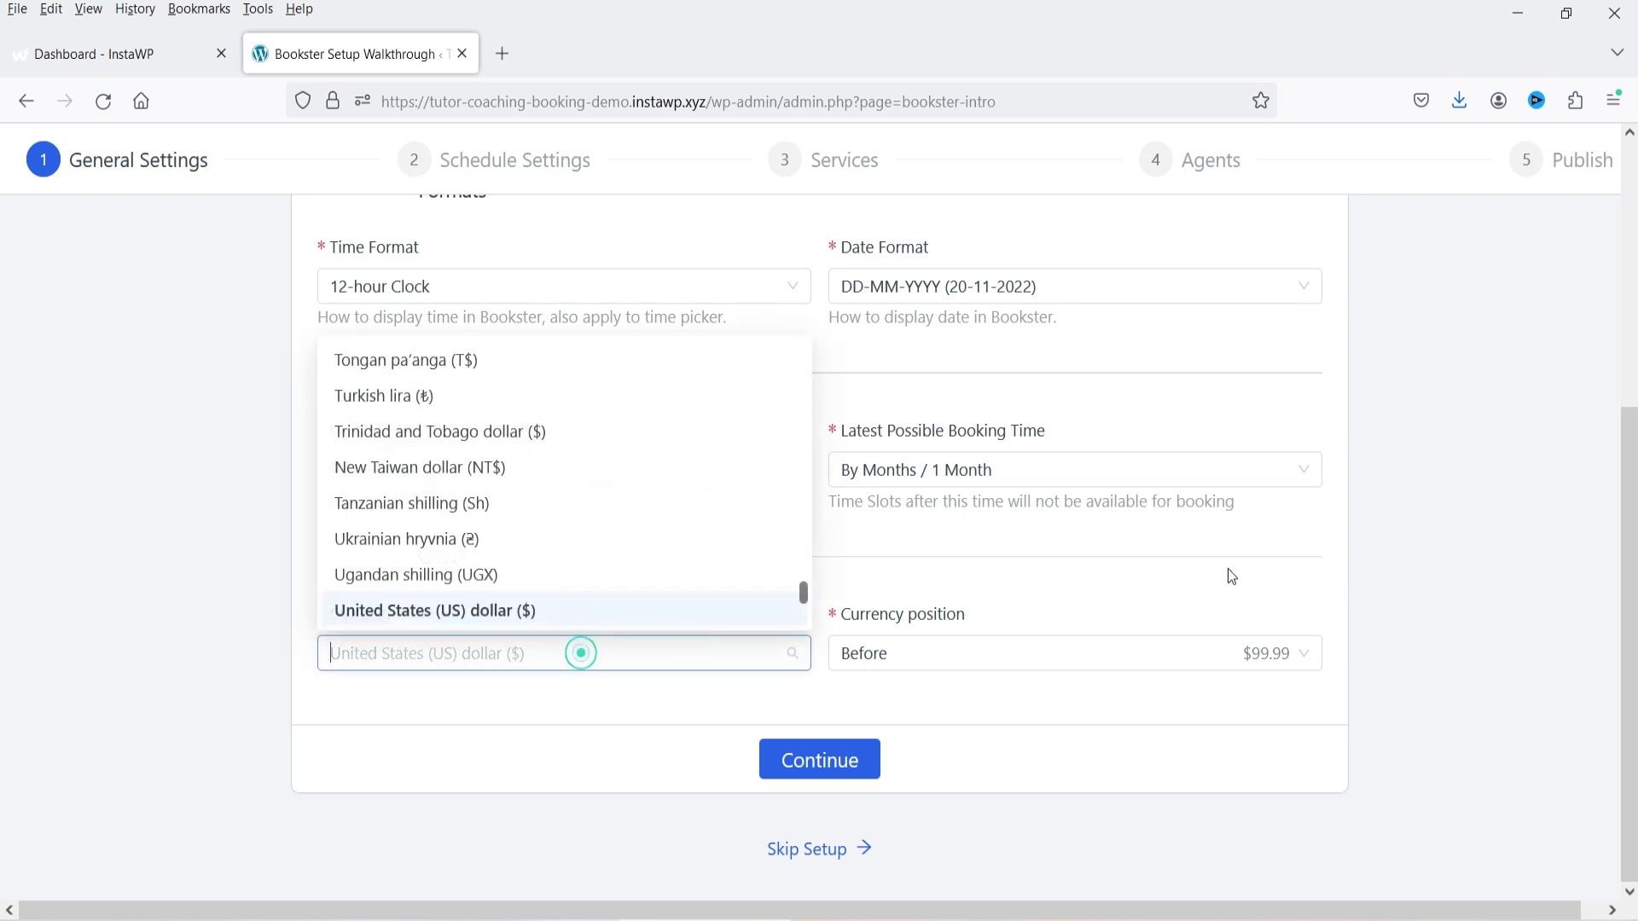
click(60, 559)
click(945, 666)
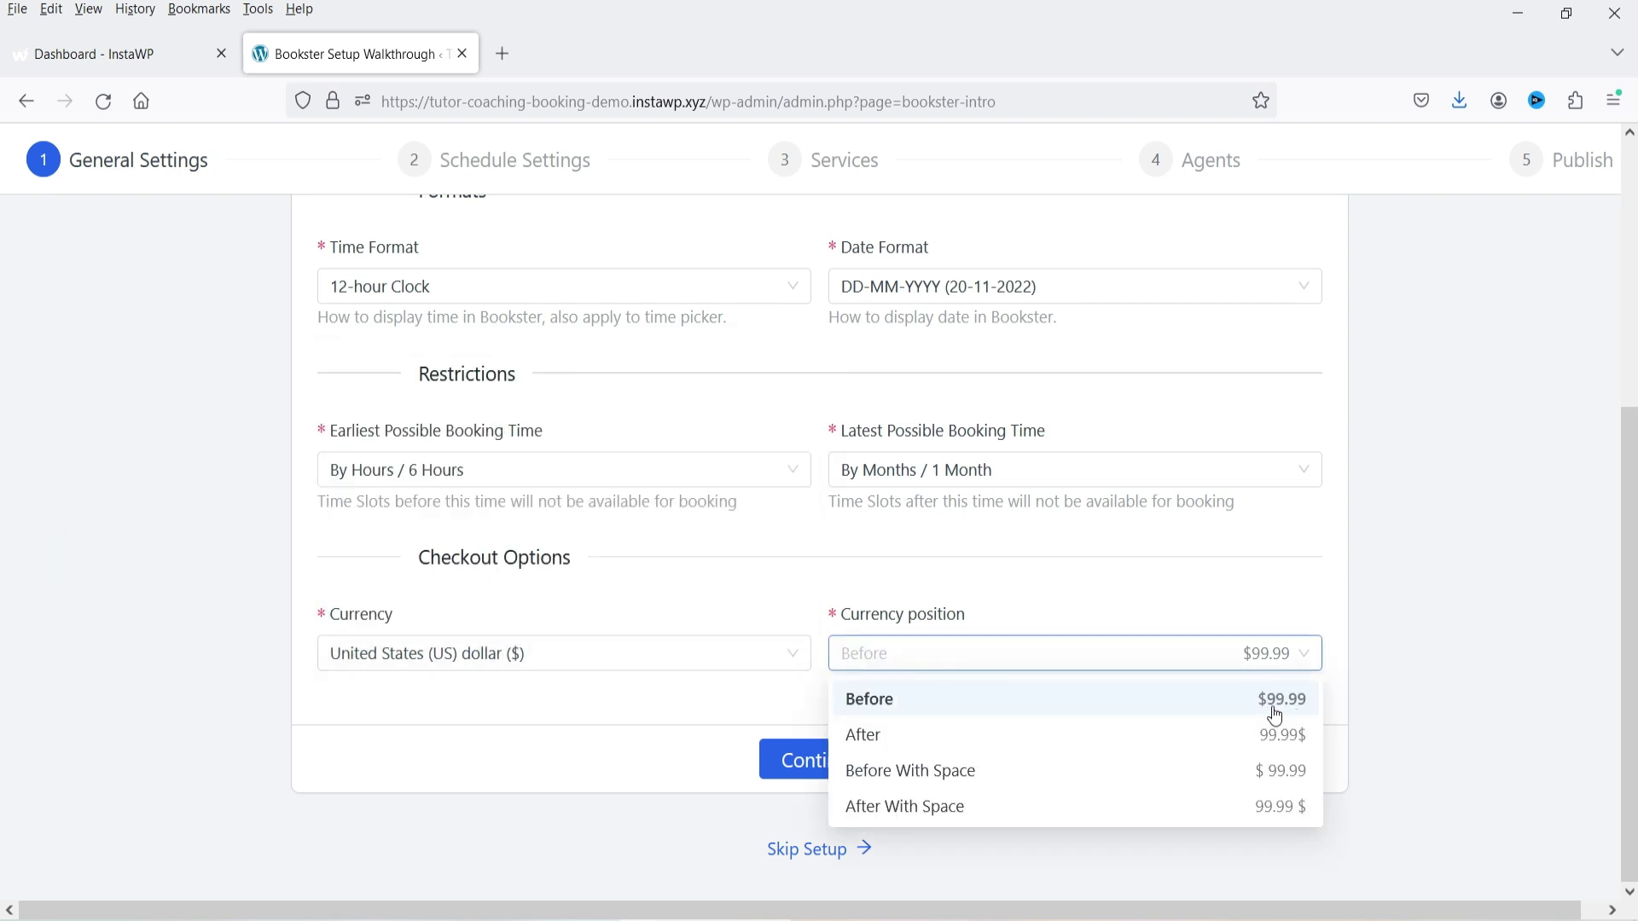
click(1473, 693)
click(822, 770)
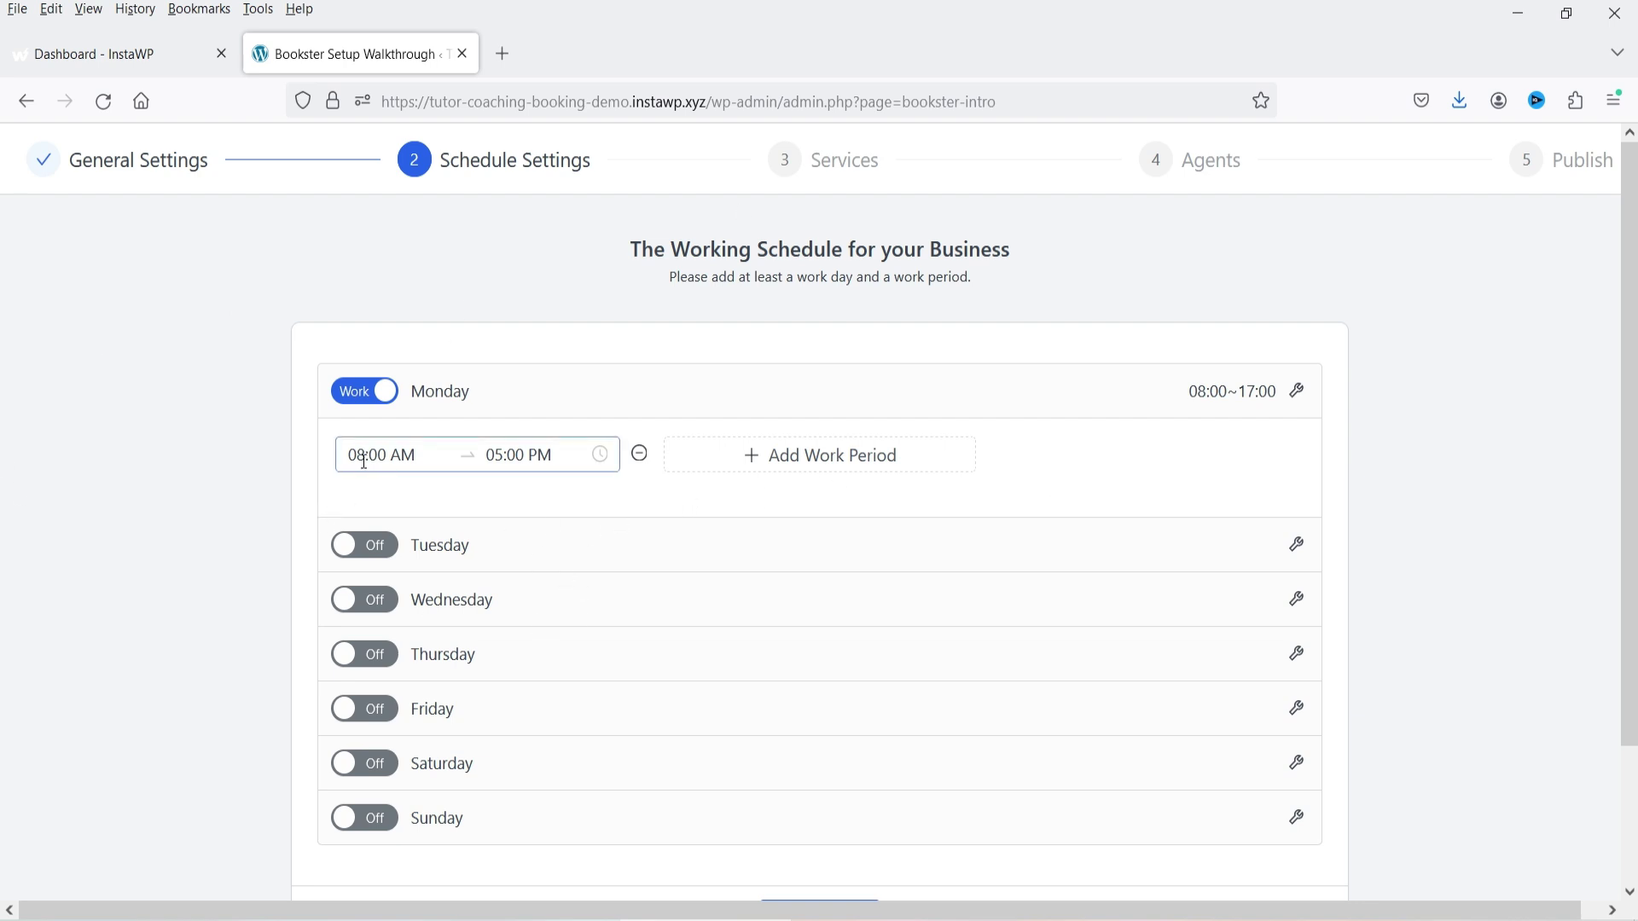
click(518, 459)
scroll(378, 567, up, 3)
click(367, 547)
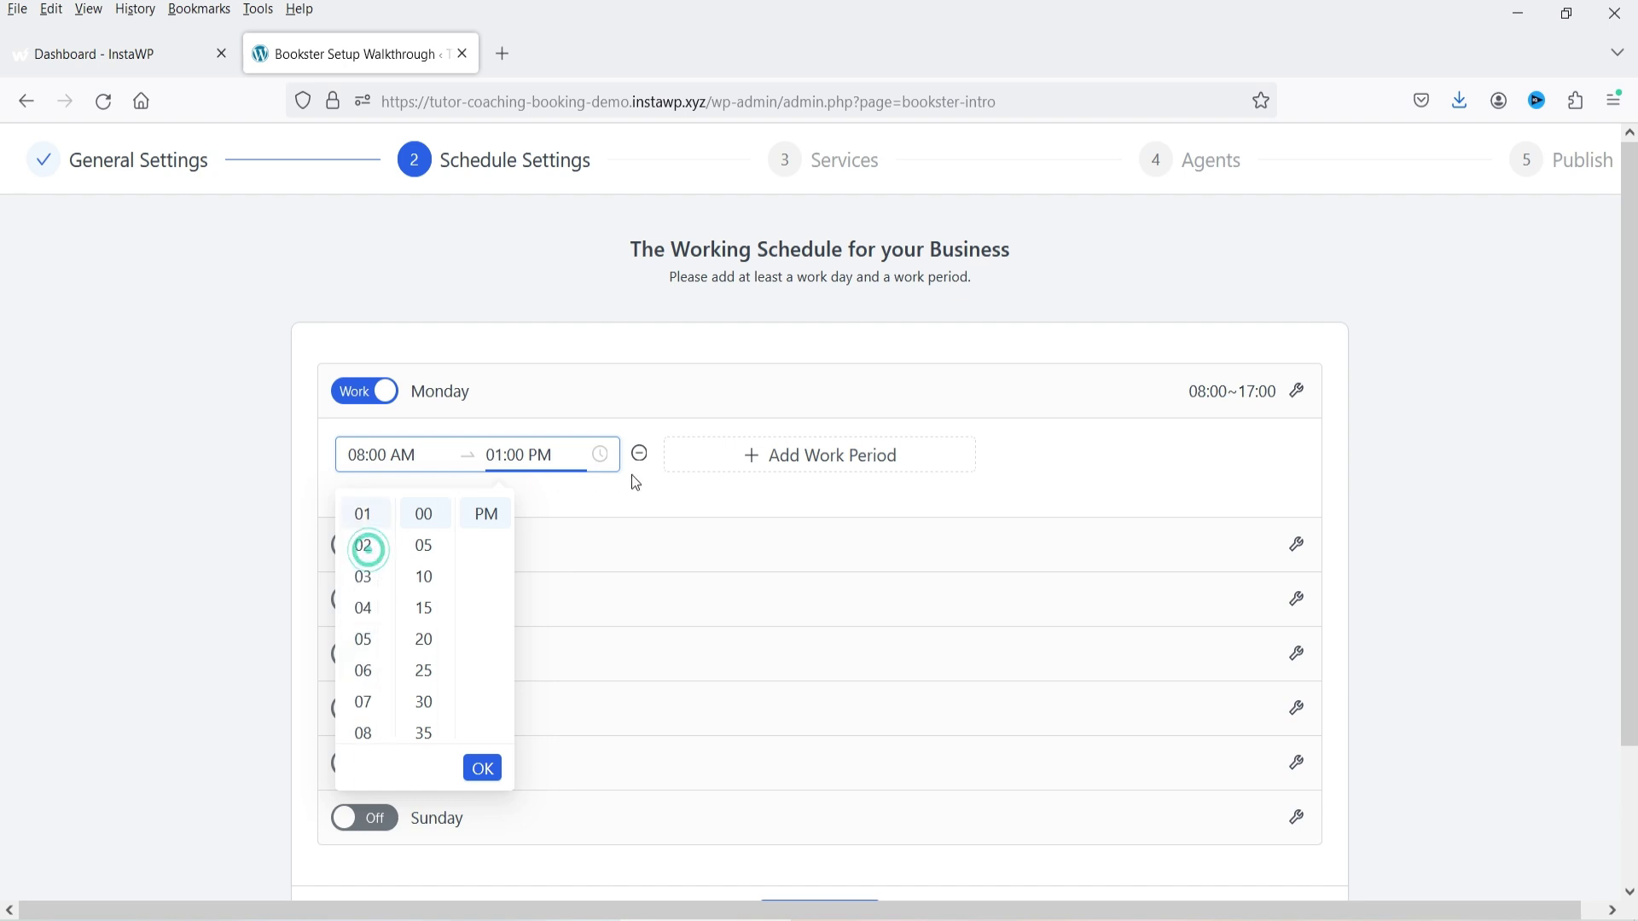
click(702, 495)
- Set Monday's first work period to end at 01:00 PM, keeping its 08:00 AM start
click(524, 456)
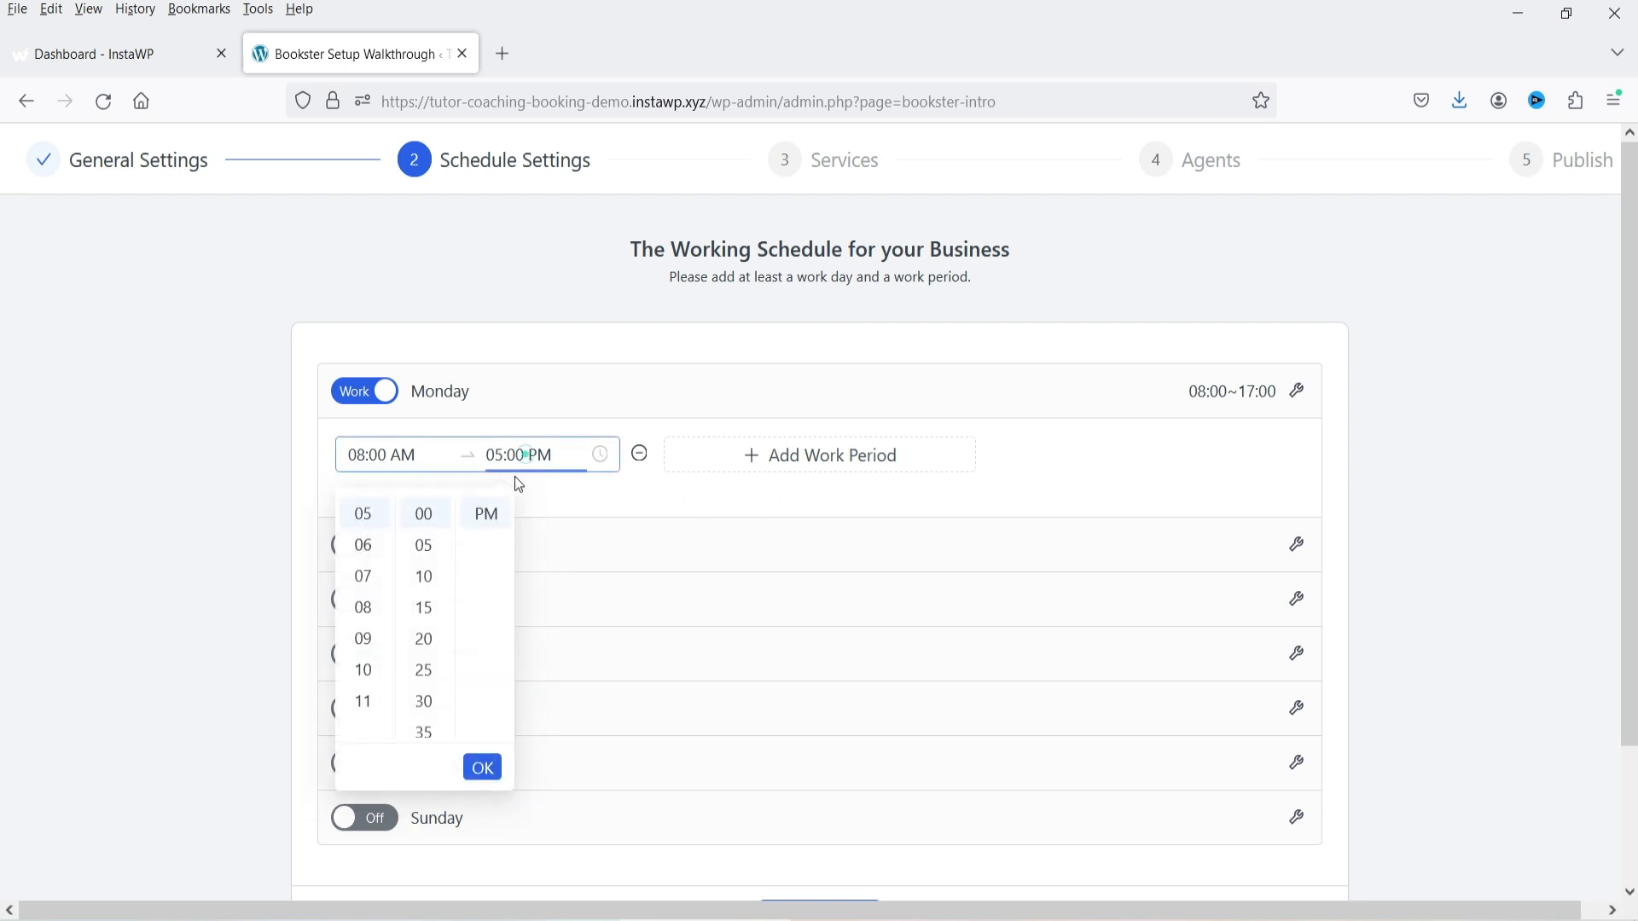
scroll(363, 541, up, 3)
click(362, 529)
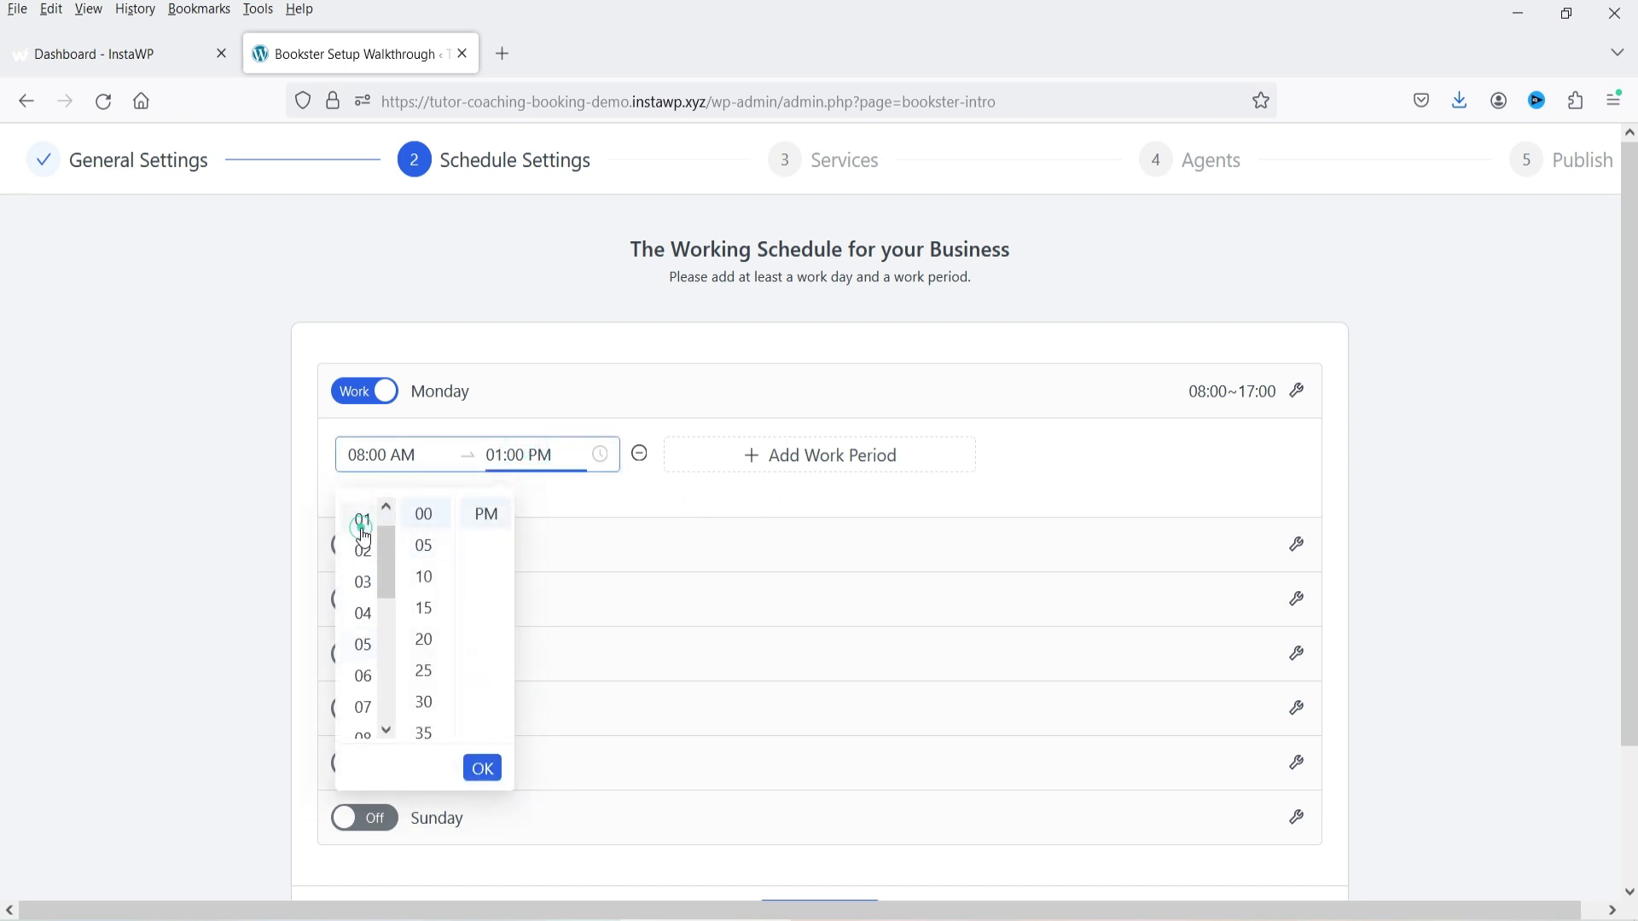
click(480, 768)
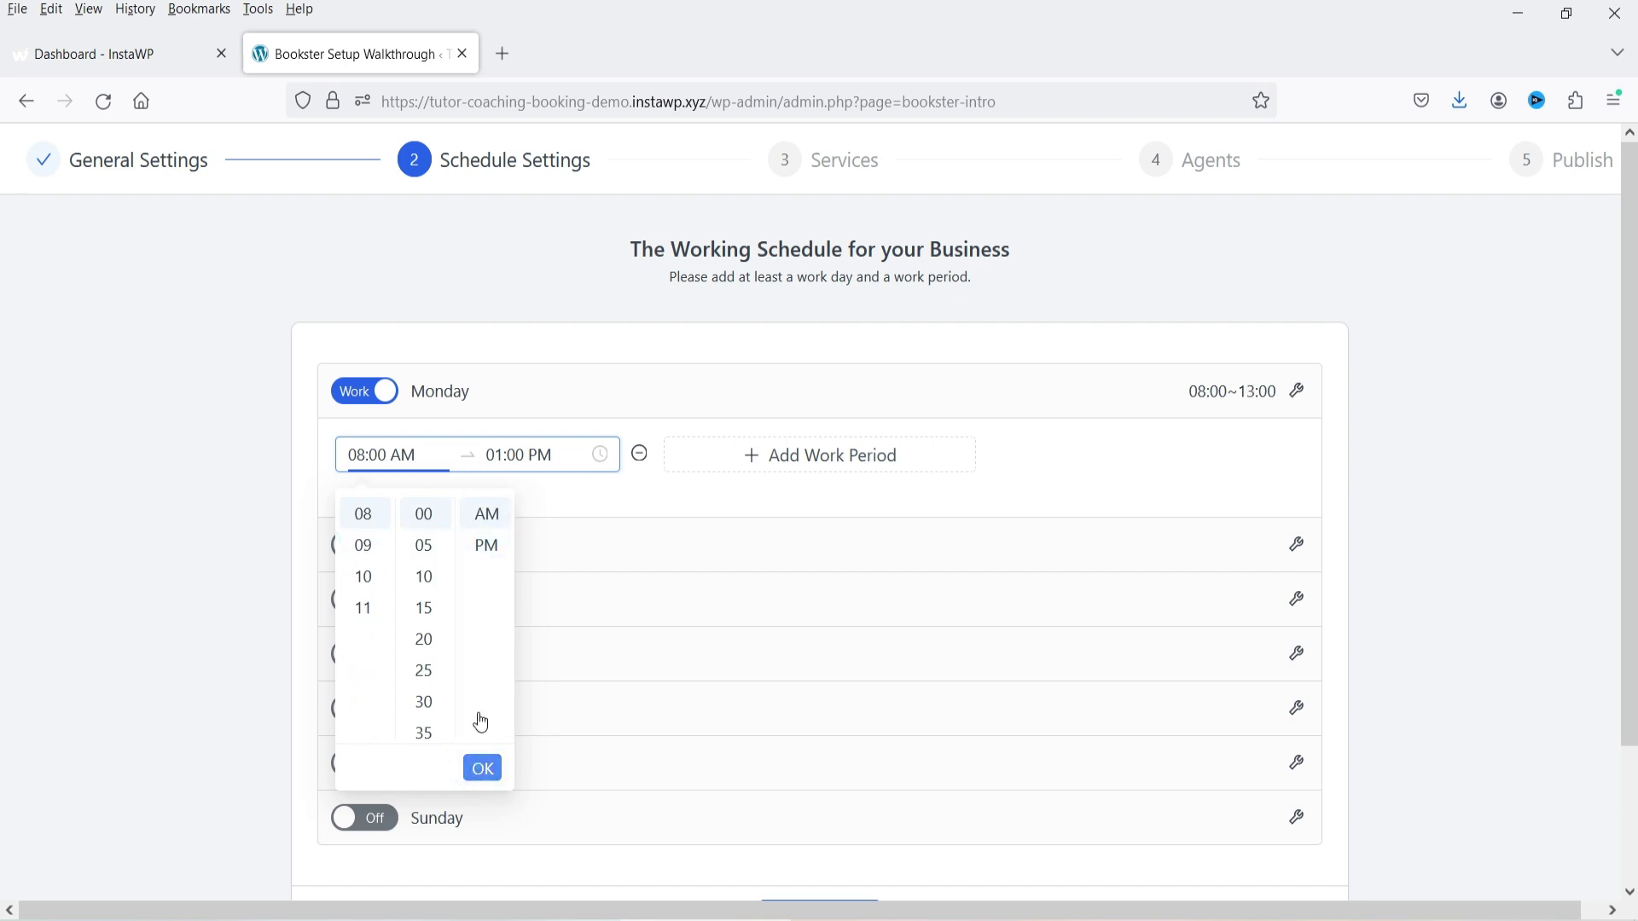
click(481, 768)
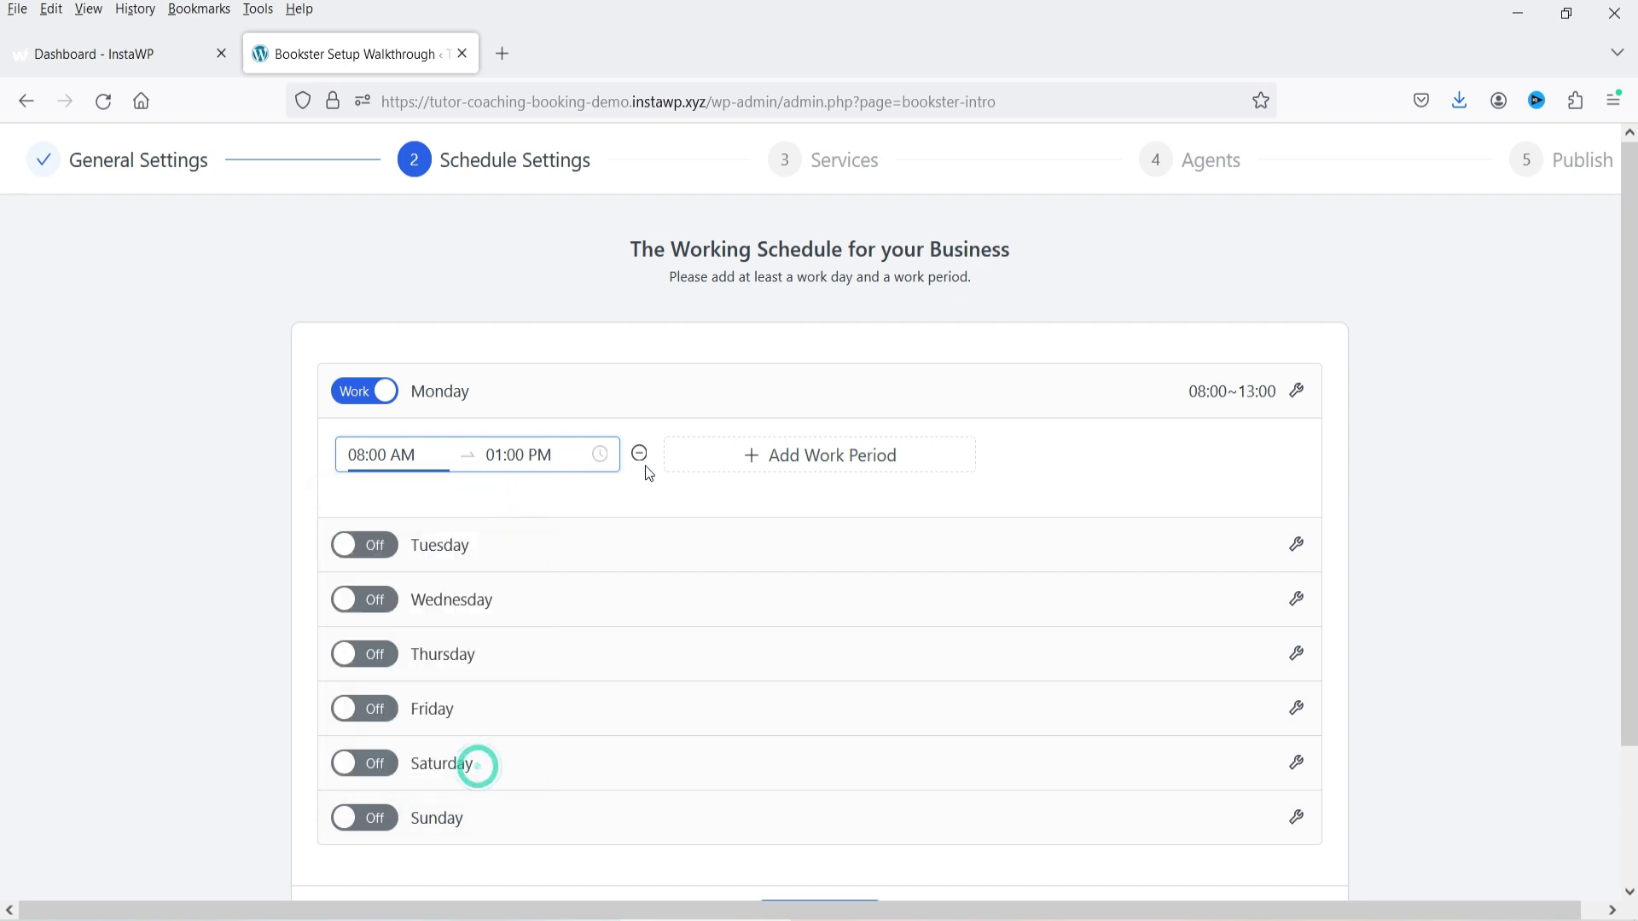
- Add a second Monday work period from 02:00 PM to 09:00 PM and apply Monday's schedule to every day
click(753, 456)
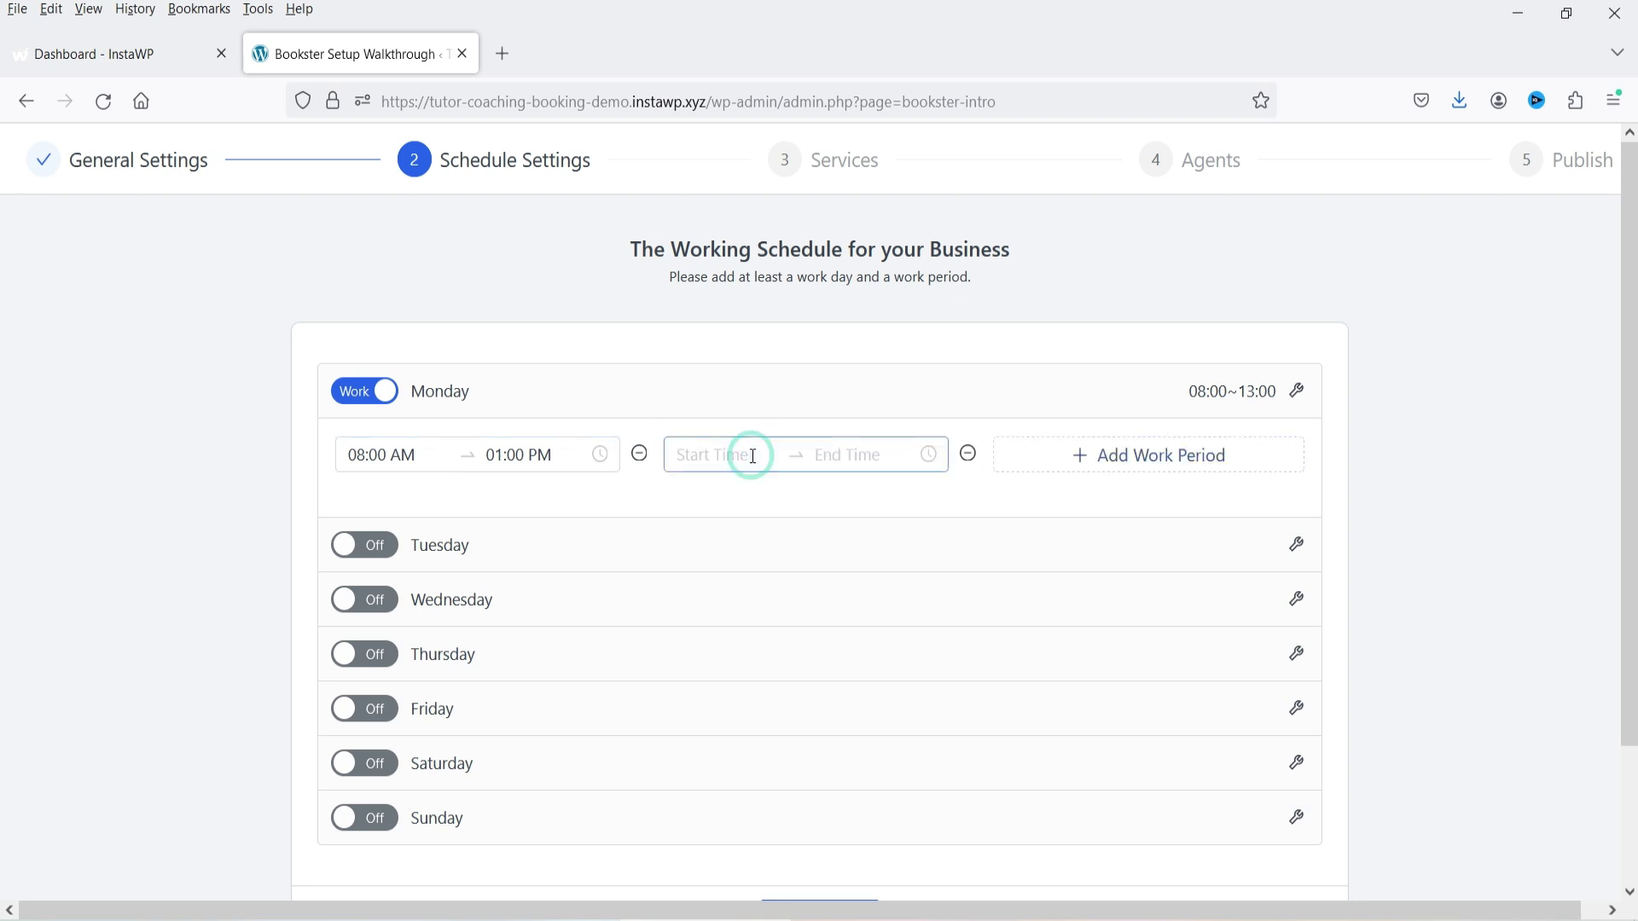
click(750, 454)
click(692, 577)
click(815, 545)
click(811, 768)
click(691, 732)
click(814, 546)
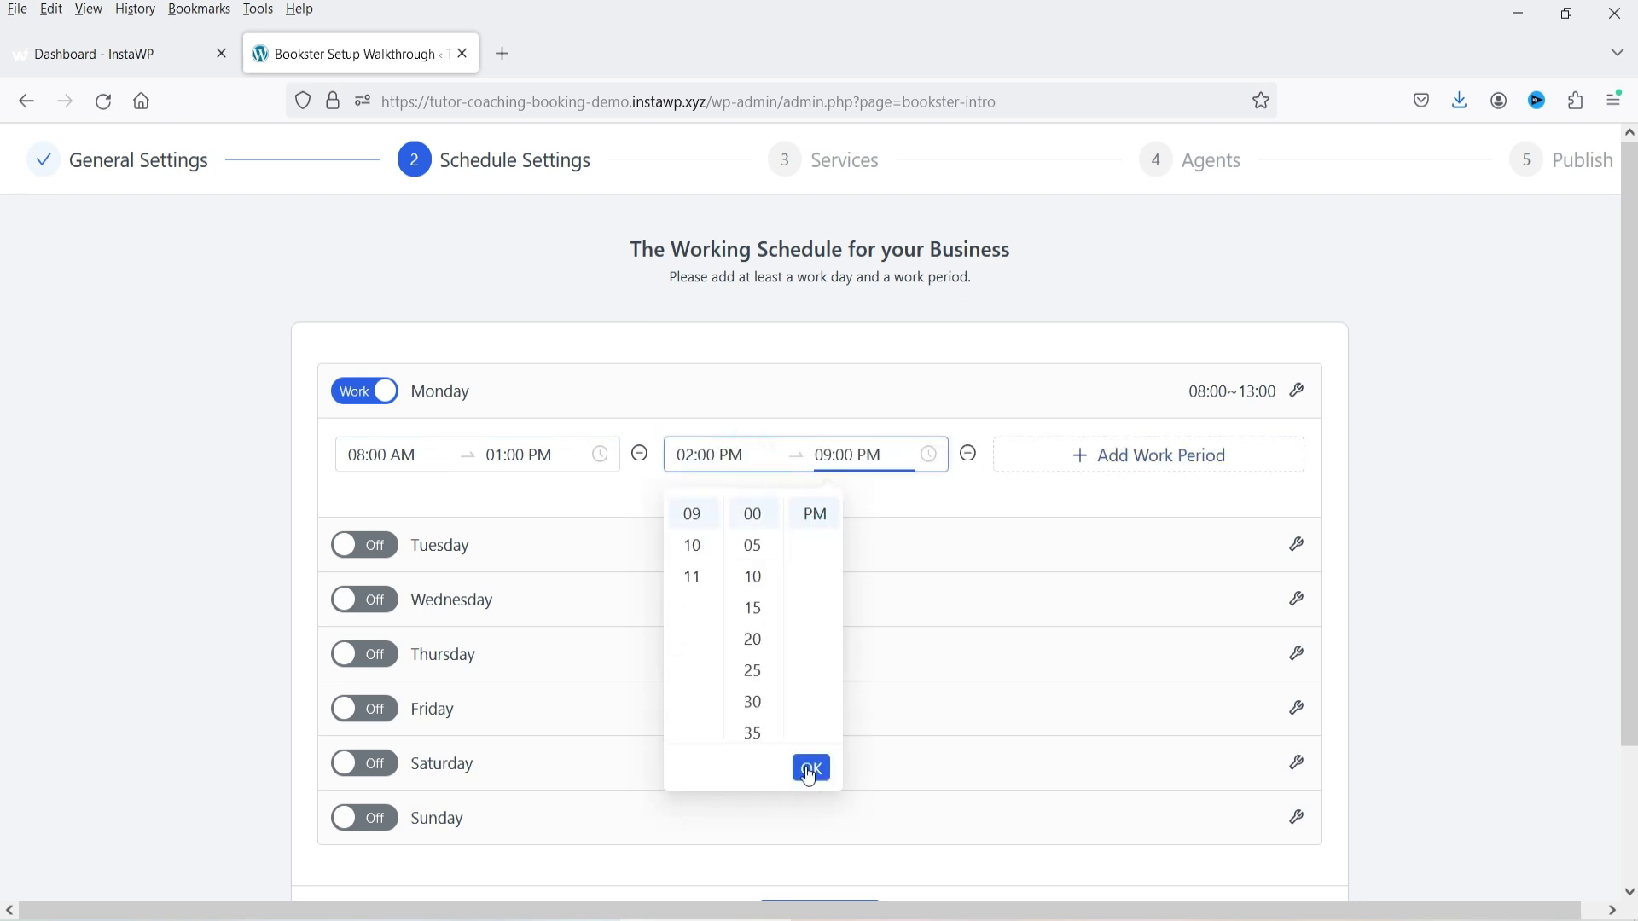
click(812, 769)
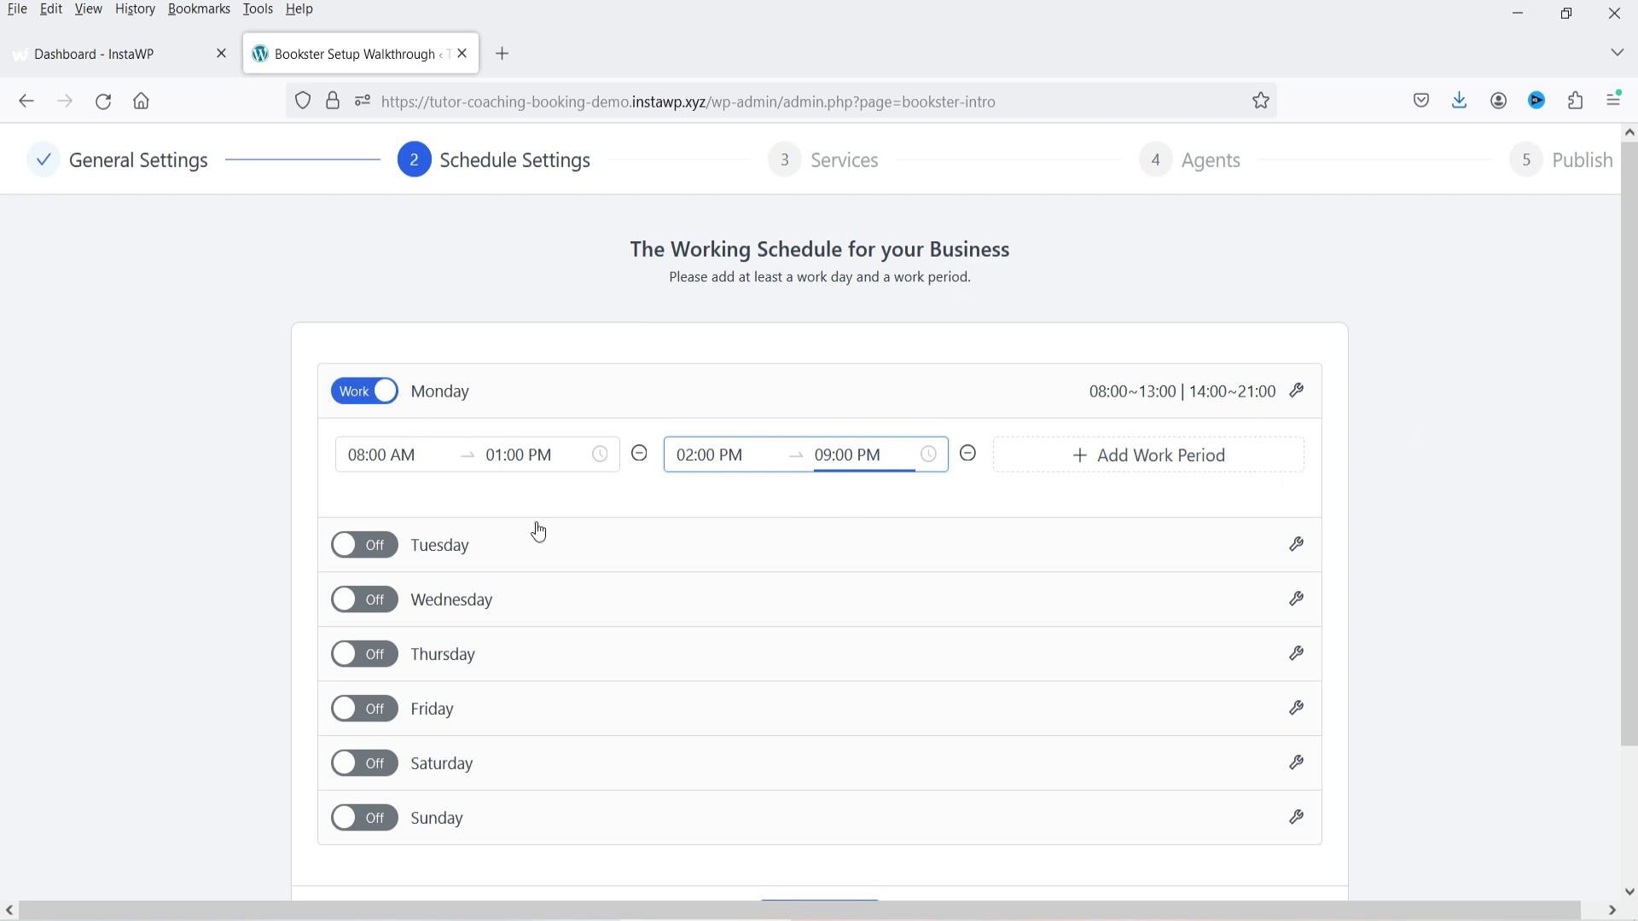
click(1293, 395)
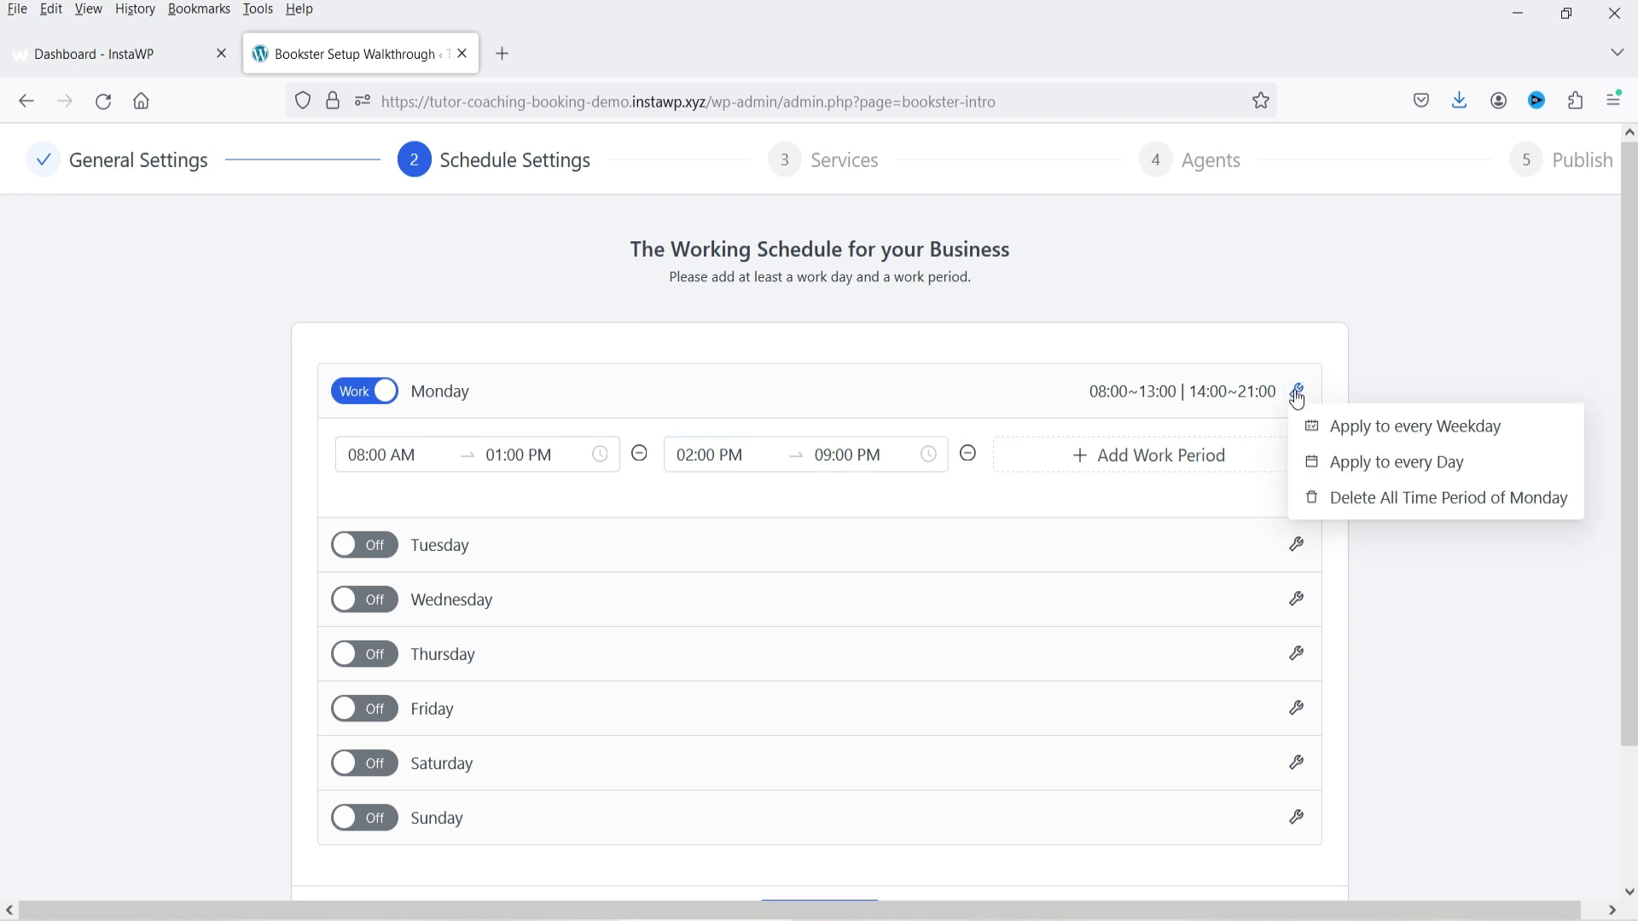
click(1431, 462)
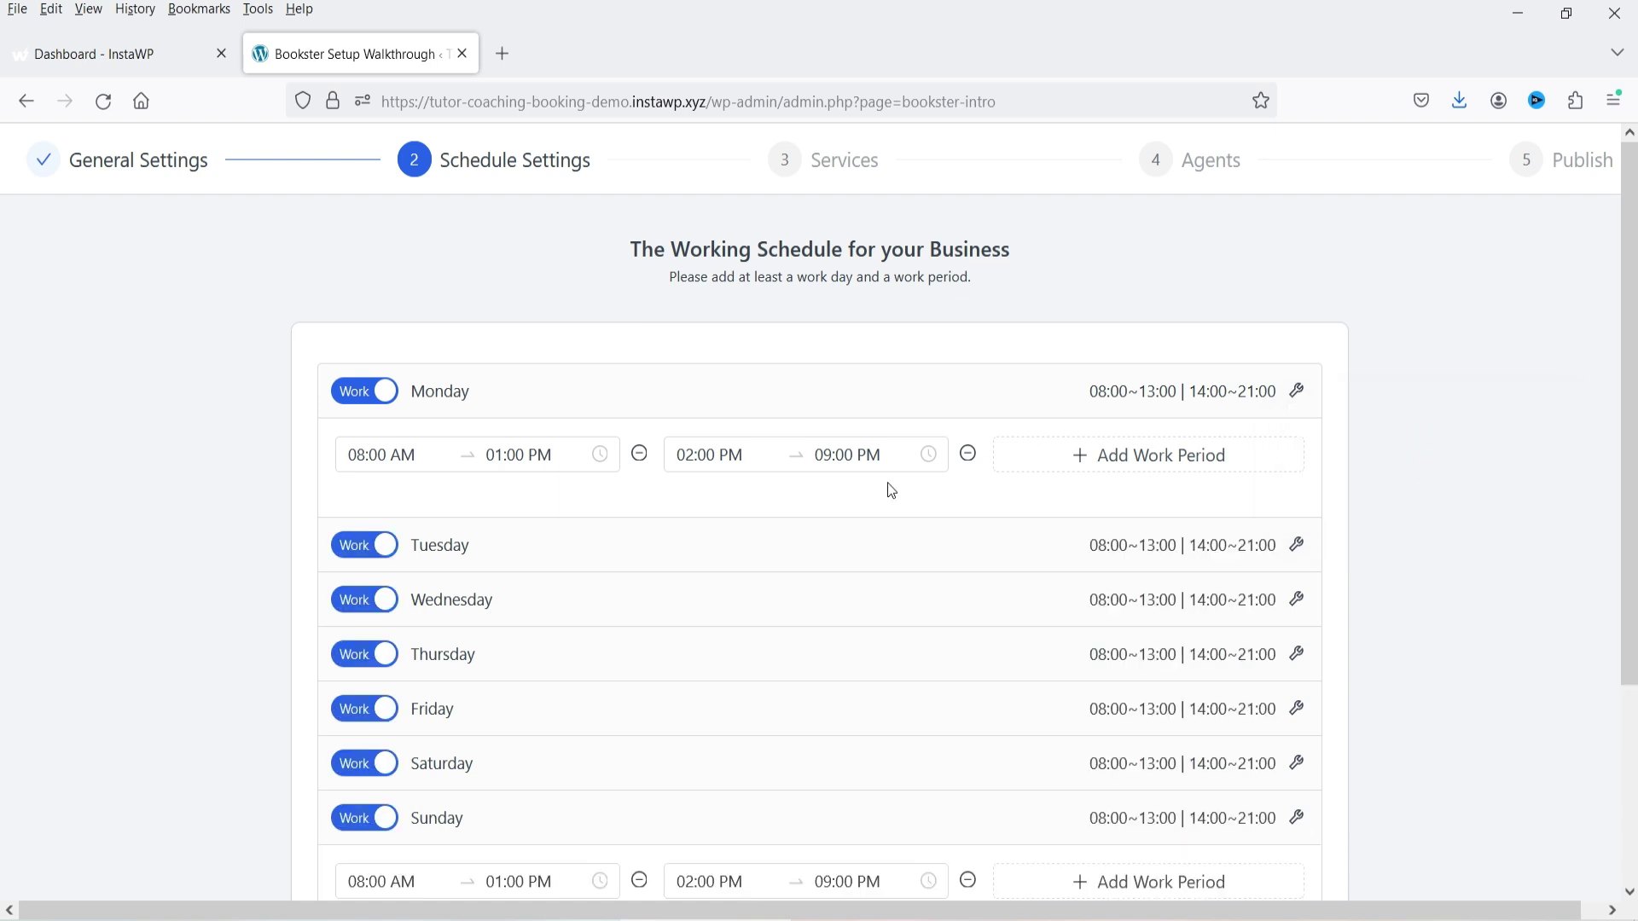
- Remove both of Sunday's work periods and switch Sunday off as a working day
scroll(1358, 527, down, 3)
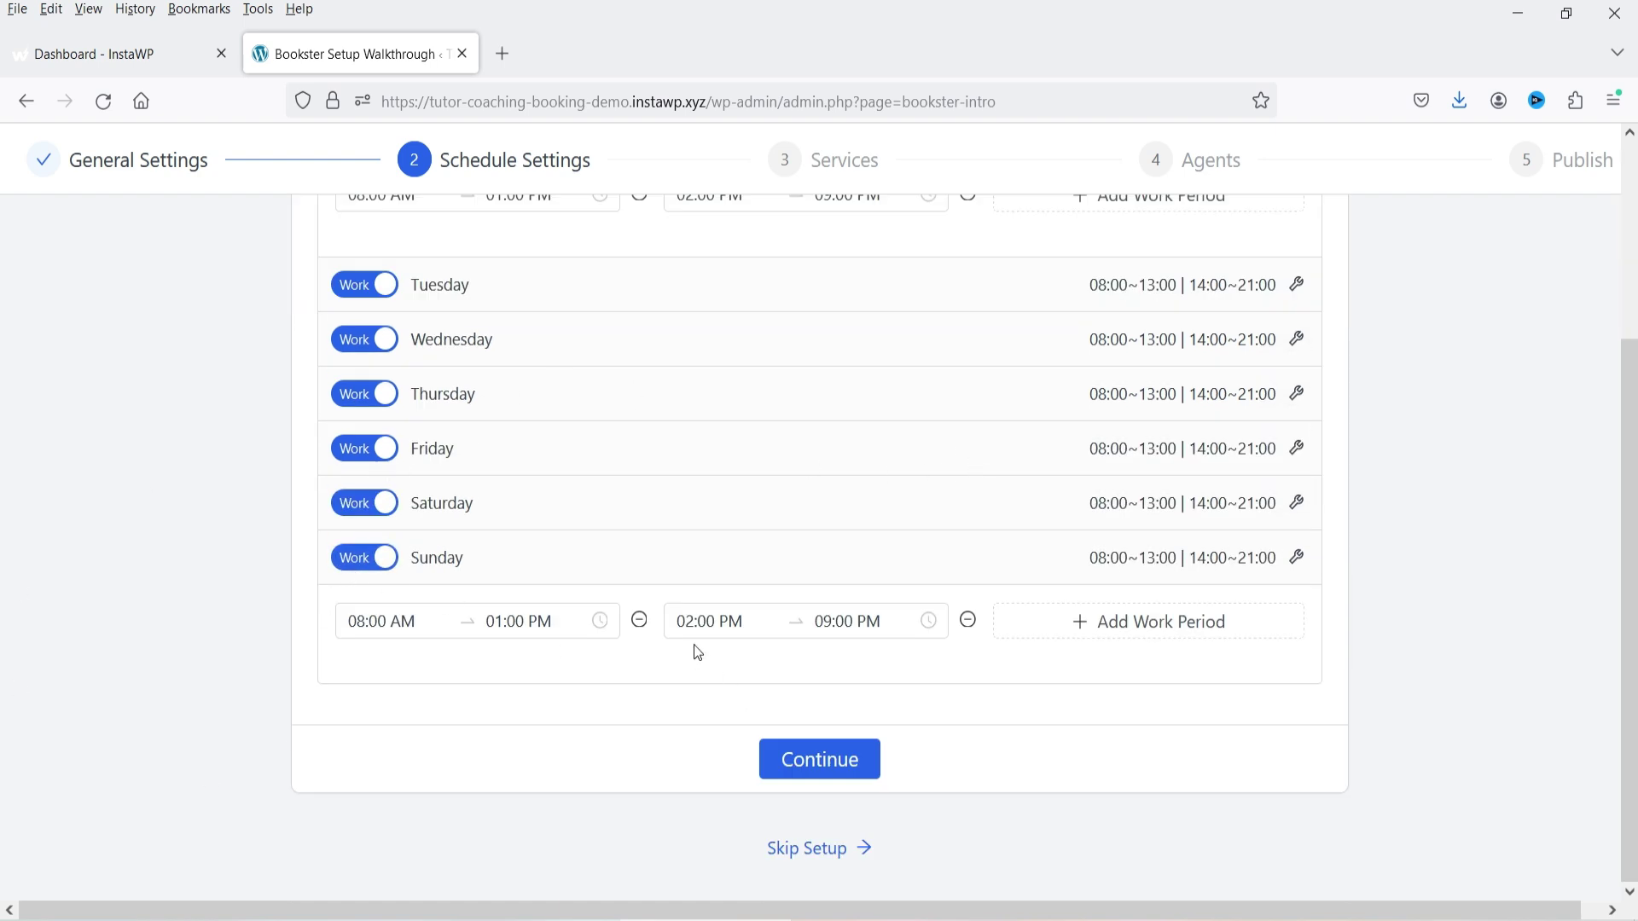
click(638, 622)
click(635, 622)
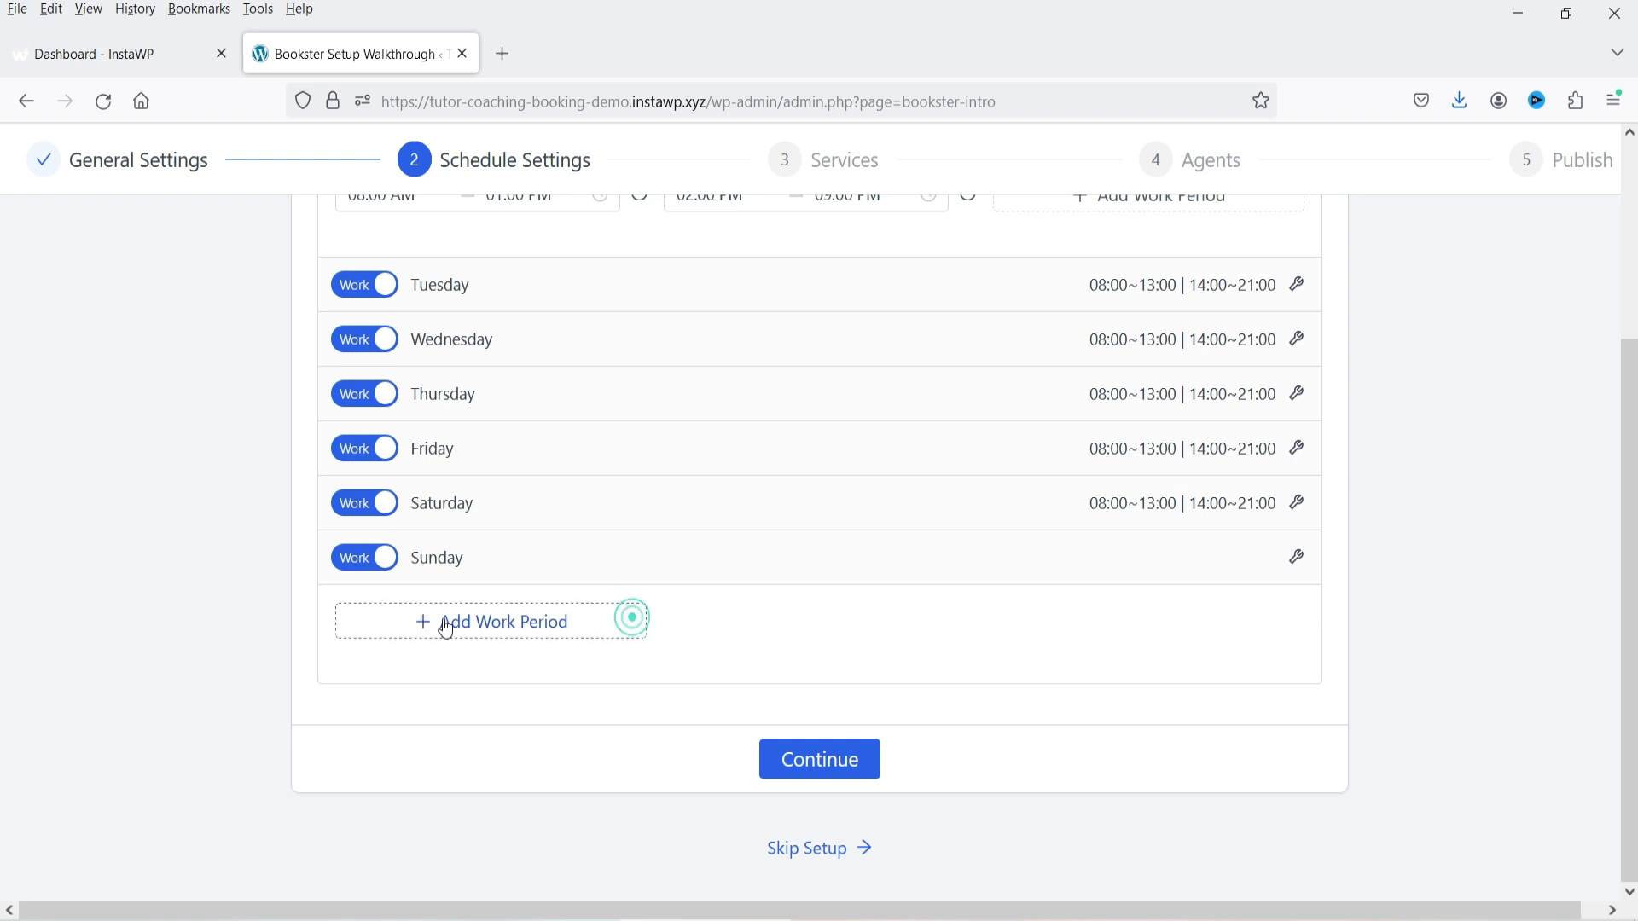
click(373, 568)
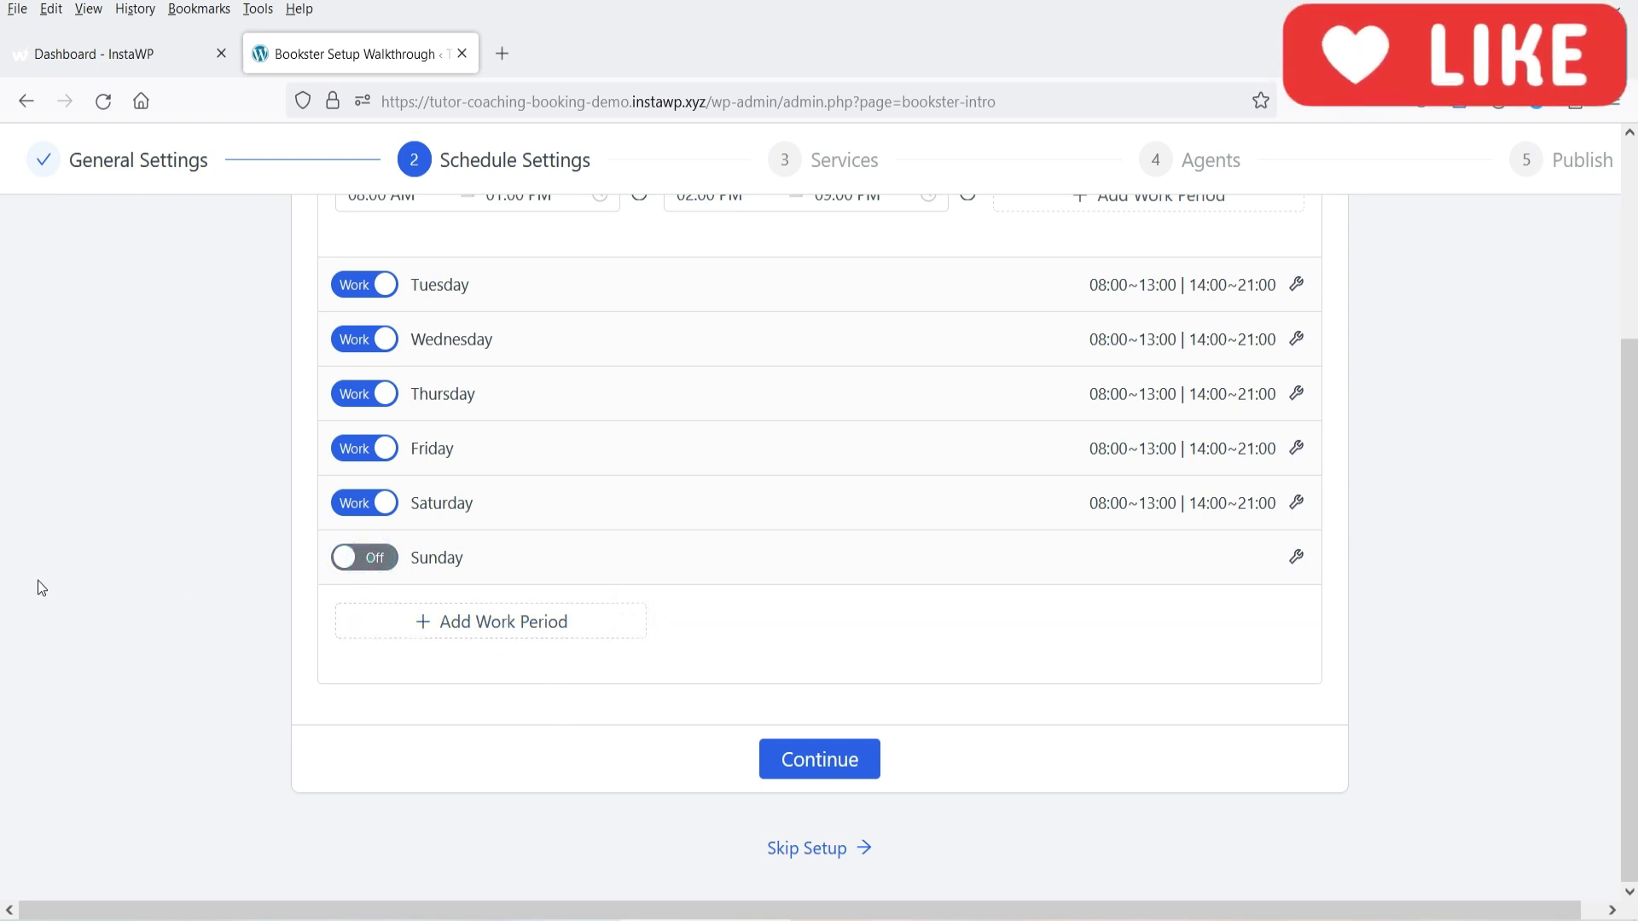
- Set Saturday's second work period to end at 06:00 PM and continue to the services setup
click(521, 505)
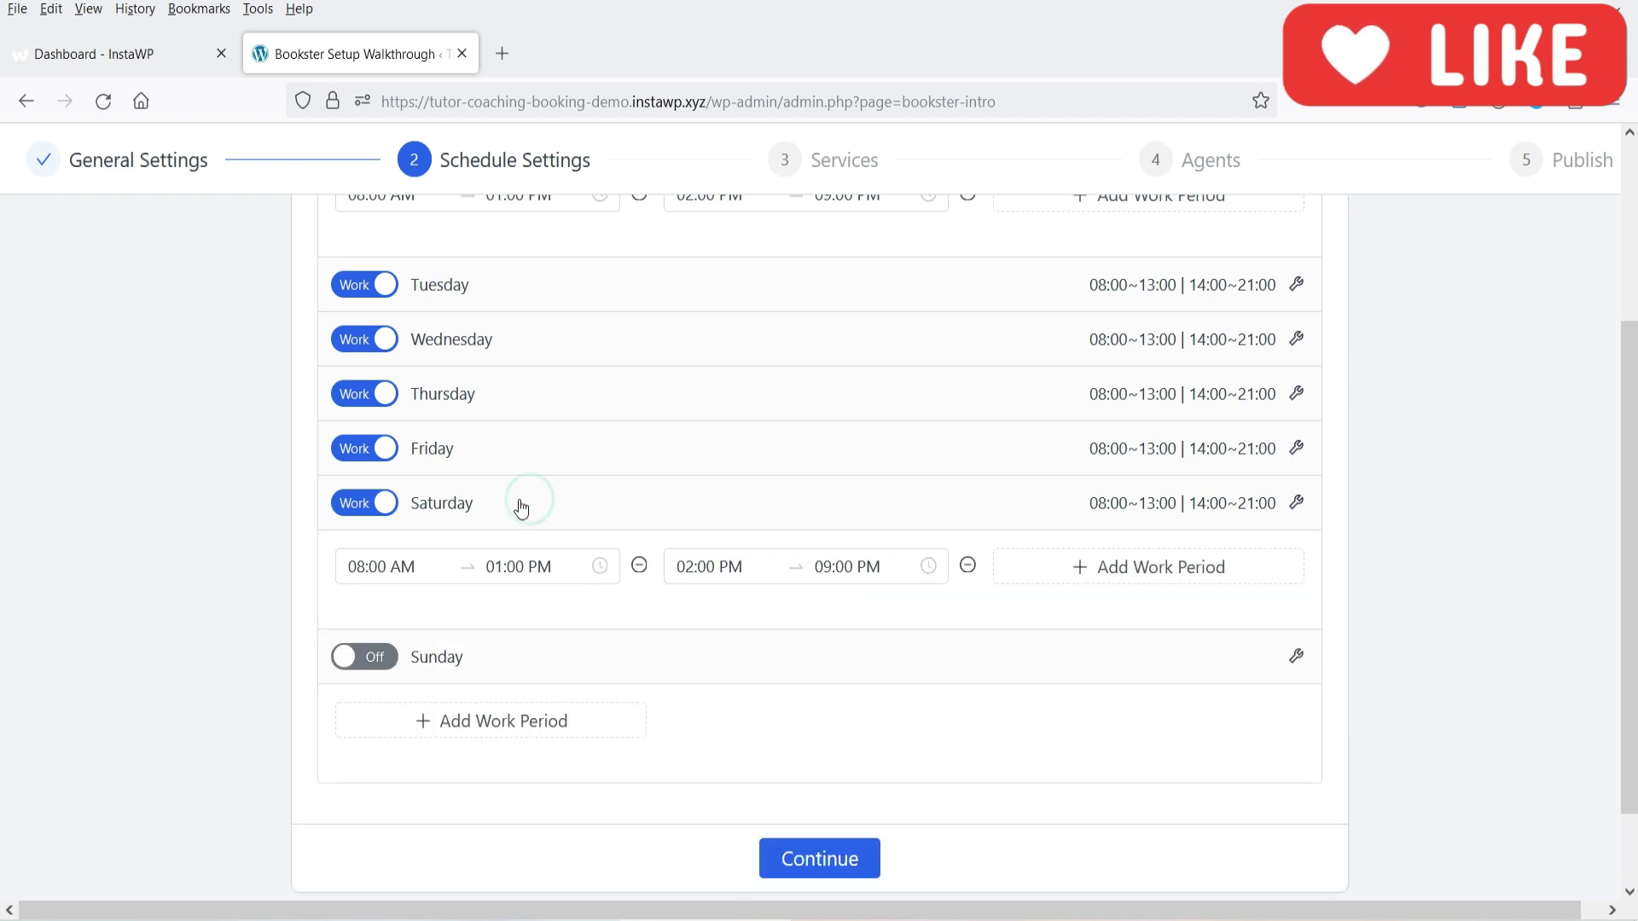
click(732, 566)
click(692, 381)
click(811, 508)
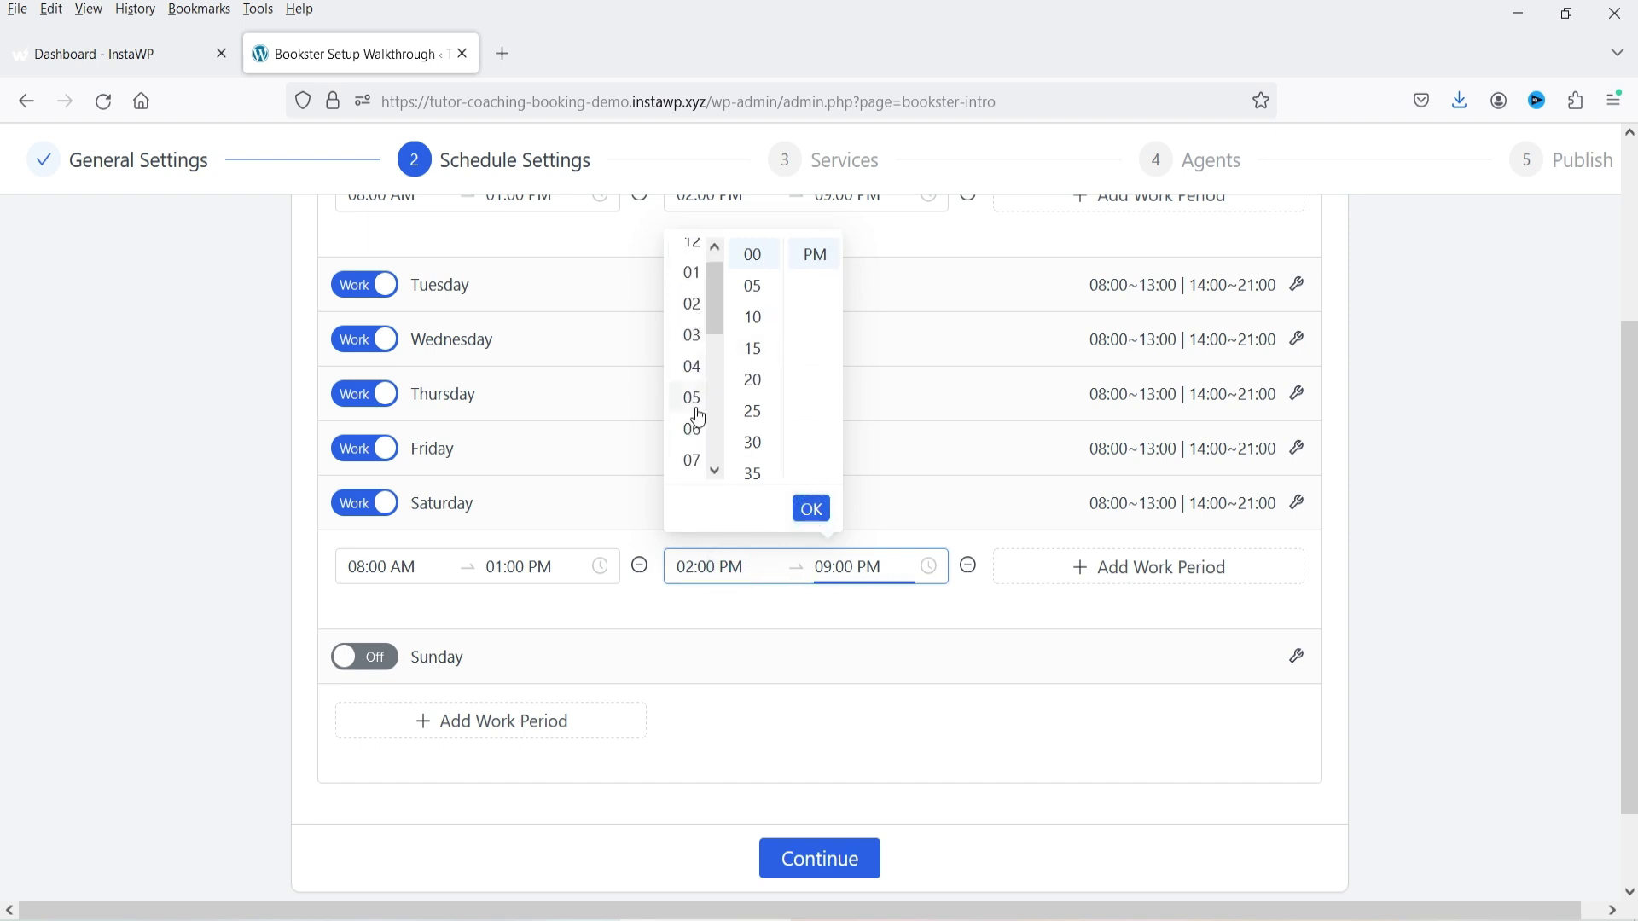
click(691, 426)
click(822, 511)
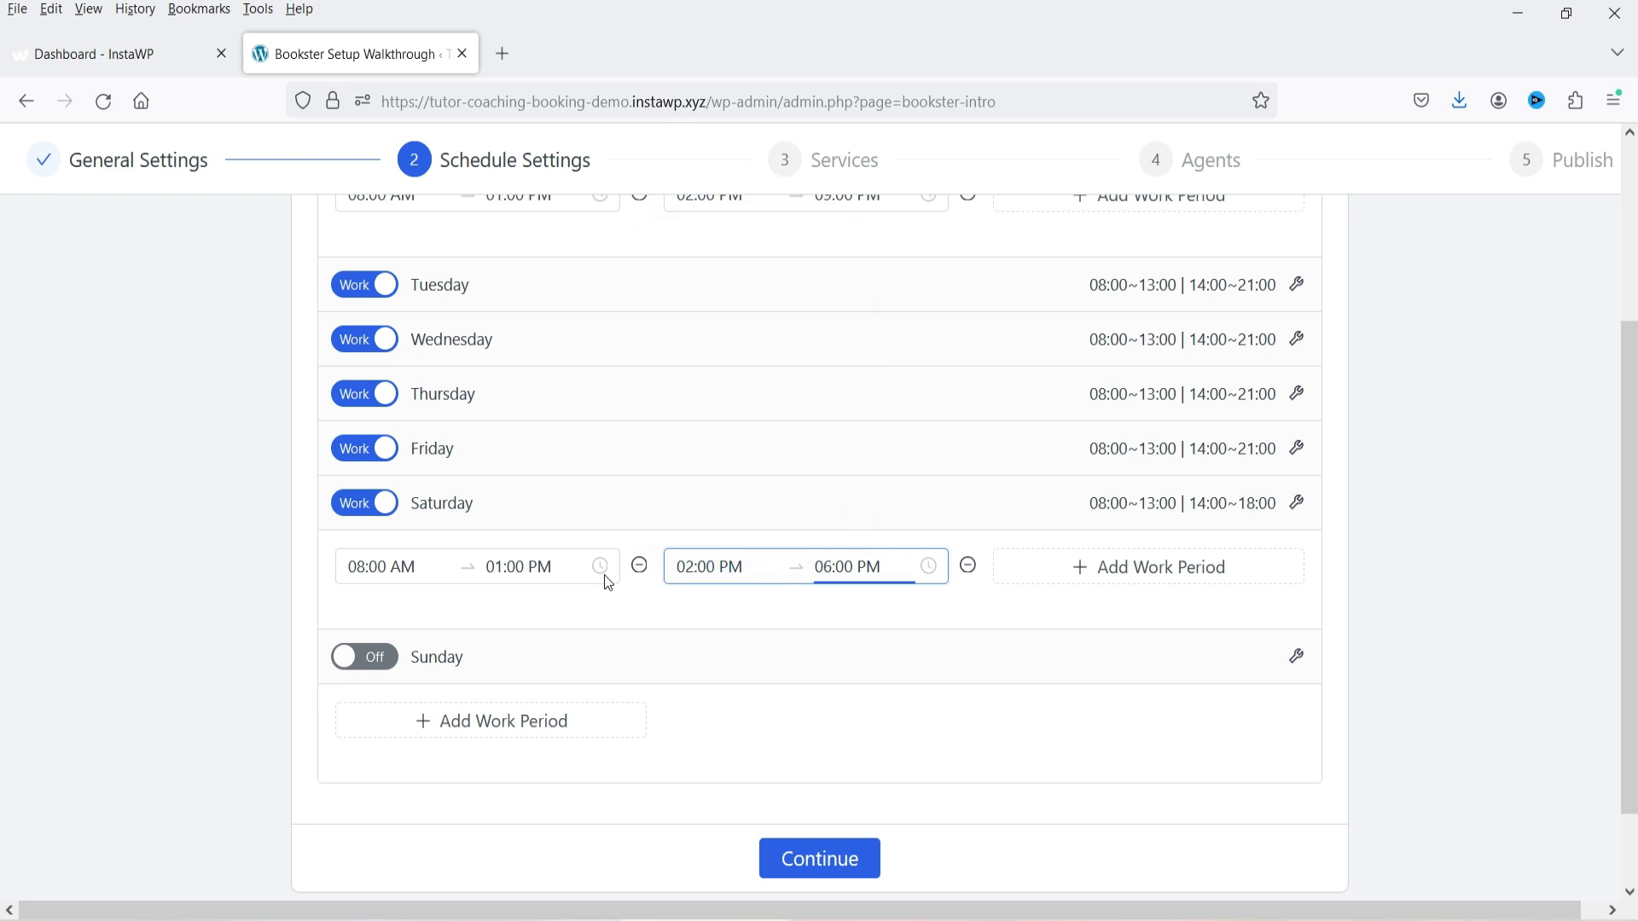
click(1528, 621)
scroll(1523, 614, up, 3)
scroll(1481, 592, down, 4)
click(865, 770)
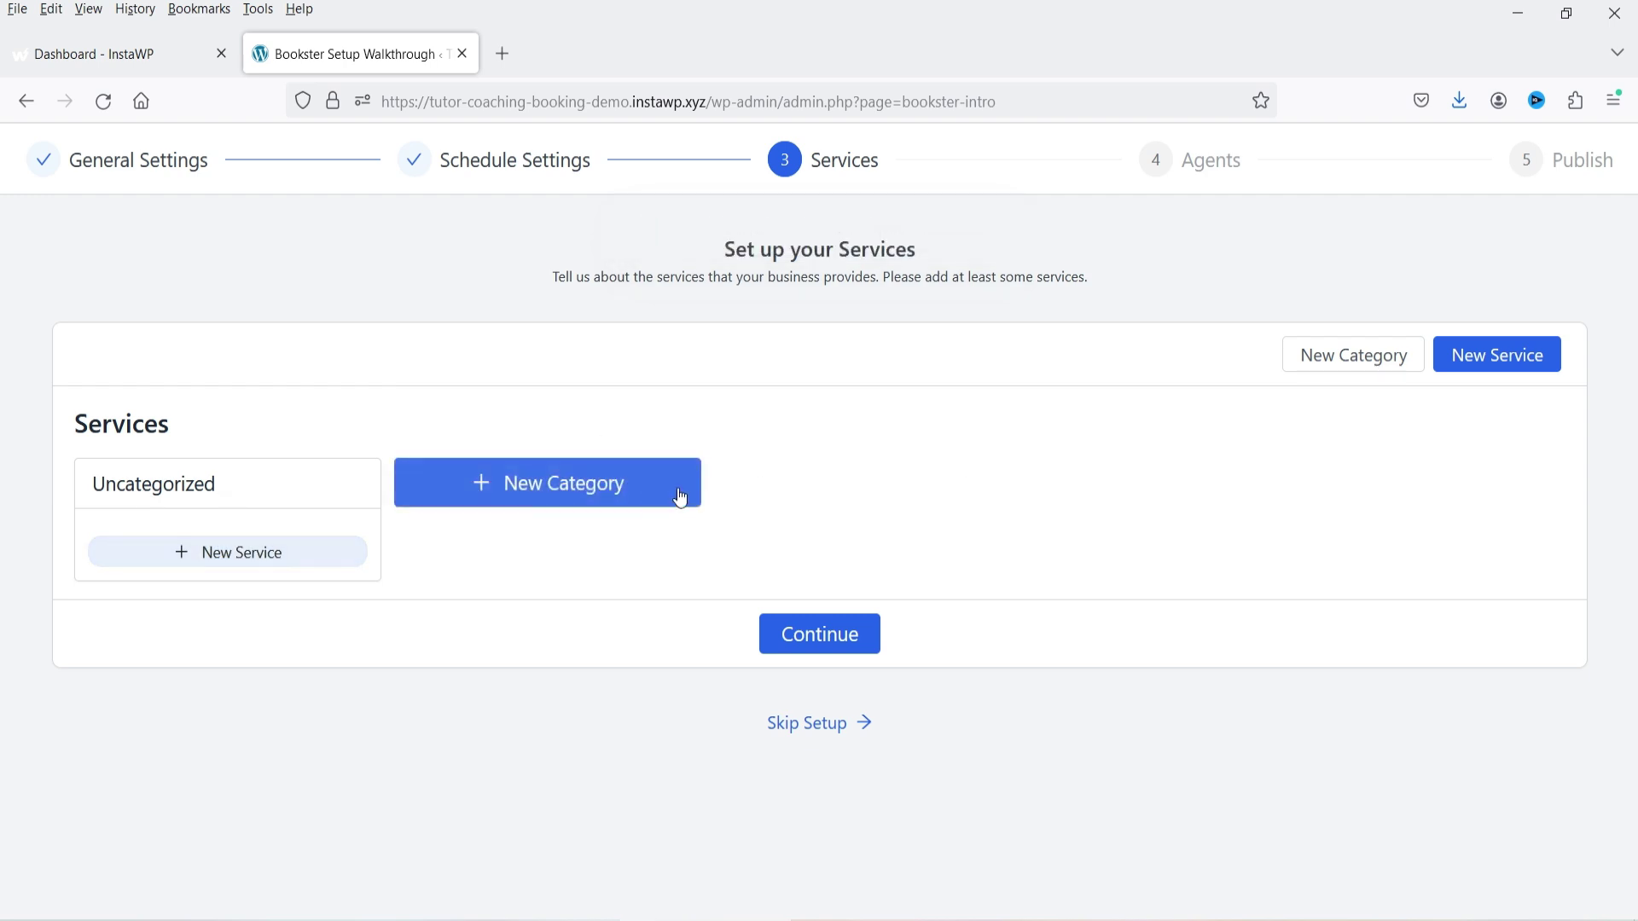
- Create and save a new service category named General
click(534, 492)
text(General)
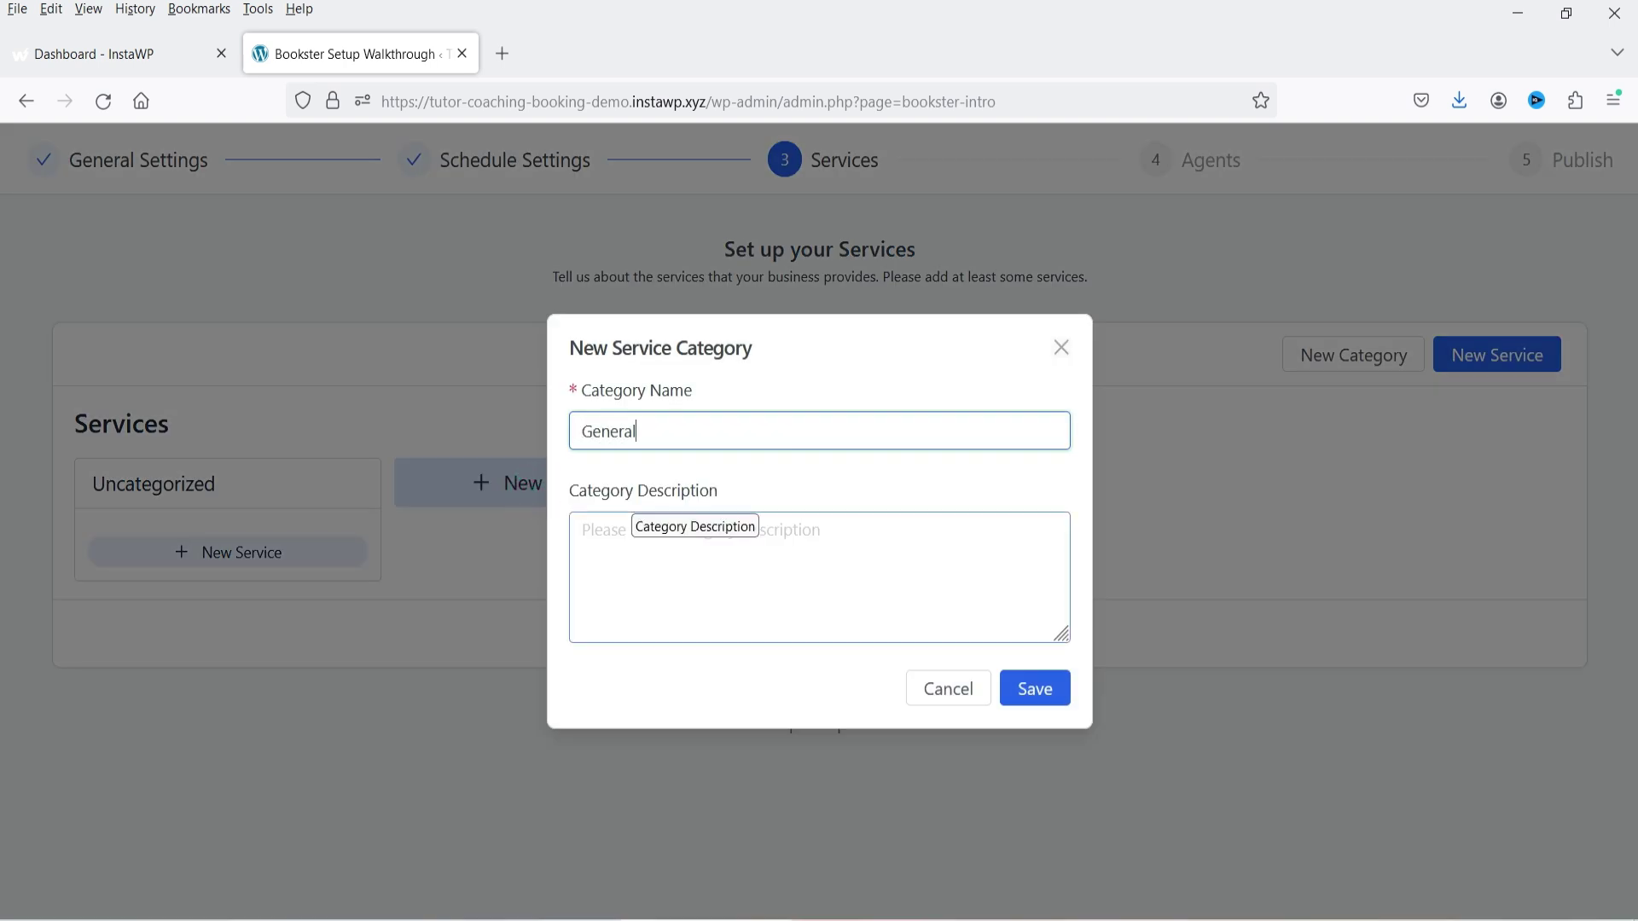
click(1035, 688)
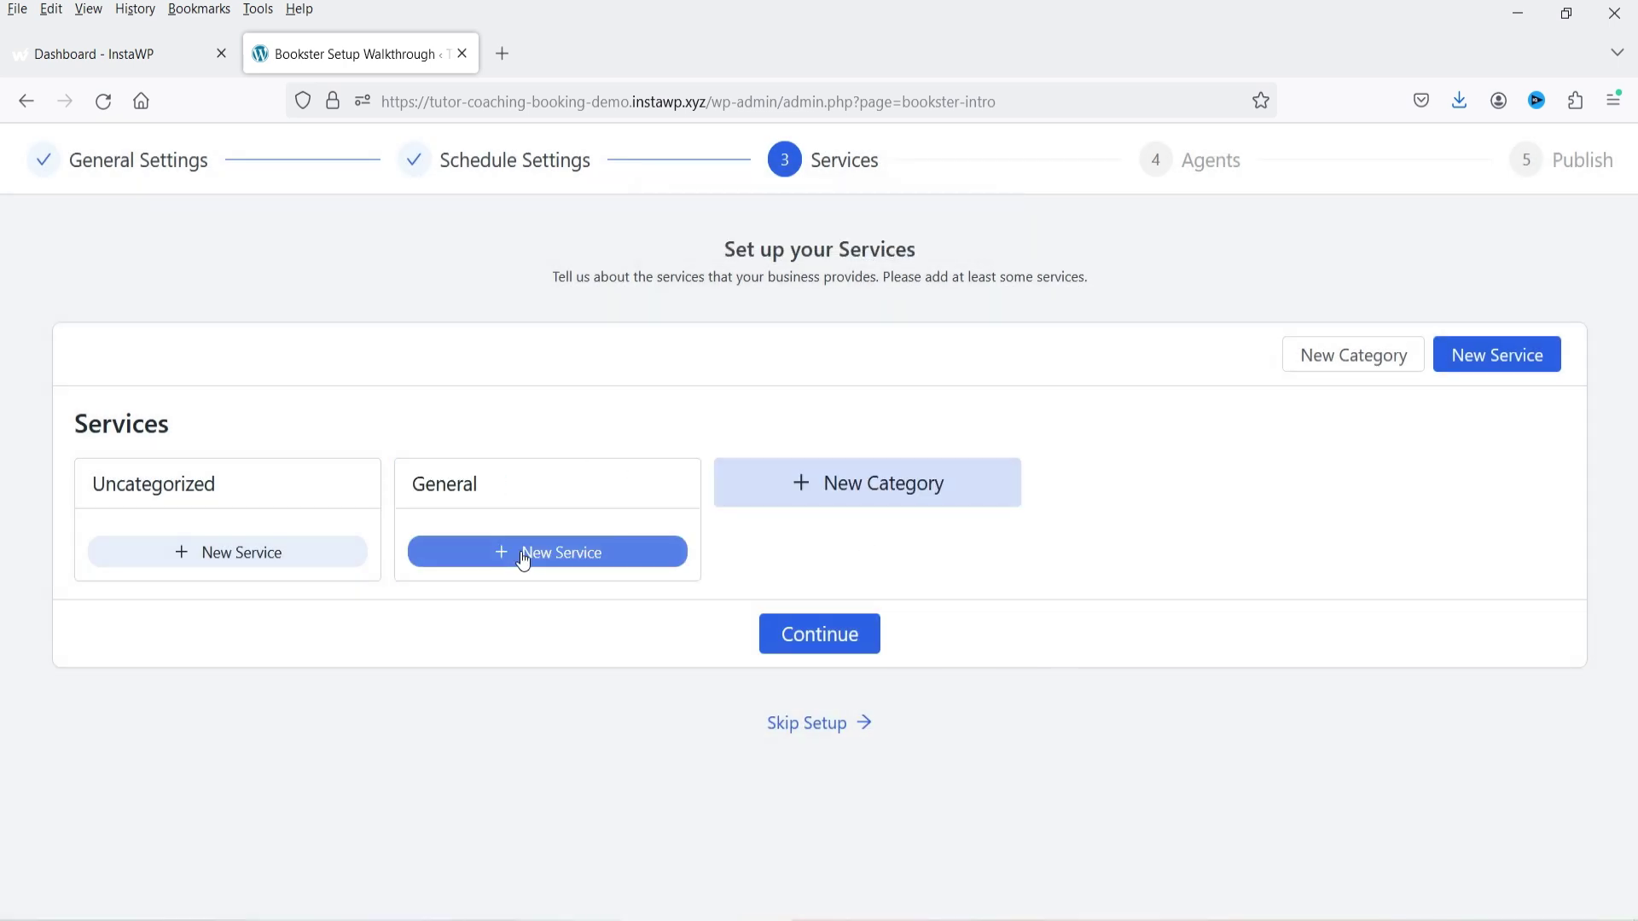
- Start a General Dentistry service in the General category, describe it as "This is general dentistry service", and view the theme color choices
click(524, 561)
text(Gen)
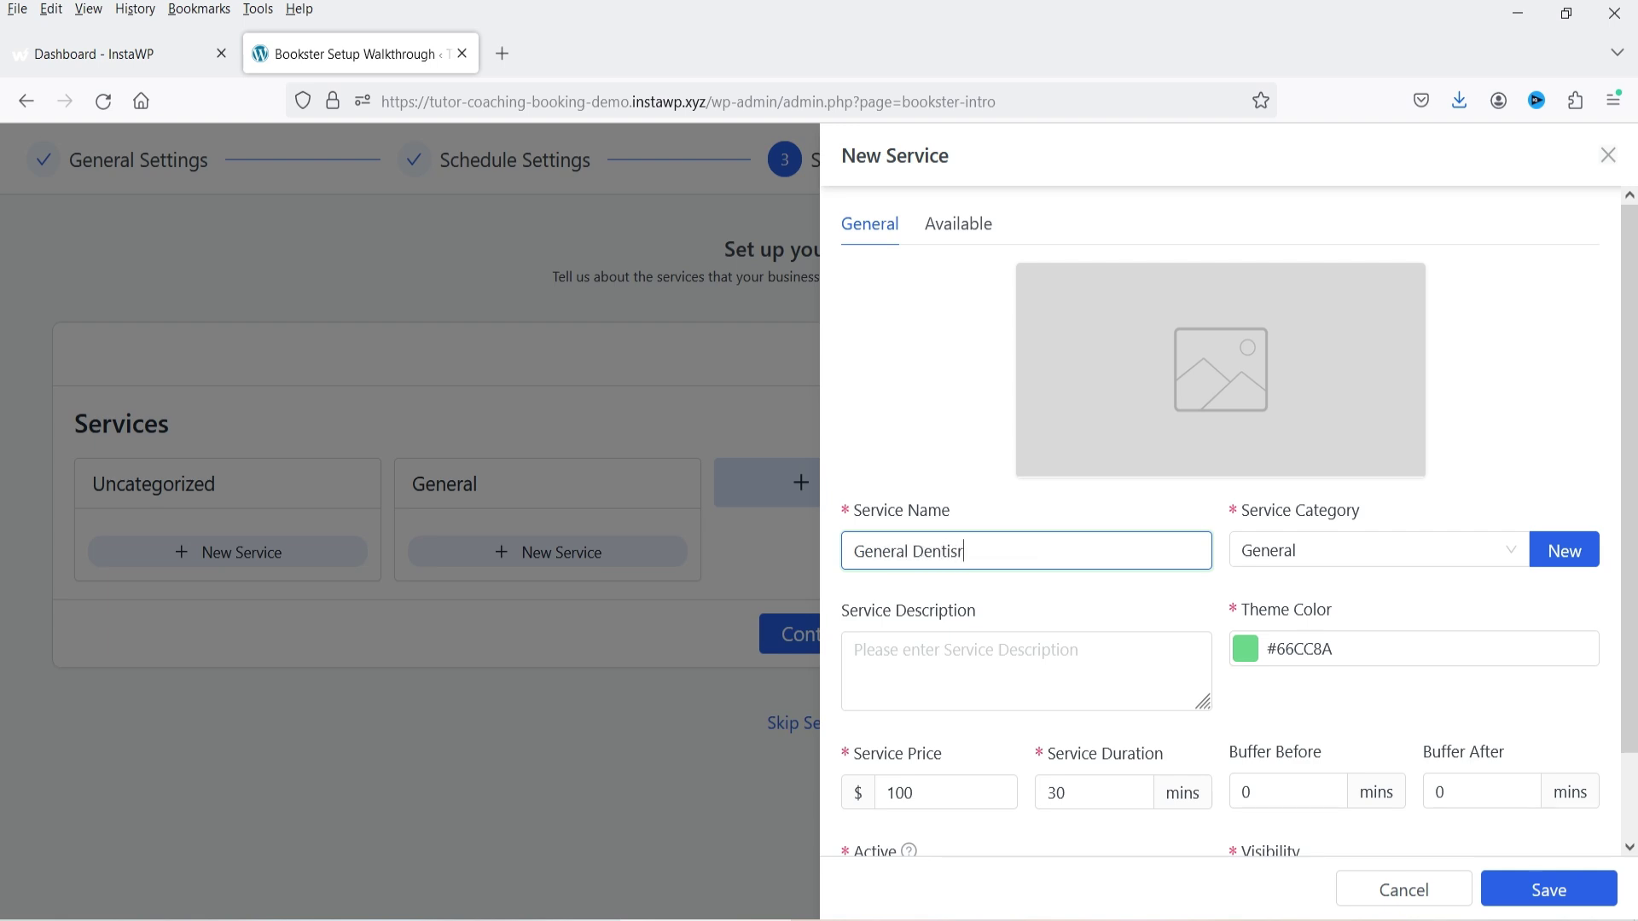
text(eral Dentistry)
click(962, 653)
text(This is general dentist)
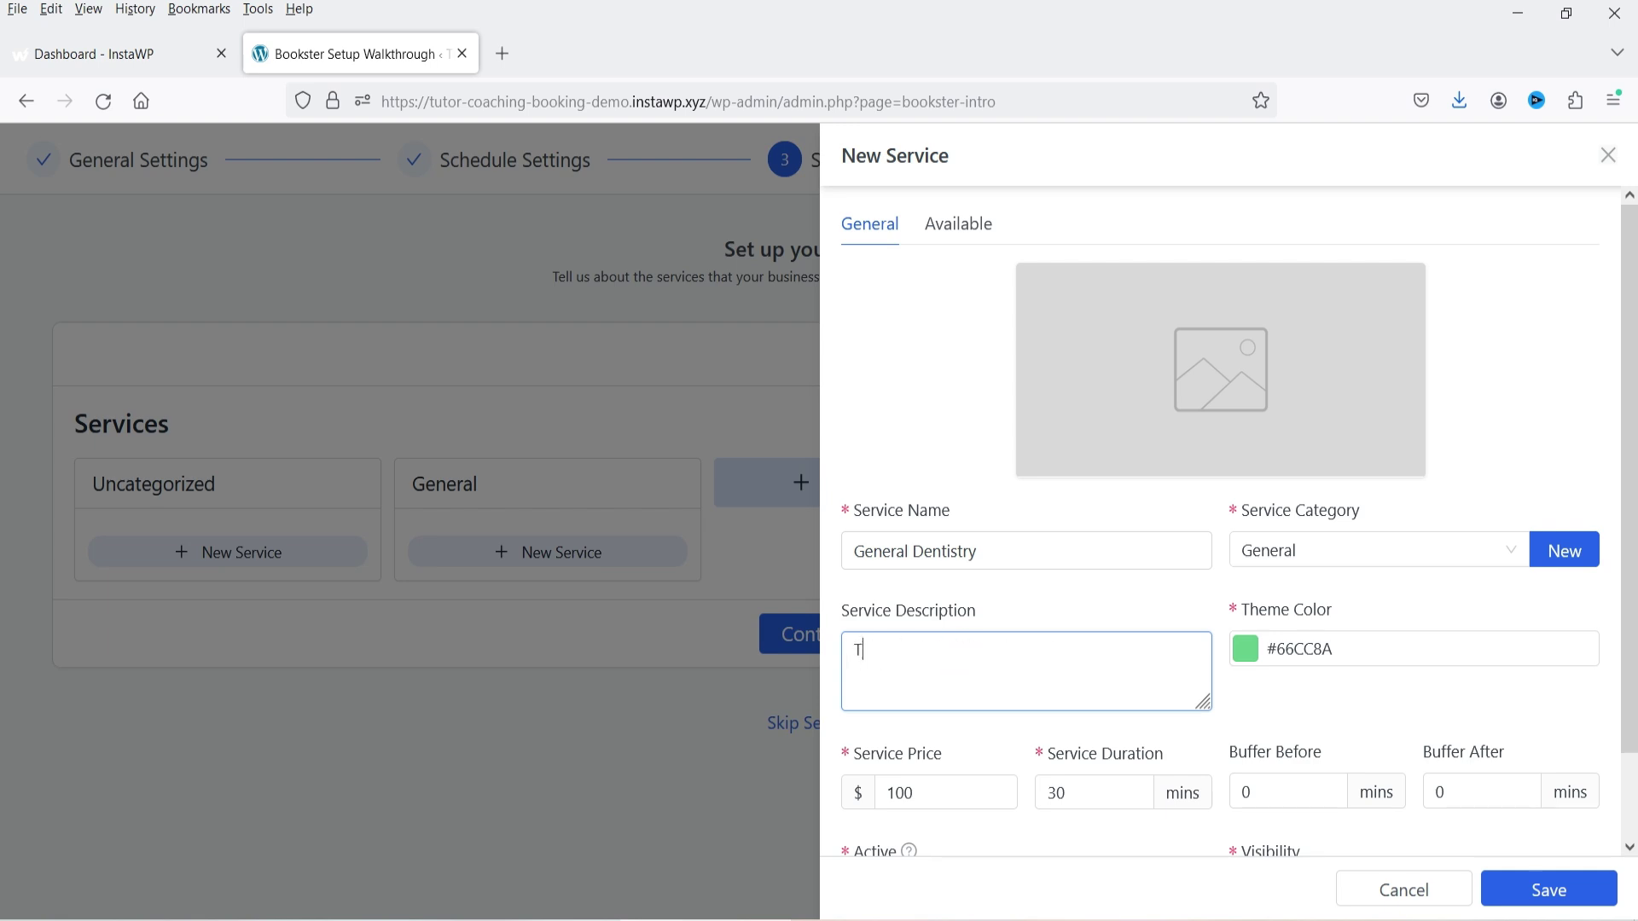
click(1432, 604)
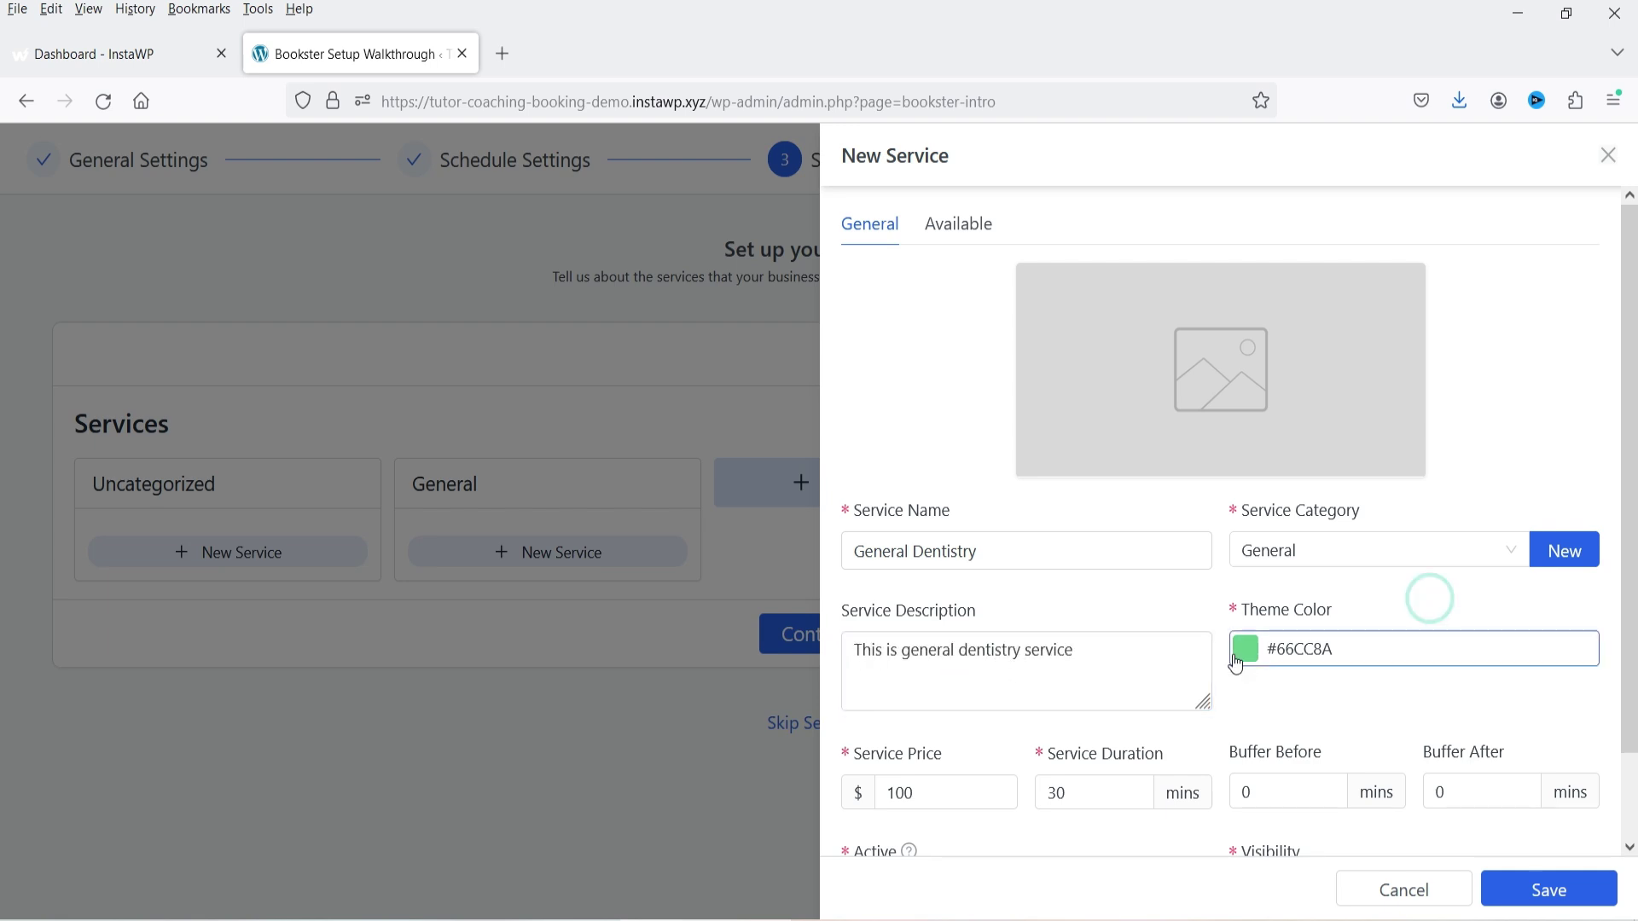
click(1254, 657)
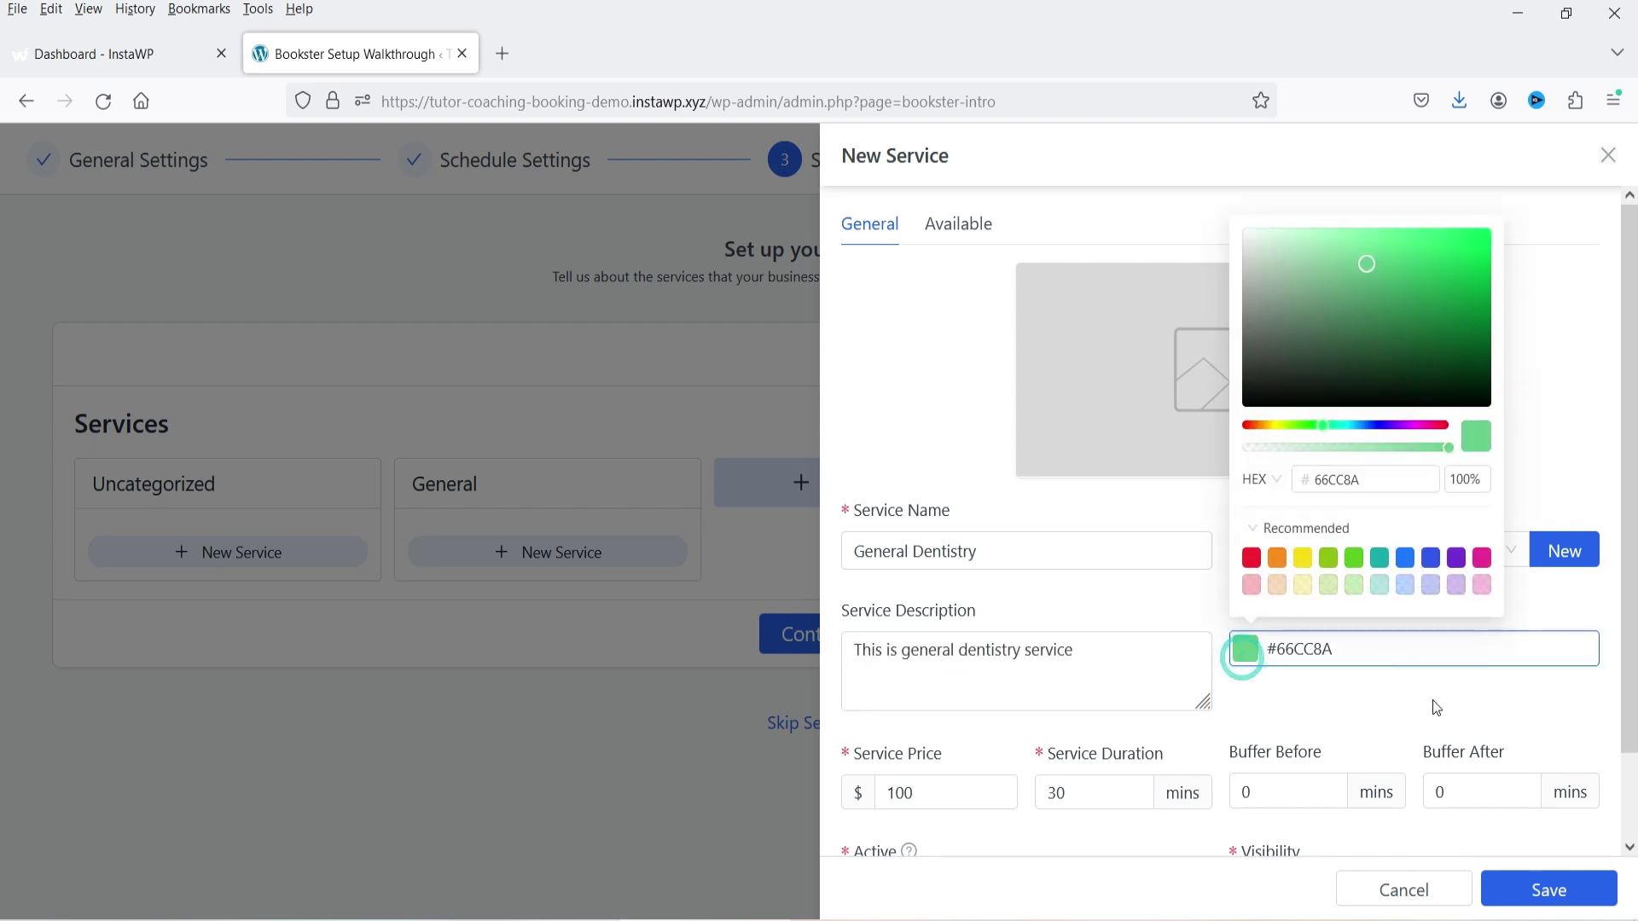
click(1358, 708)
- Set the new service's price to $90 and both its Buffer Before and Buffer After to 10 minutes
scroll(1344, 609, down, 2)
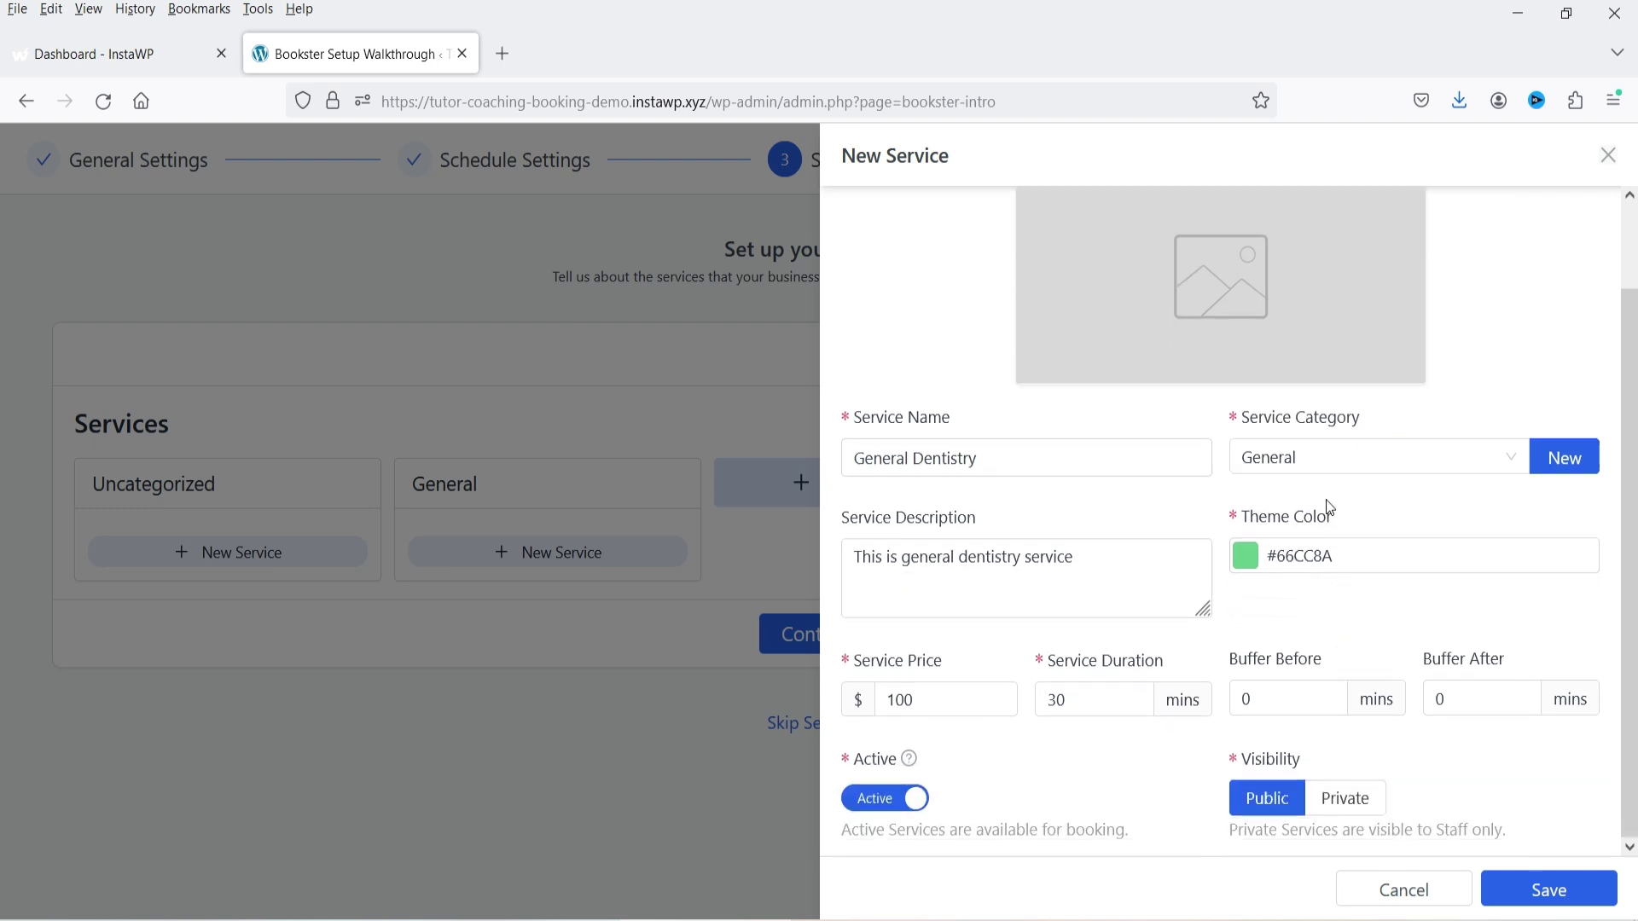
double_click(936, 698)
text(90)
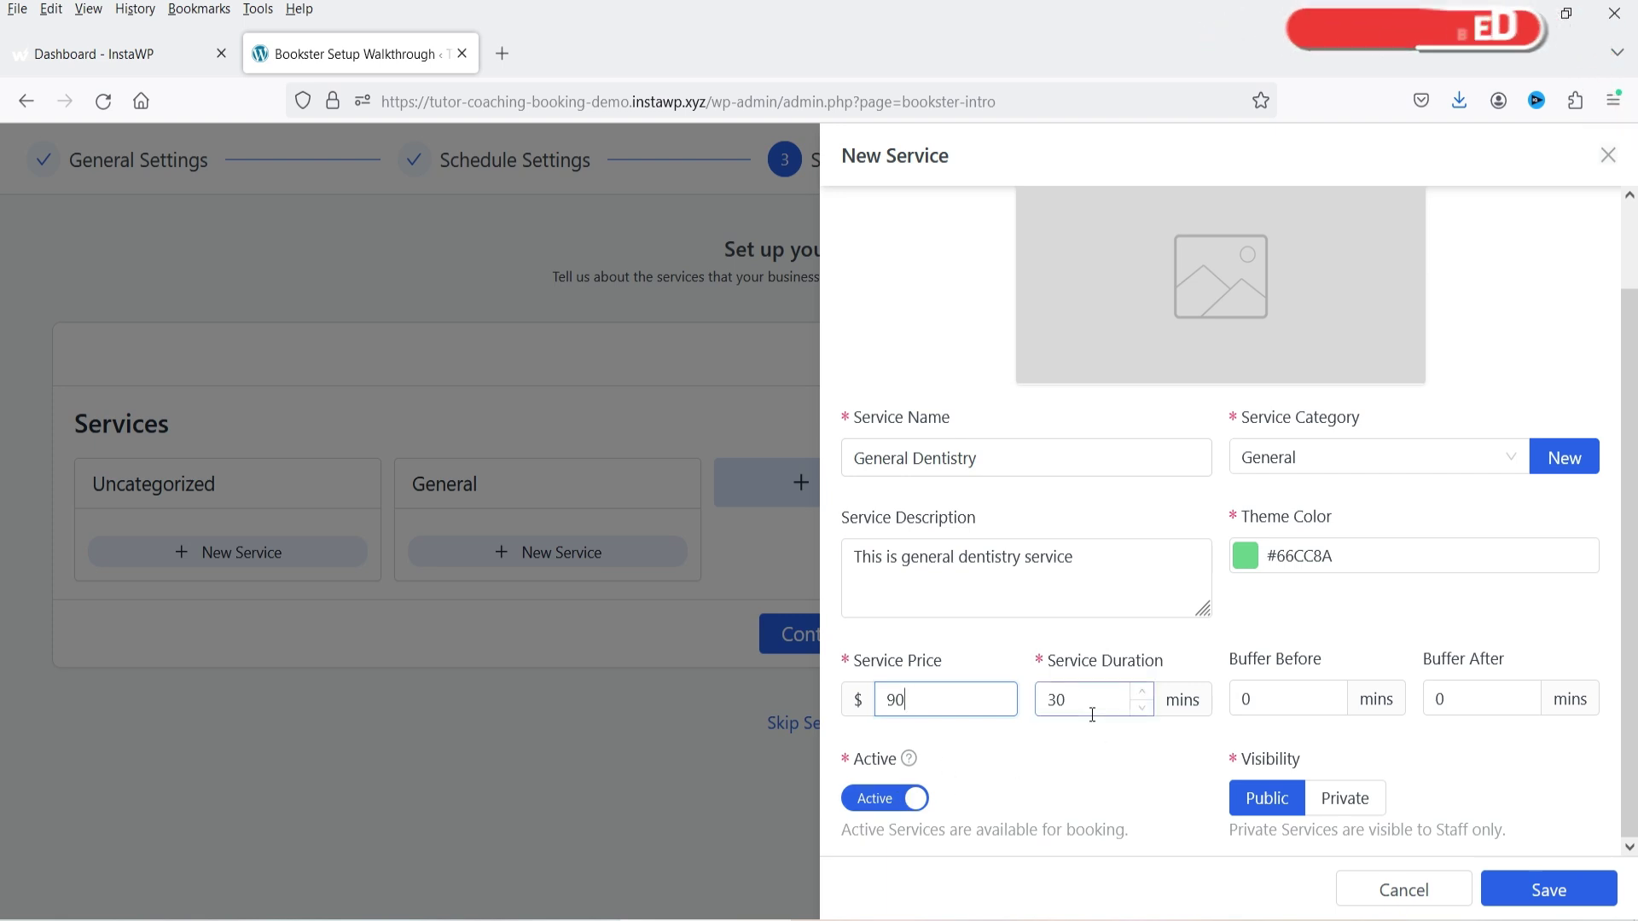
double_click(1254, 697)
text(10)
double_click(1481, 715)
text(1)
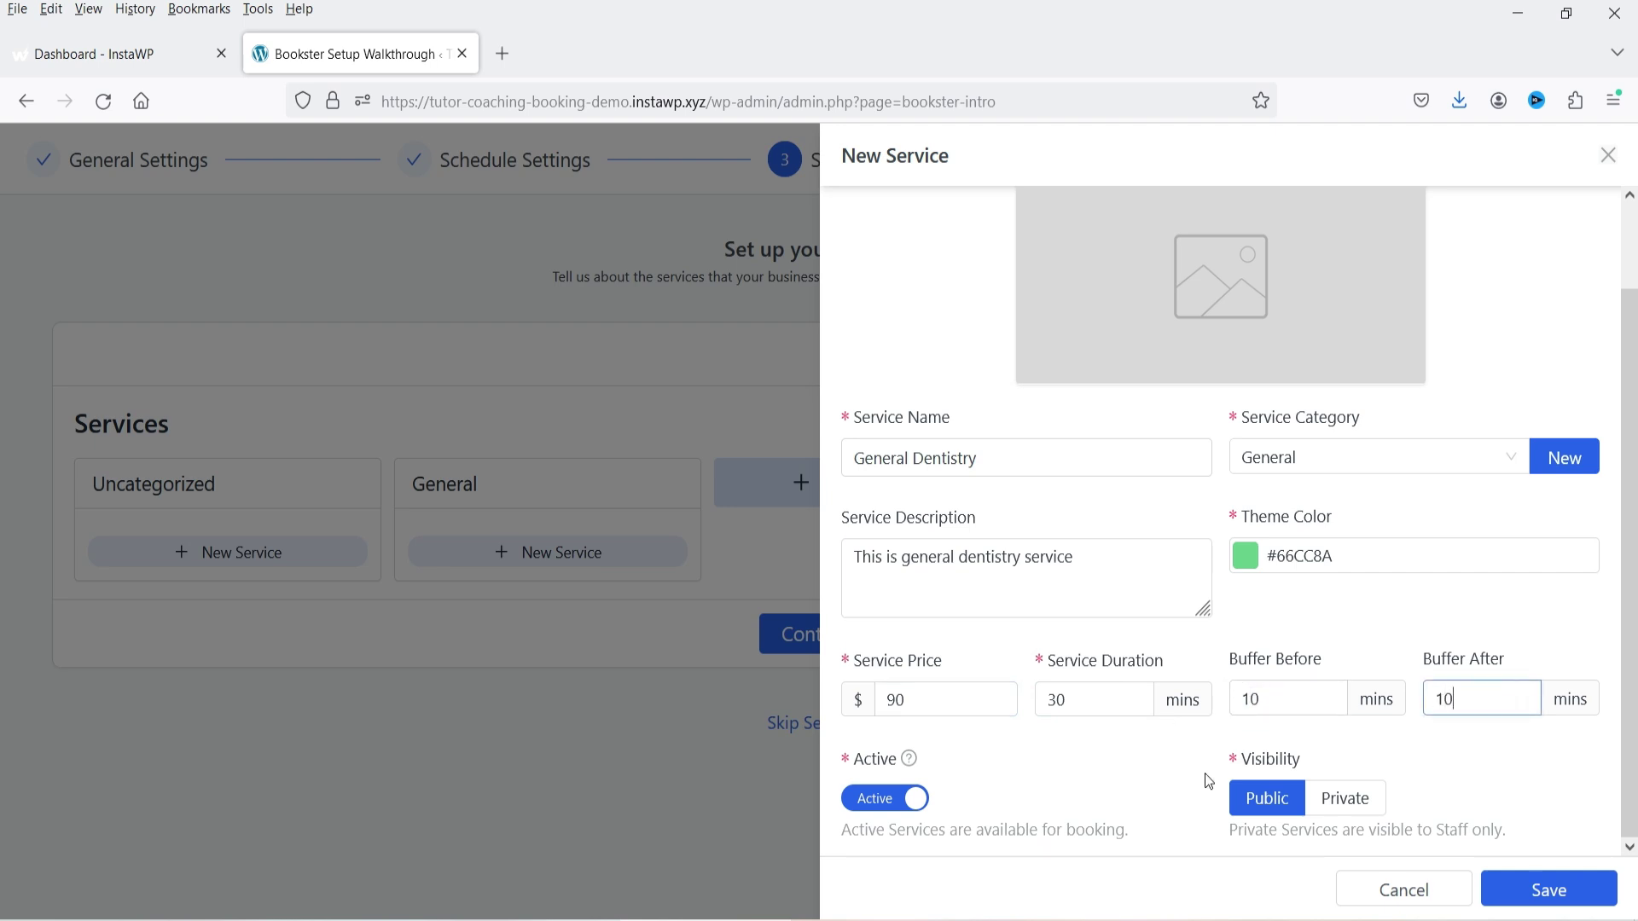
- Change both the Buffer Before and Buffer After of the General Dentistry service to 5 minutes
click(1097, 758)
double_click(1270, 693)
text(5)
double_click(1454, 698)
text(5)
- Upload the General Dentistry picture from the Desktop as the service's image and save the service
click(1253, 294)
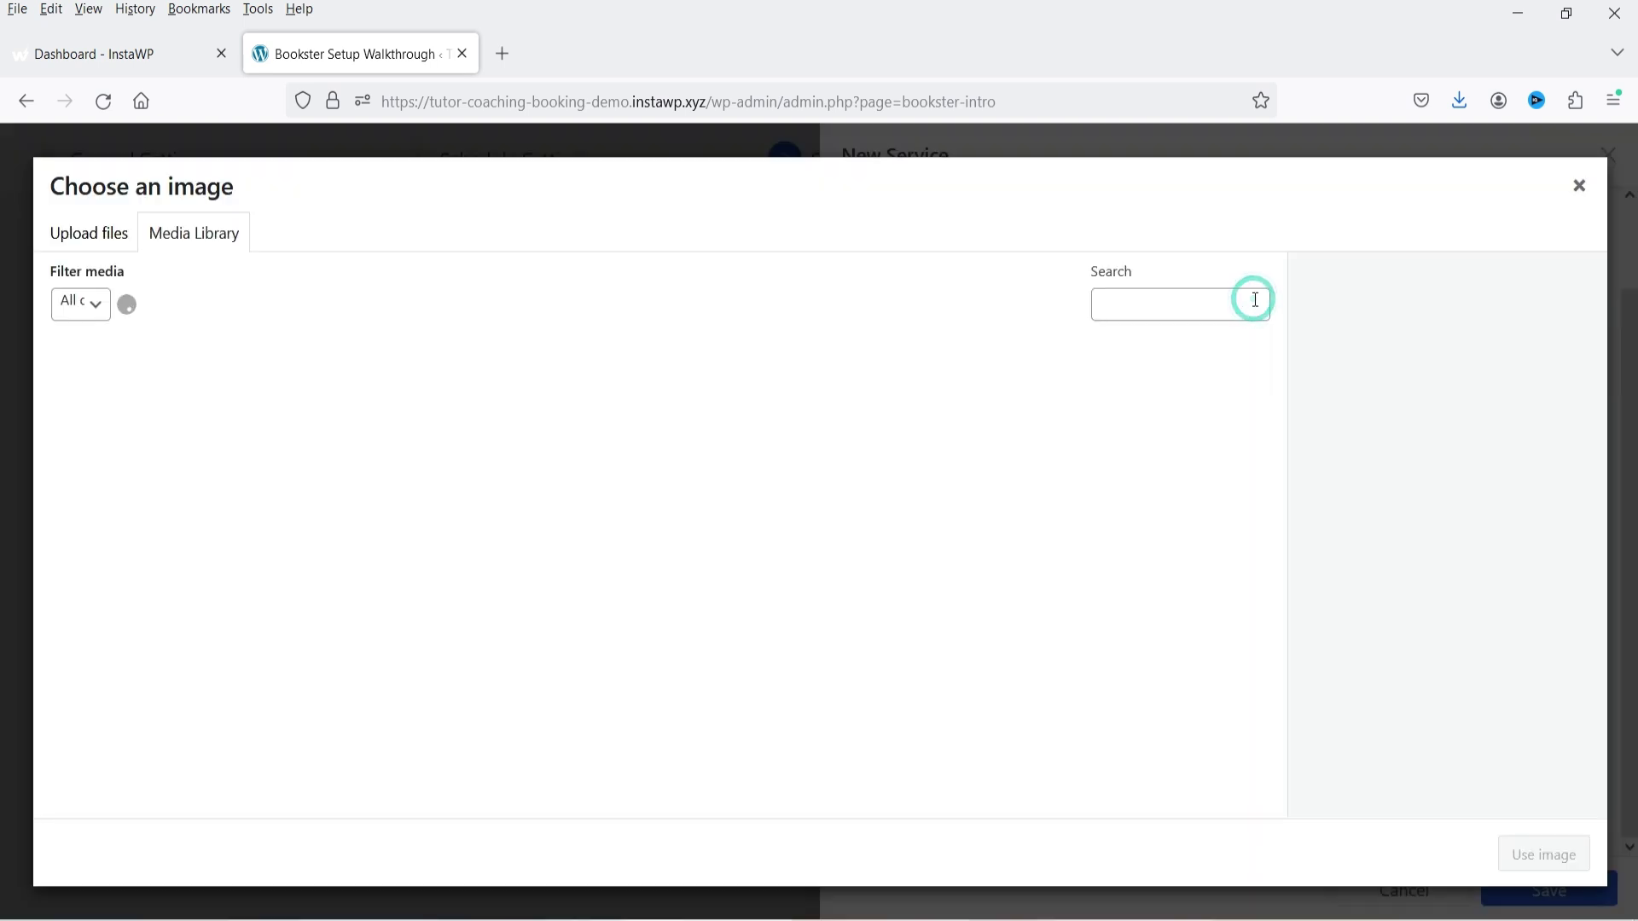
click(816, 566)
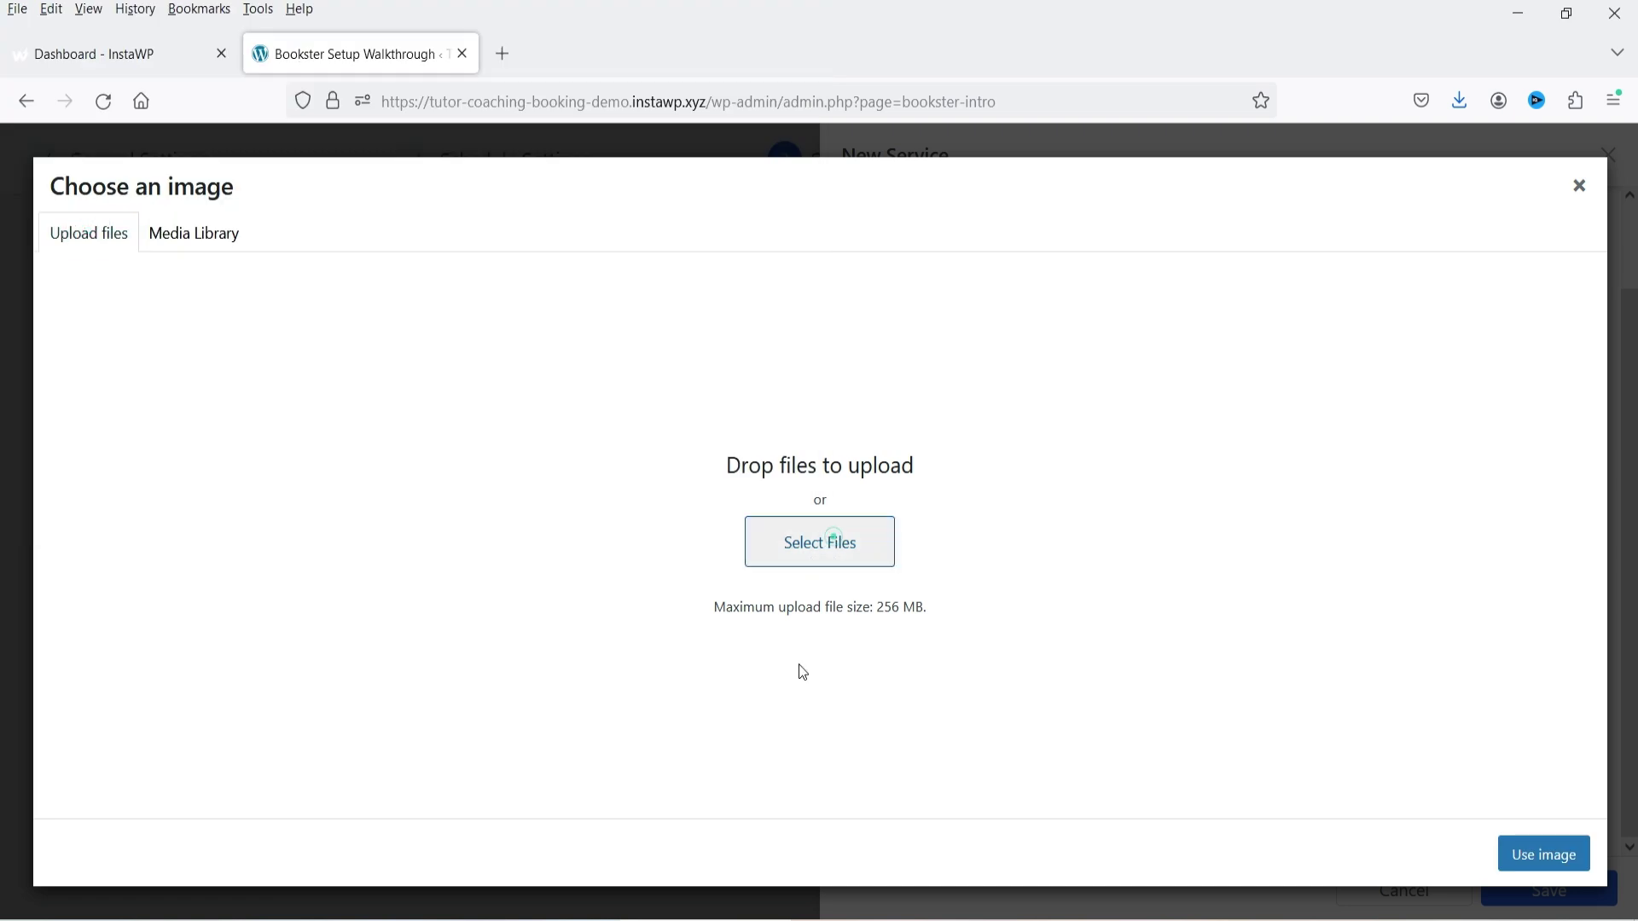
click(818, 542)
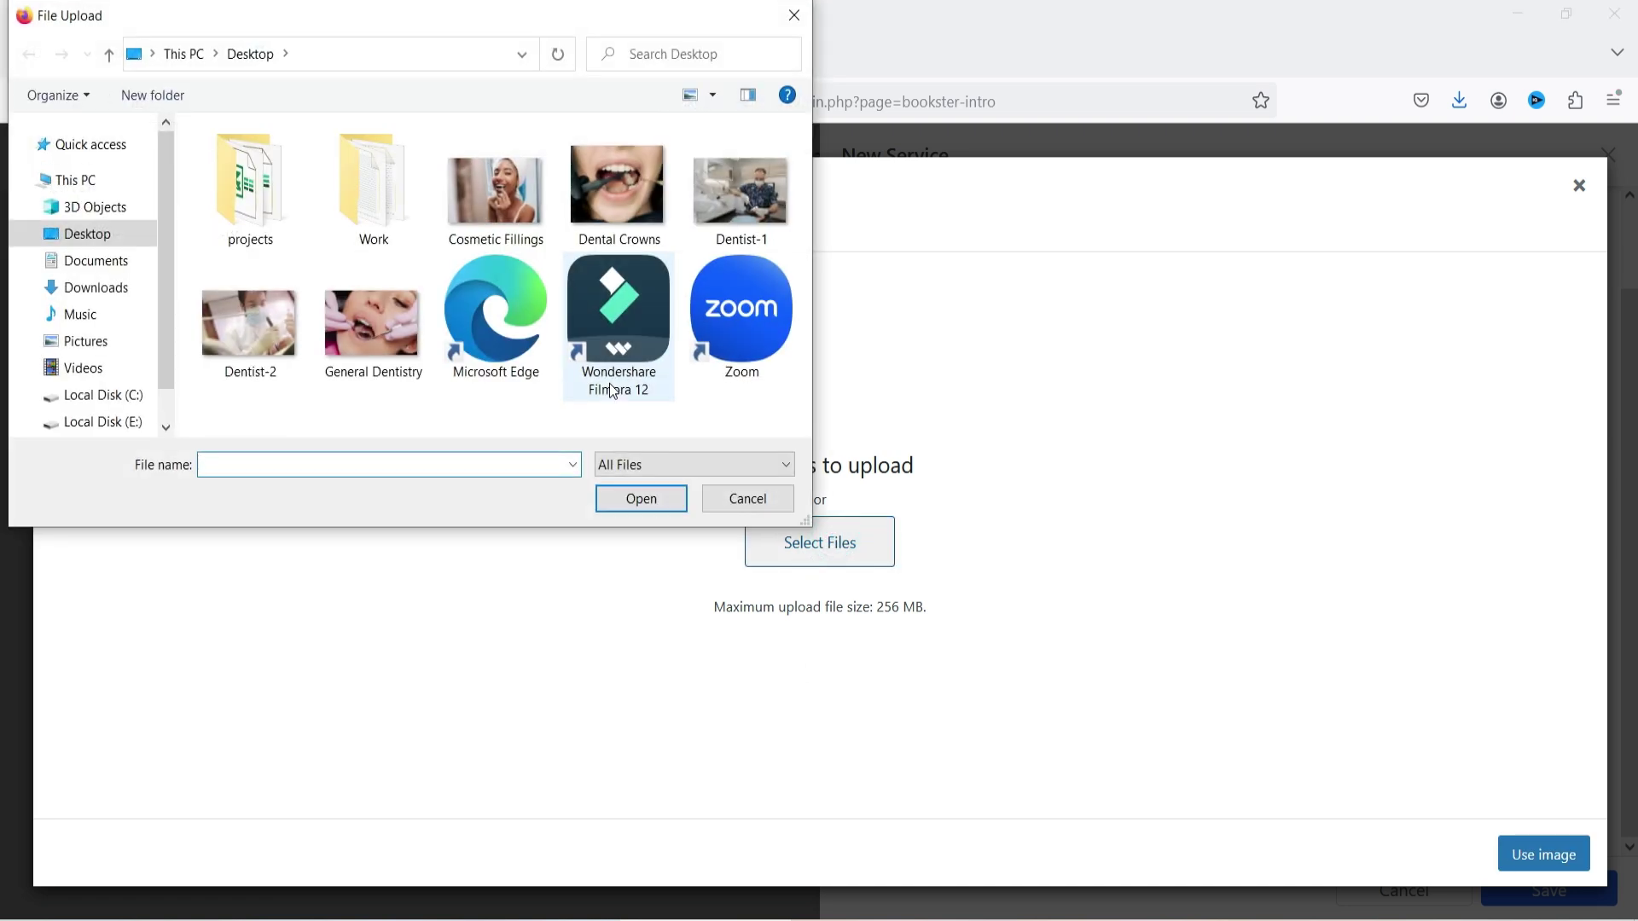
double_click(373, 356)
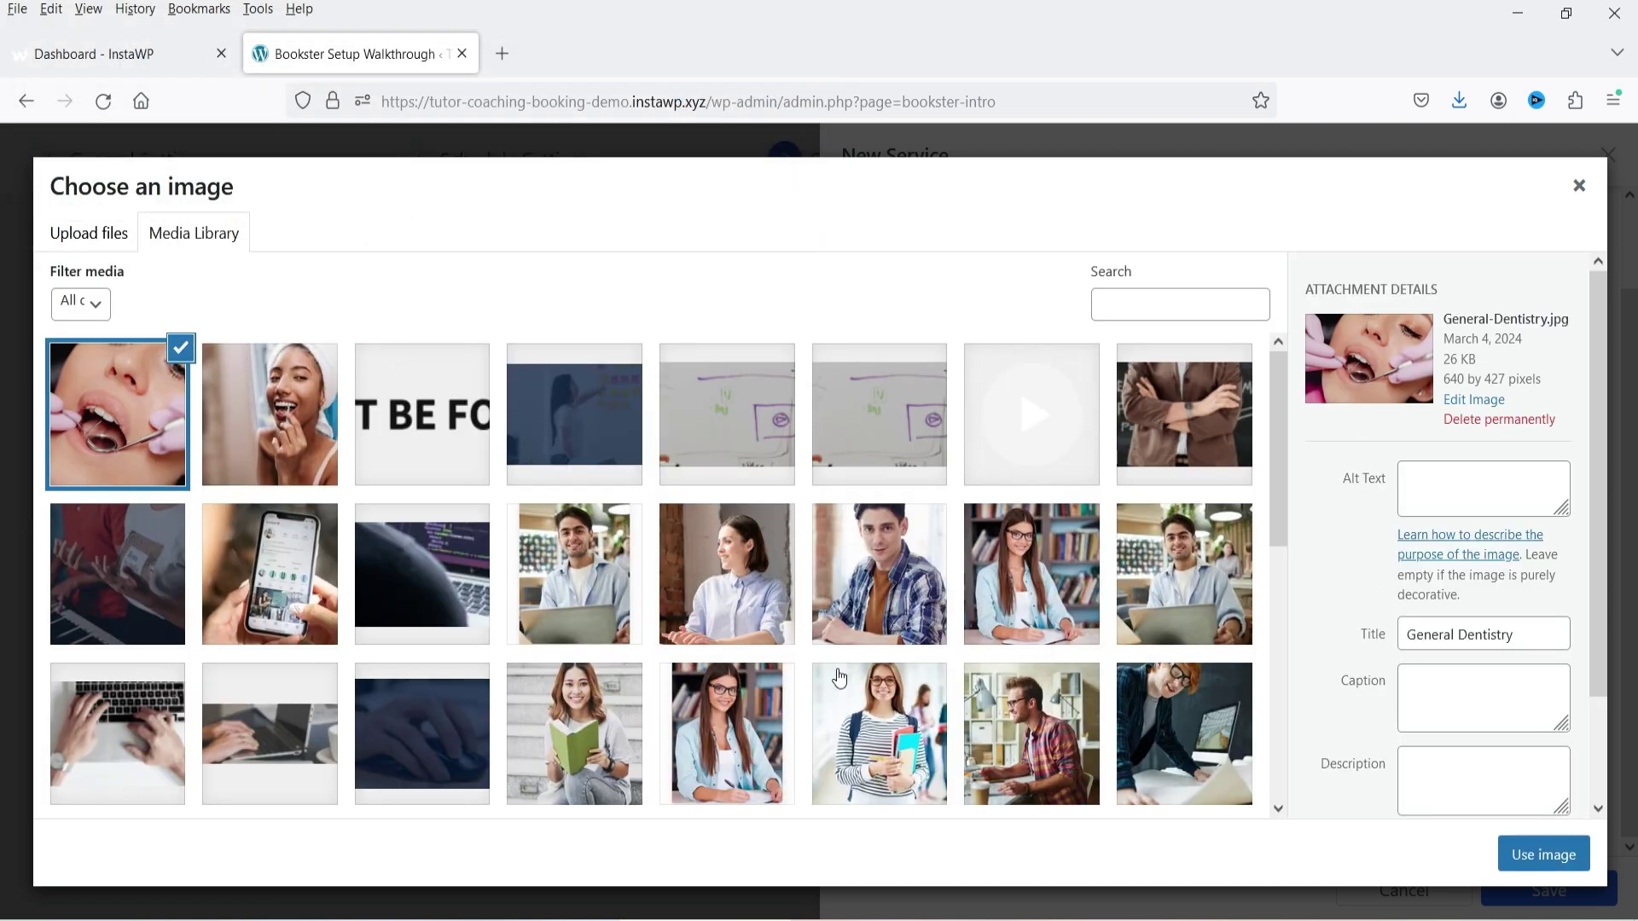
click(1544, 854)
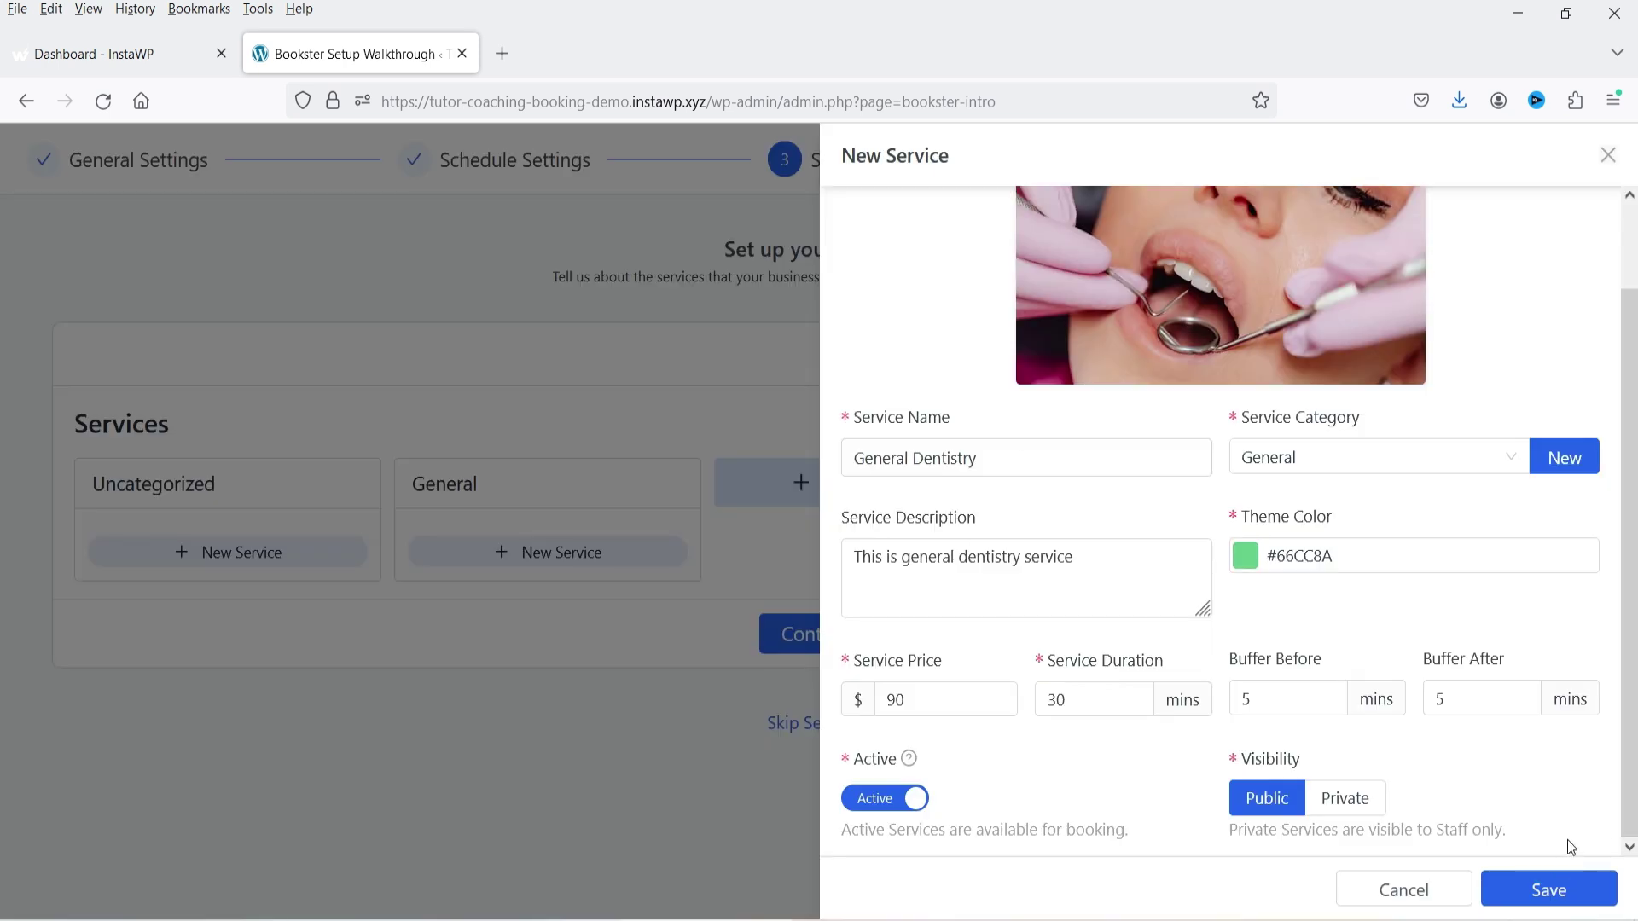
click(1552, 889)
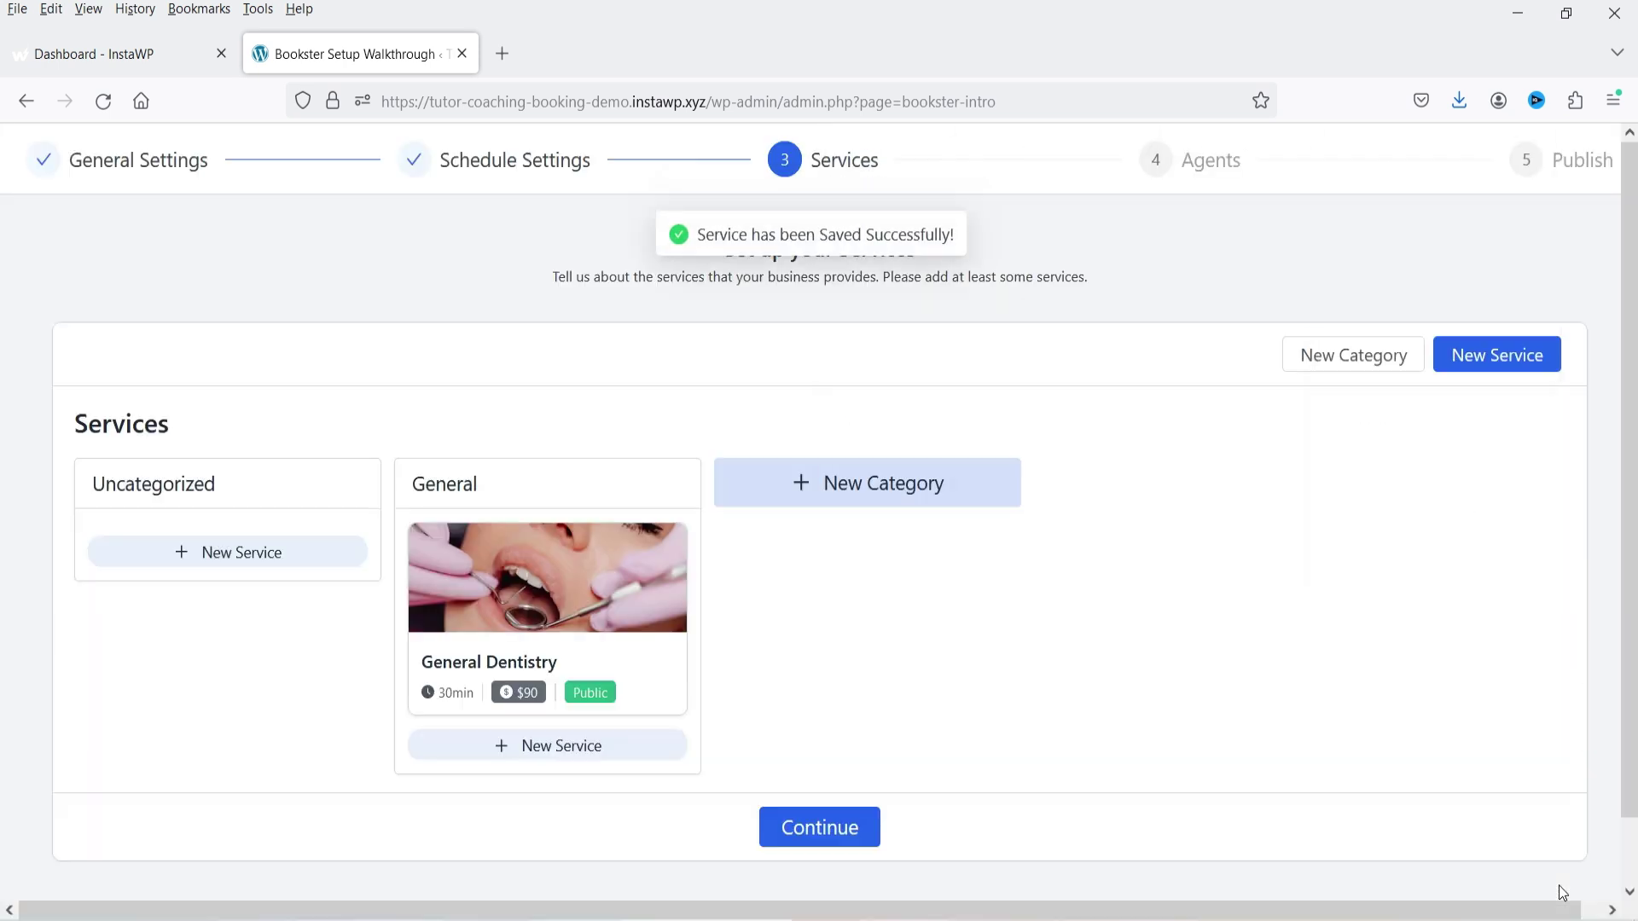
- Start a new service named Dental Crowns in the General category with a price of $200 and a duration of 60 minutes
click(580, 743)
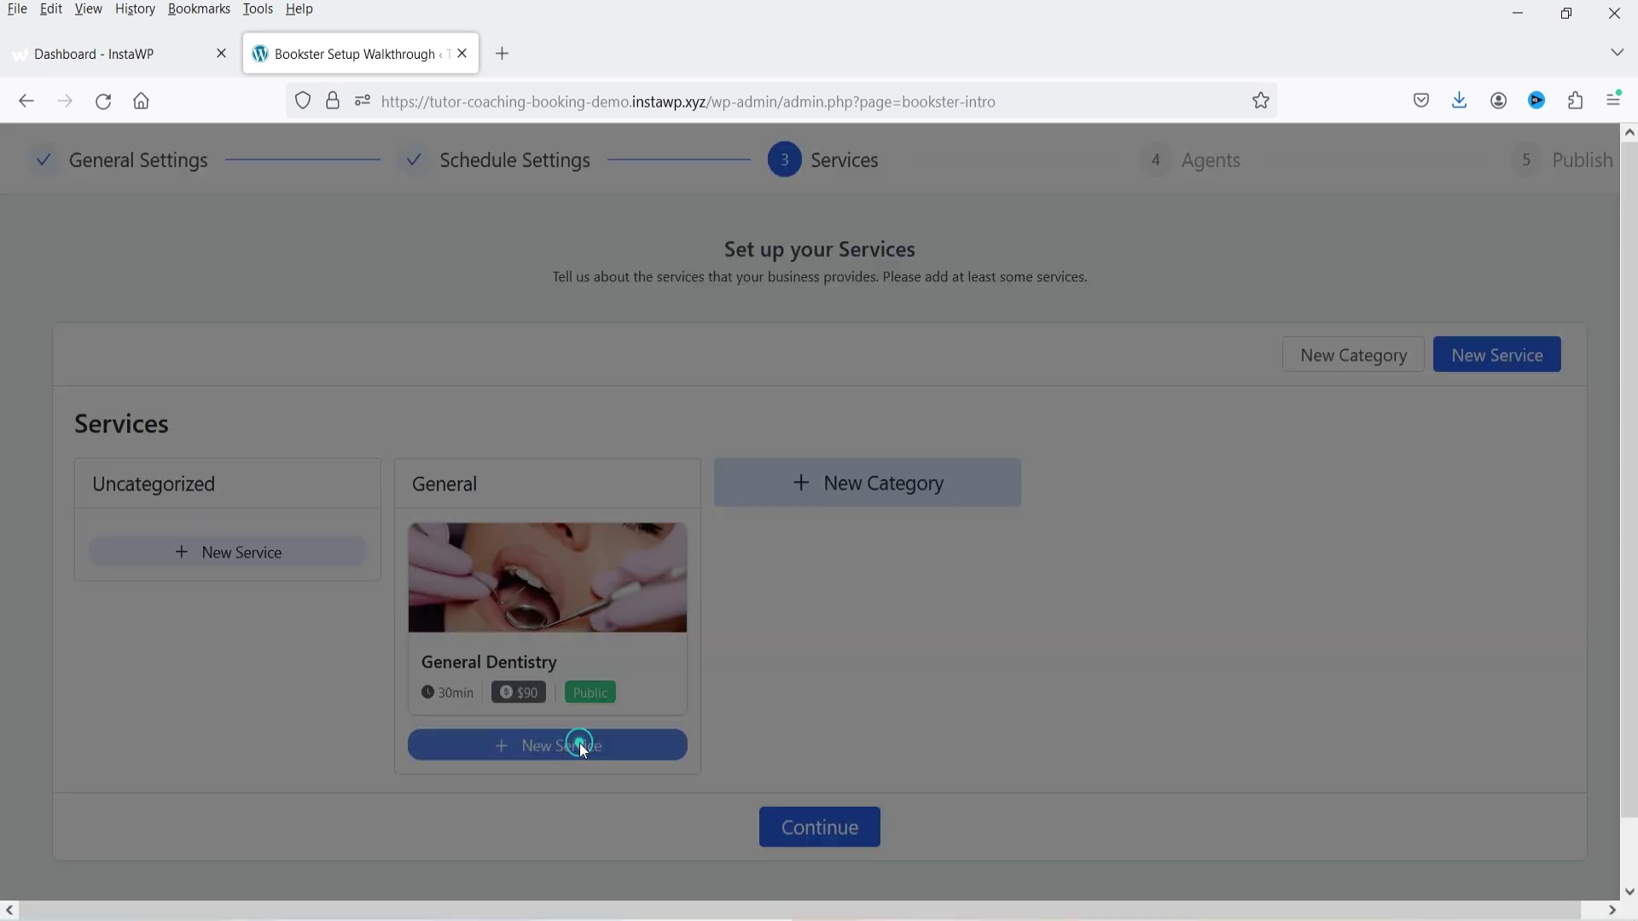
text(Denra)
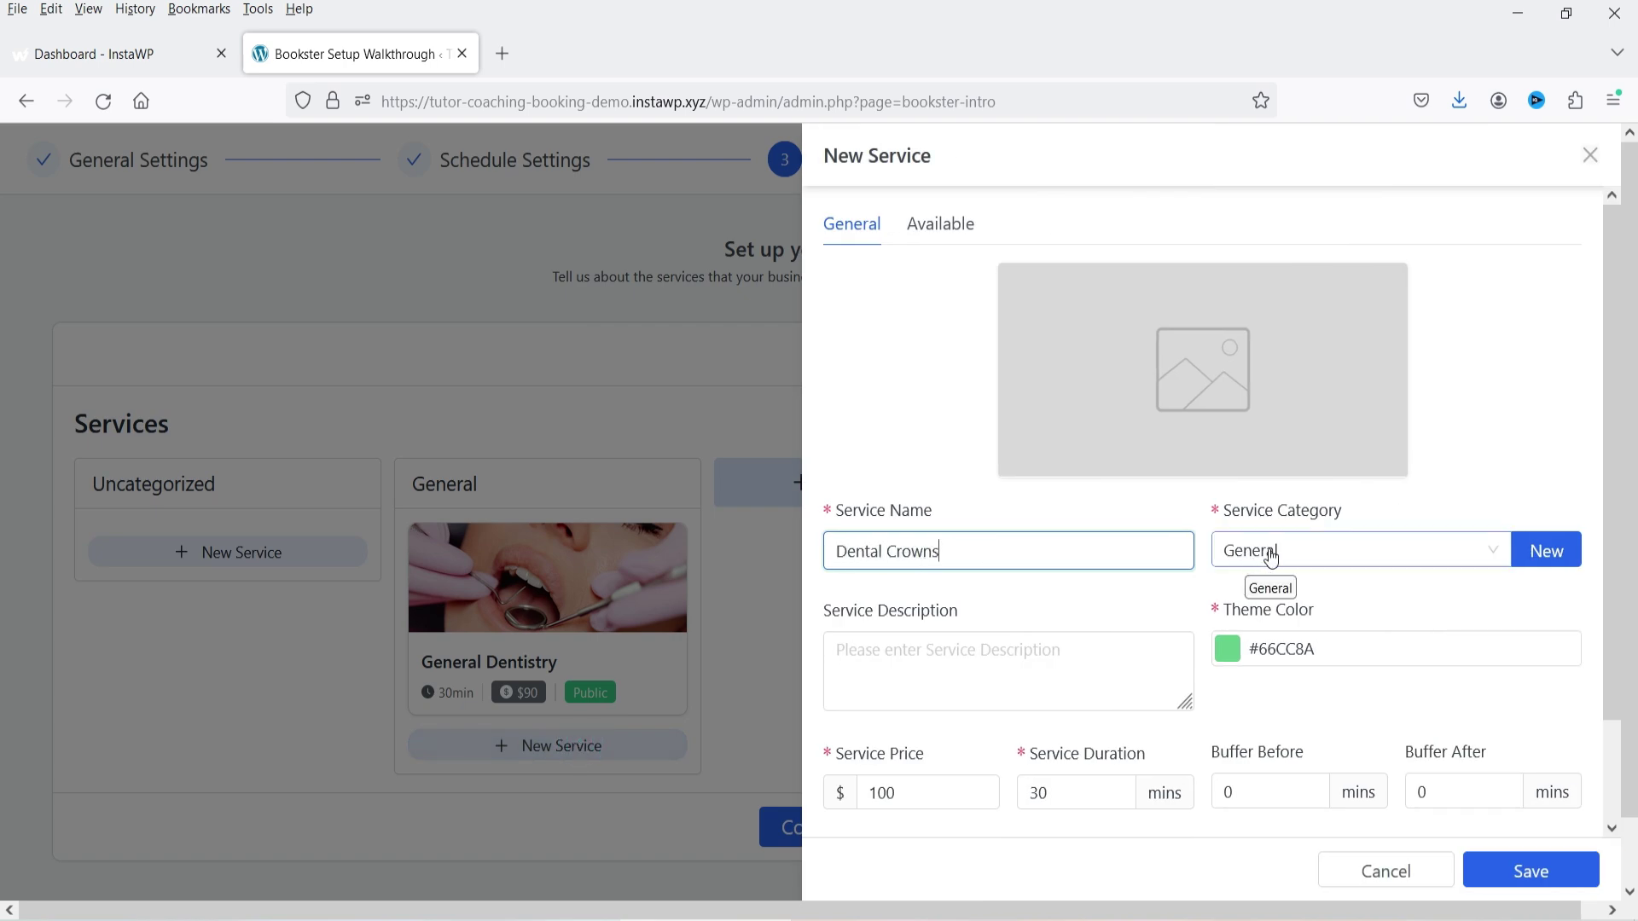
click(927, 690)
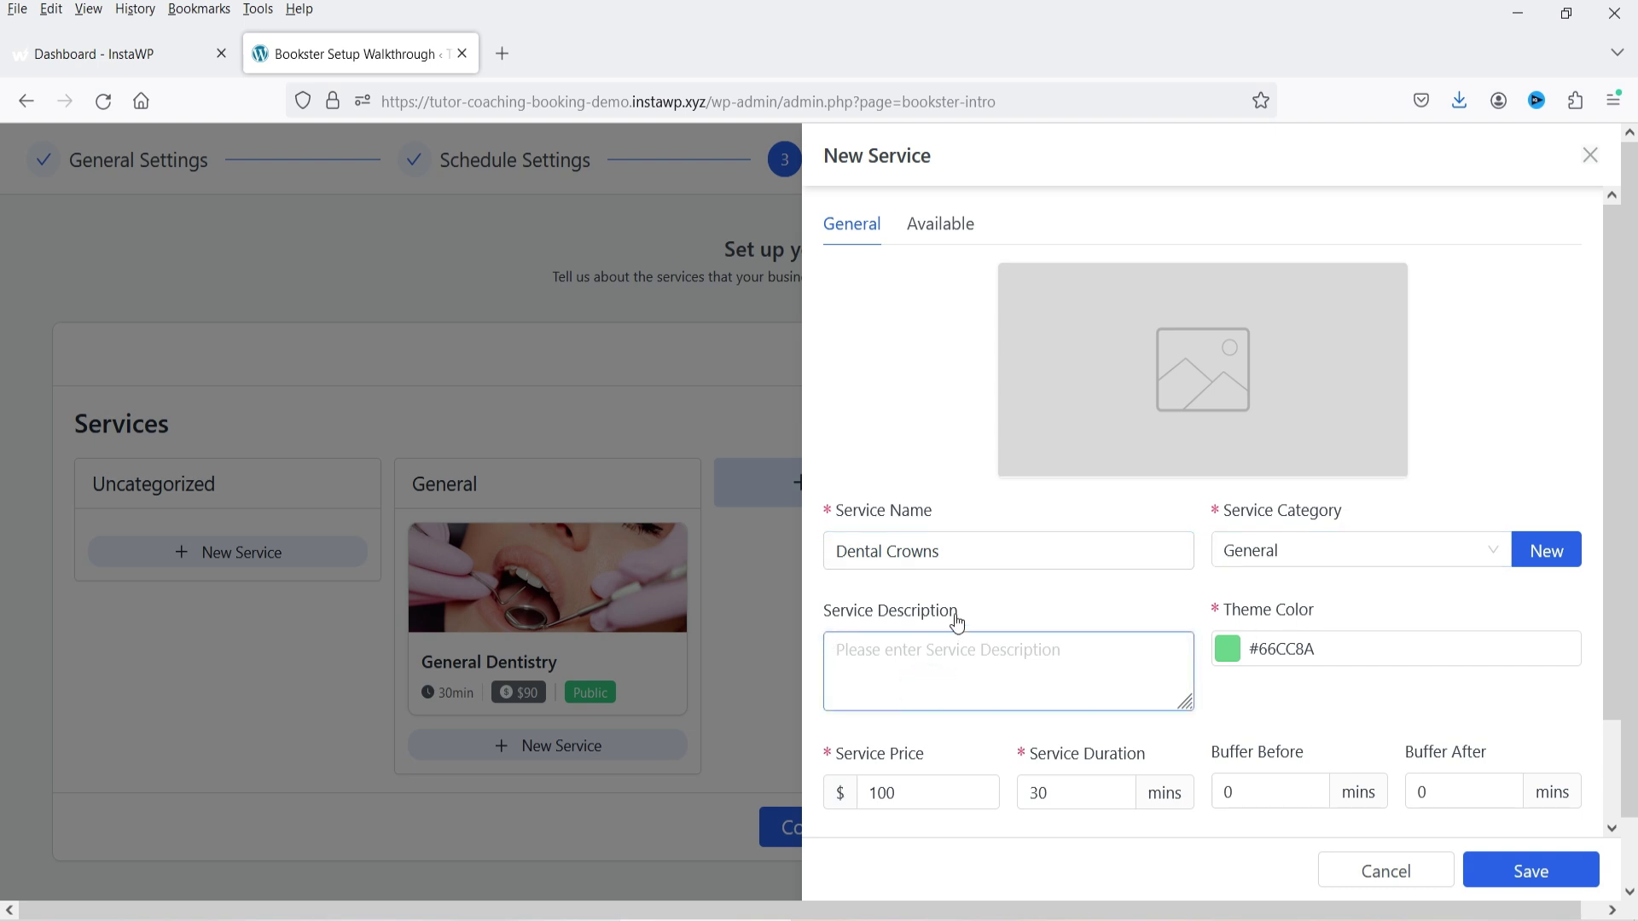
double_click(917, 792)
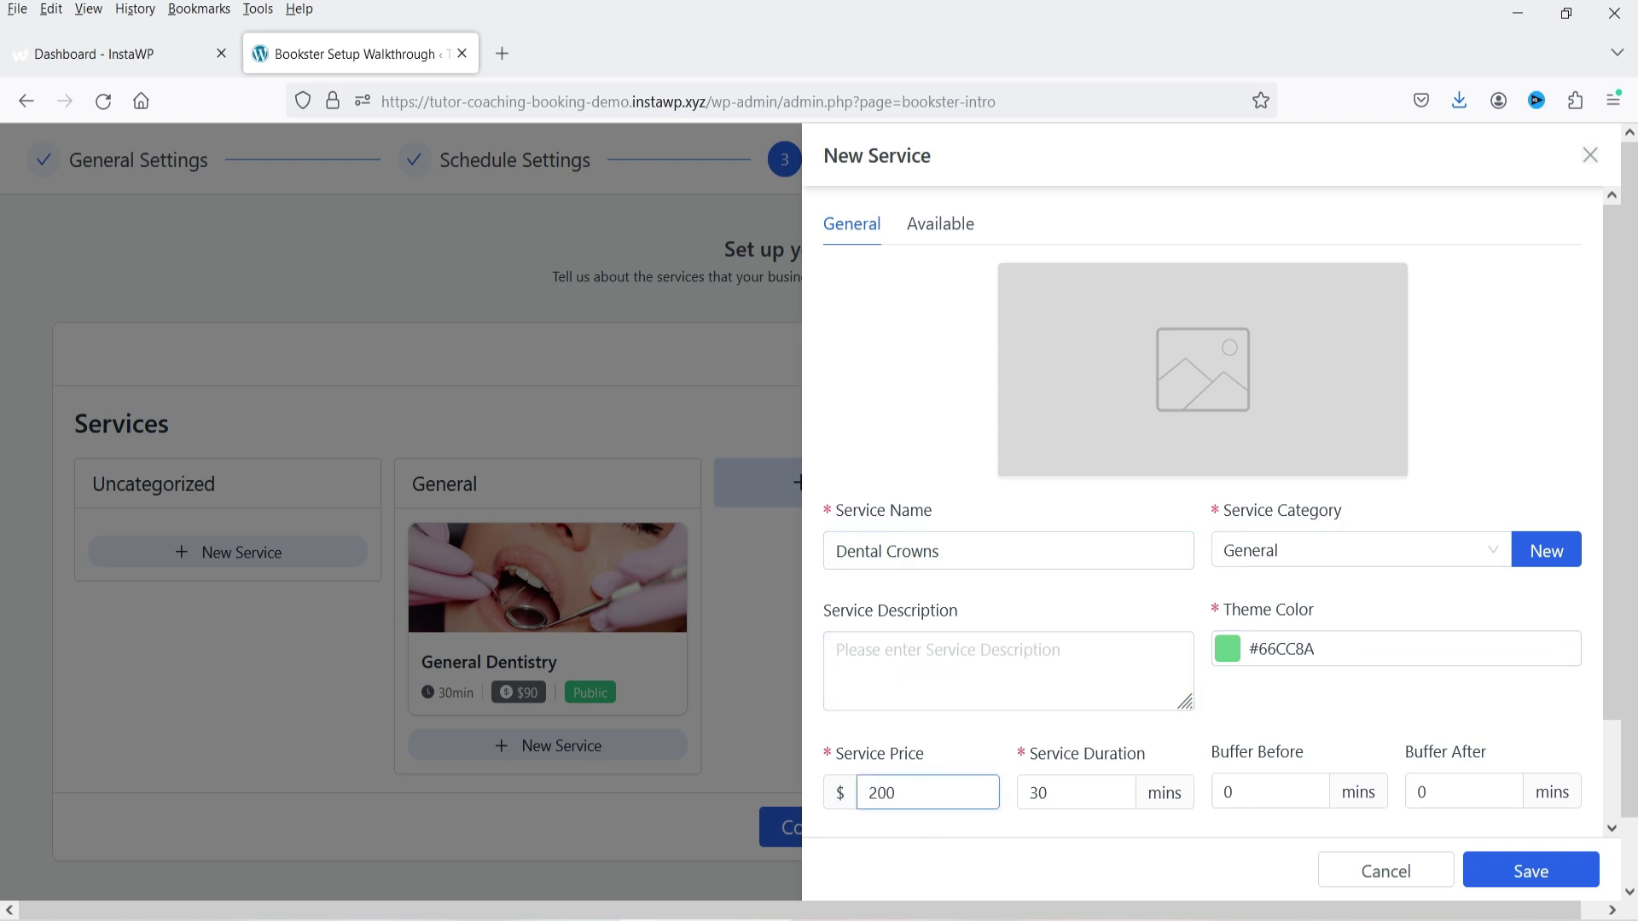
double_click(1090, 802)
text(60)
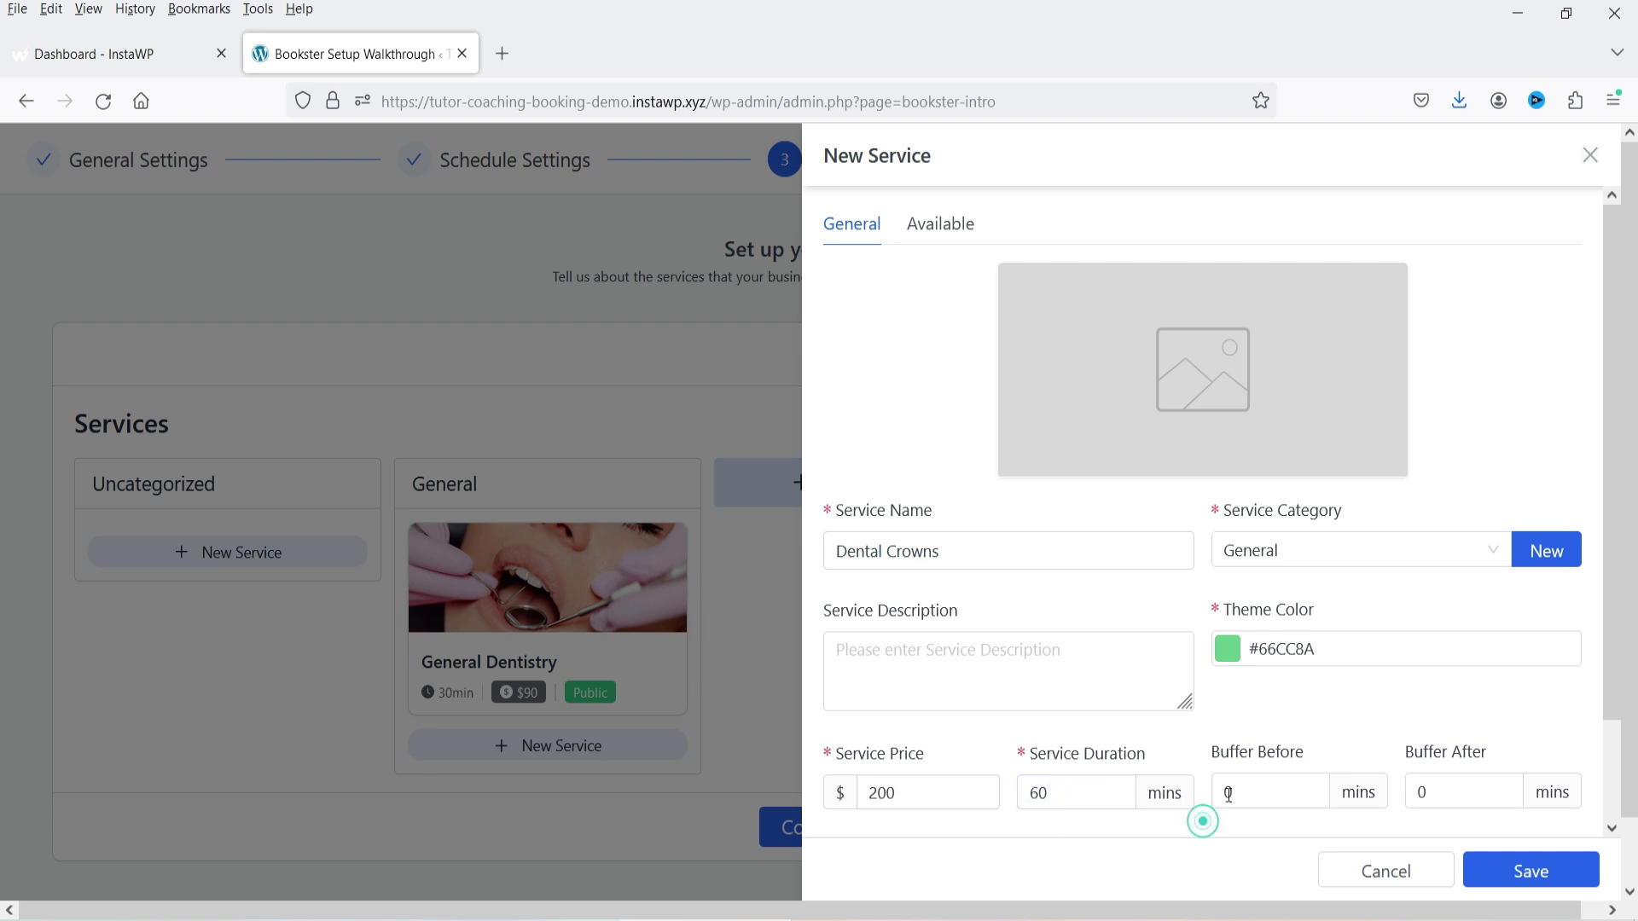
- Set the Dental Crowns service's Buffer Before and Buffer After to 5 minutes each and save the service
double_click(1229, 793)
text(5)
key(Tab)
double_click(1444, 789)
text(5)
click(1546, 879)
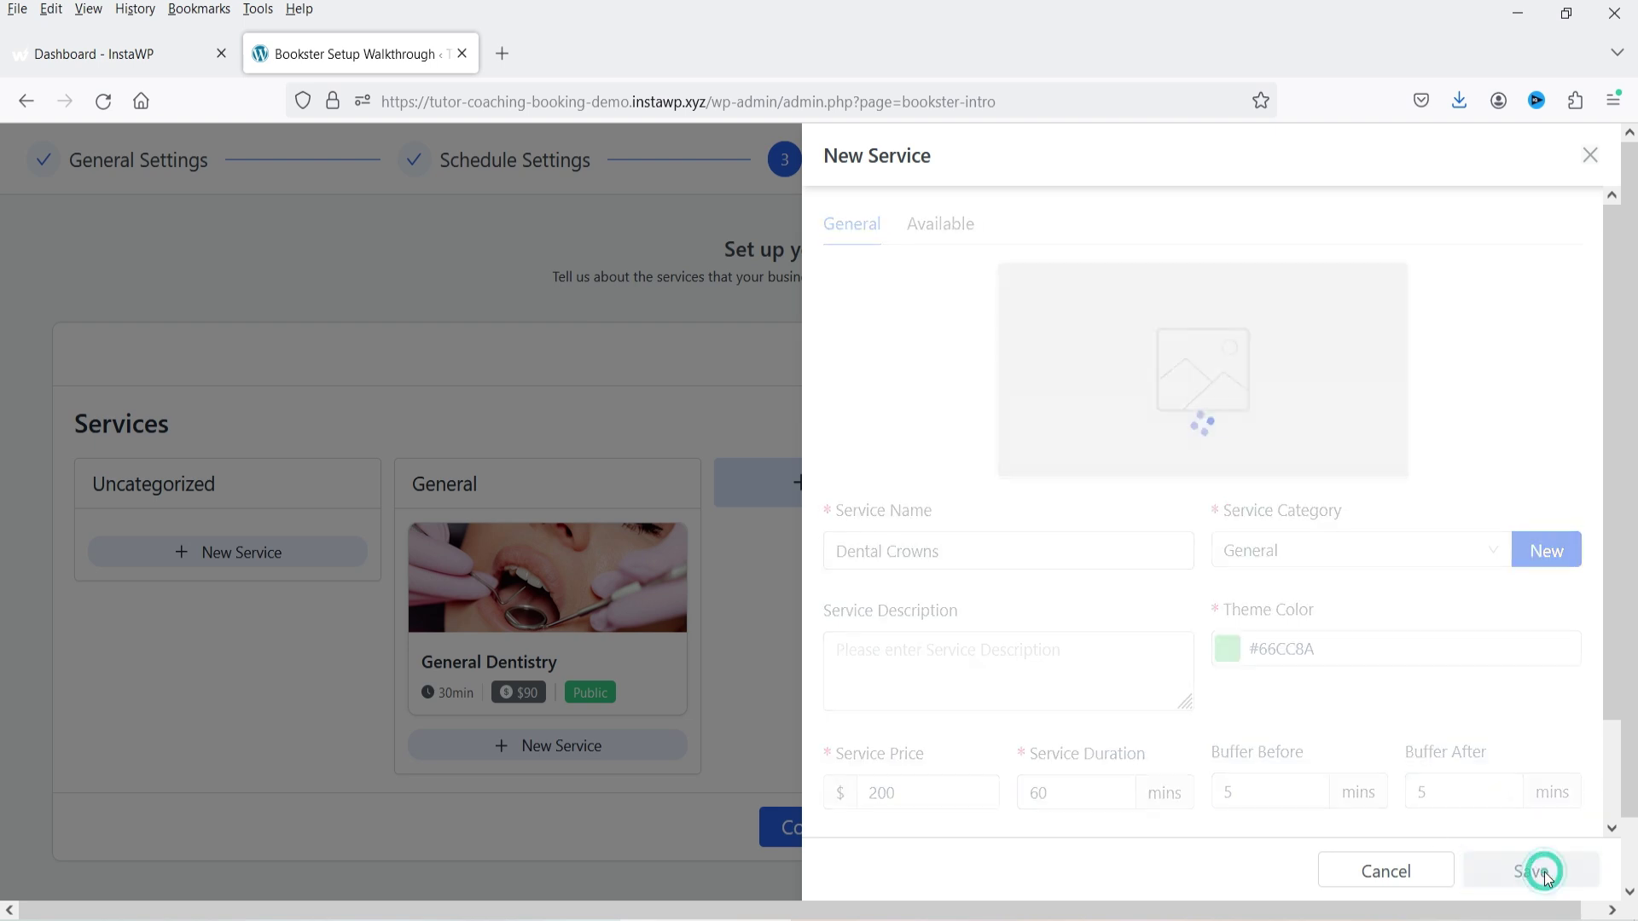
- Reopen the Dental Crowns service, upload the Dental Crowns picture as its image, and save it
click(582, 775)
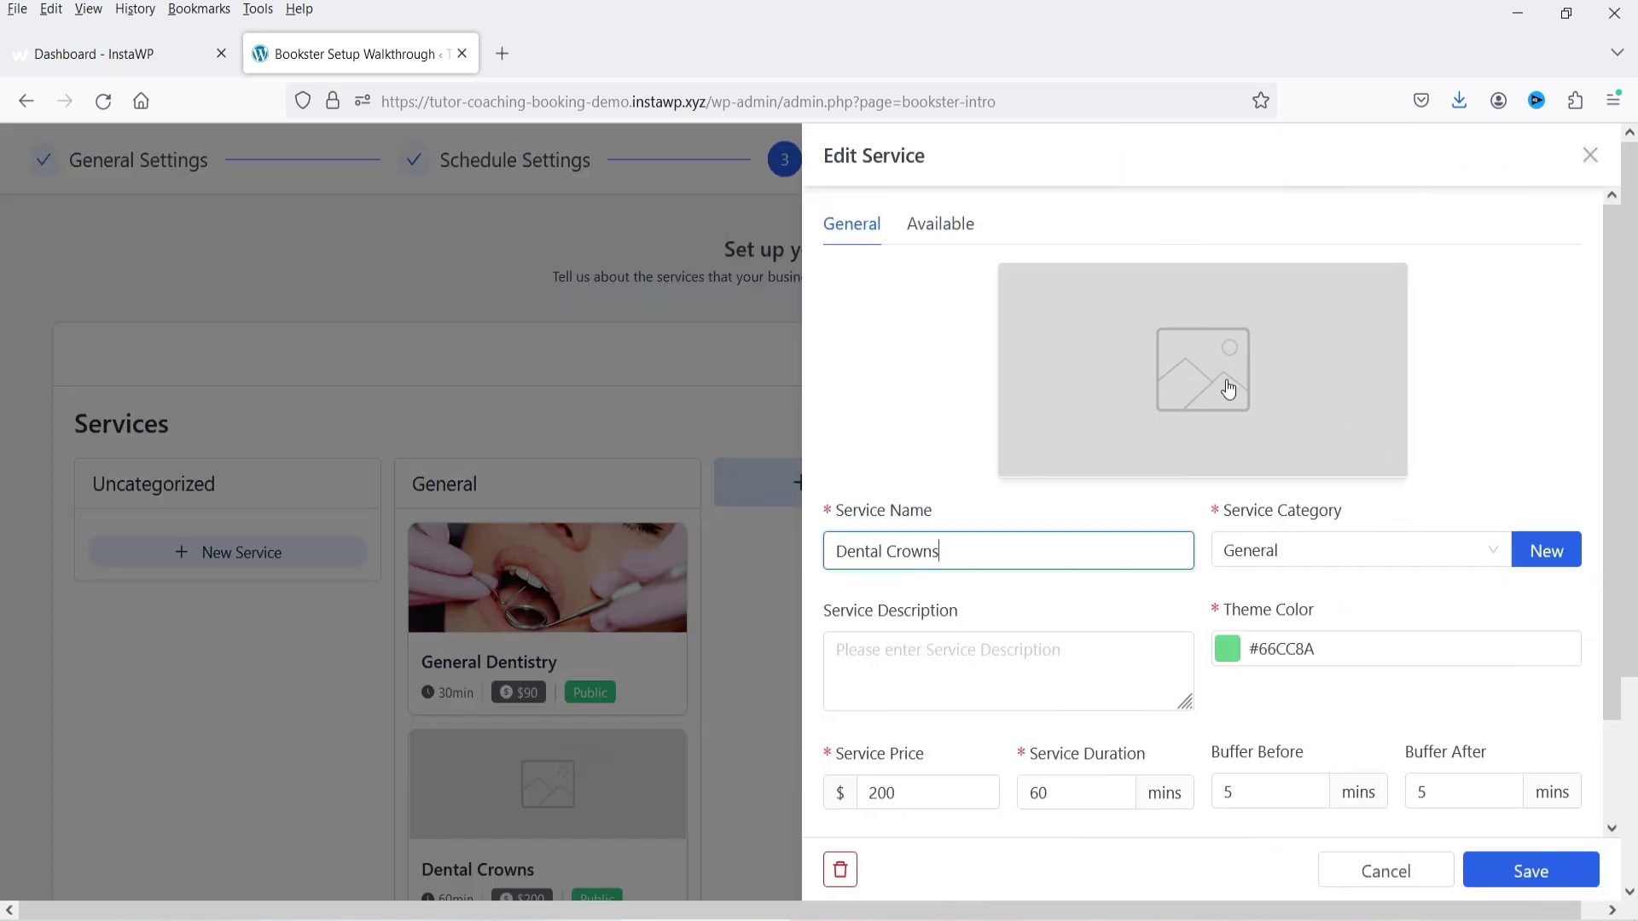
click(1229, 389)
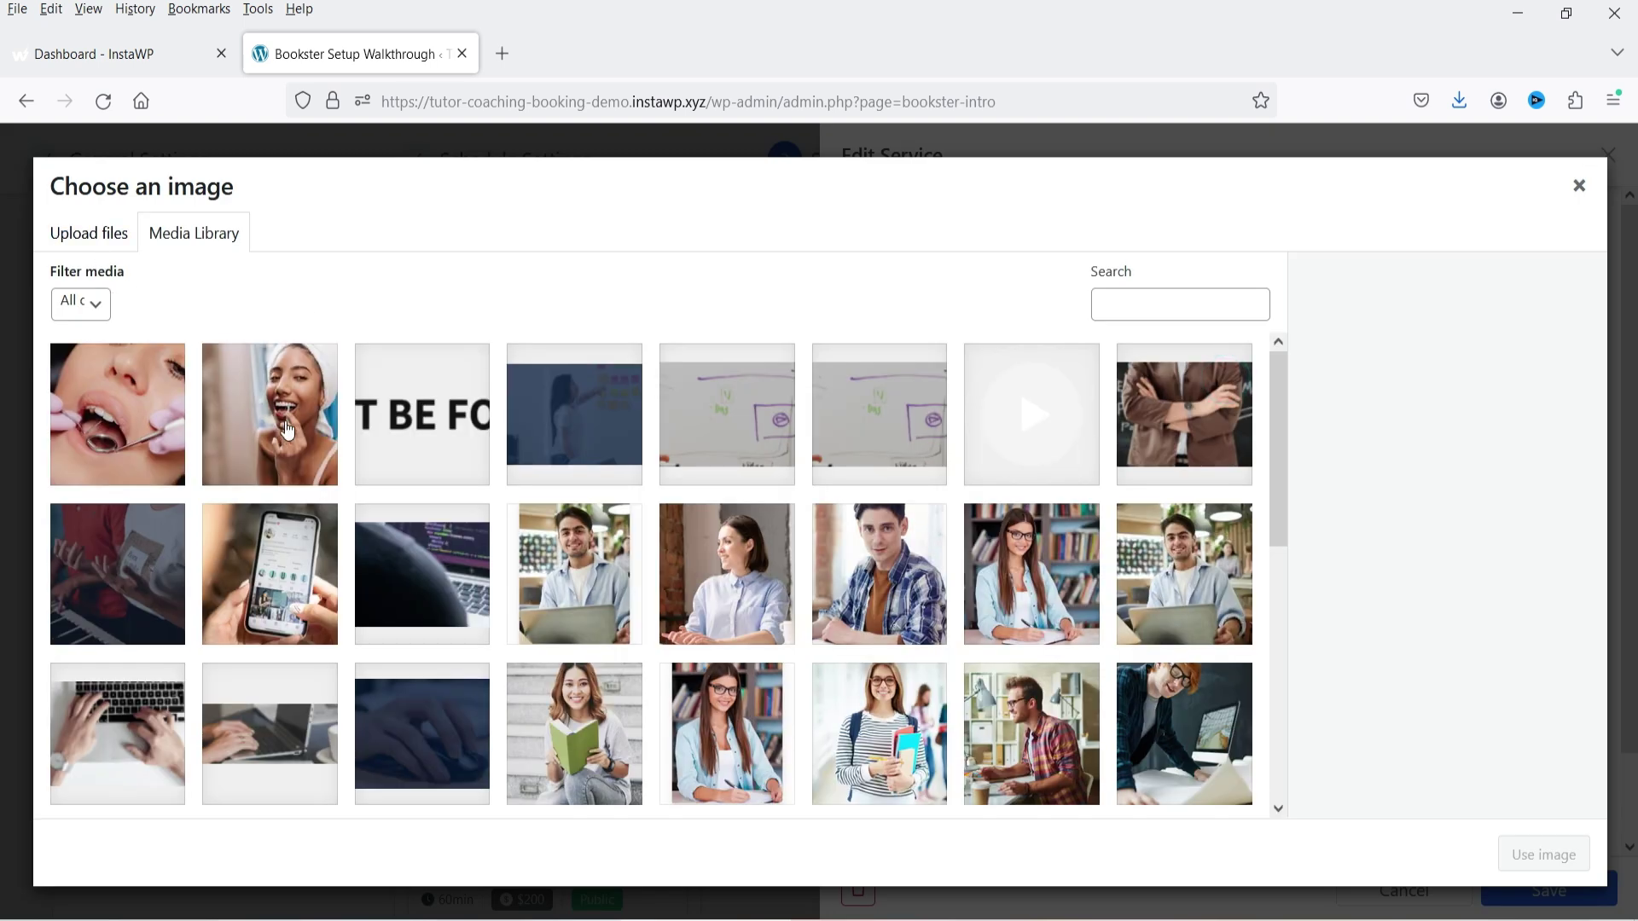
click(60, 237)
click(844, 553)
double_click(618, 187)
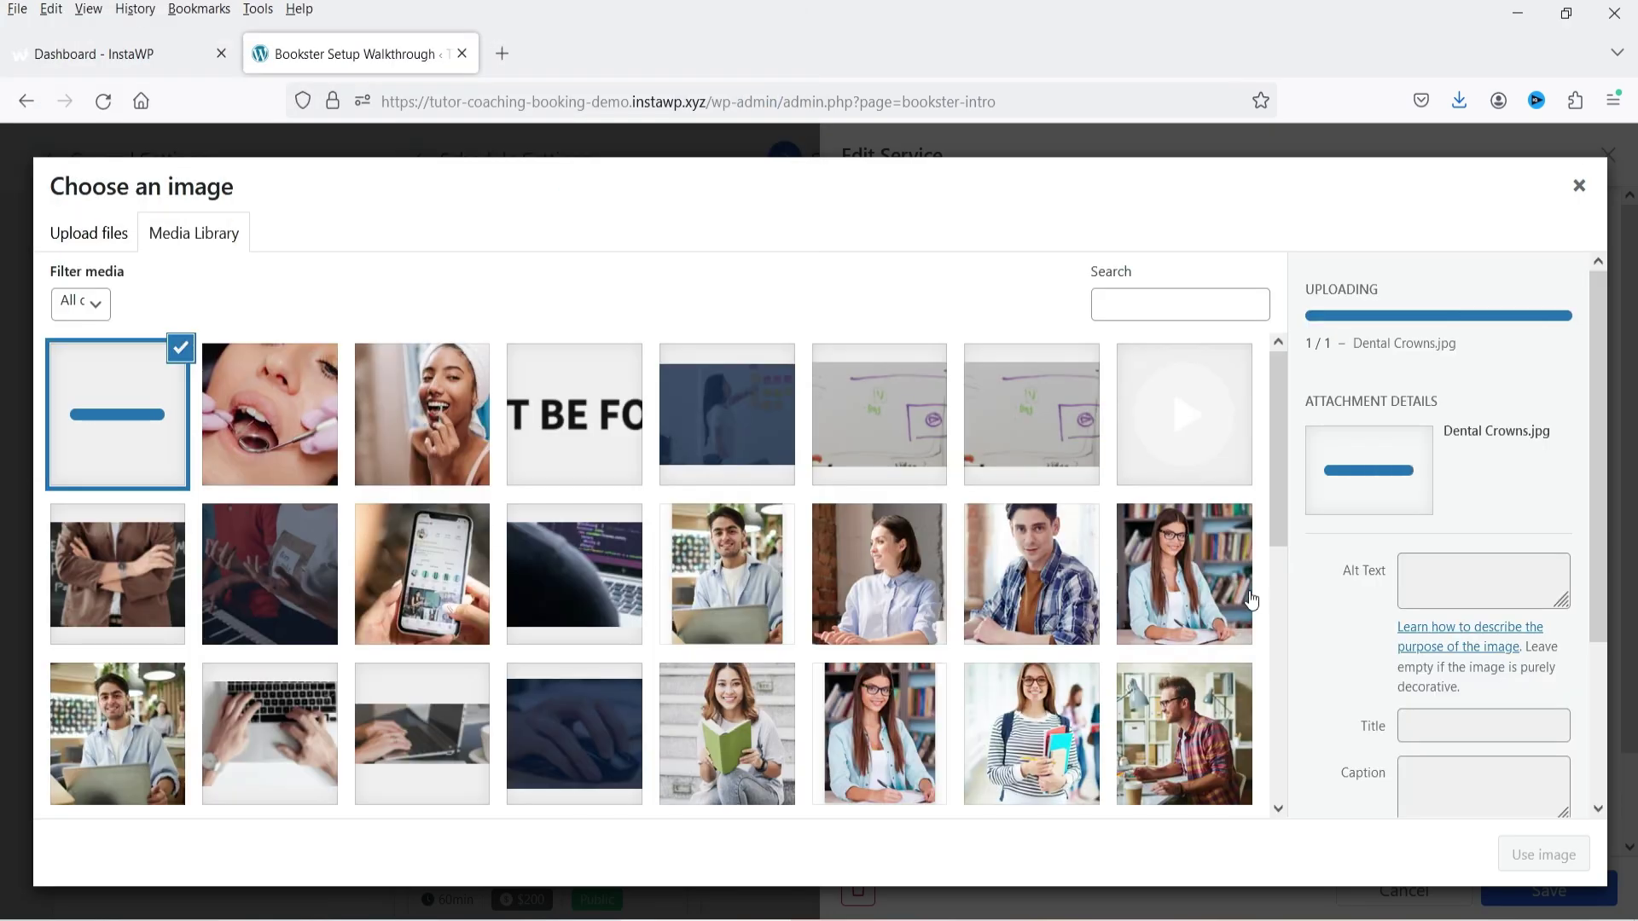
click(1544, 854)
click(1533, 871)
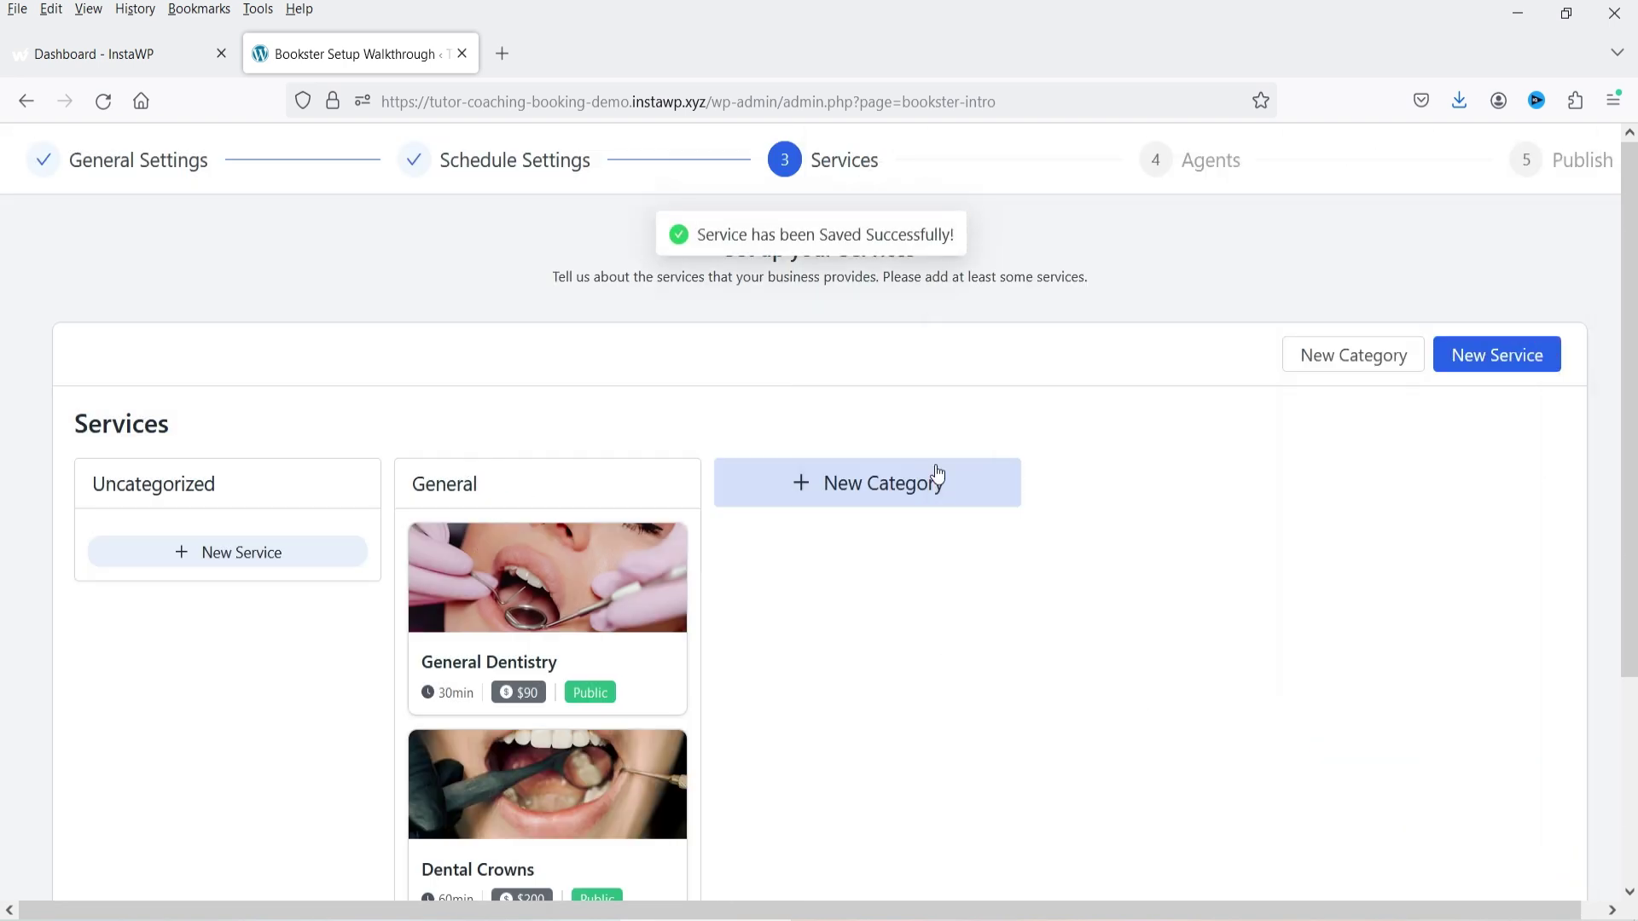
- Create and save a new service category named Cosmetic
click(884, 484)
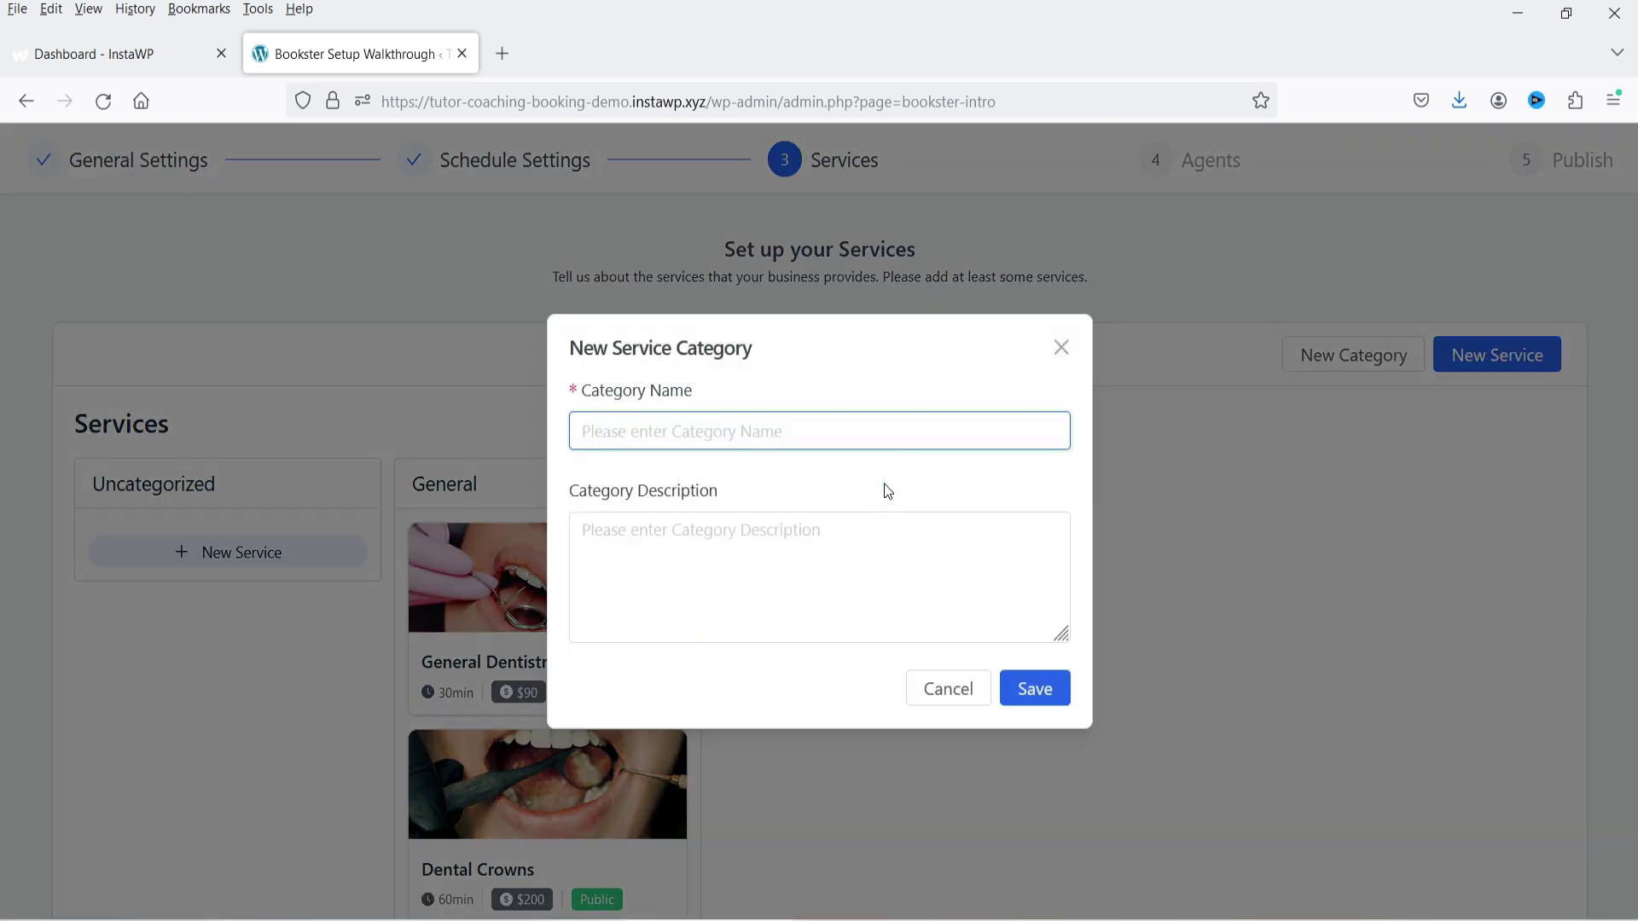
text(Cosmetic)
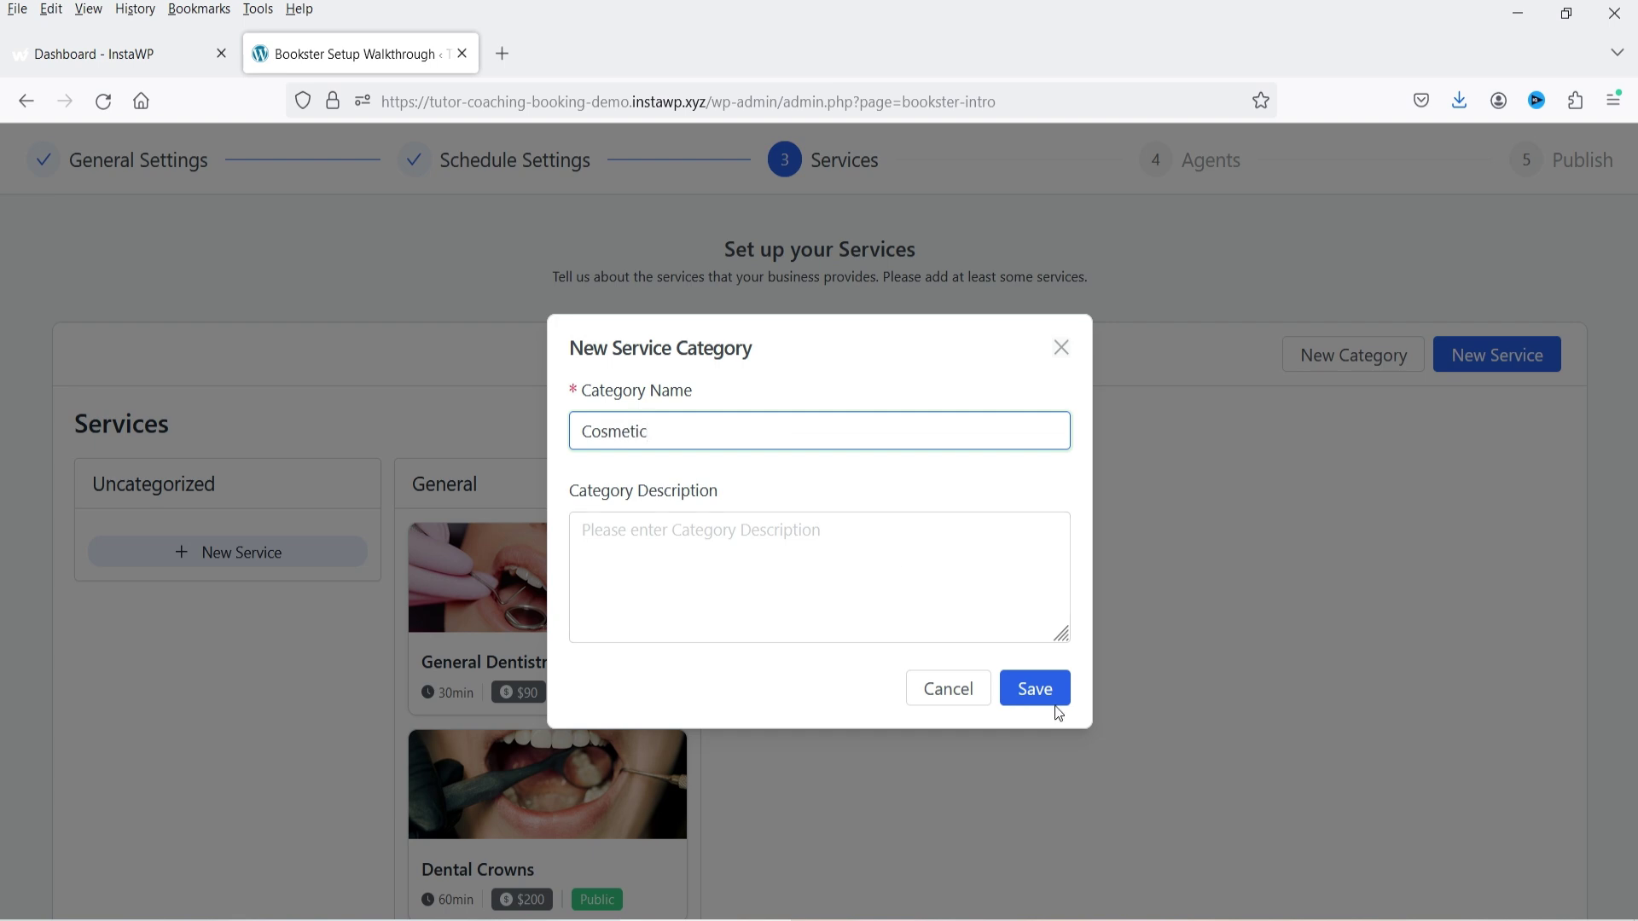
click(1056, 695)
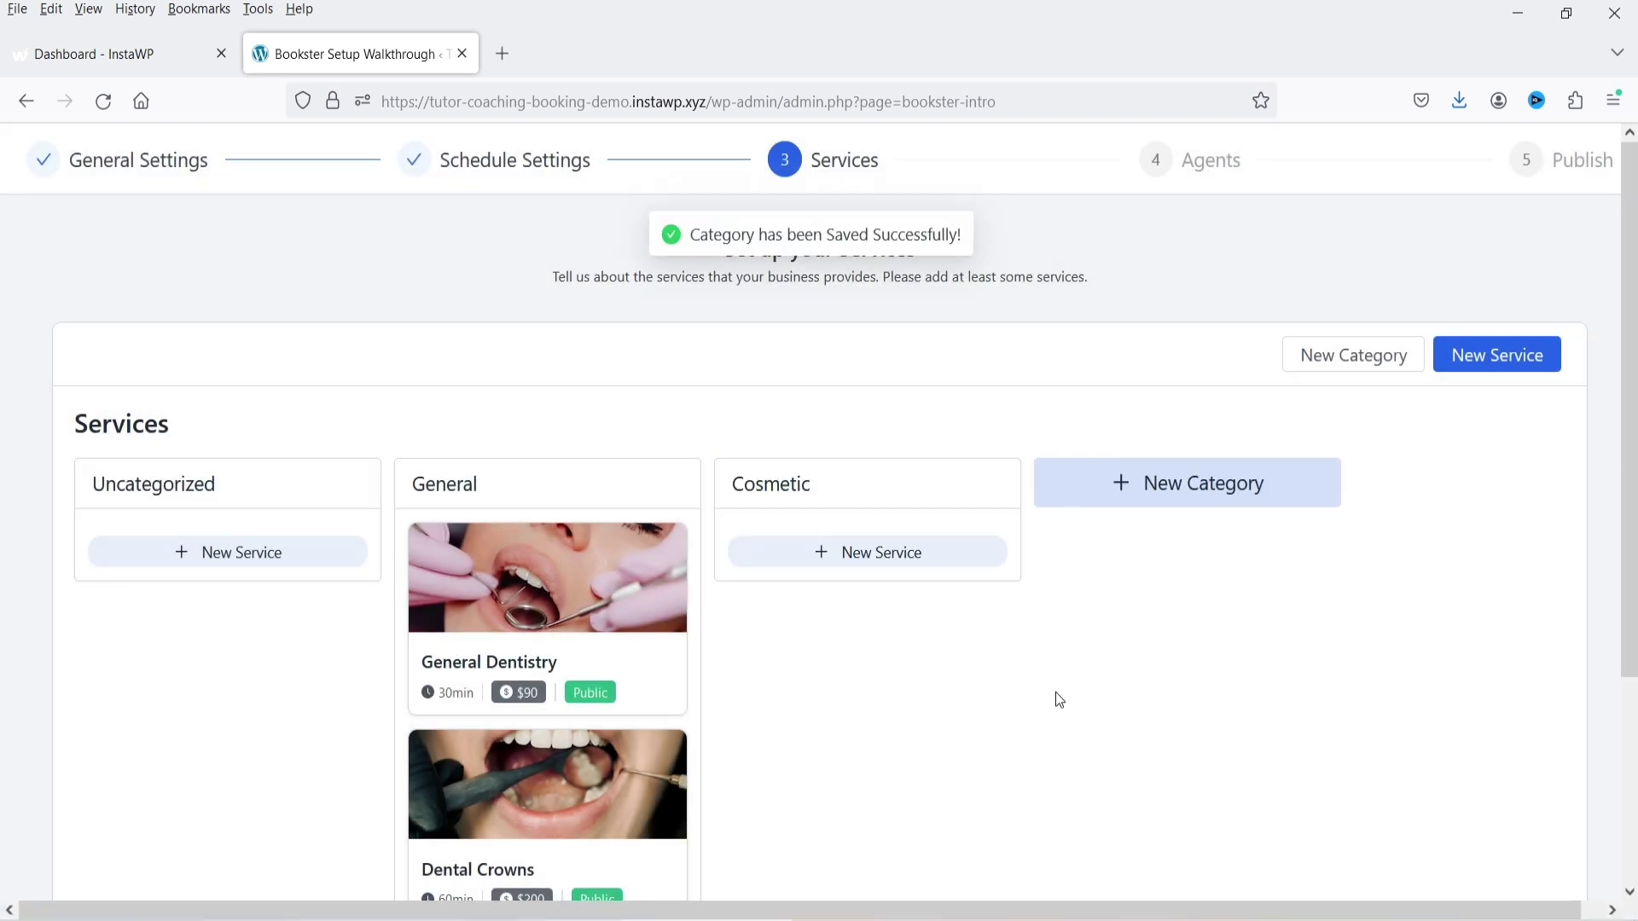
- Start a new service named Cosmetic Fillings in the Cosmetic category with a price of $150 and a duration of 45 minutes
click(891, 552)
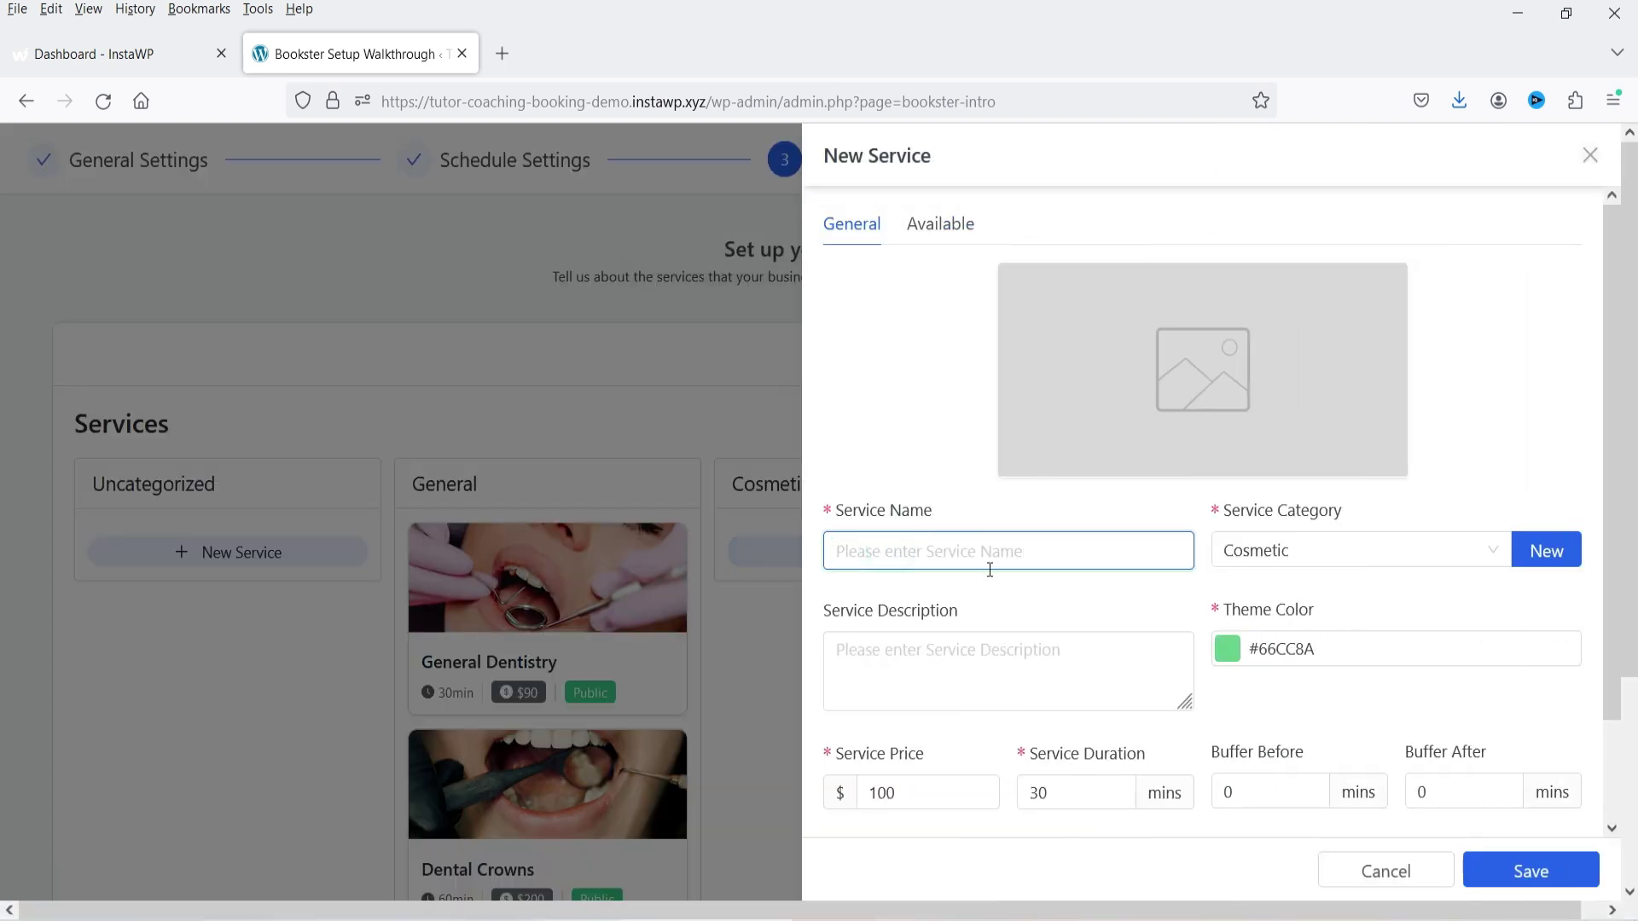
click(950, 540)
text(Cosmetic Fillings)
double_click(921, 802)
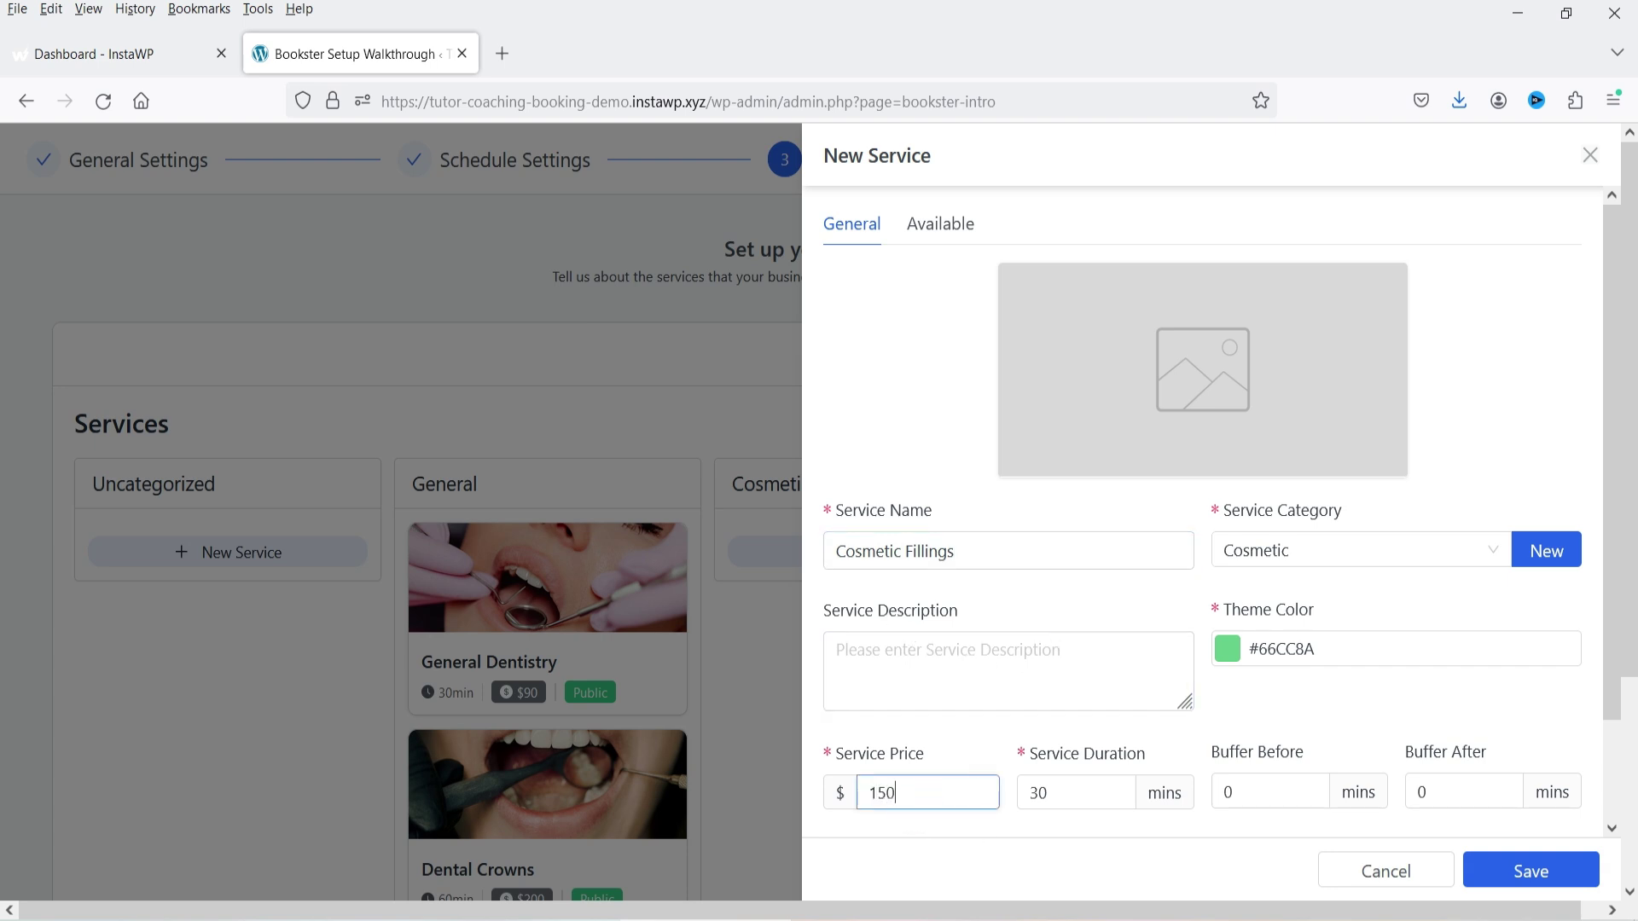
double_click(1066, 790)
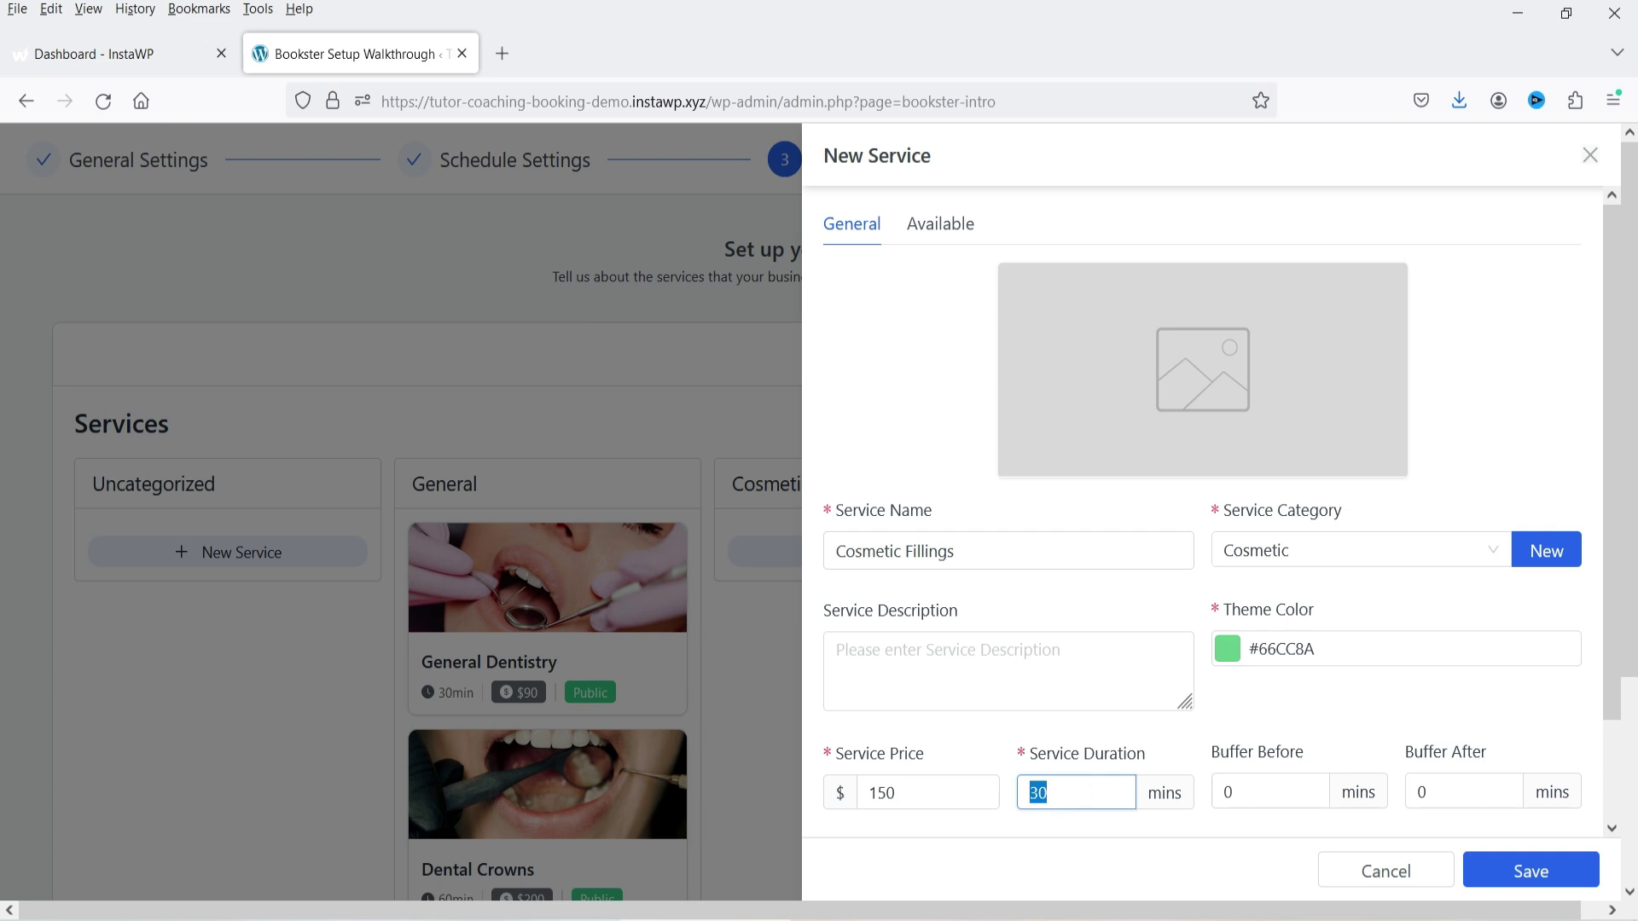
- Save the Cosmetic Fillings service with 5-minute buffers before and after, and reopen it for editing
double_click(1266, 793)
text(5)
double_click(1461, 792)
text(5)
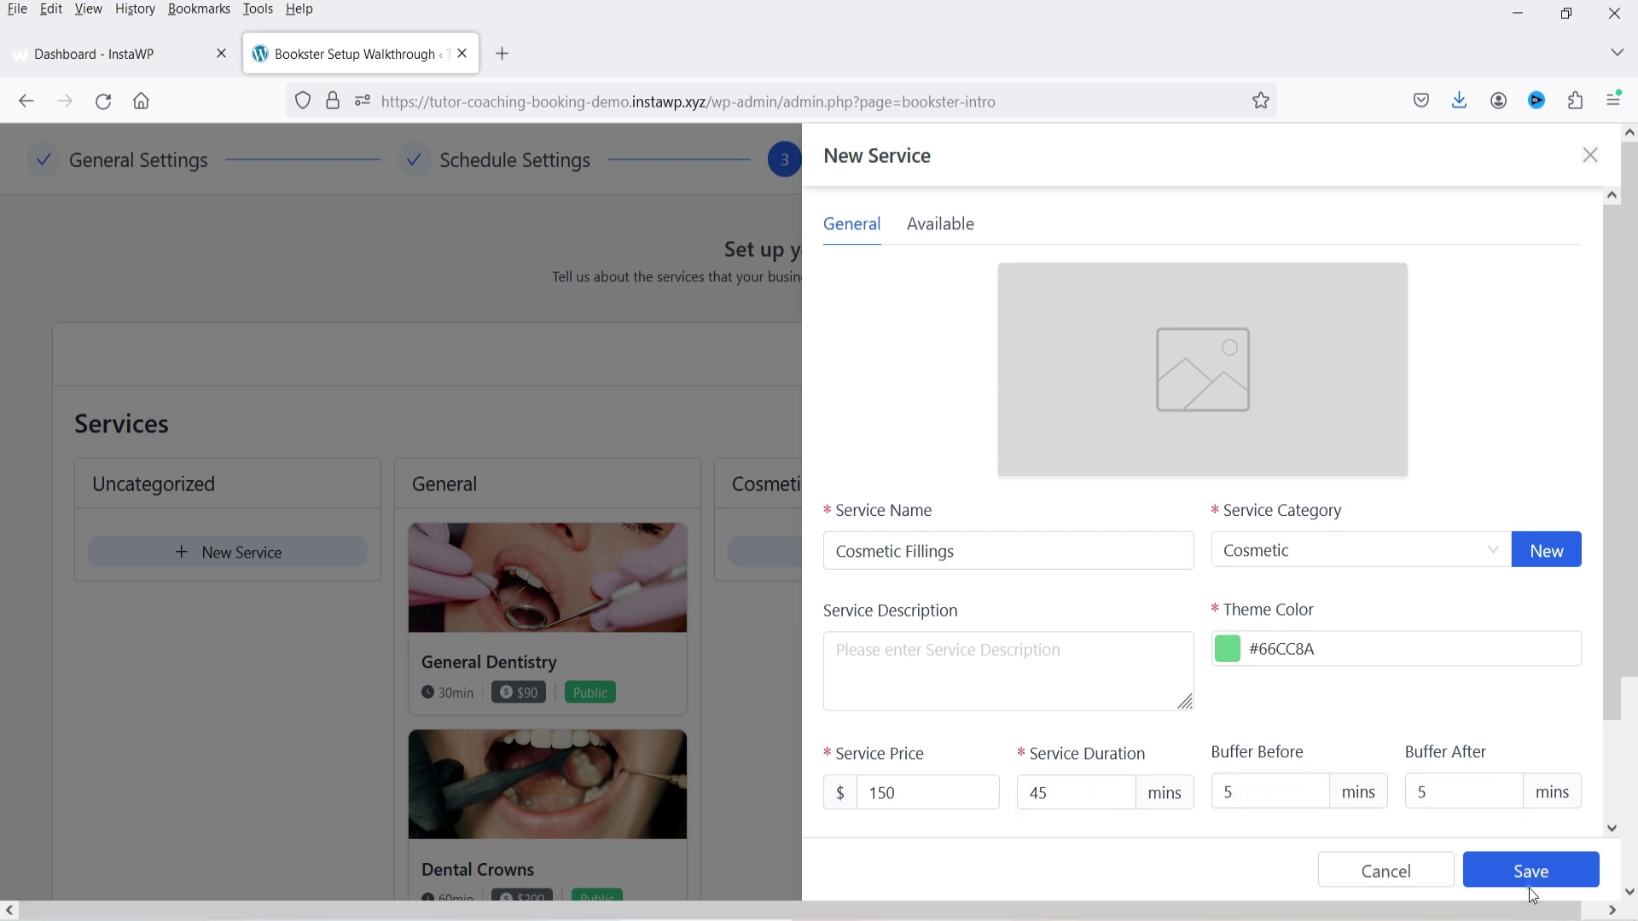
click(1531, 871)
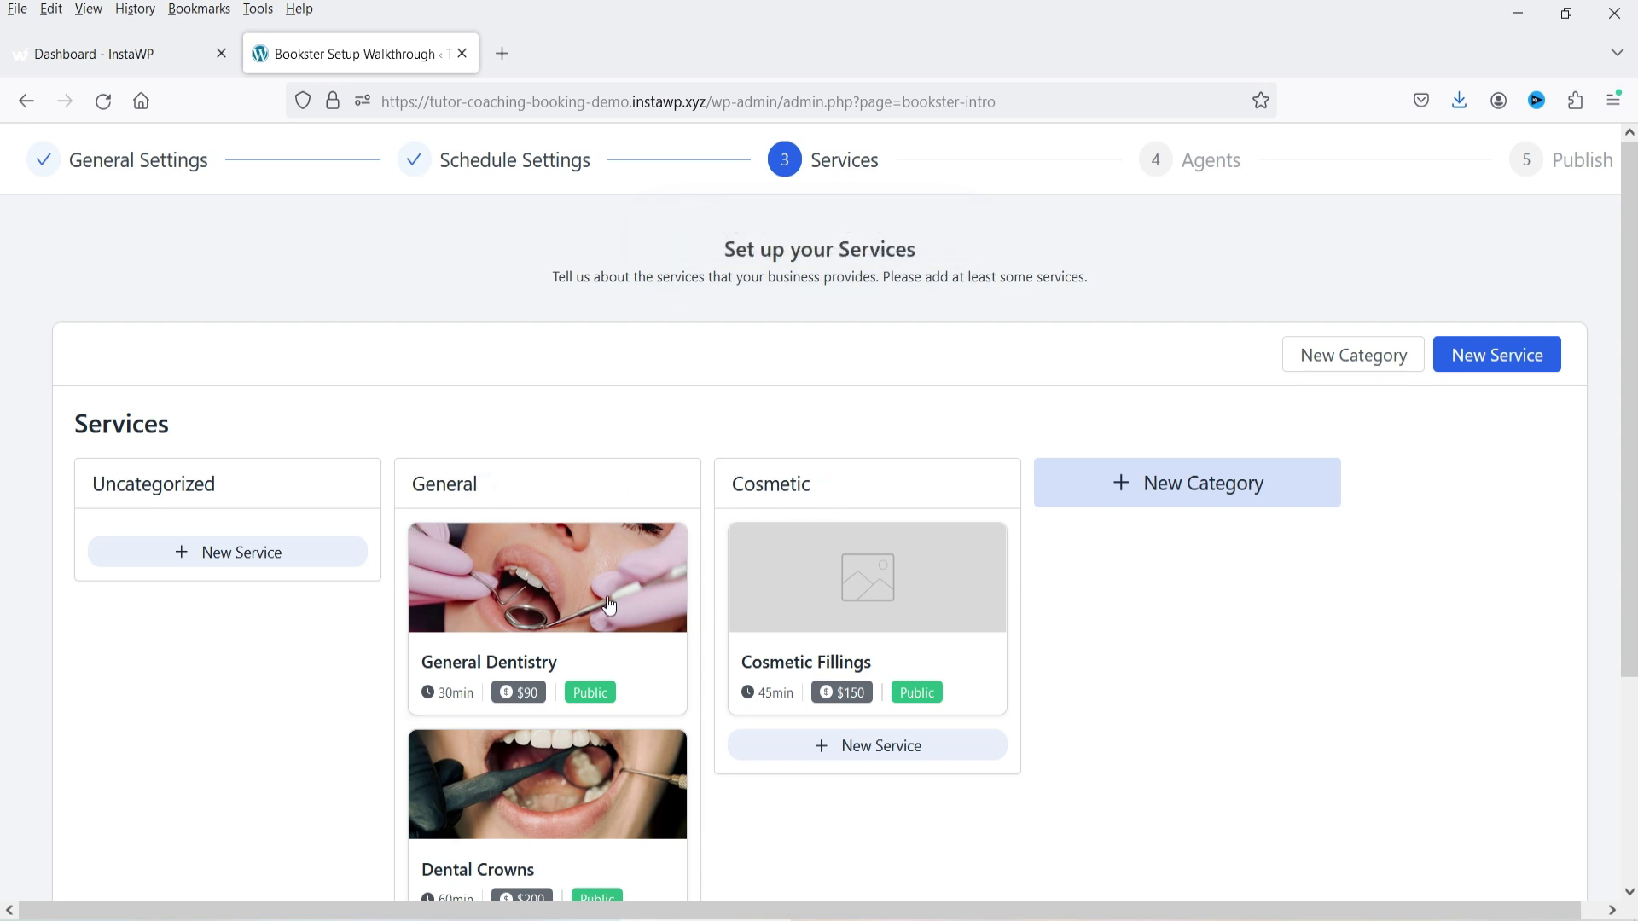
click(871, 588)
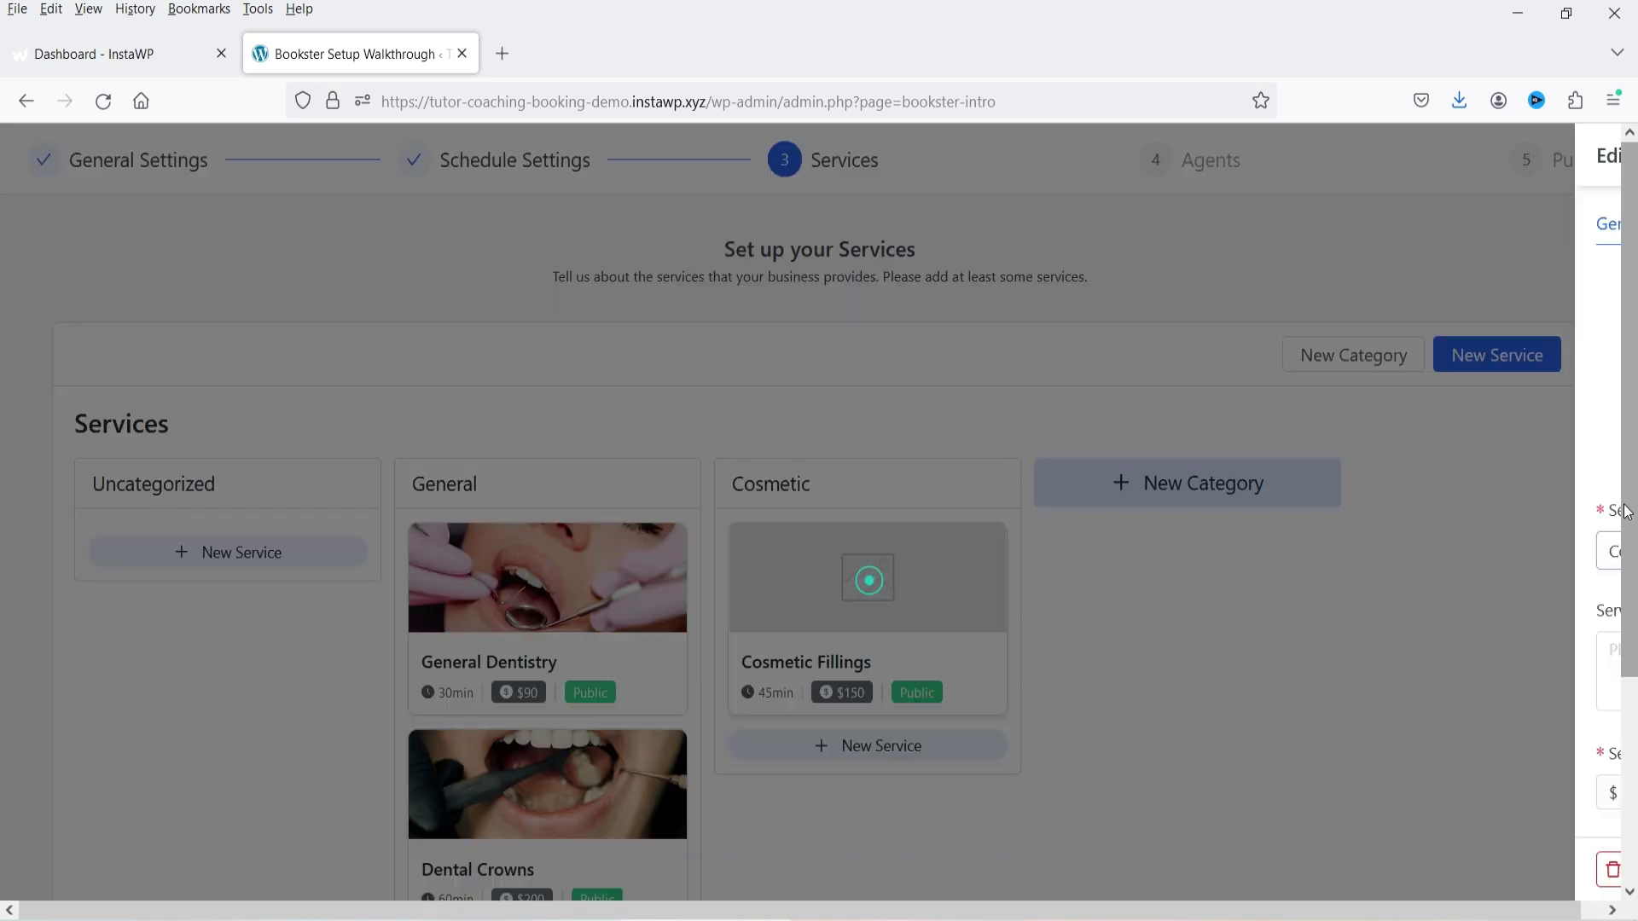
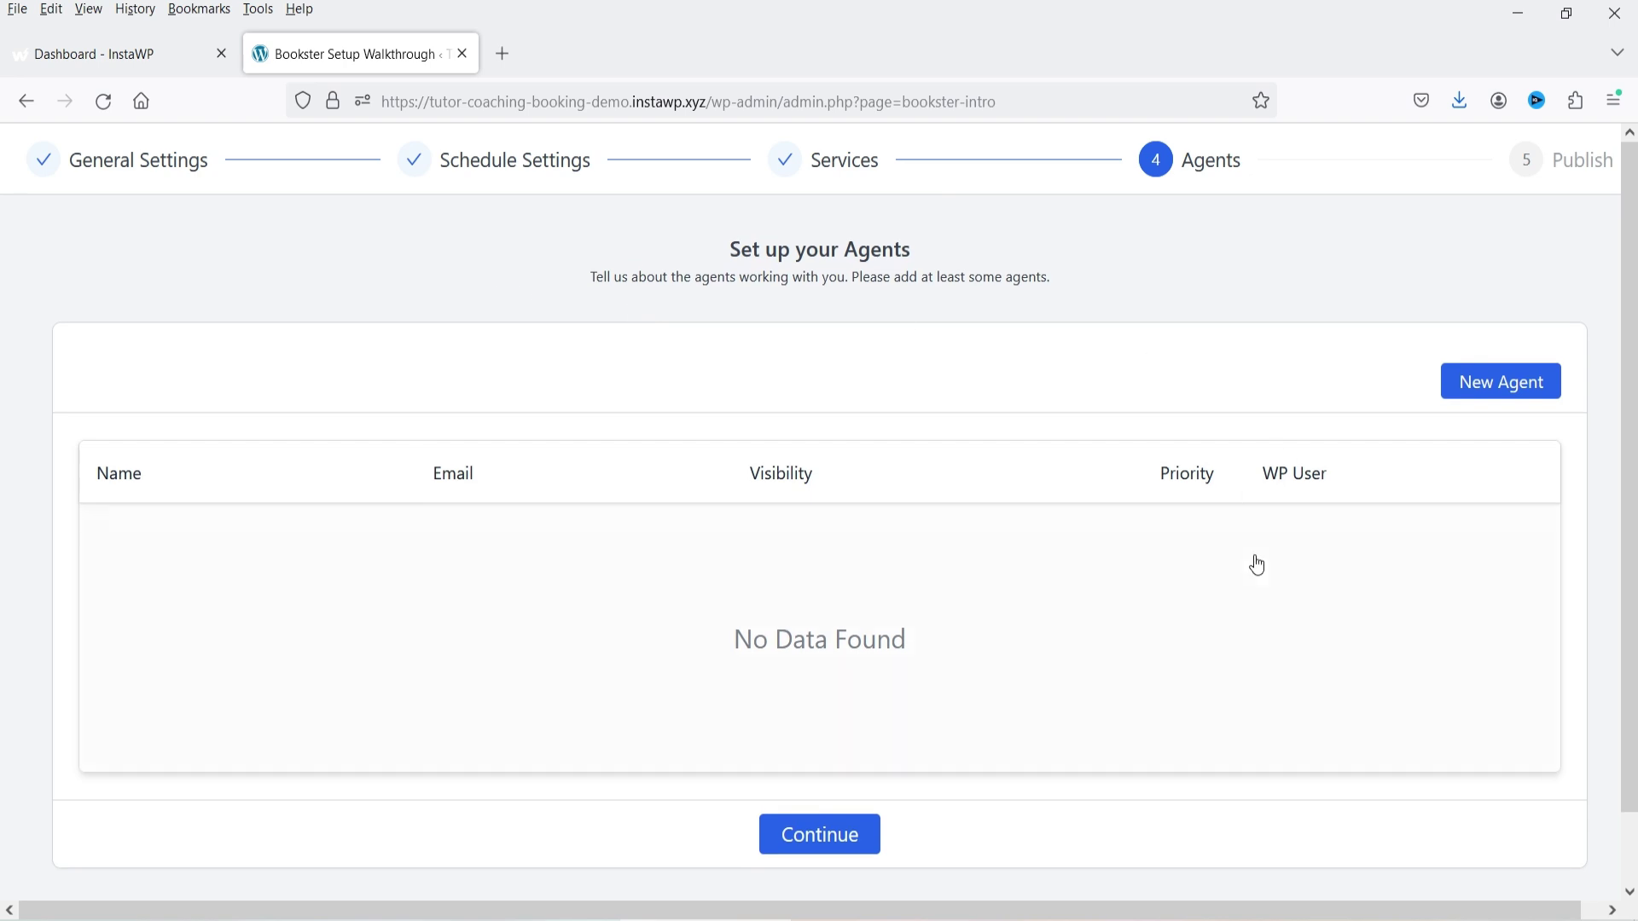
- Start a new agent and upload the Dentist-1 picture from the Desktop as the profile photo
click(1478, 390)
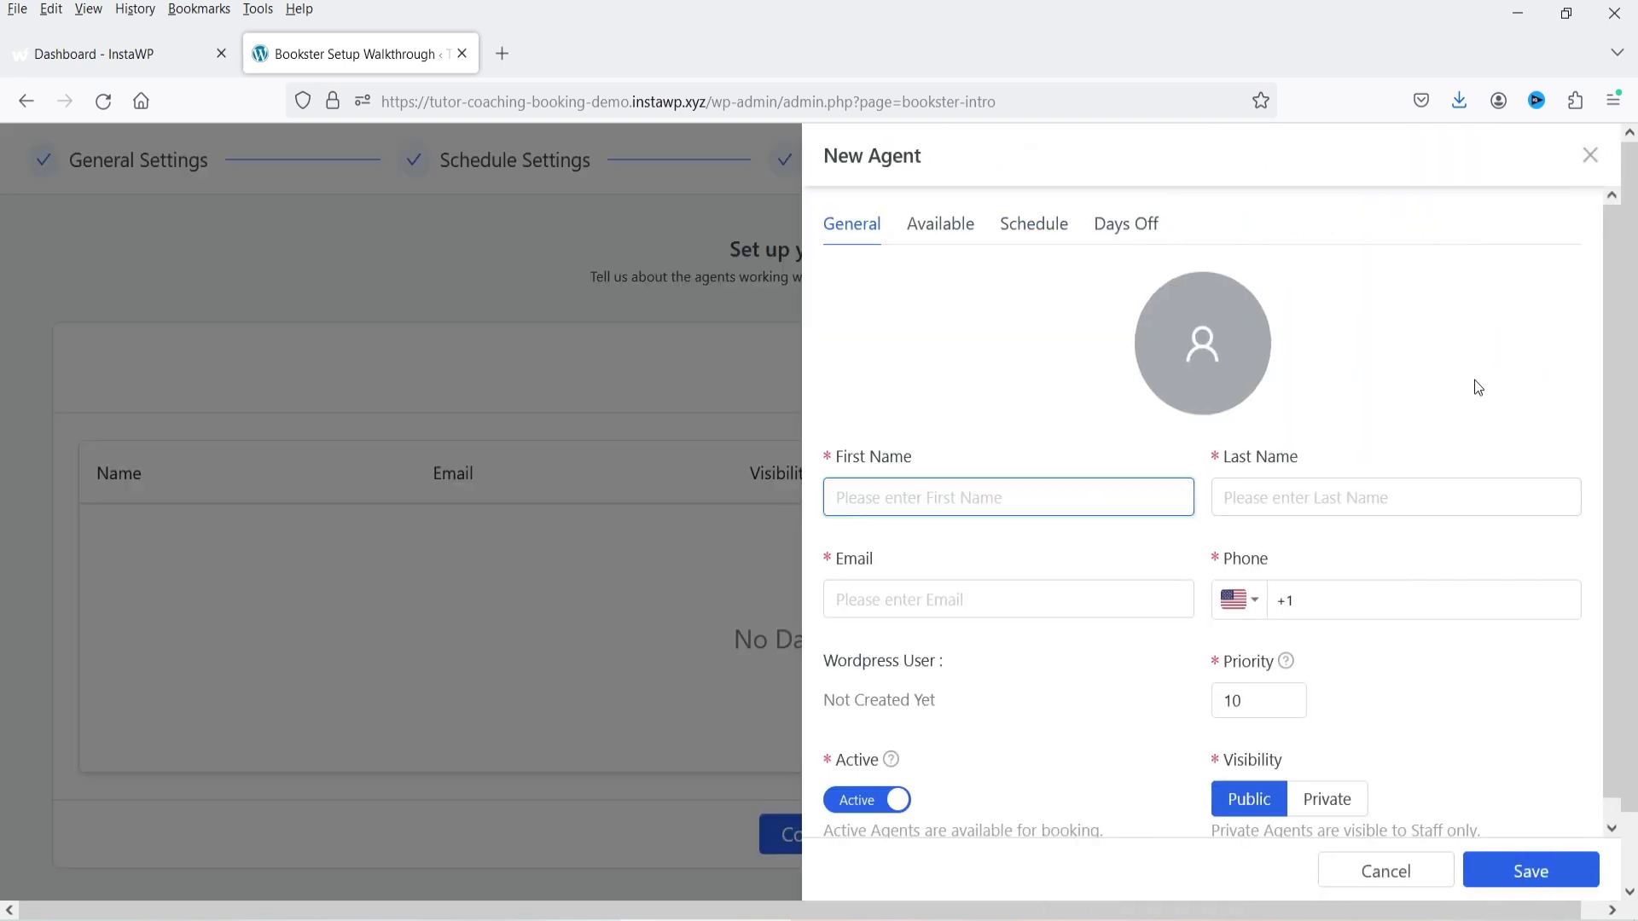
click(1194, 350)
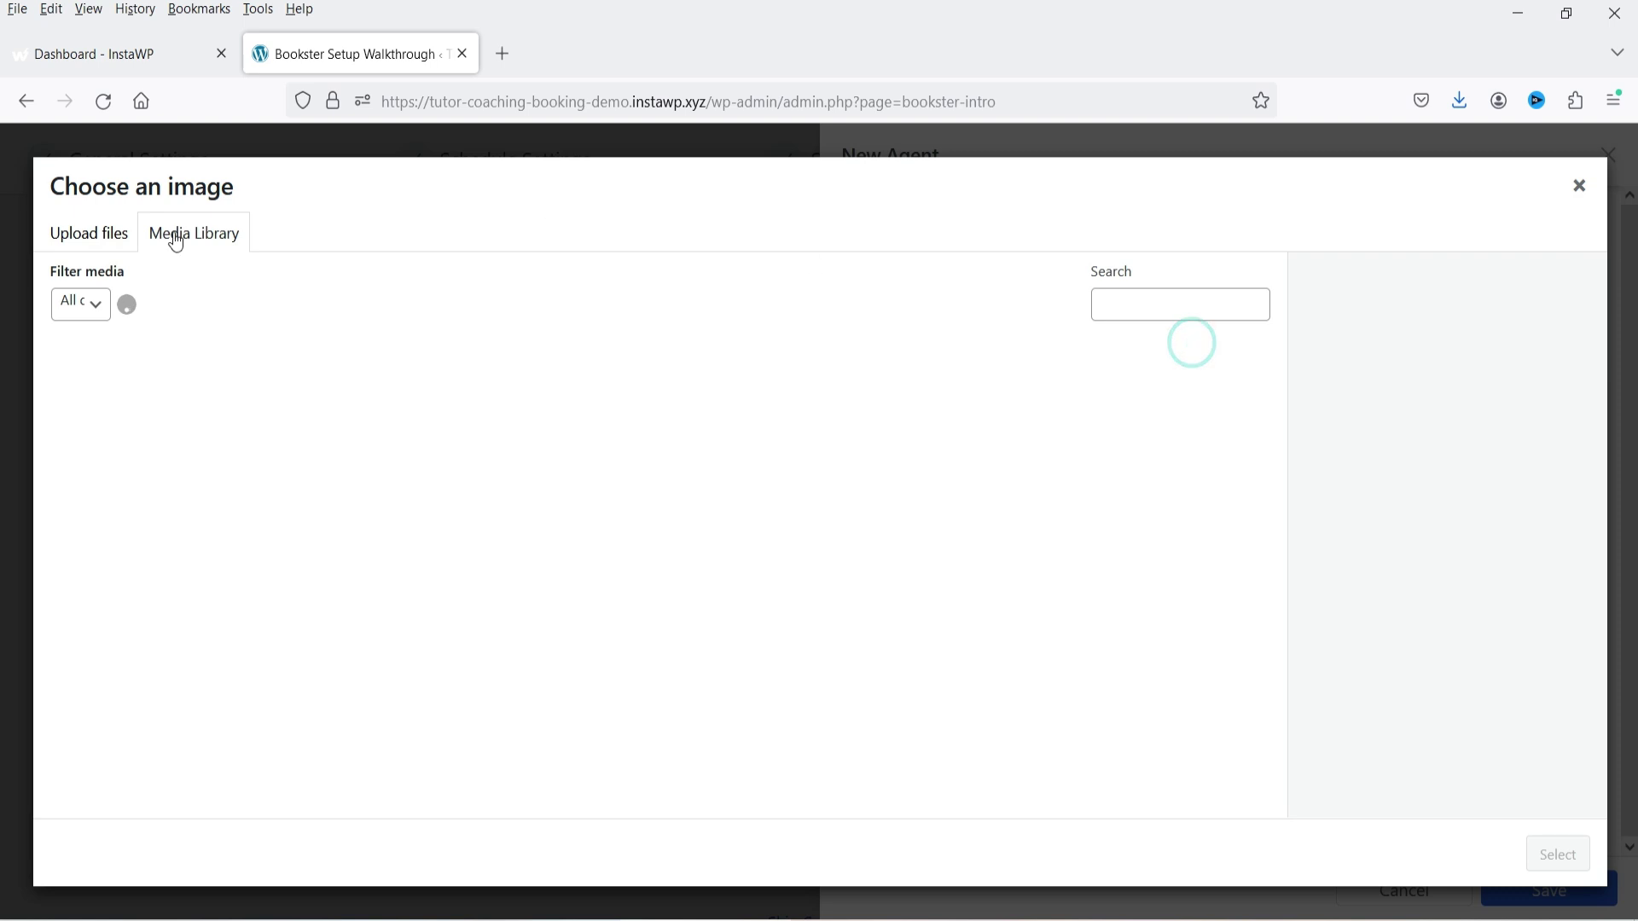
click(93, 236)
click(793, 555)
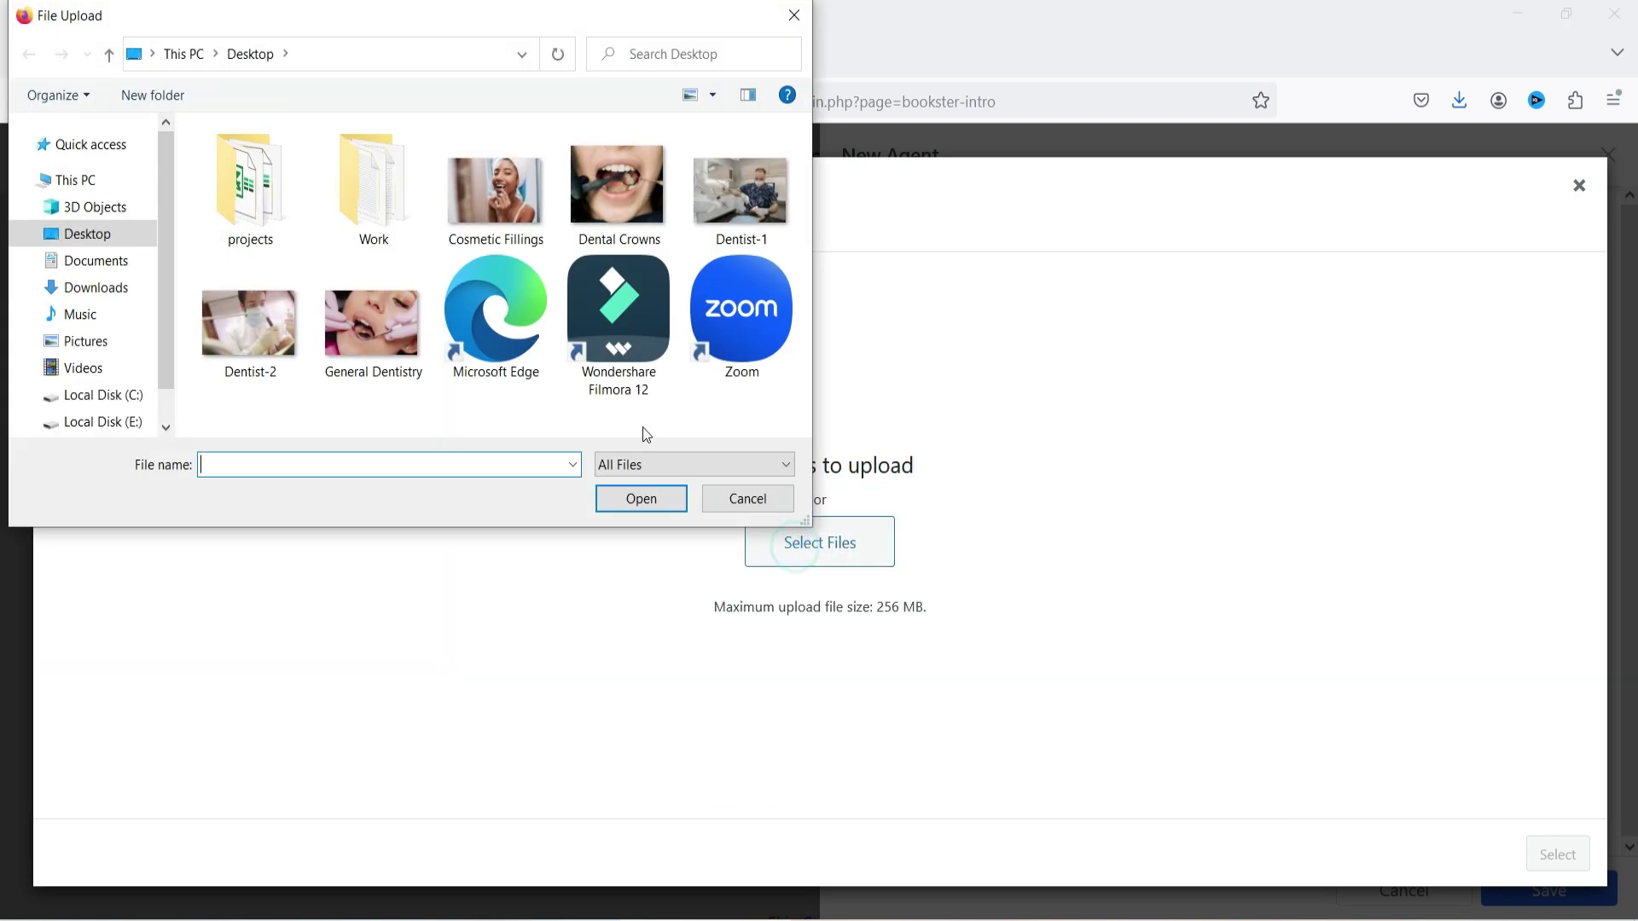
click(761, 199)
double_click(761, 198)
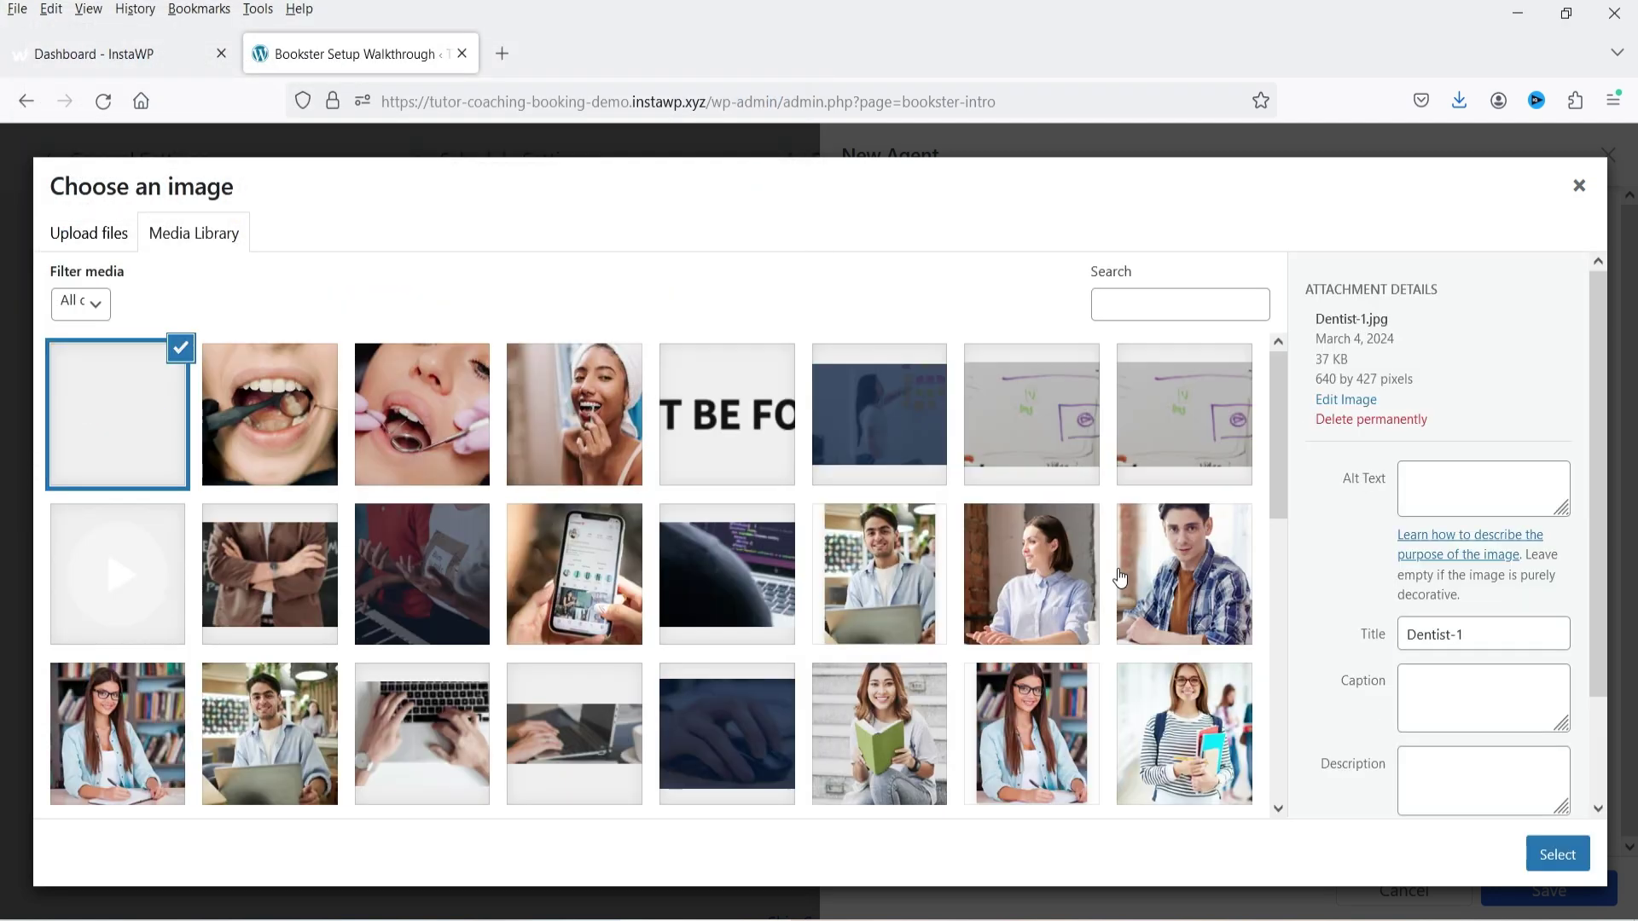
click(1572, 855)
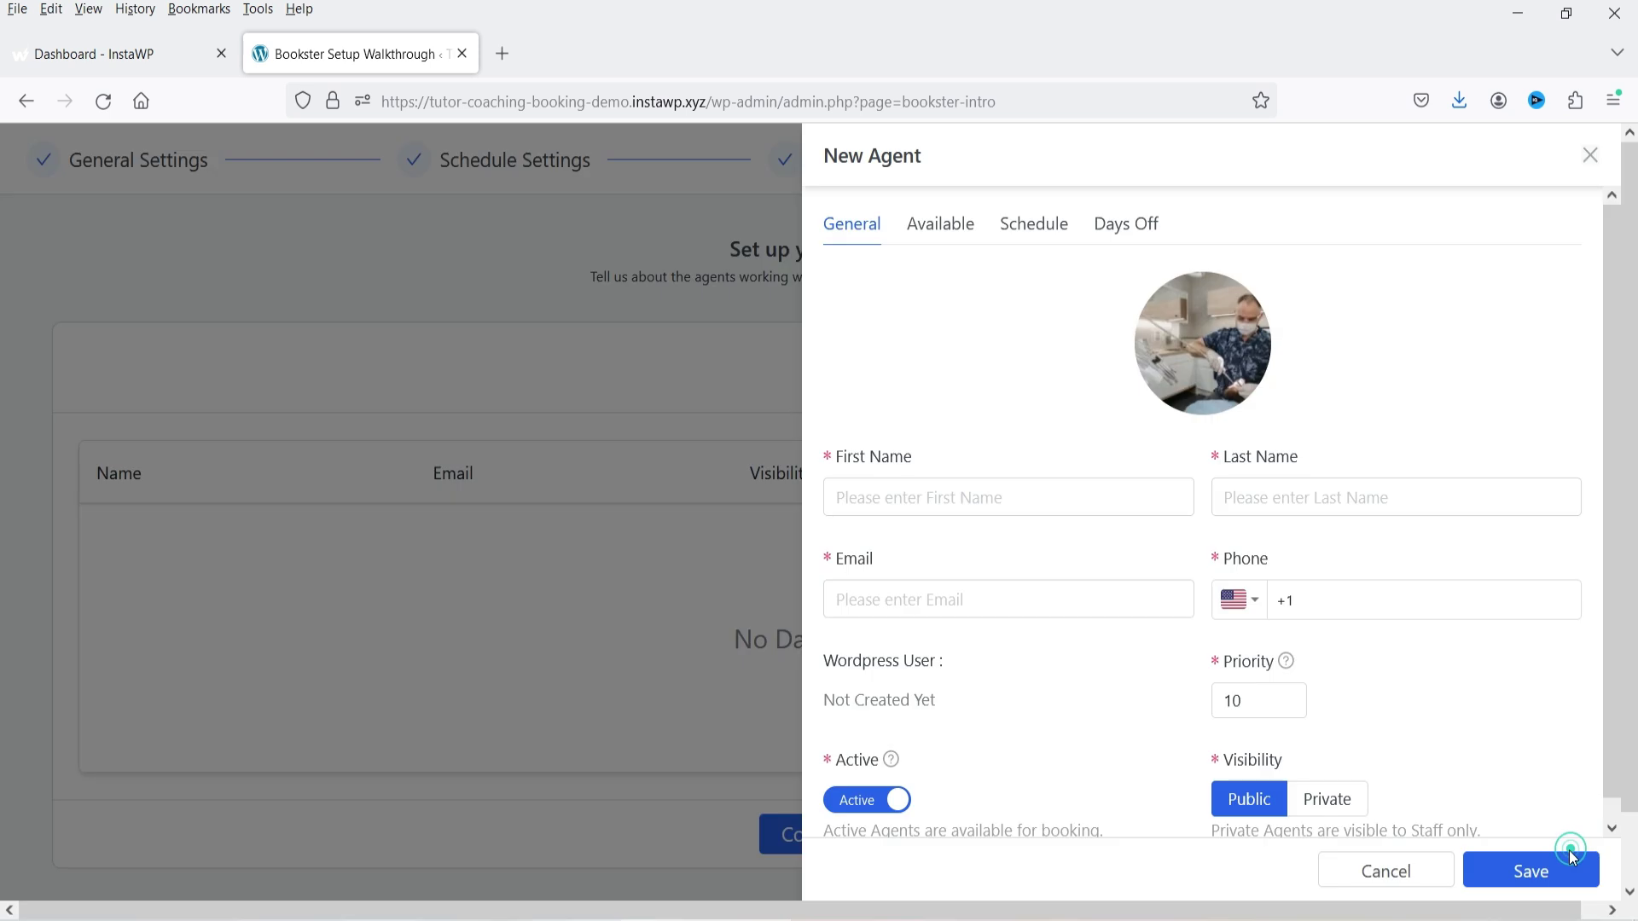
- Fill in the new agent's first name, last name, email and phone number
click(935, 509)
text(John)
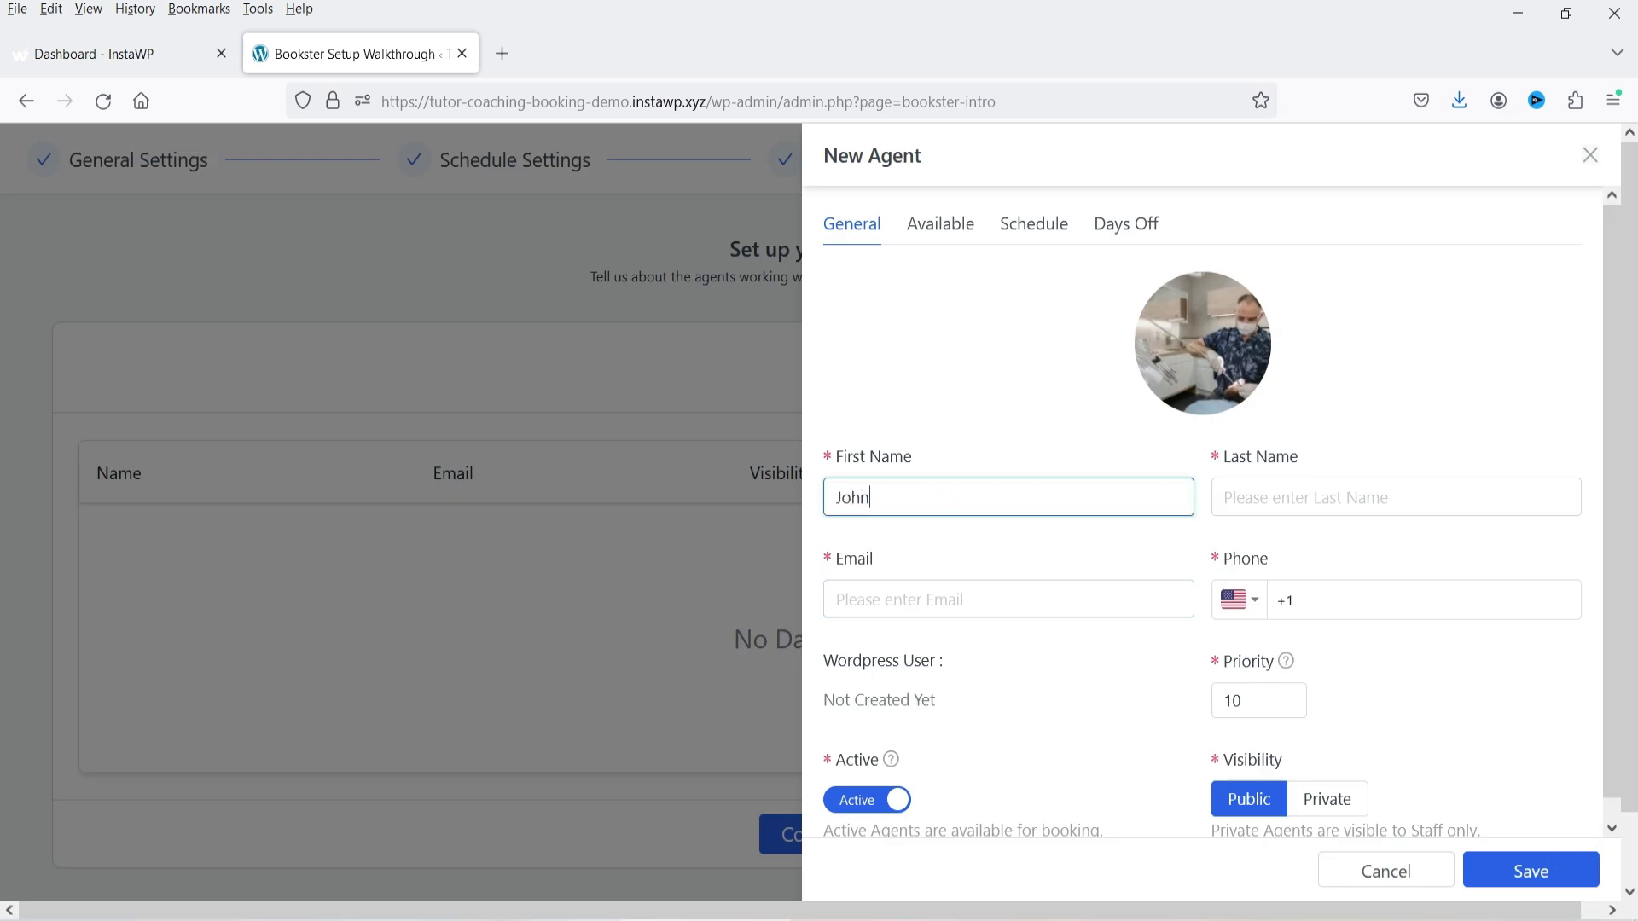
key(Tab)
text(Do)
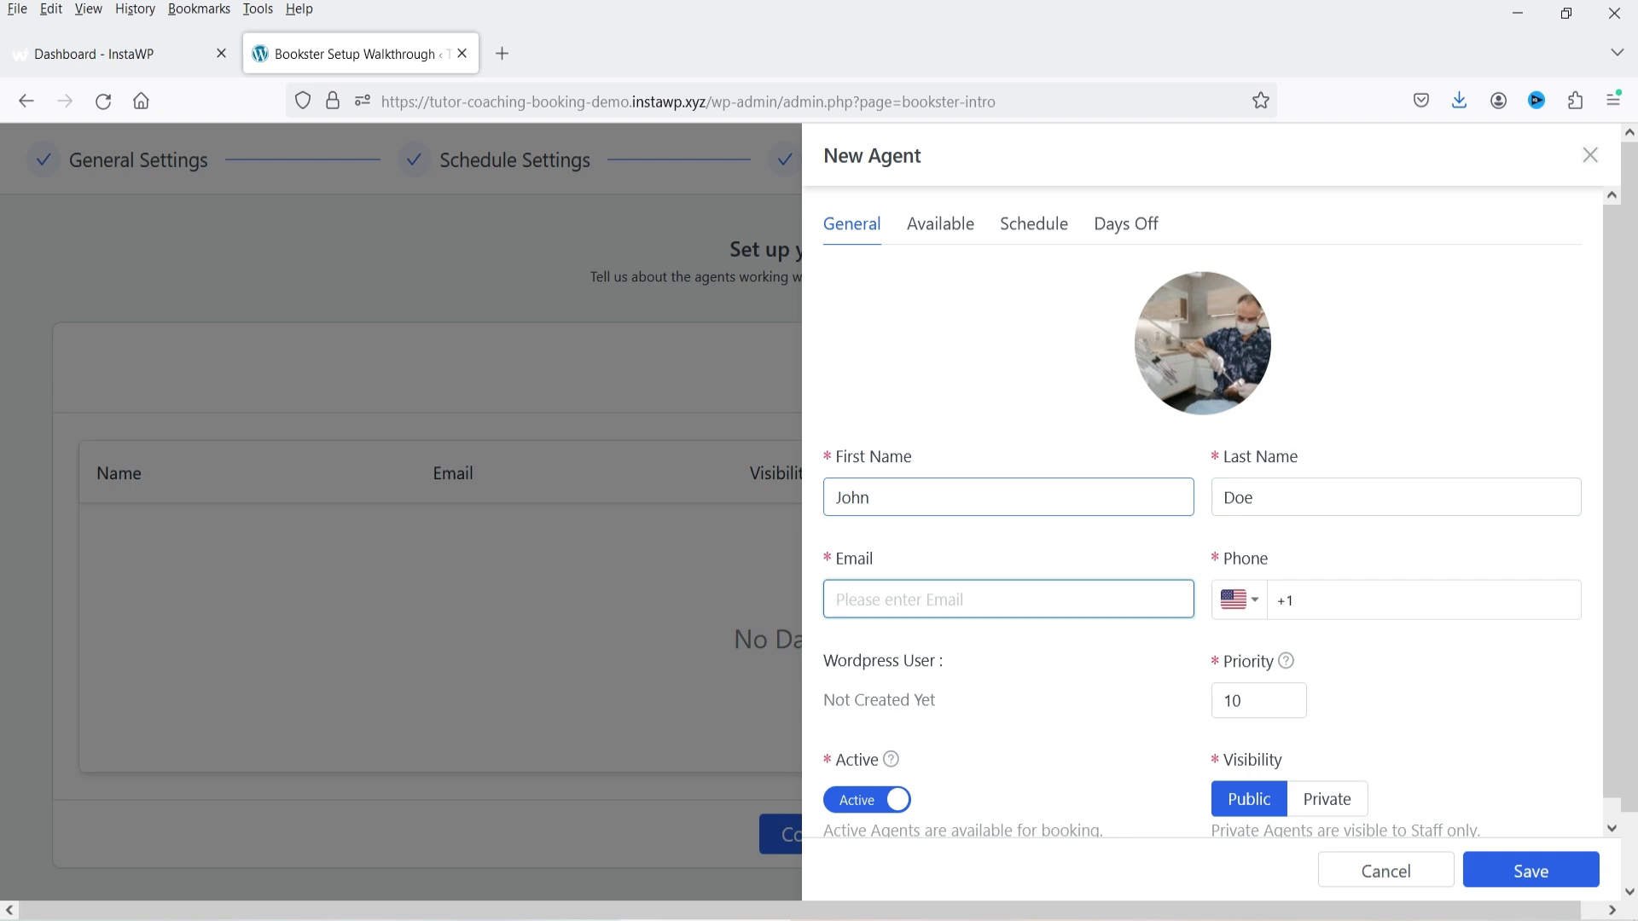
text(john@)
click(928, 631)
click(1360, 601)
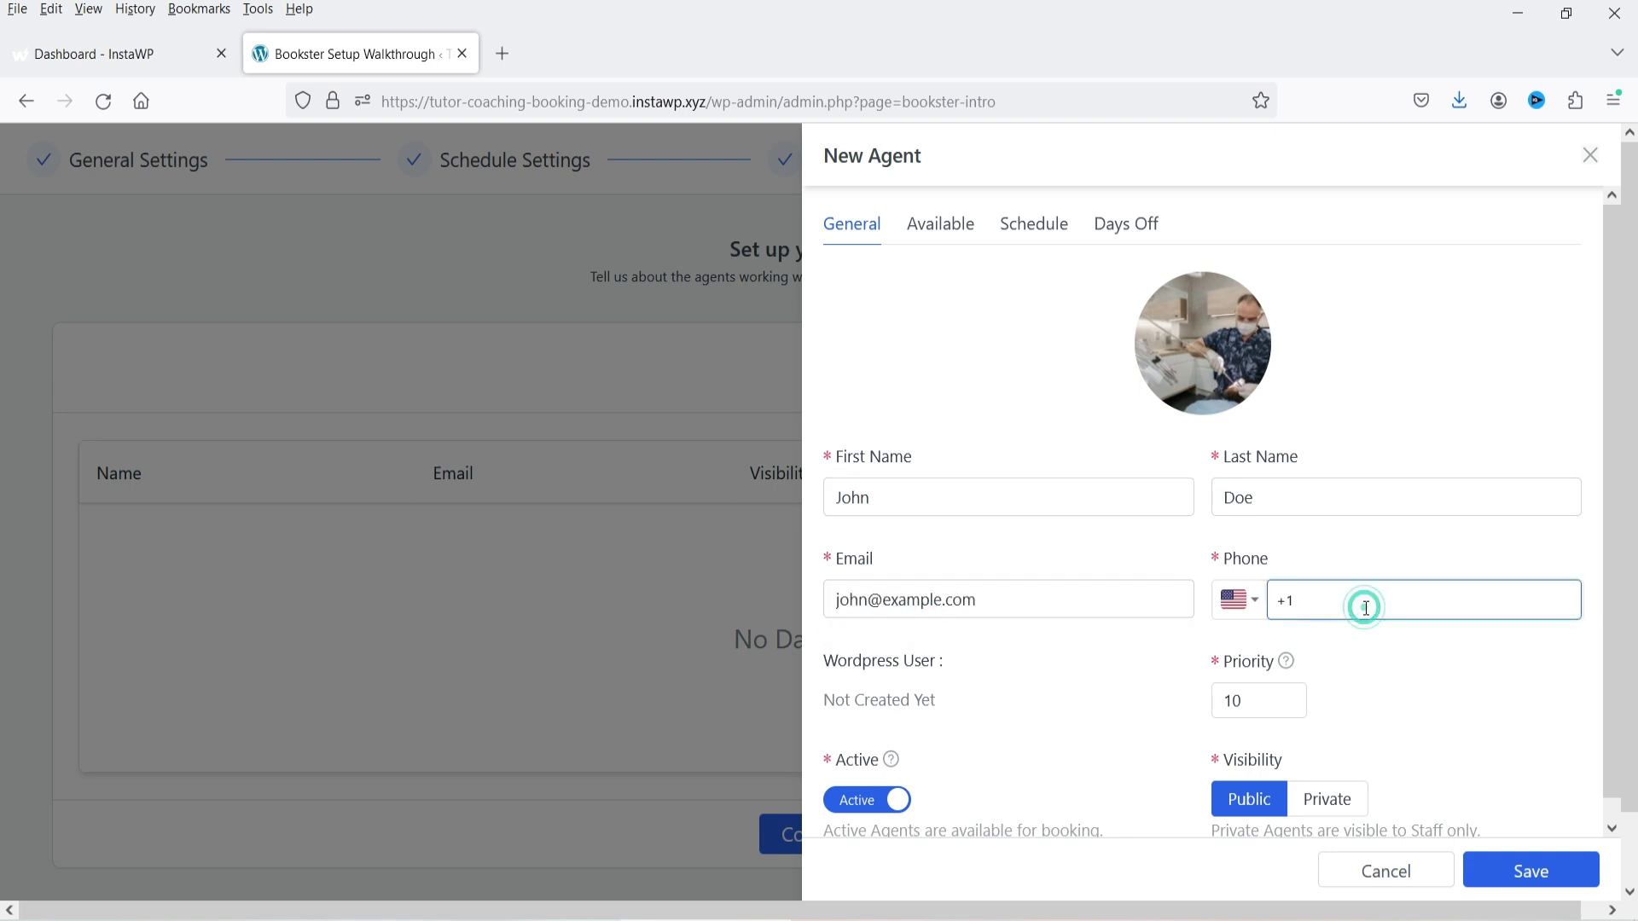
text(111) 111-1111)
scroll(968, 682, down, 1)
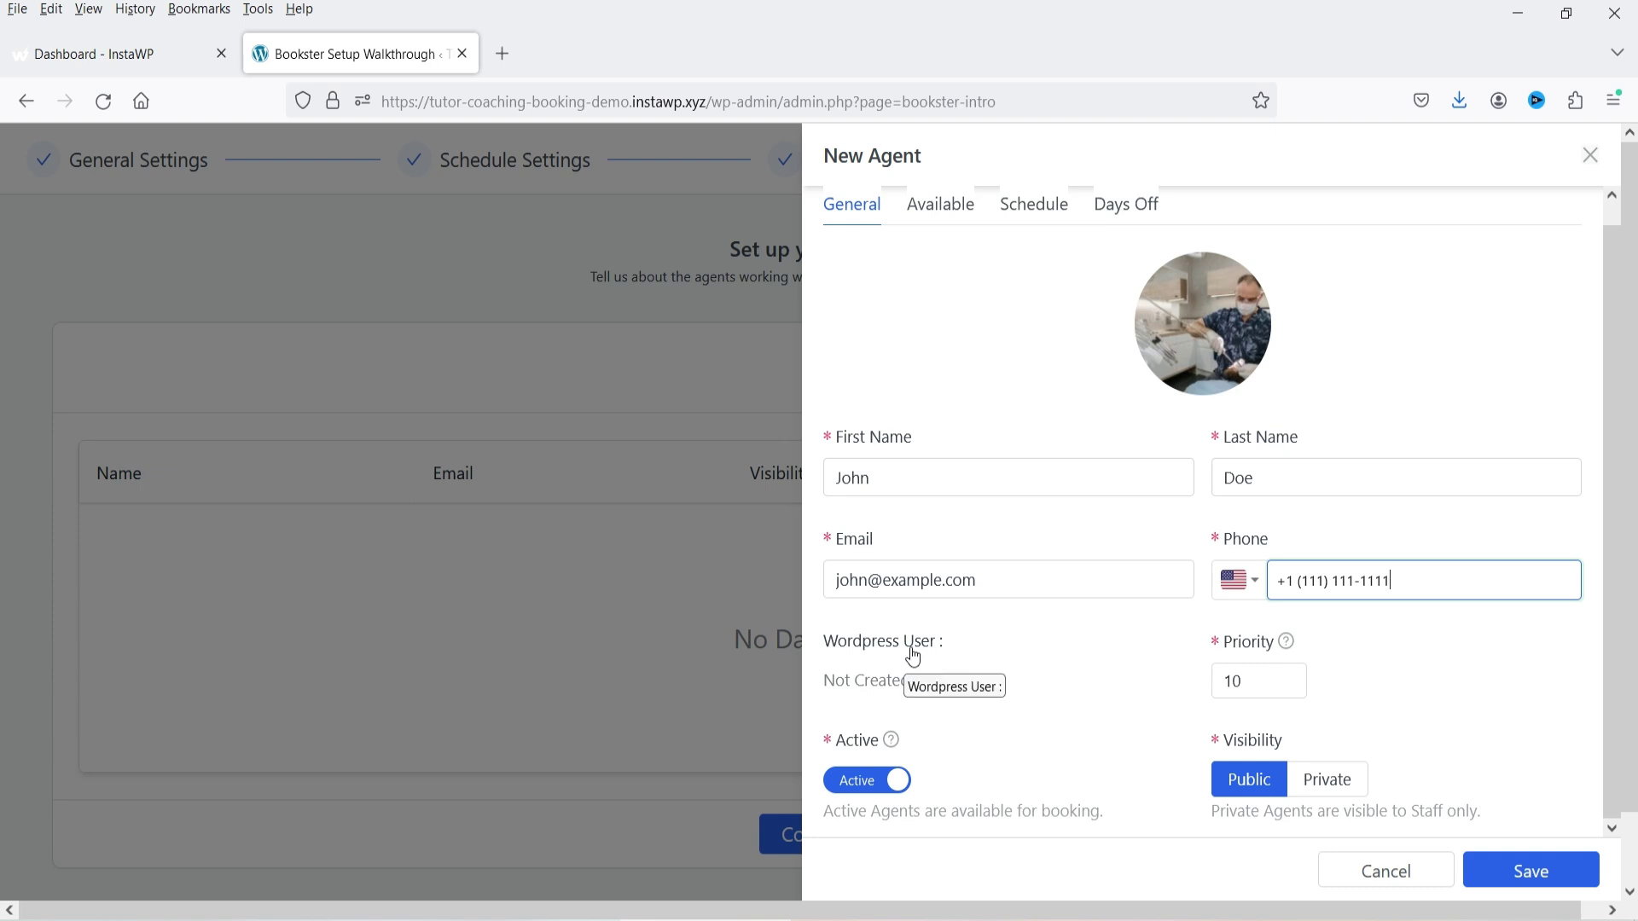
- Set the new agent's priority to 1, keep all services available, and enable a custom weekly schedule for the agent
double_click(1259, 681)
text(1)
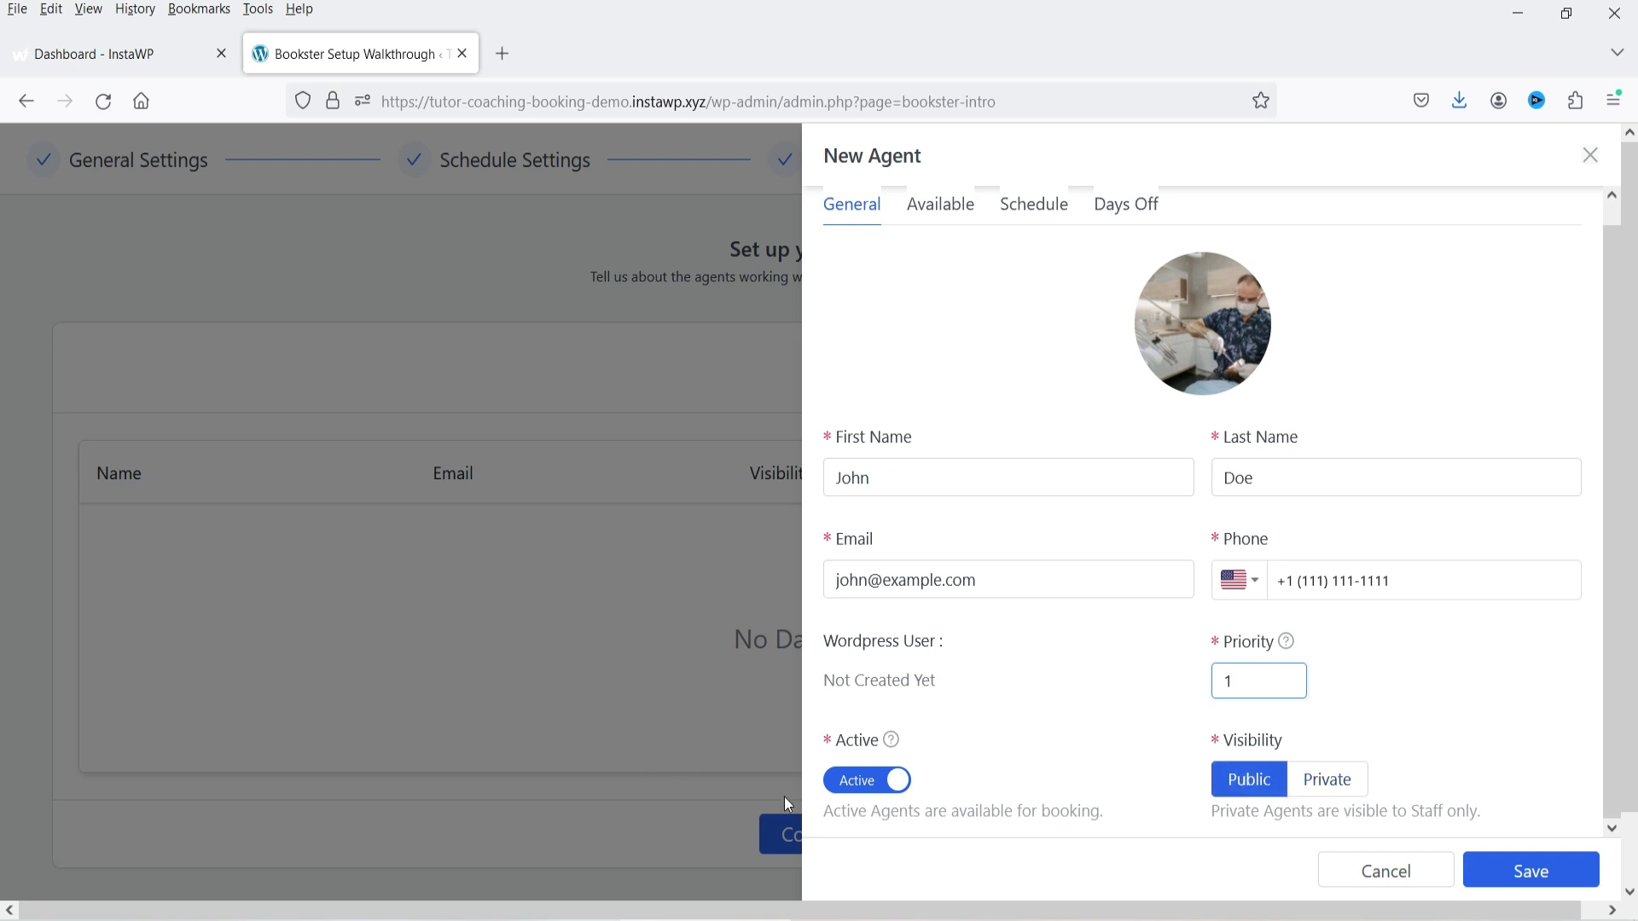
scroll(1179, 743, up, 1)
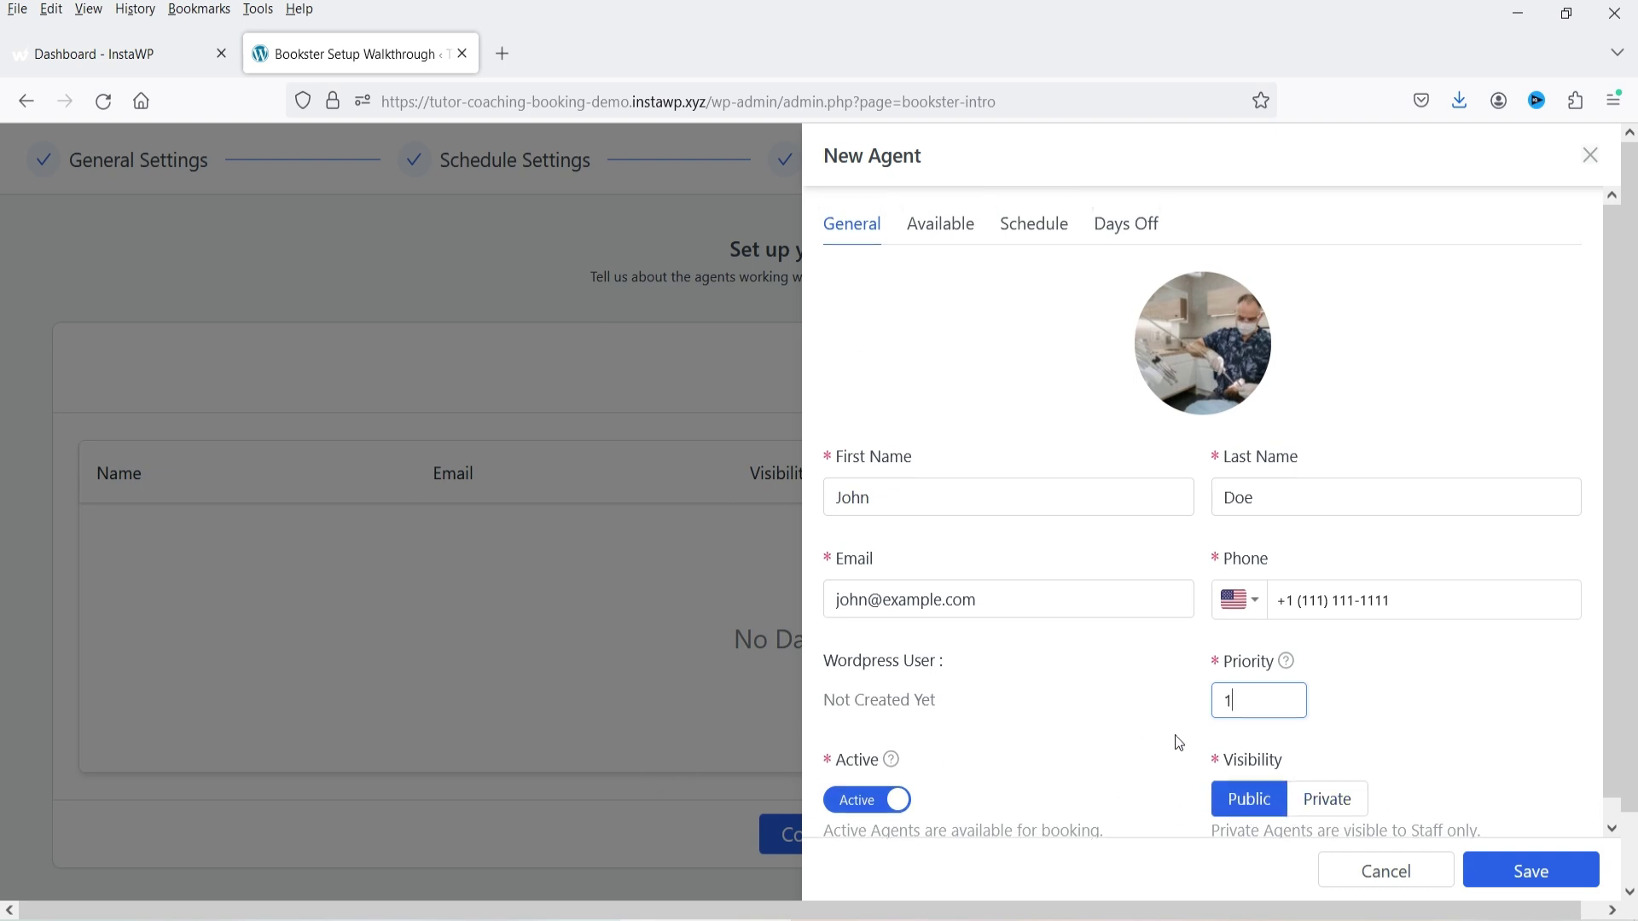
click(947, 230)
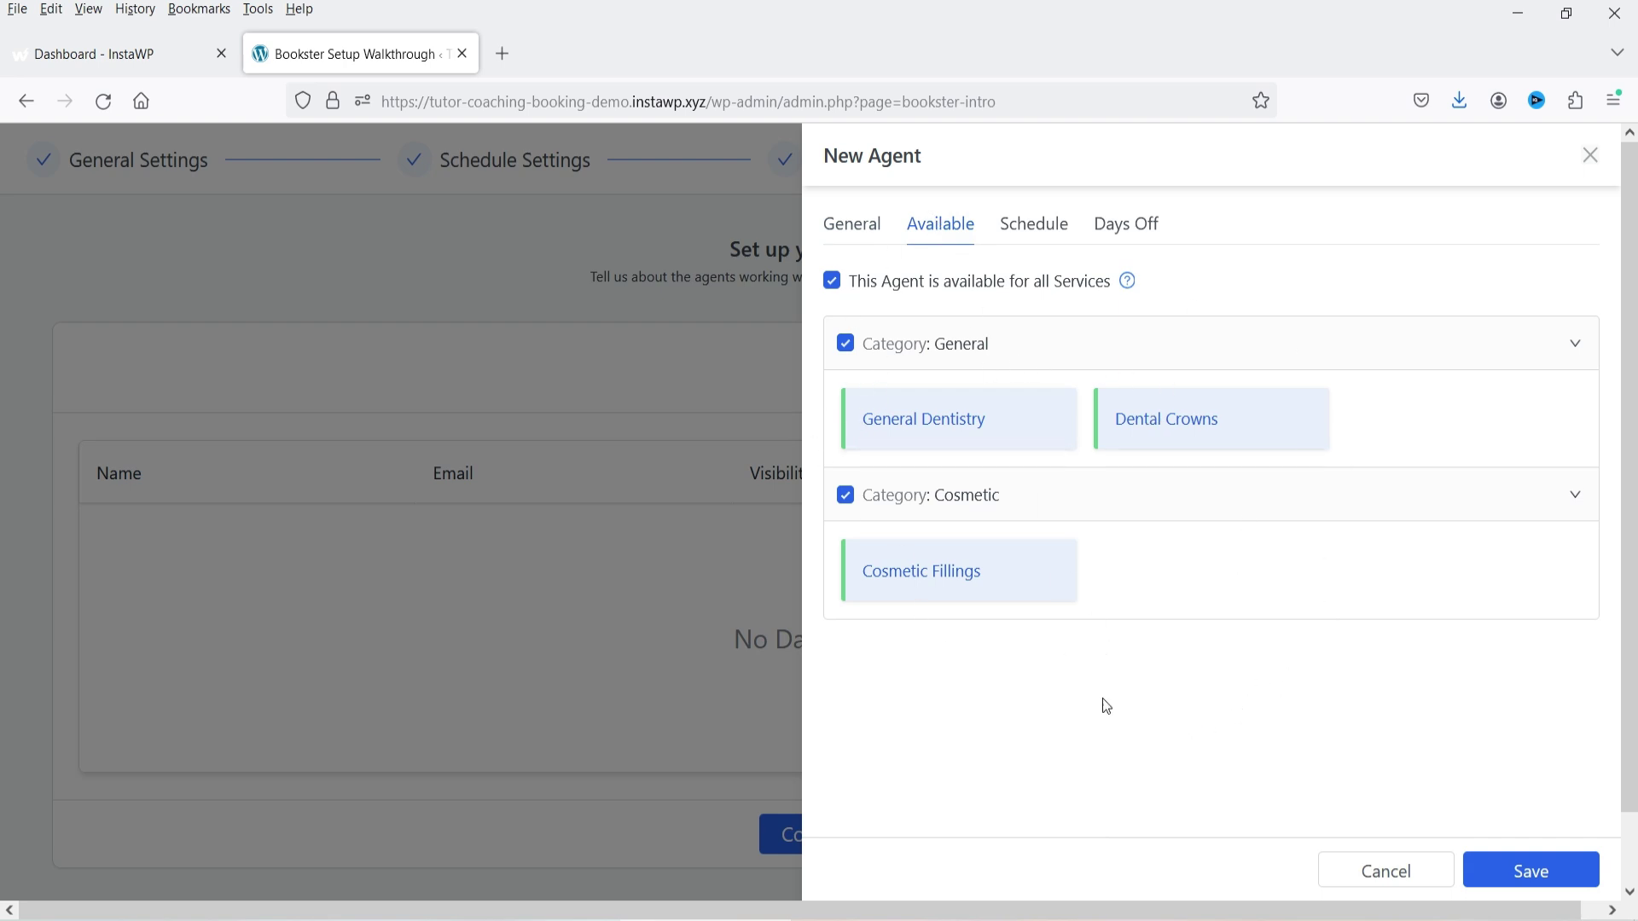
click(1040, 232)
click(879, 287)
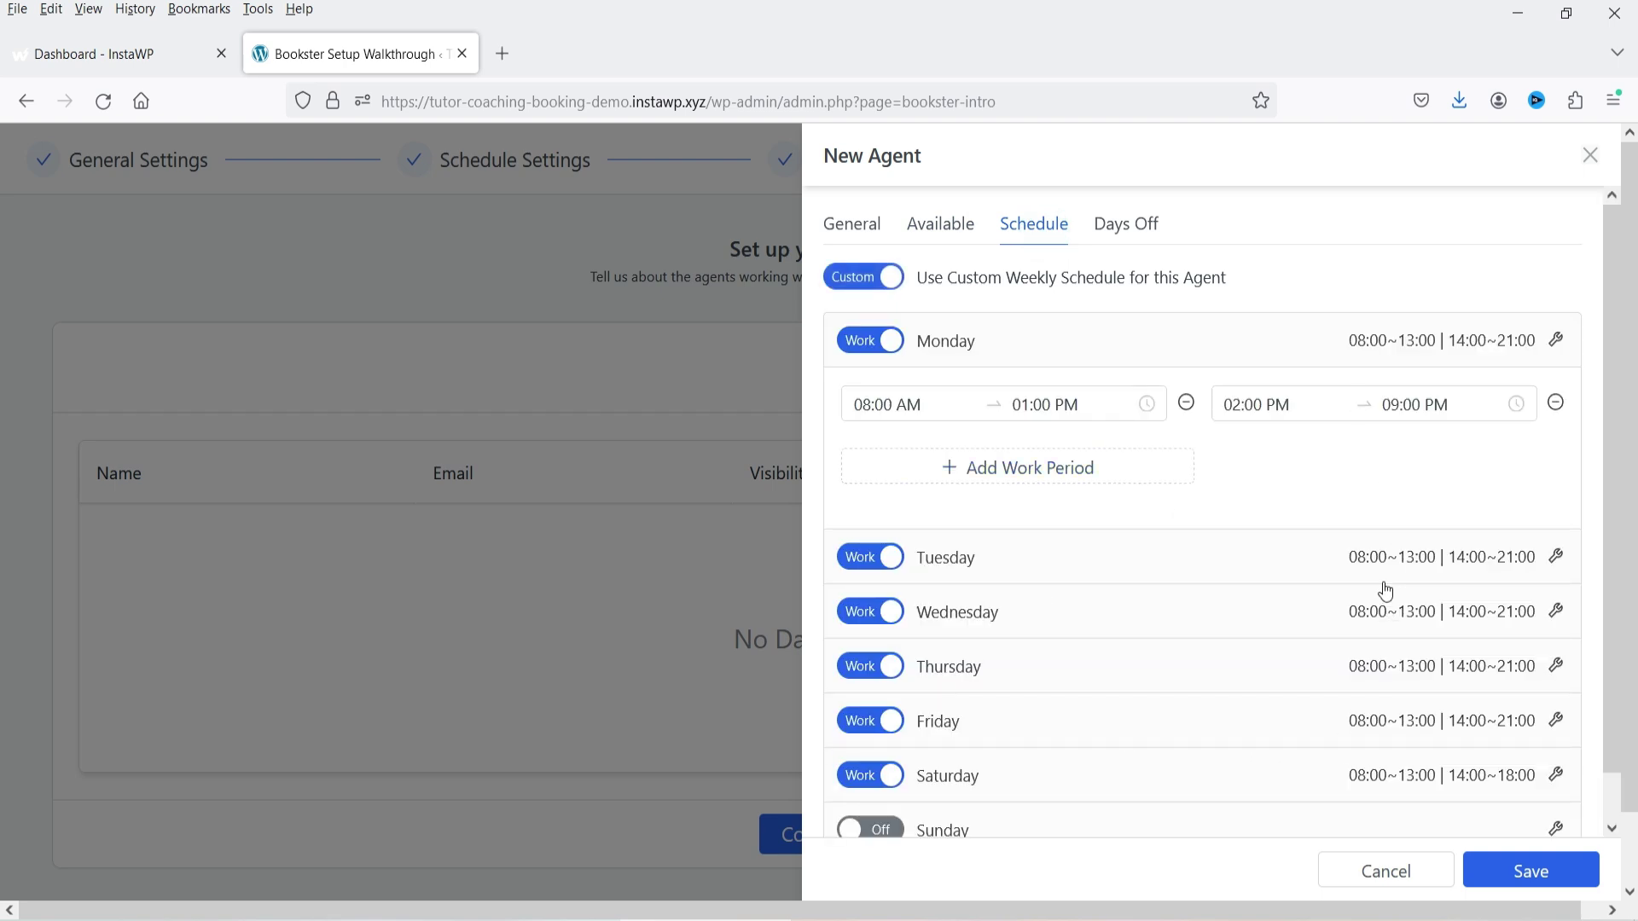
- Enable custom days off for the agent and mark March 22 to 23, 2024 as days off
click(1124, 226)
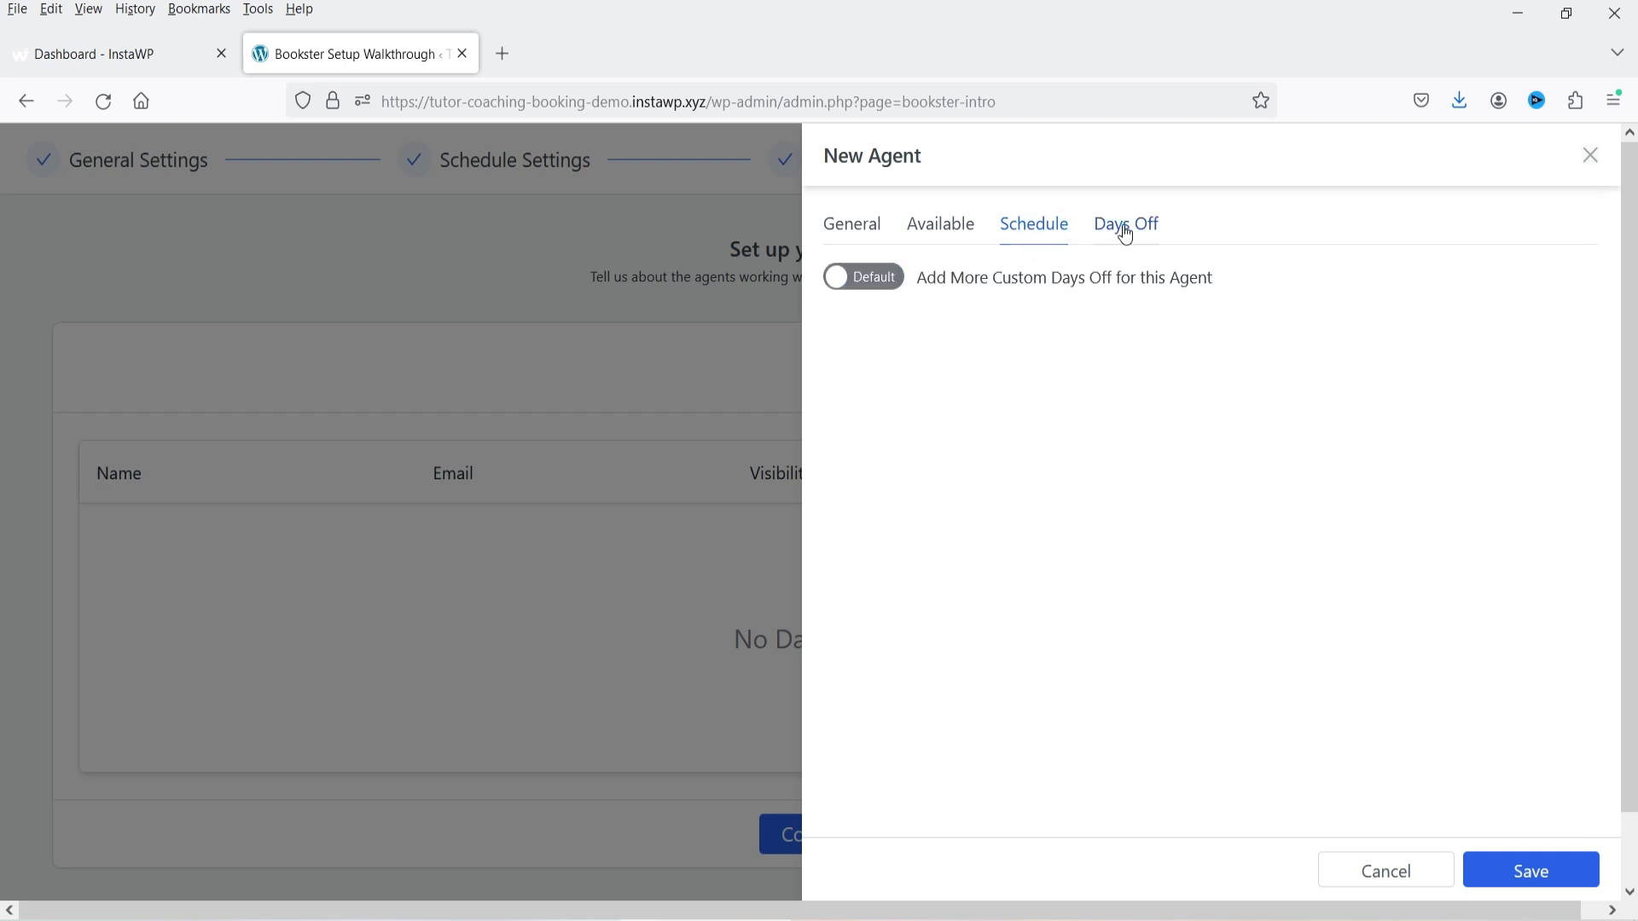
click(870, 283)
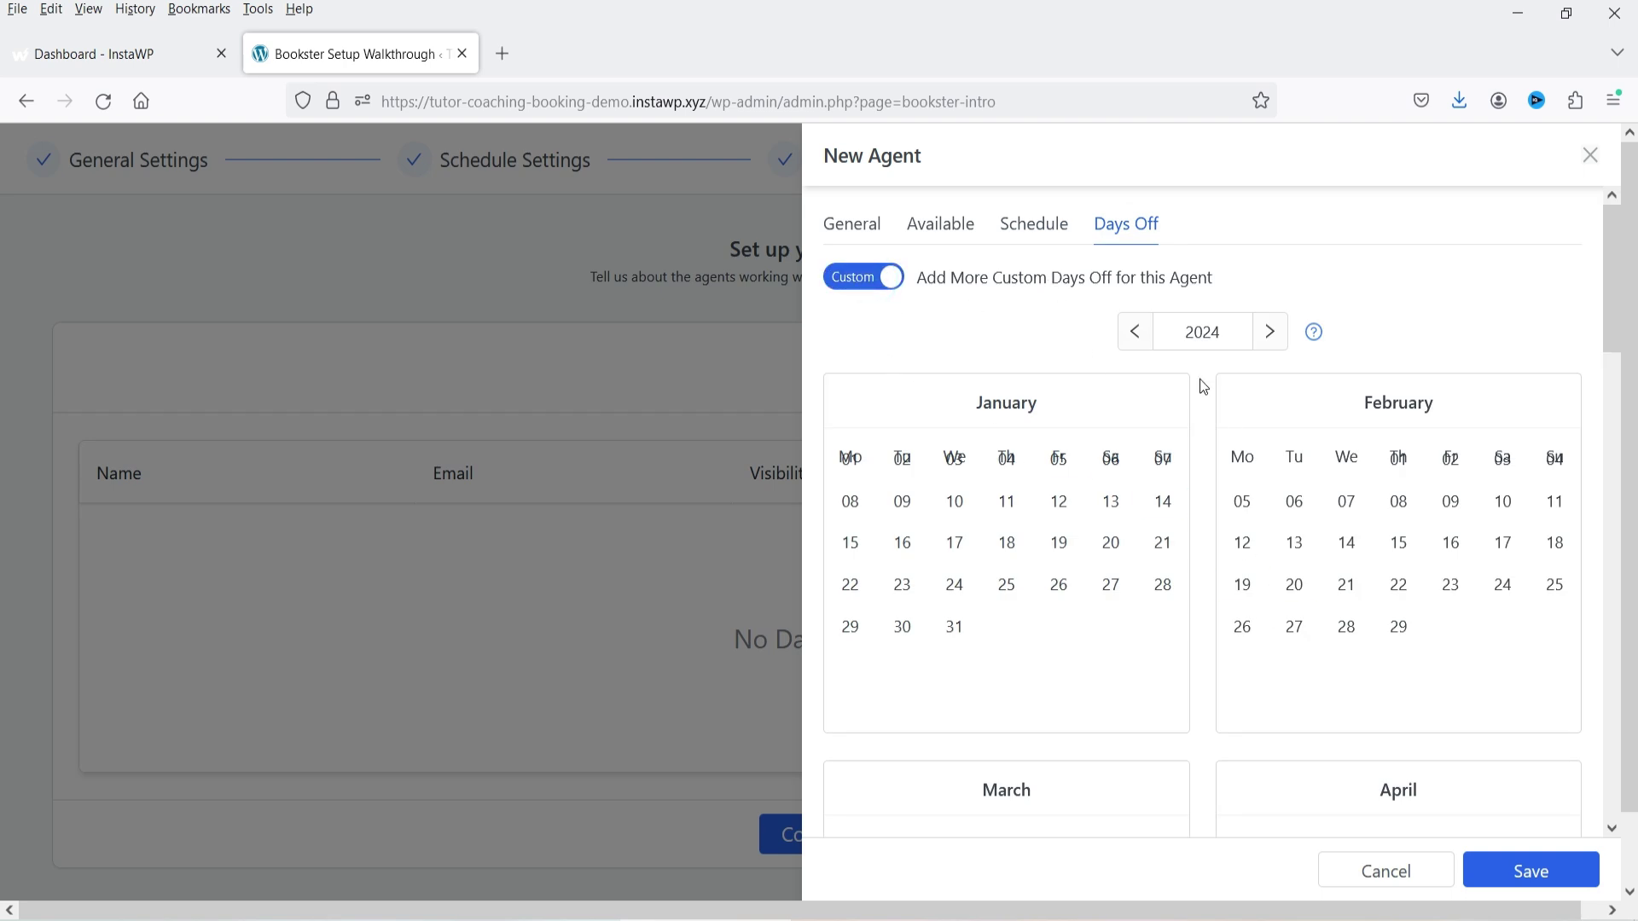
scroll(1218, 431, down, 3)
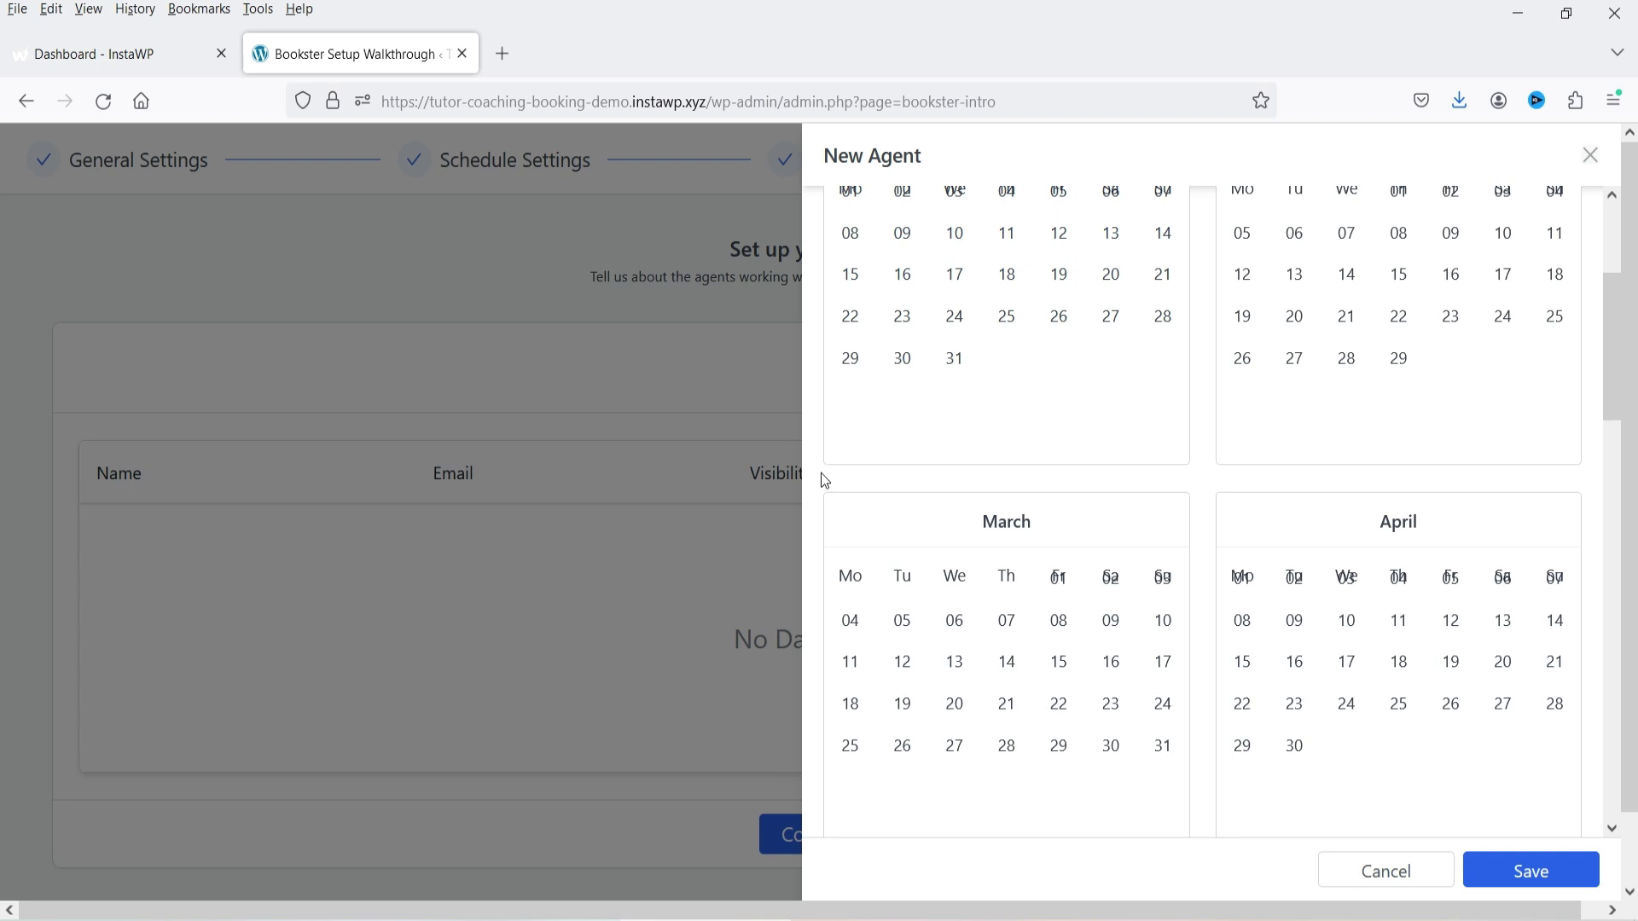
click(1073, 705)
click(1111, 746)
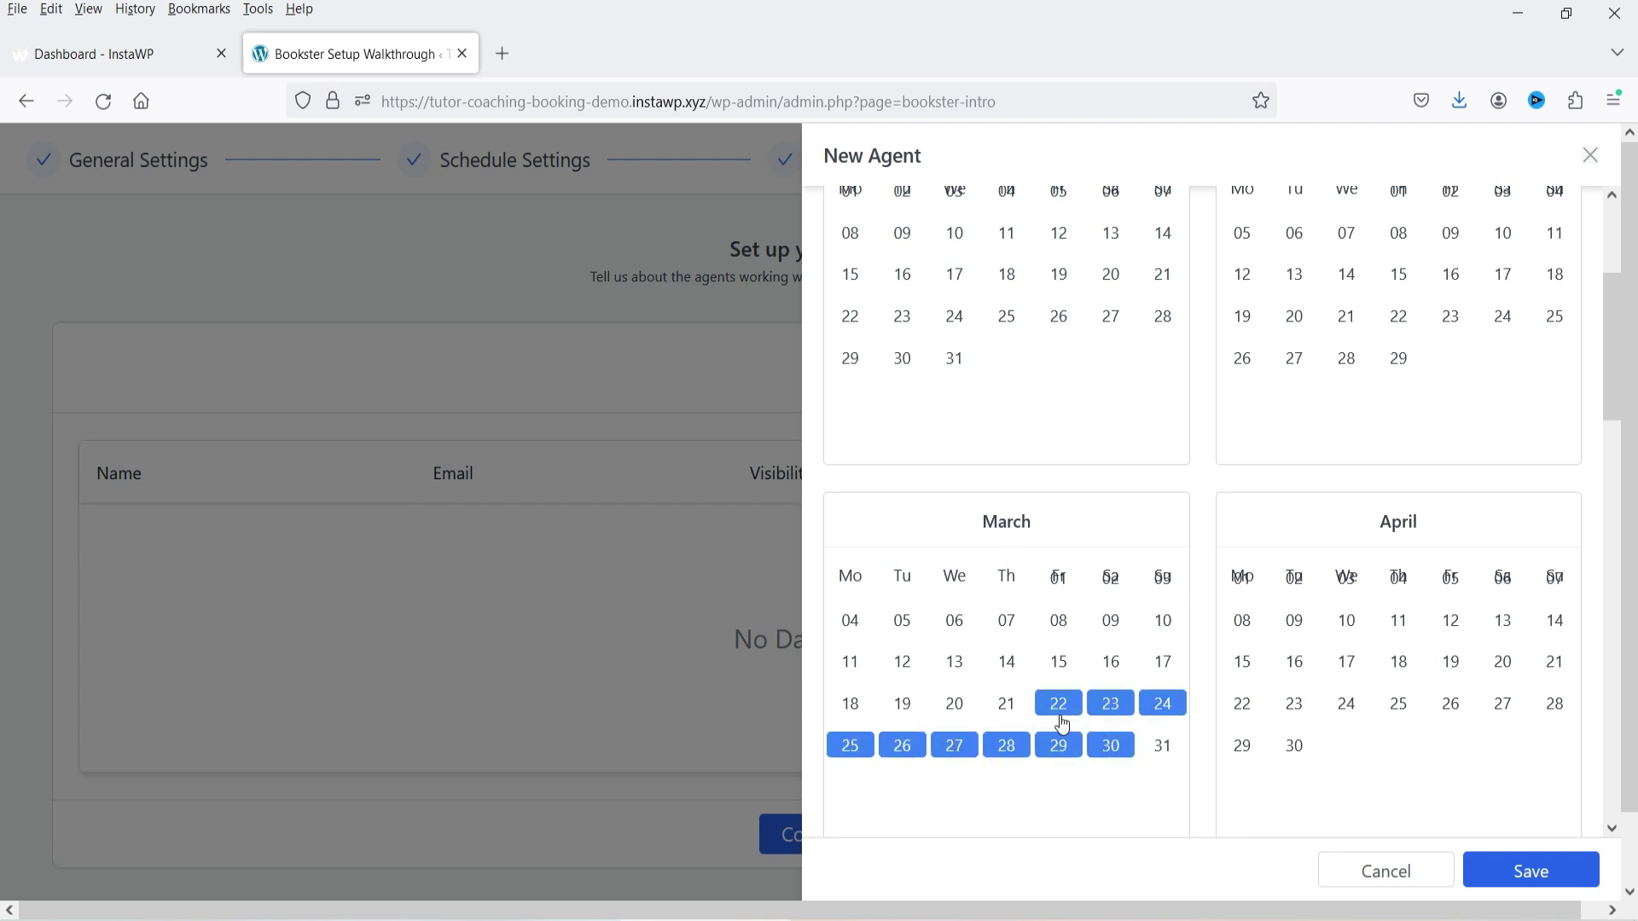
click(1059, 709)
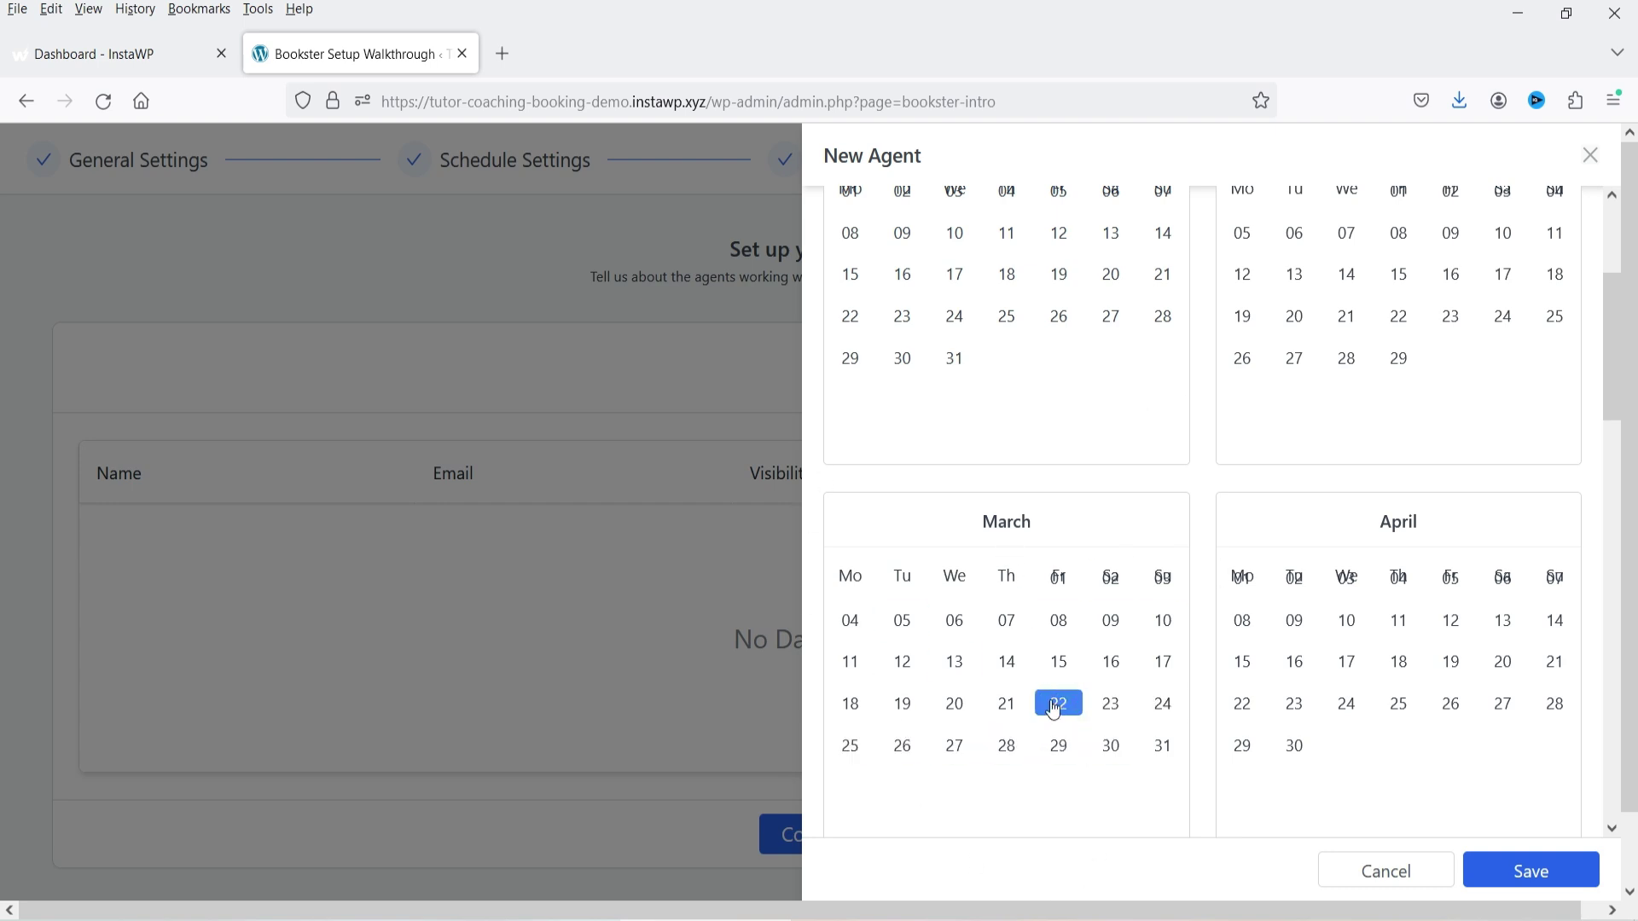
click(1109, 708)
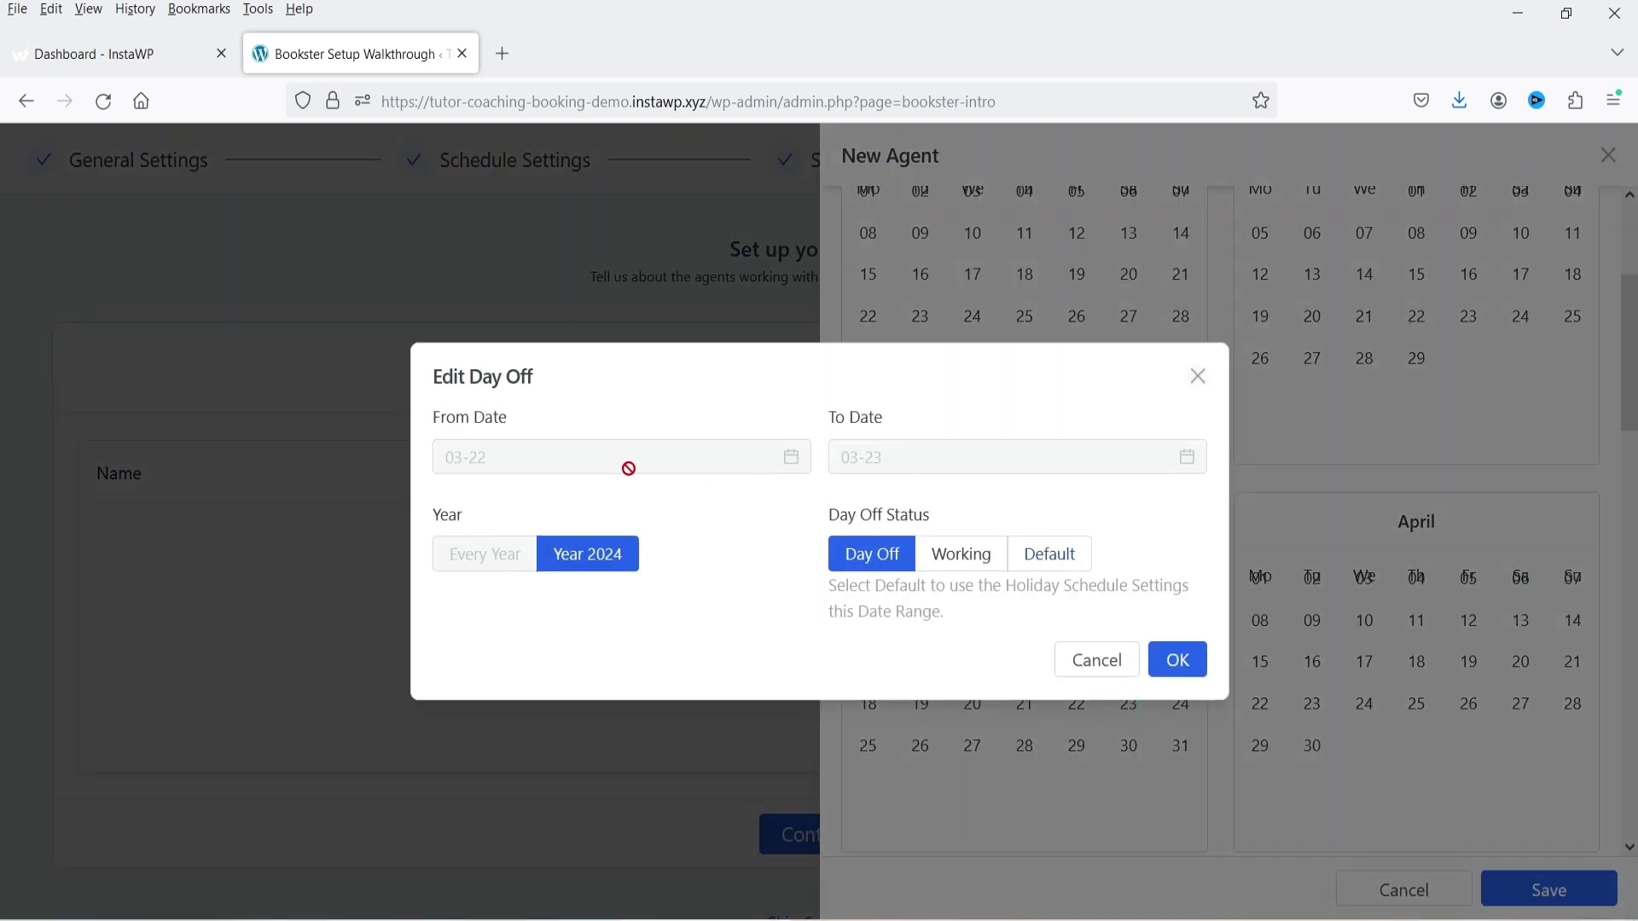
click(1178, 660)
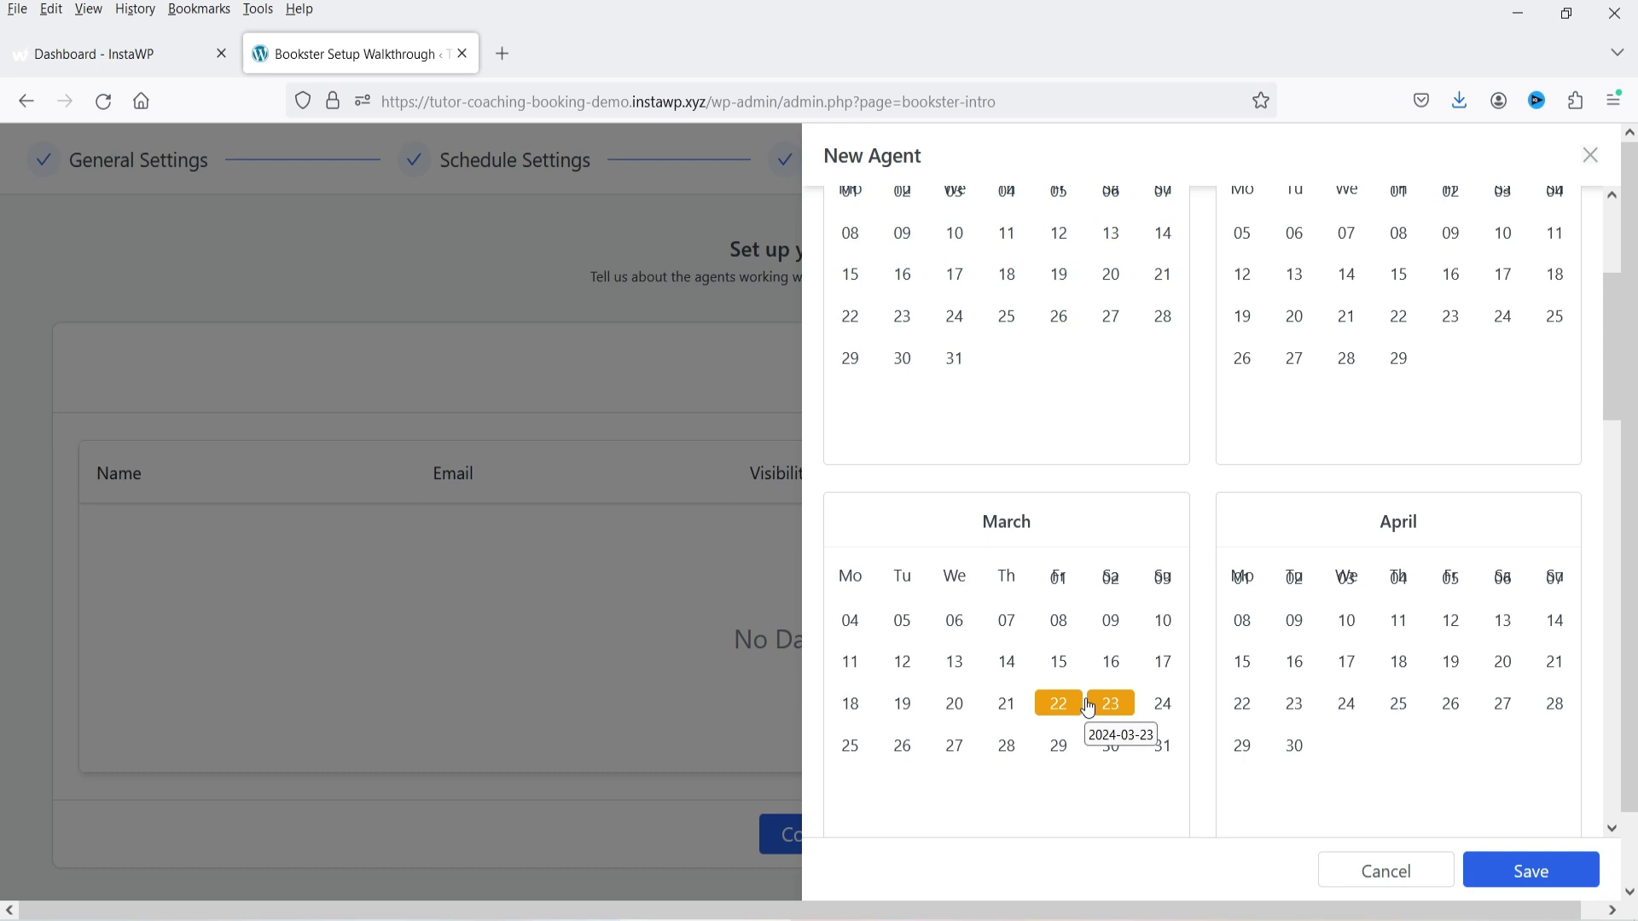
- Return to the agent's general details and save the agent
scroll(958, 289, up, 5)
click(852, 223)
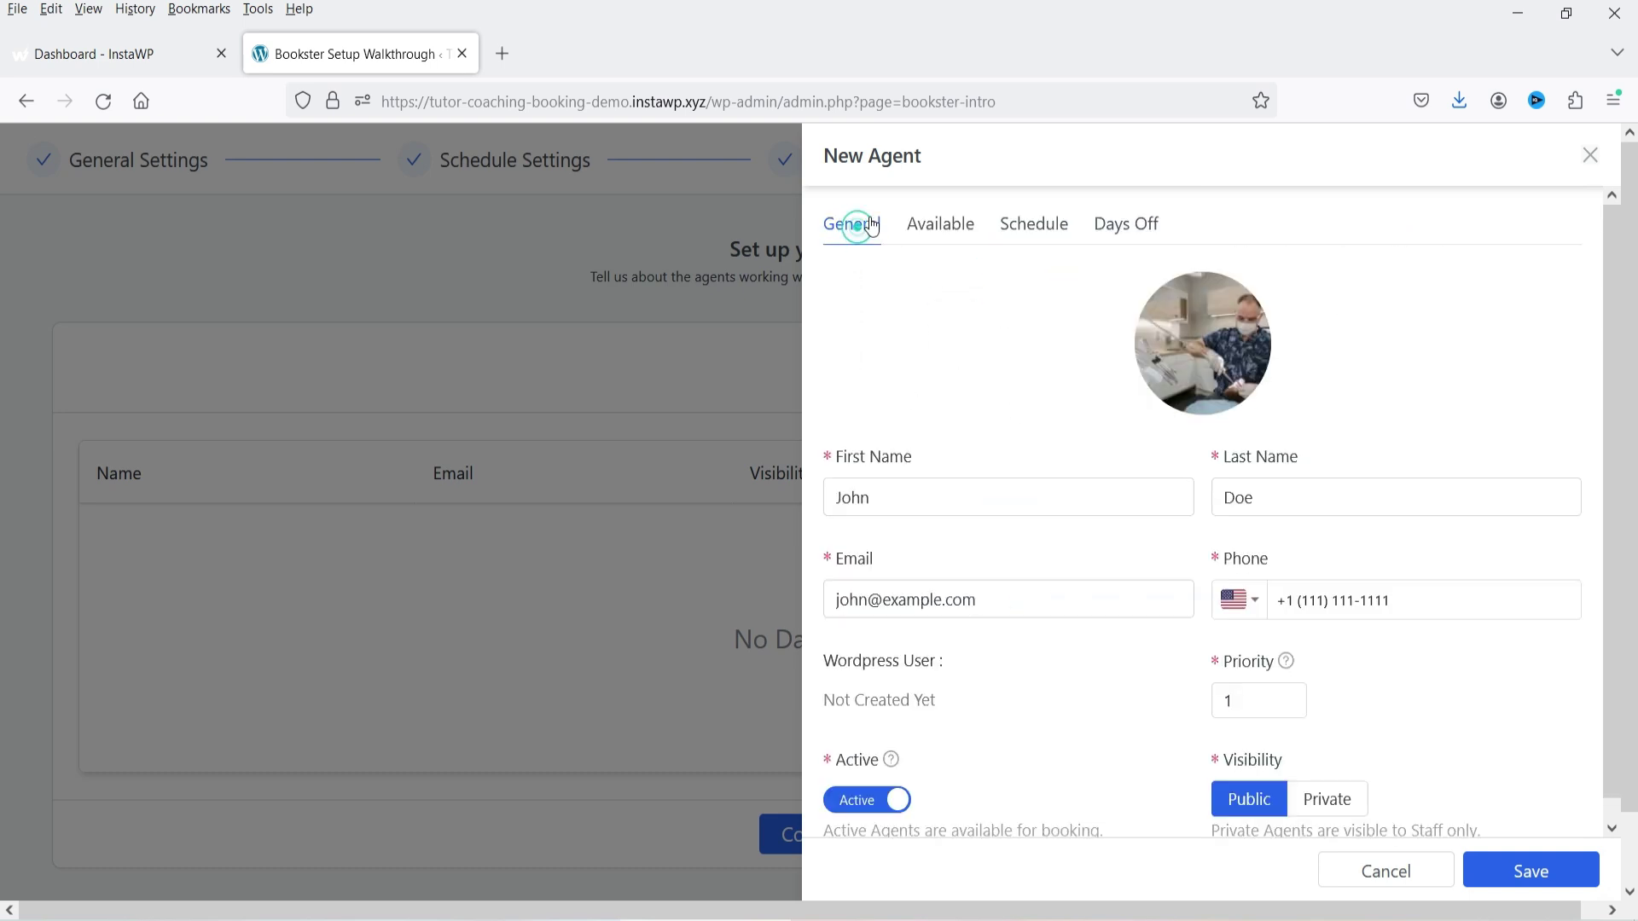
click(1561, 871)
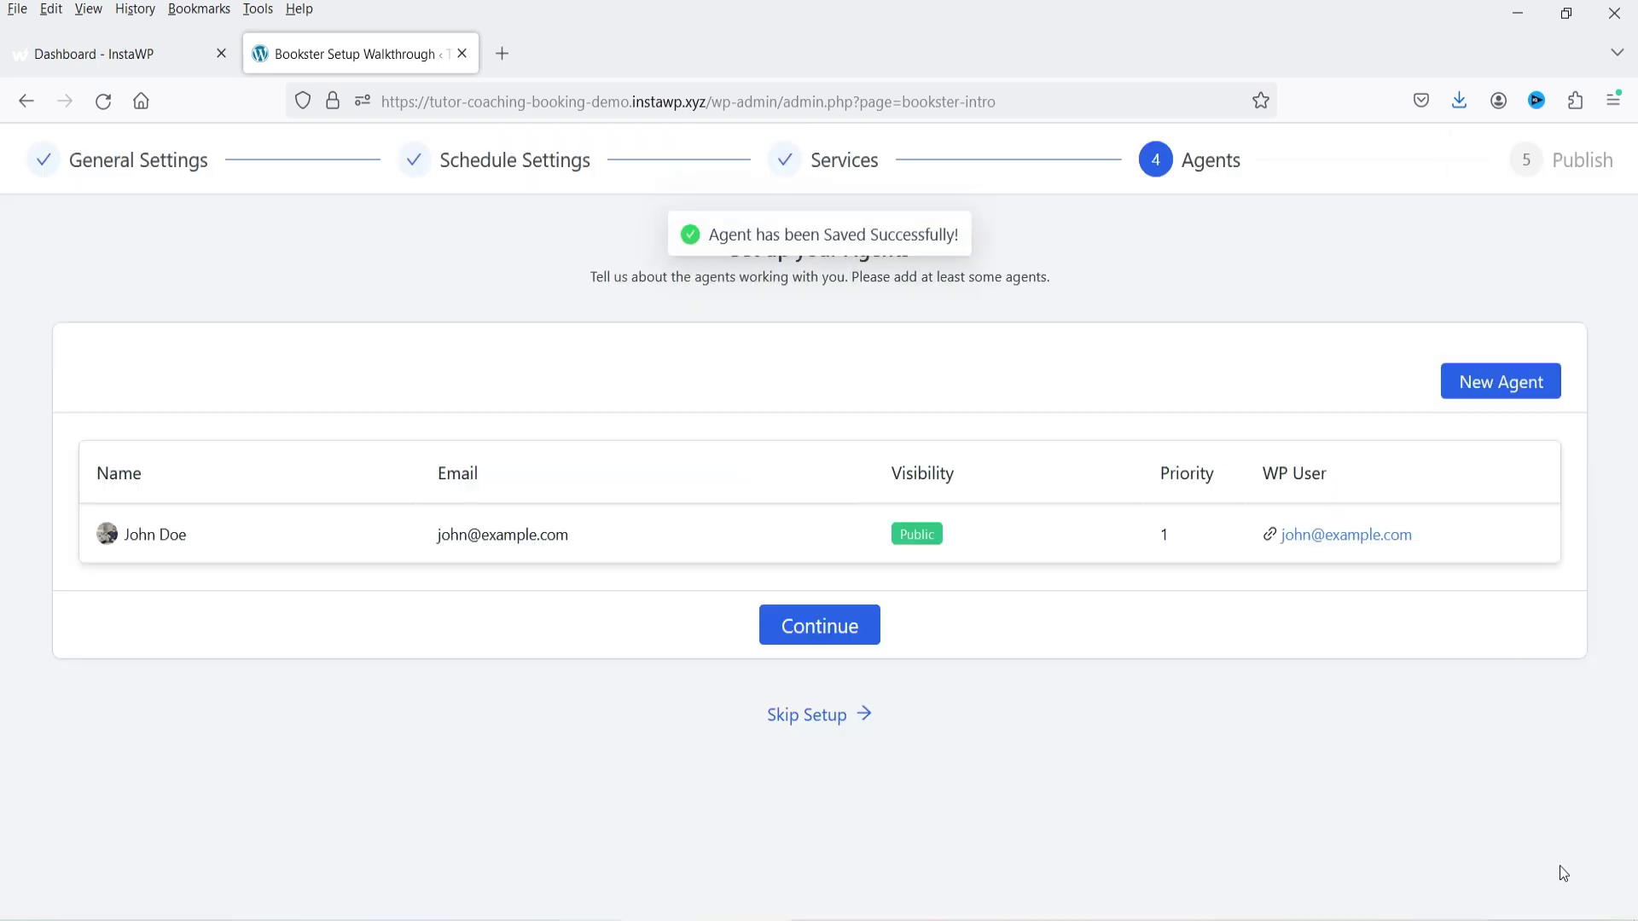
- Start a second agent and choose the Dentist-2 picture from the media library as the profile photo
click(1501, 401)
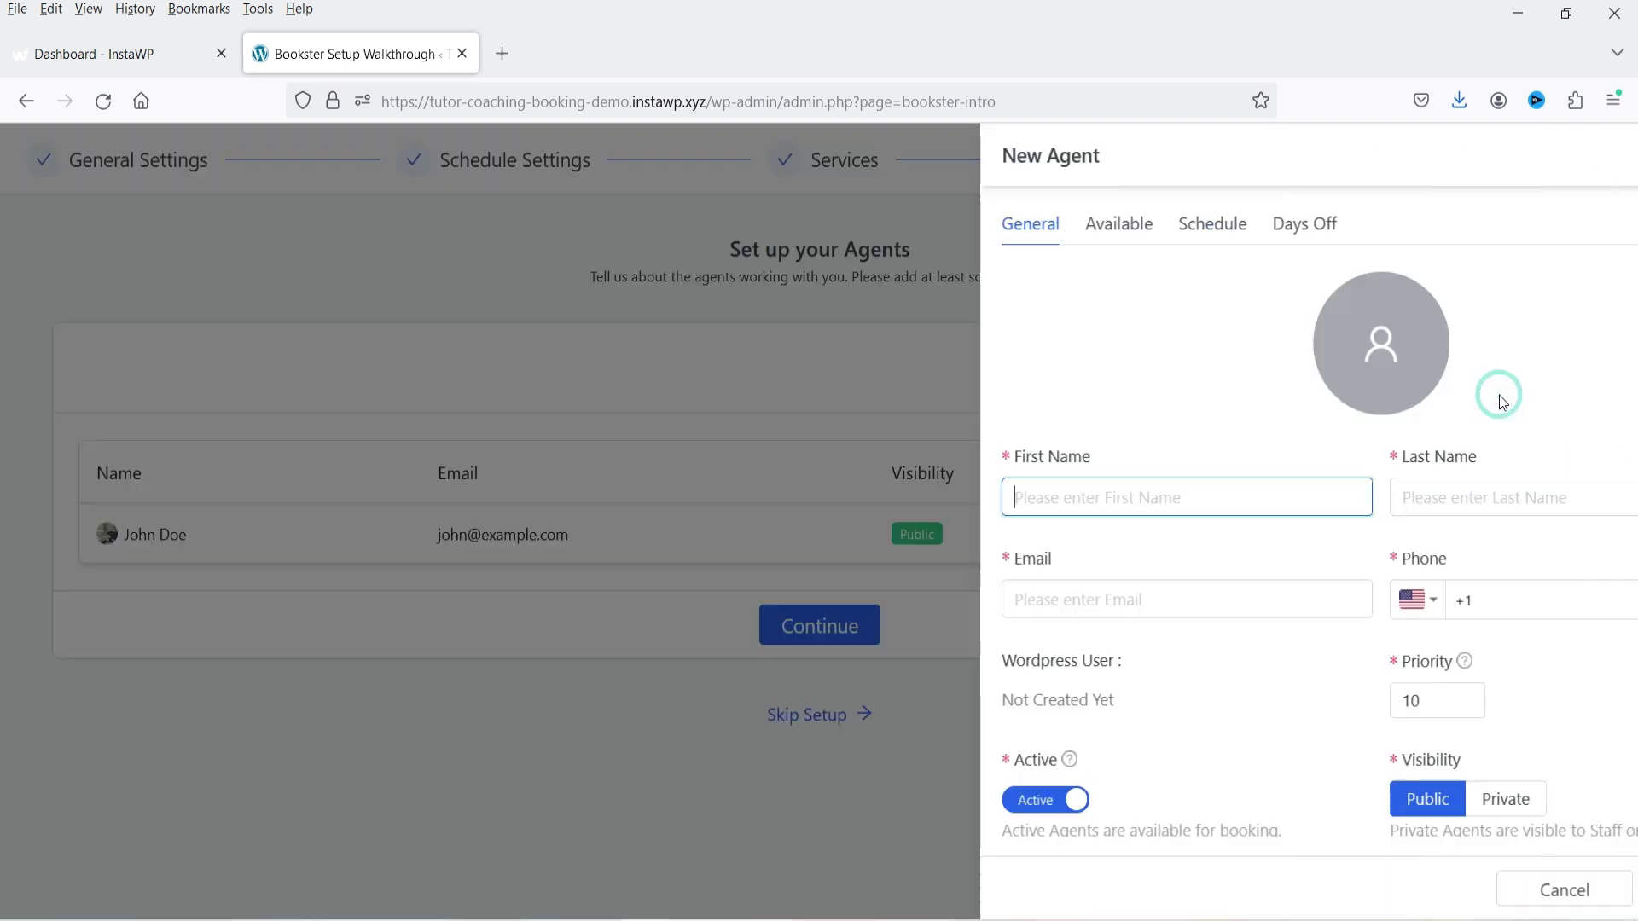
click(1217, 342)
click(250, 324)
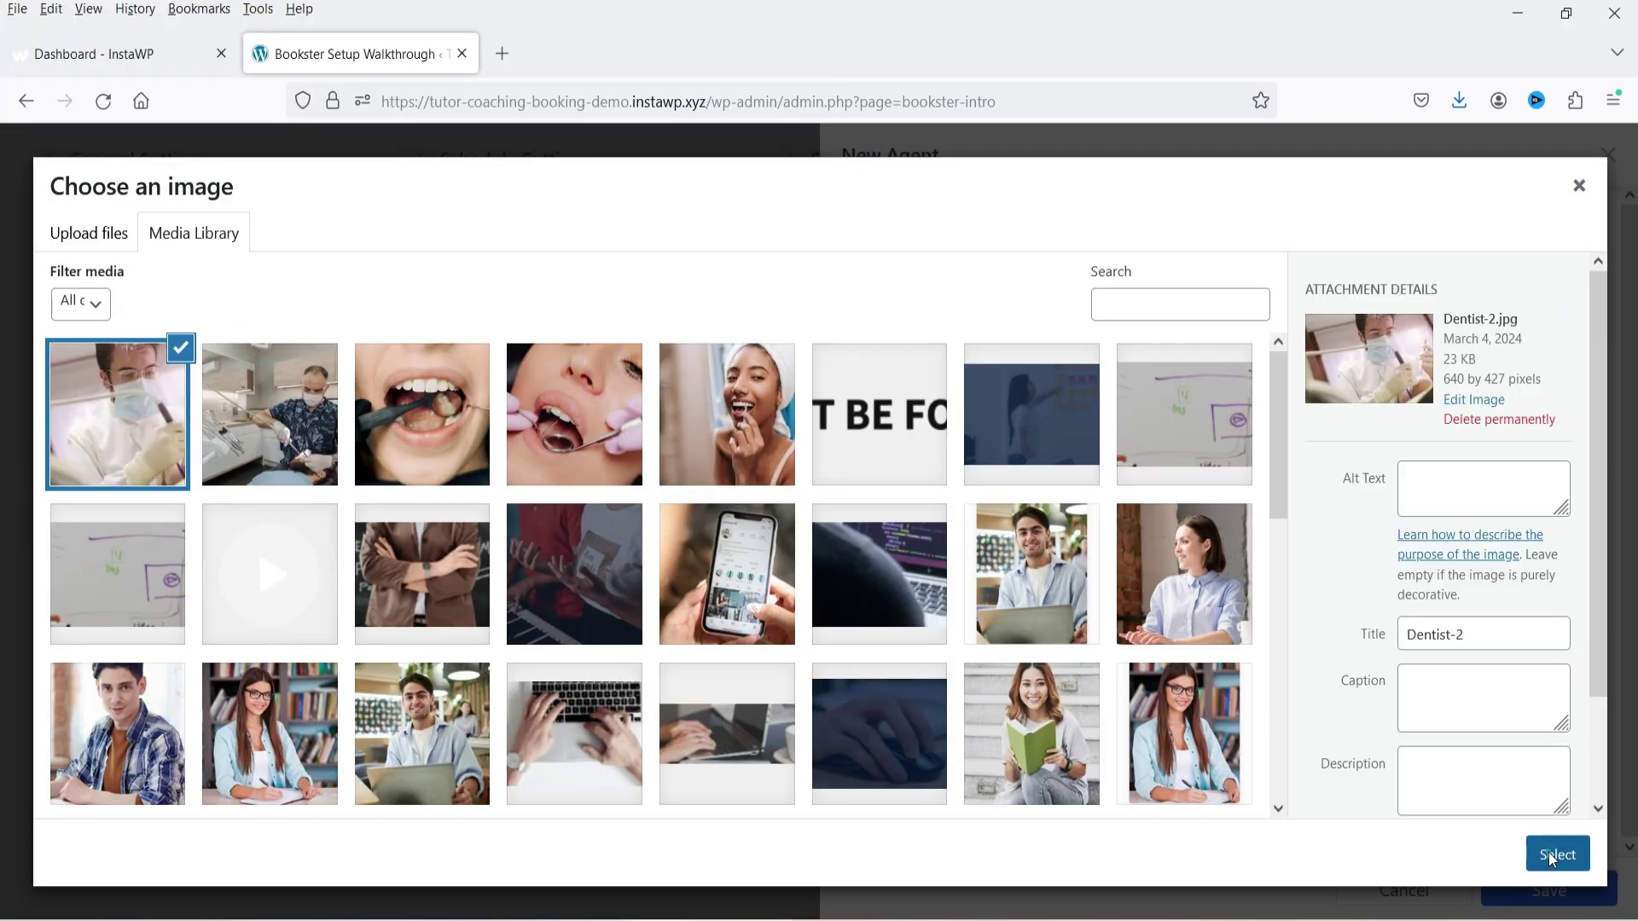
- Fill in the second agent's first name, last name, email and phone number, and set the priority to 2
click(935, 489)
text(Mark)
key(Tab)
text(Doe)
key(Tab)
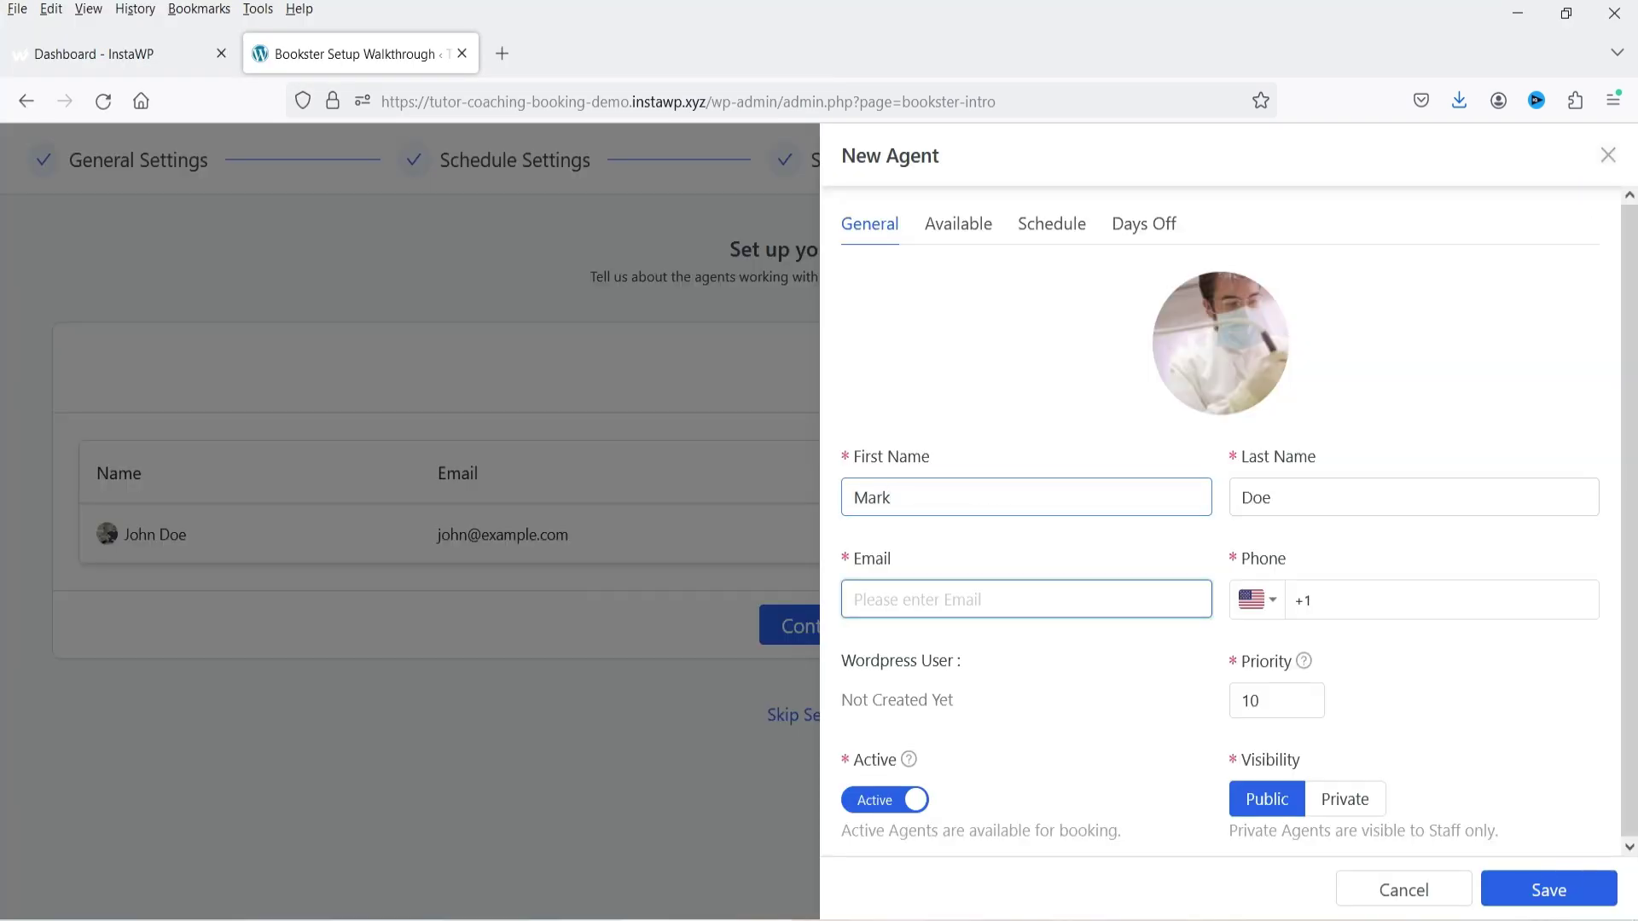
text(mark@example.com)
key(Tab)
click(1354, 604)
text(2222222222)
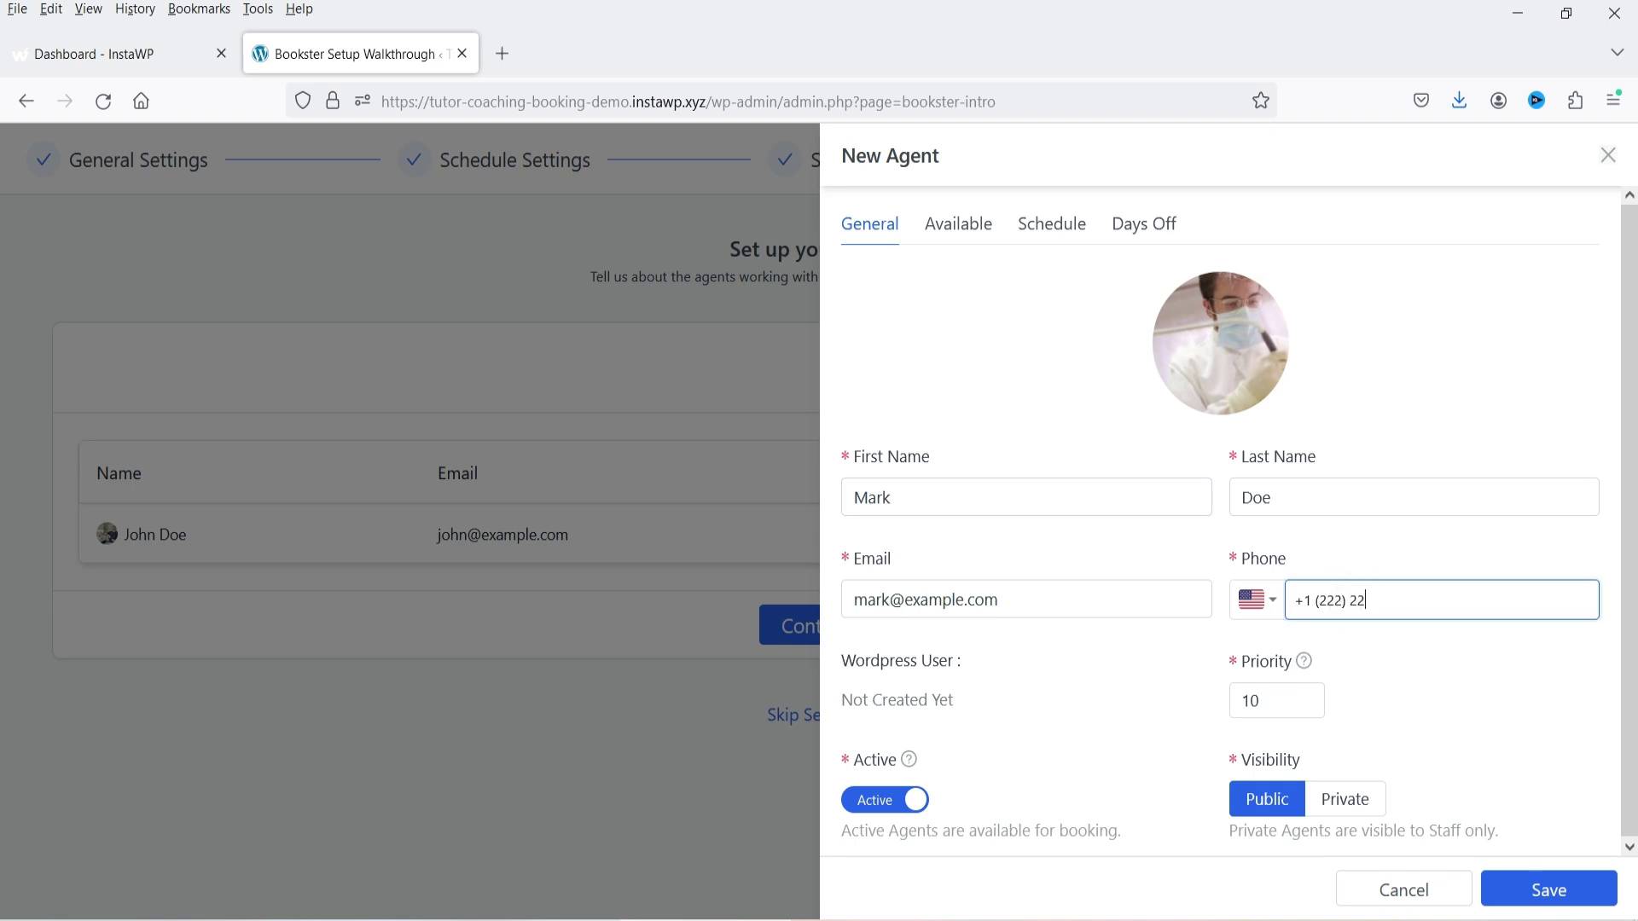
key(Tab)
text(2)
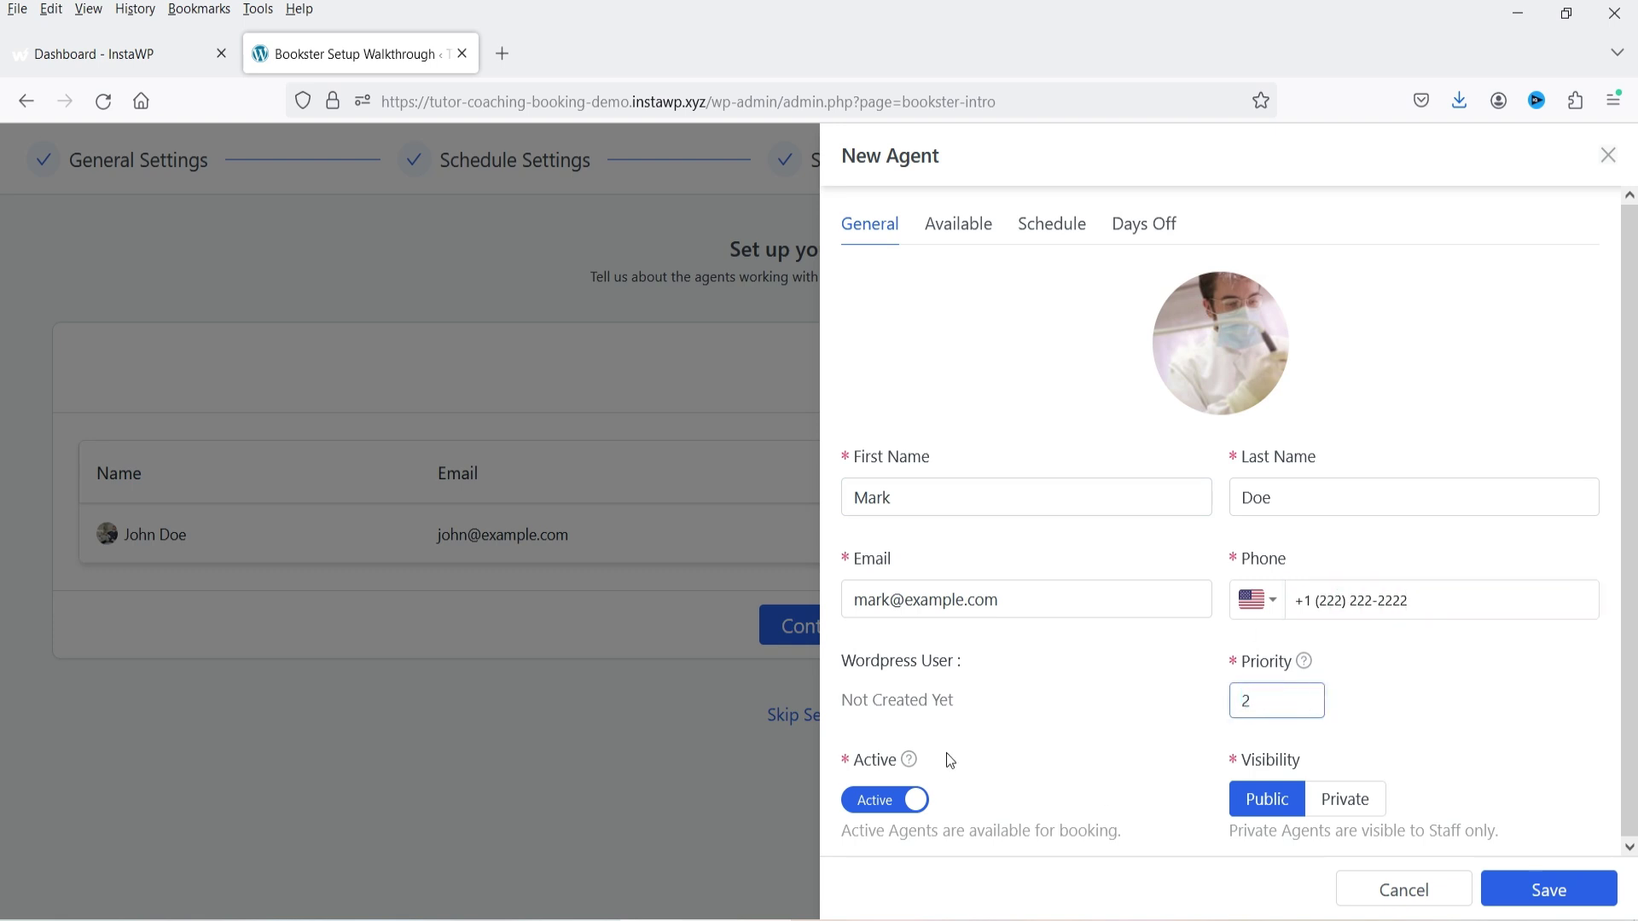
- Make the second agent unavailable for the Cosmetic category while keeping the General services
click(949, 213)
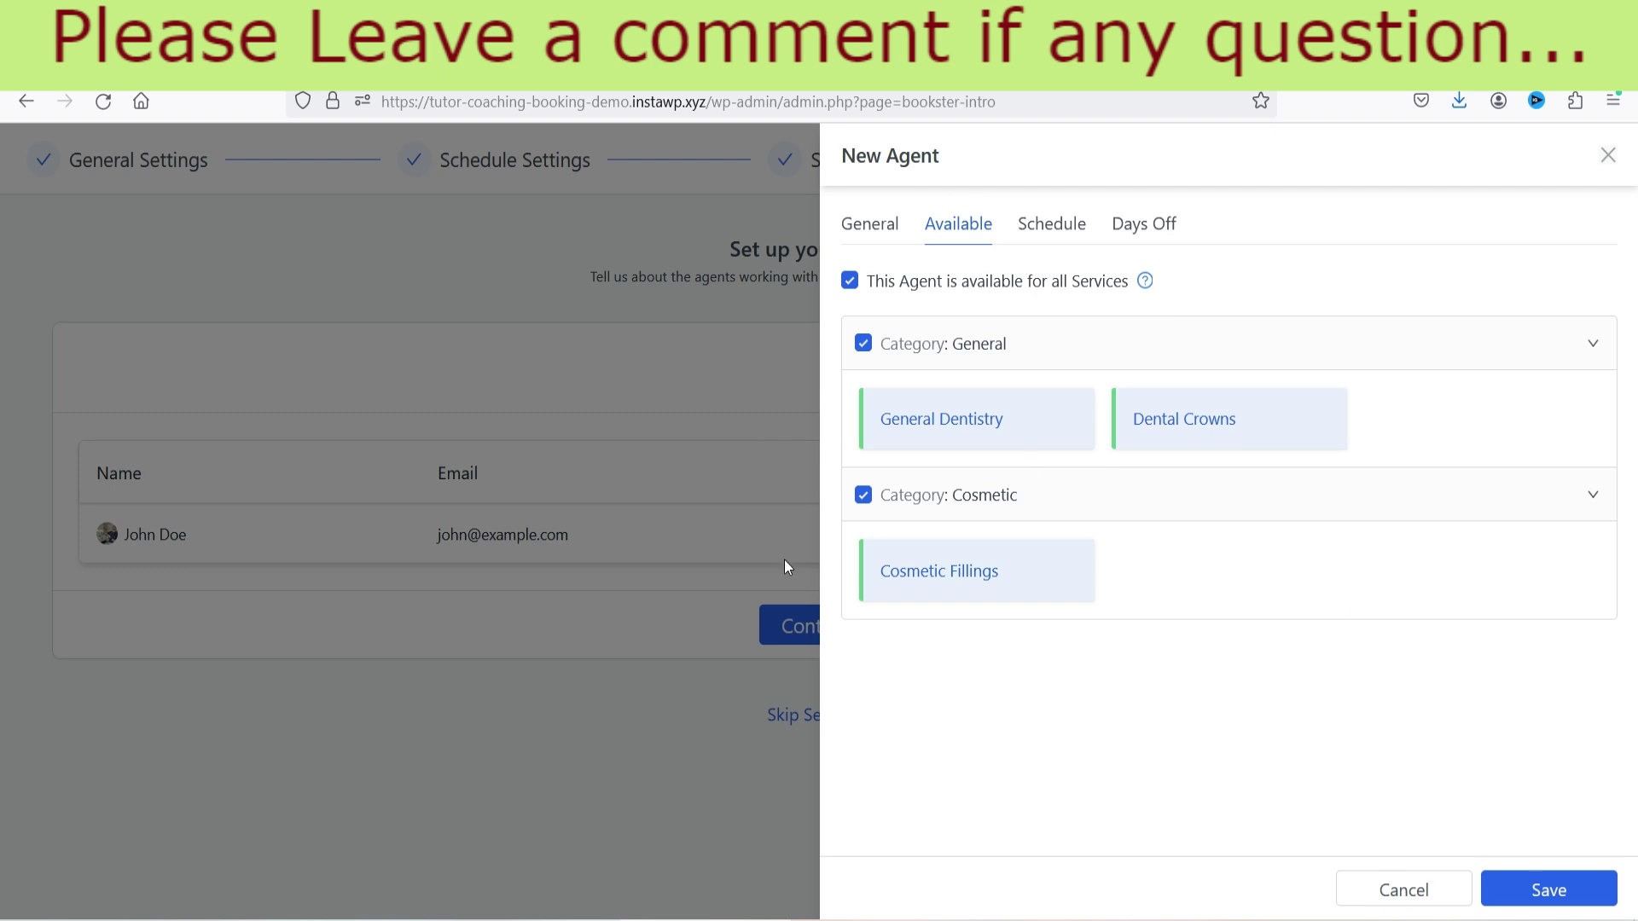
click(862, 496)
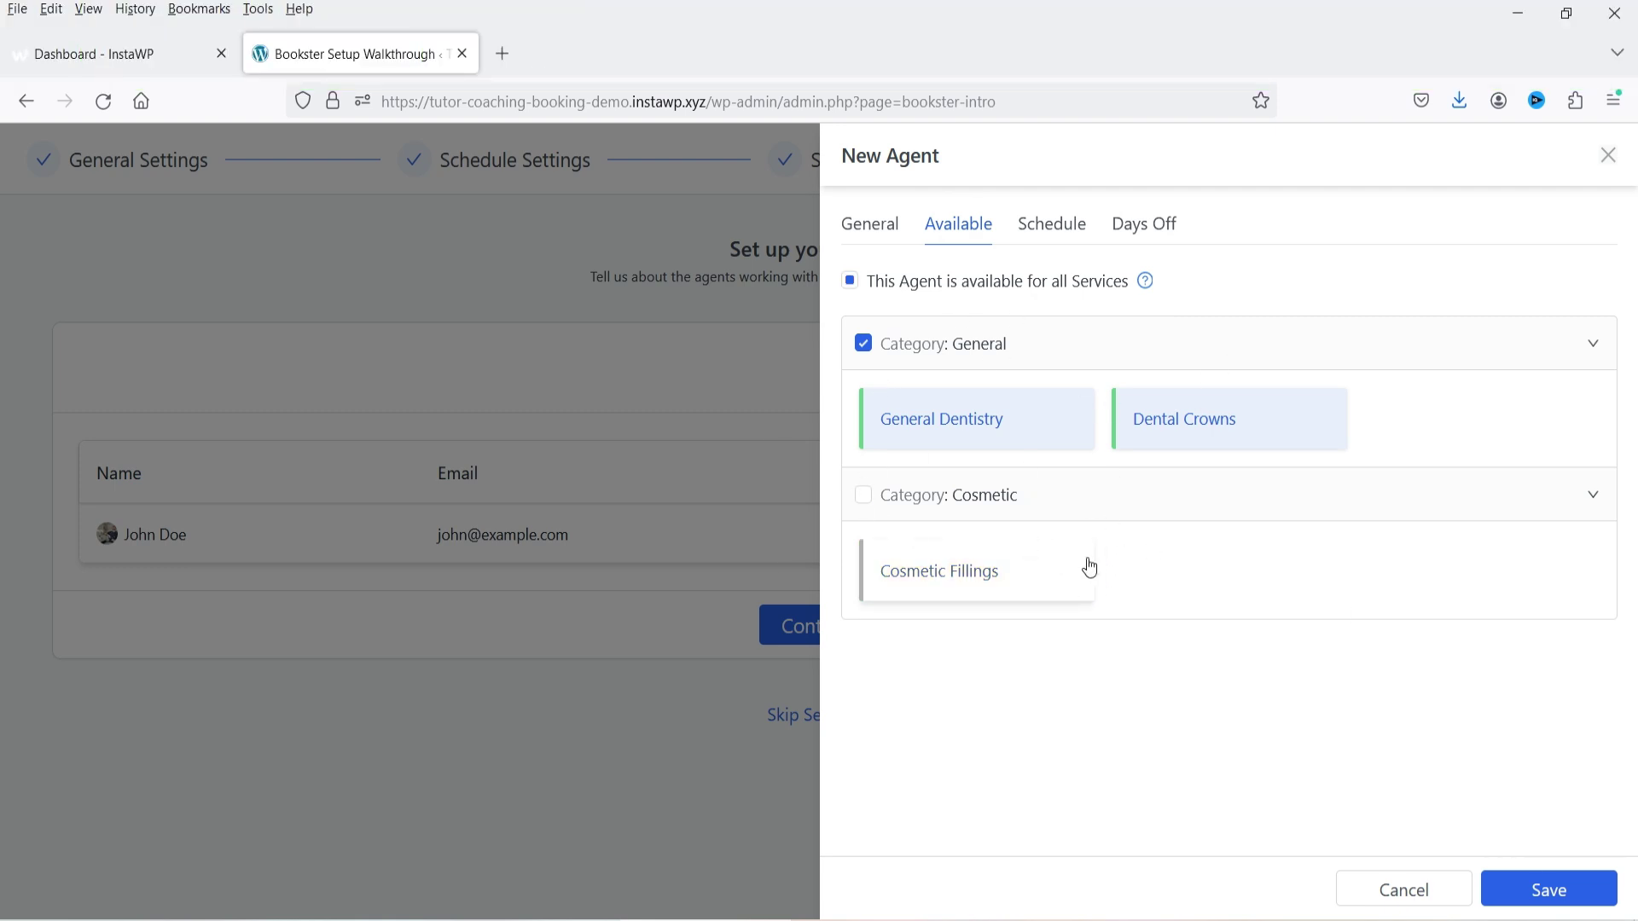
click(1593, 499)
- Enable a custom weekly schedule for the second agent, keep the default days off, and save the agent
click(1054, 225)
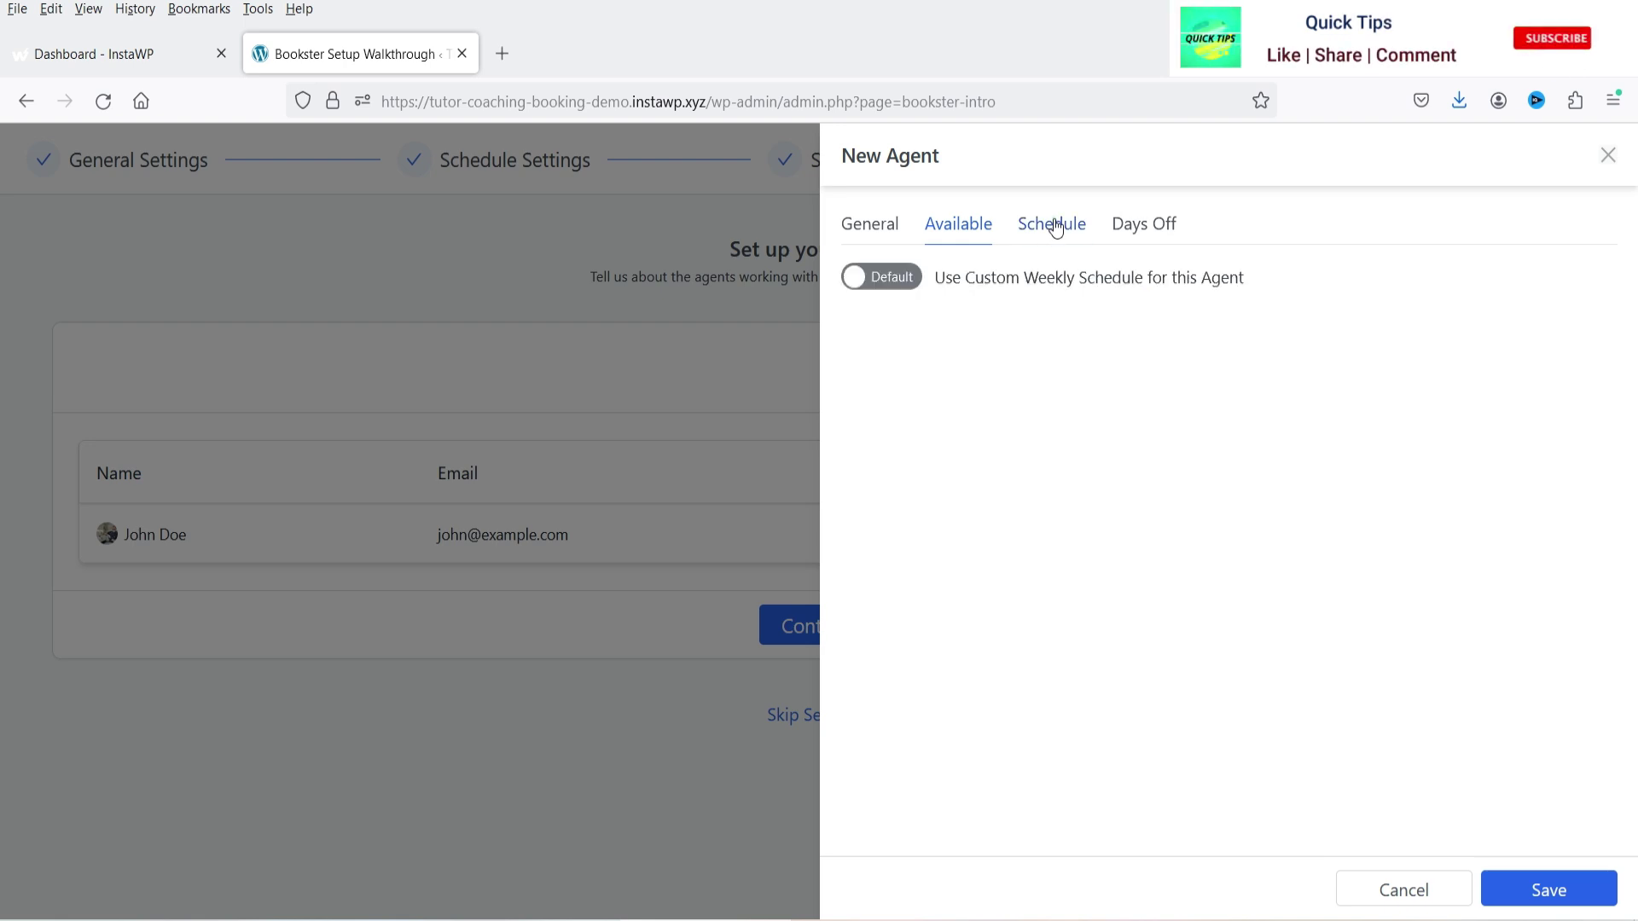
click(881, 276)
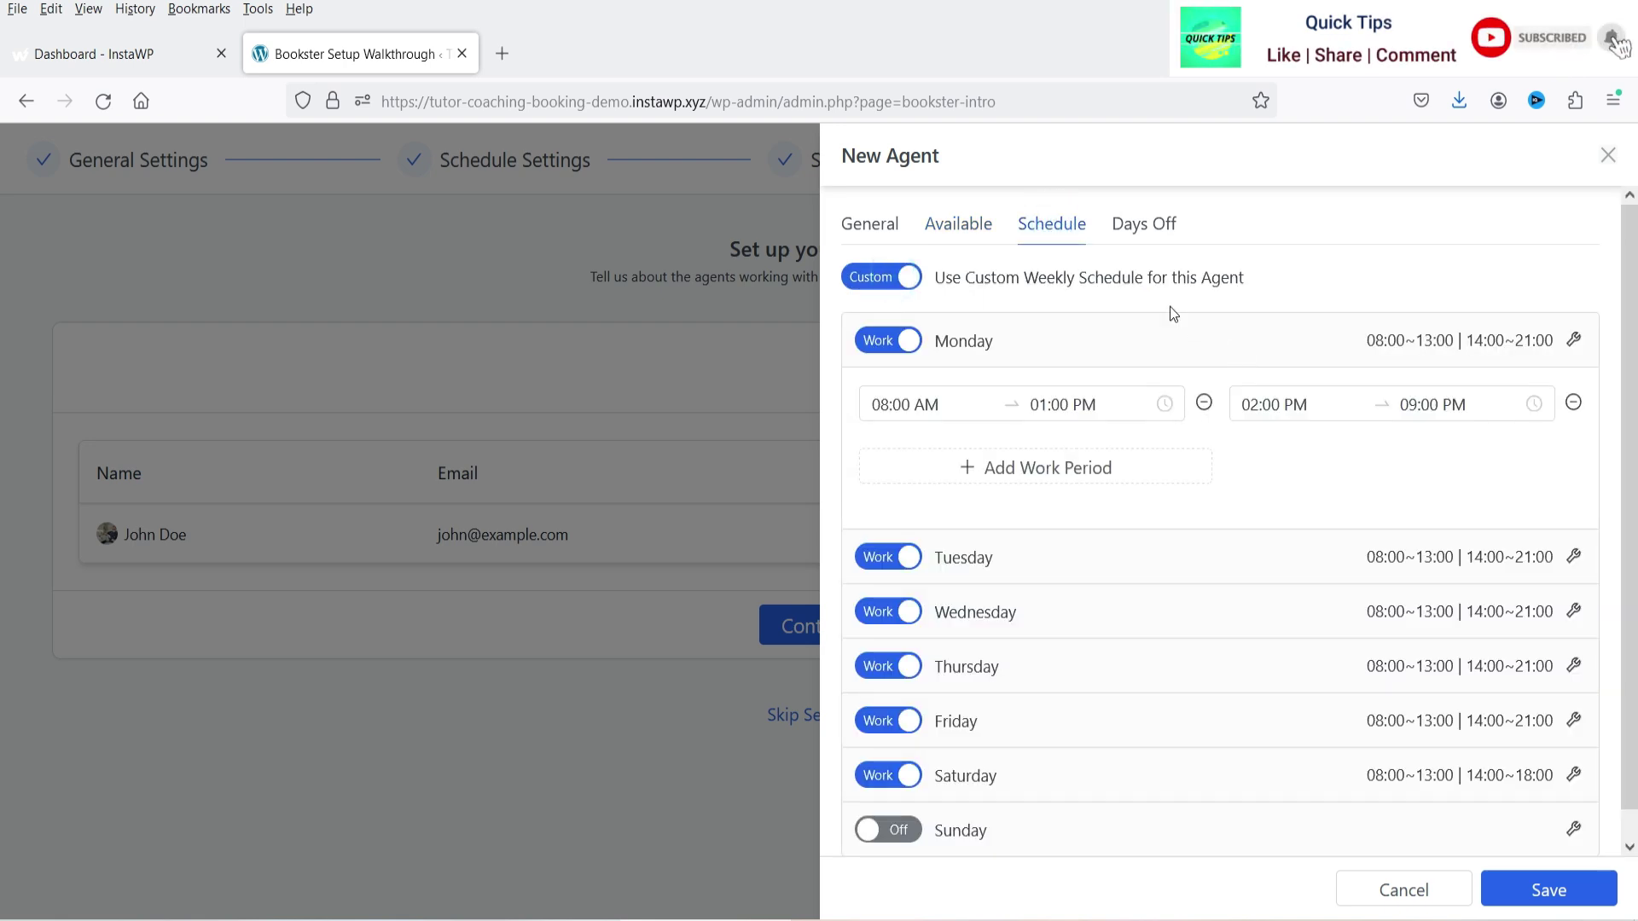
click(1131, 240)
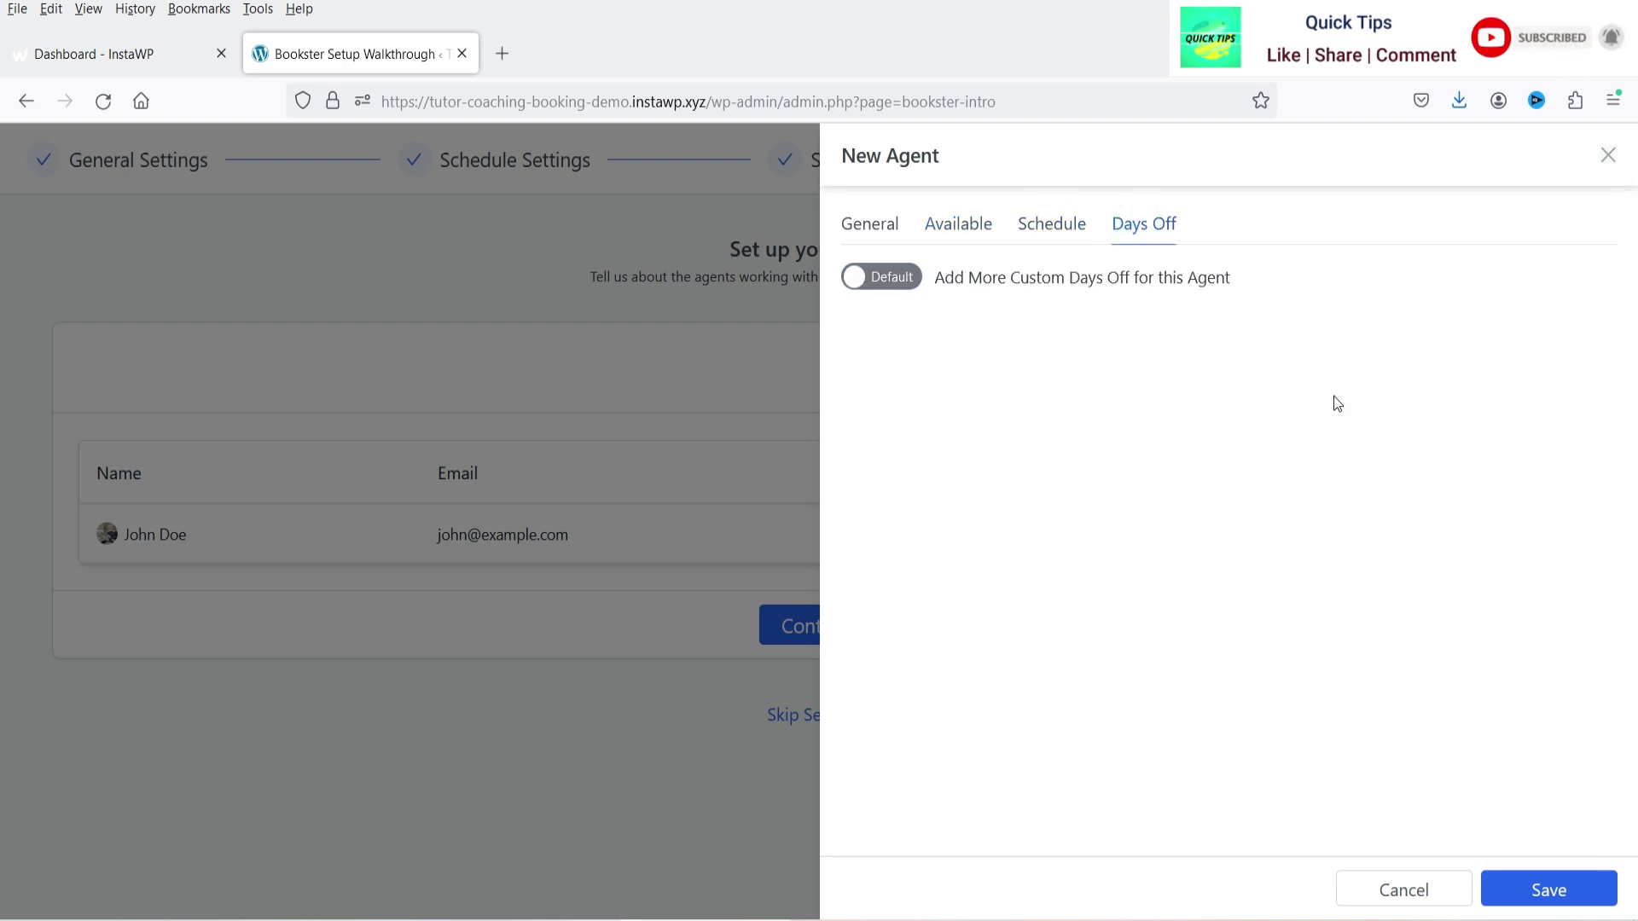
click(1572, 894)
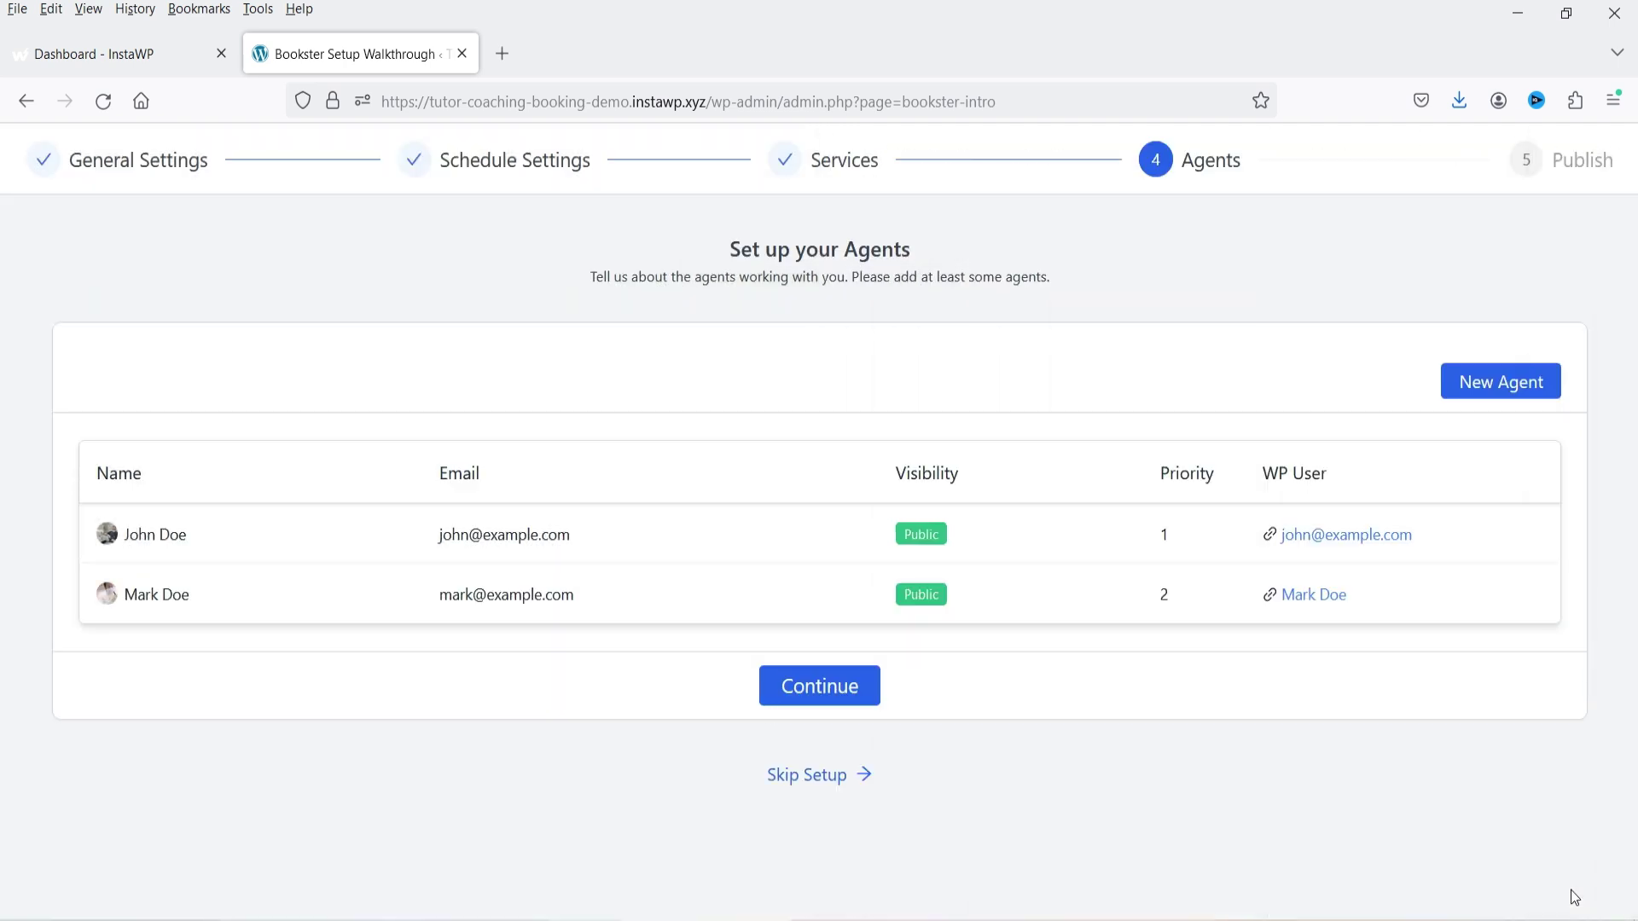
- Continue the walkthrough to publishing and add a booking form page
click(816, 693)
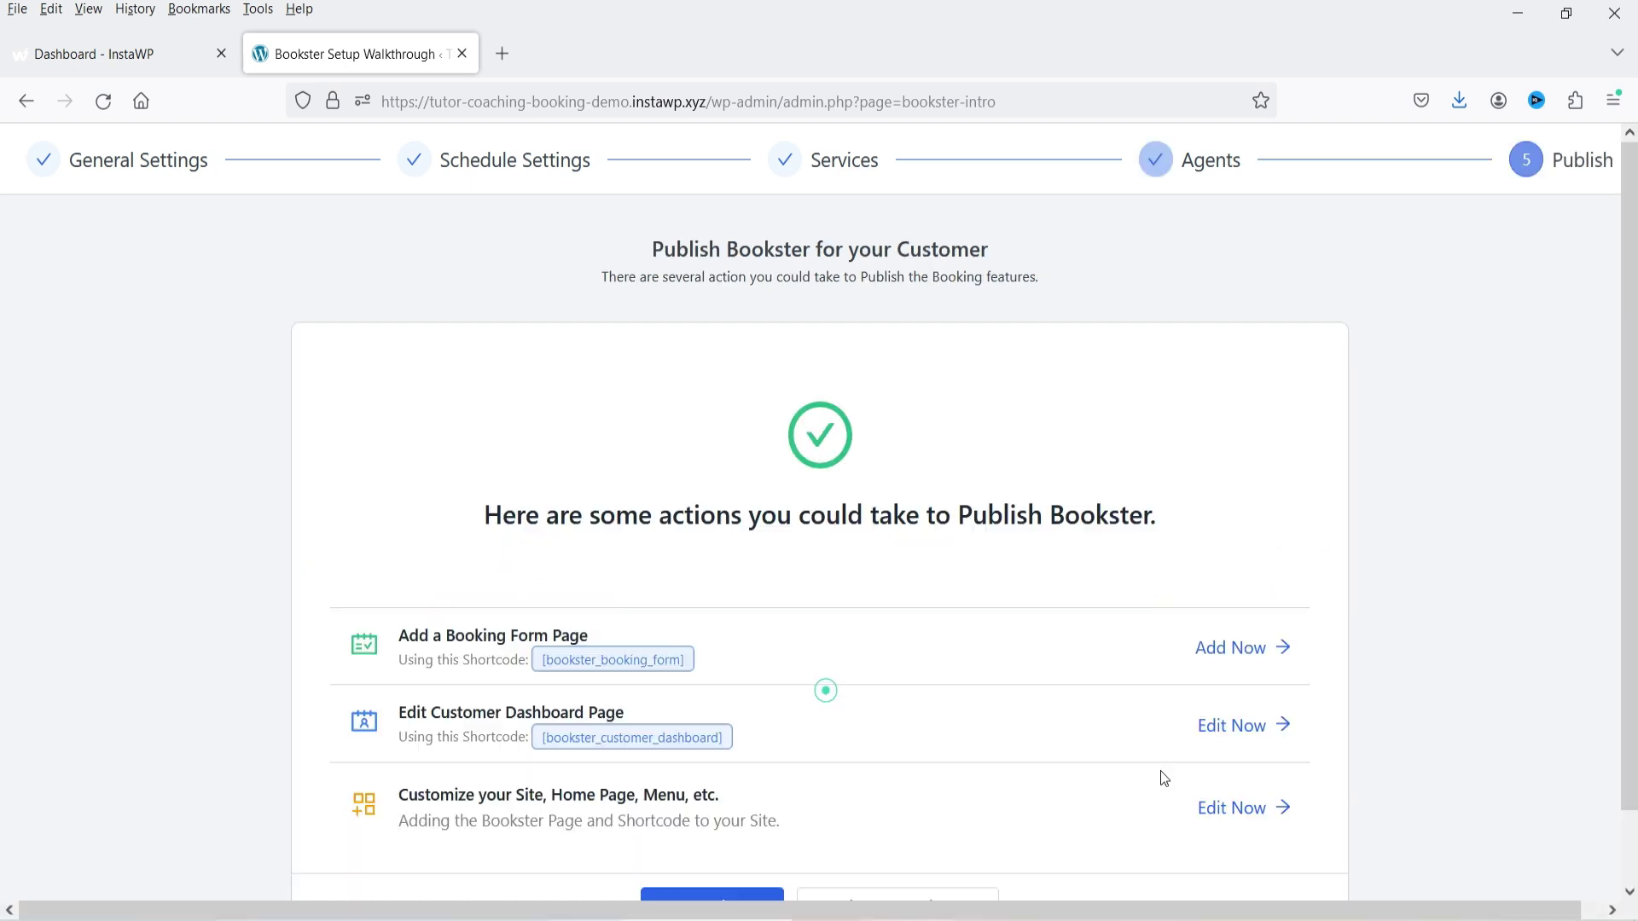
scroll(1486, 492, down, 1)
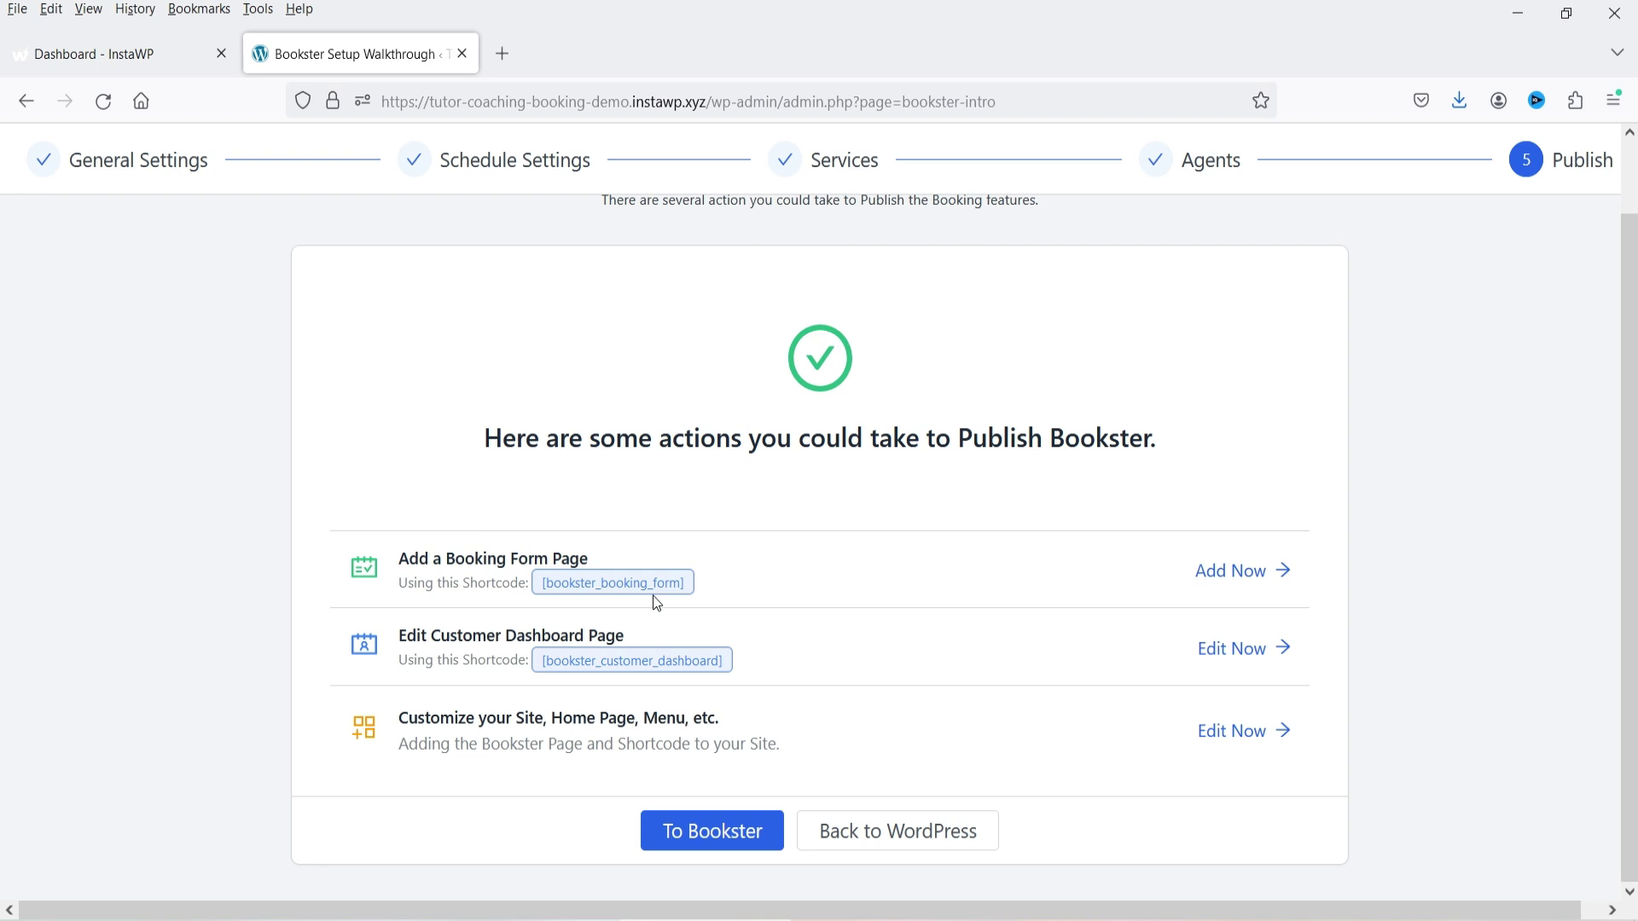
click(1238, 581)
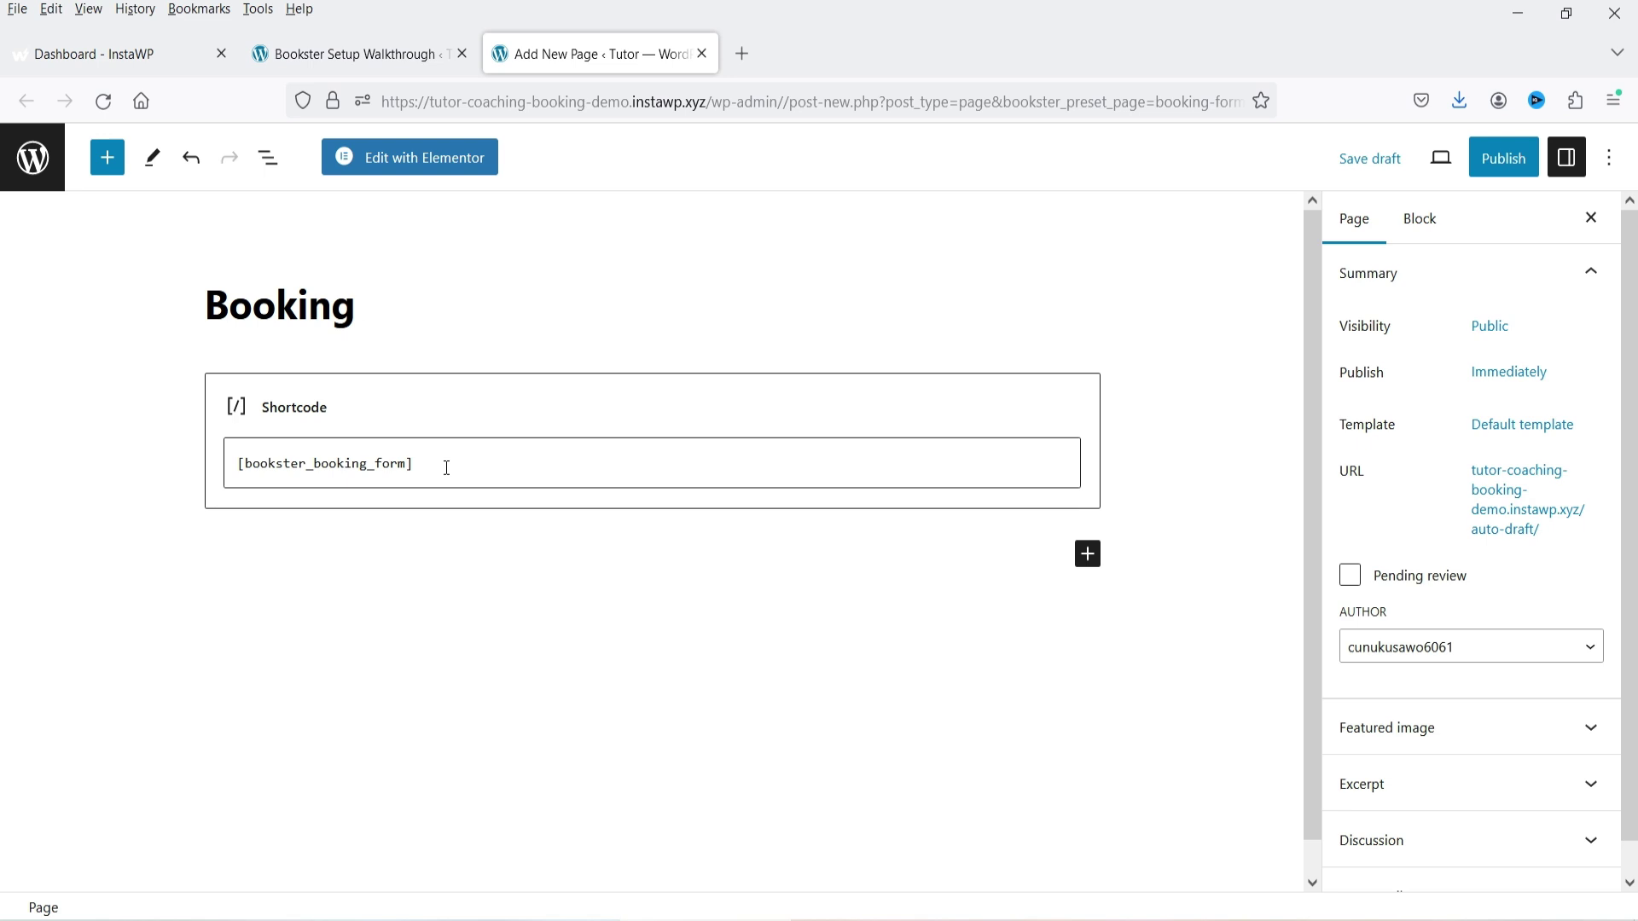
- Publish the Booking page containing the [bookster_booking_form] shortcode and view it on the site
click(1505, 158)
click(1417, 159)
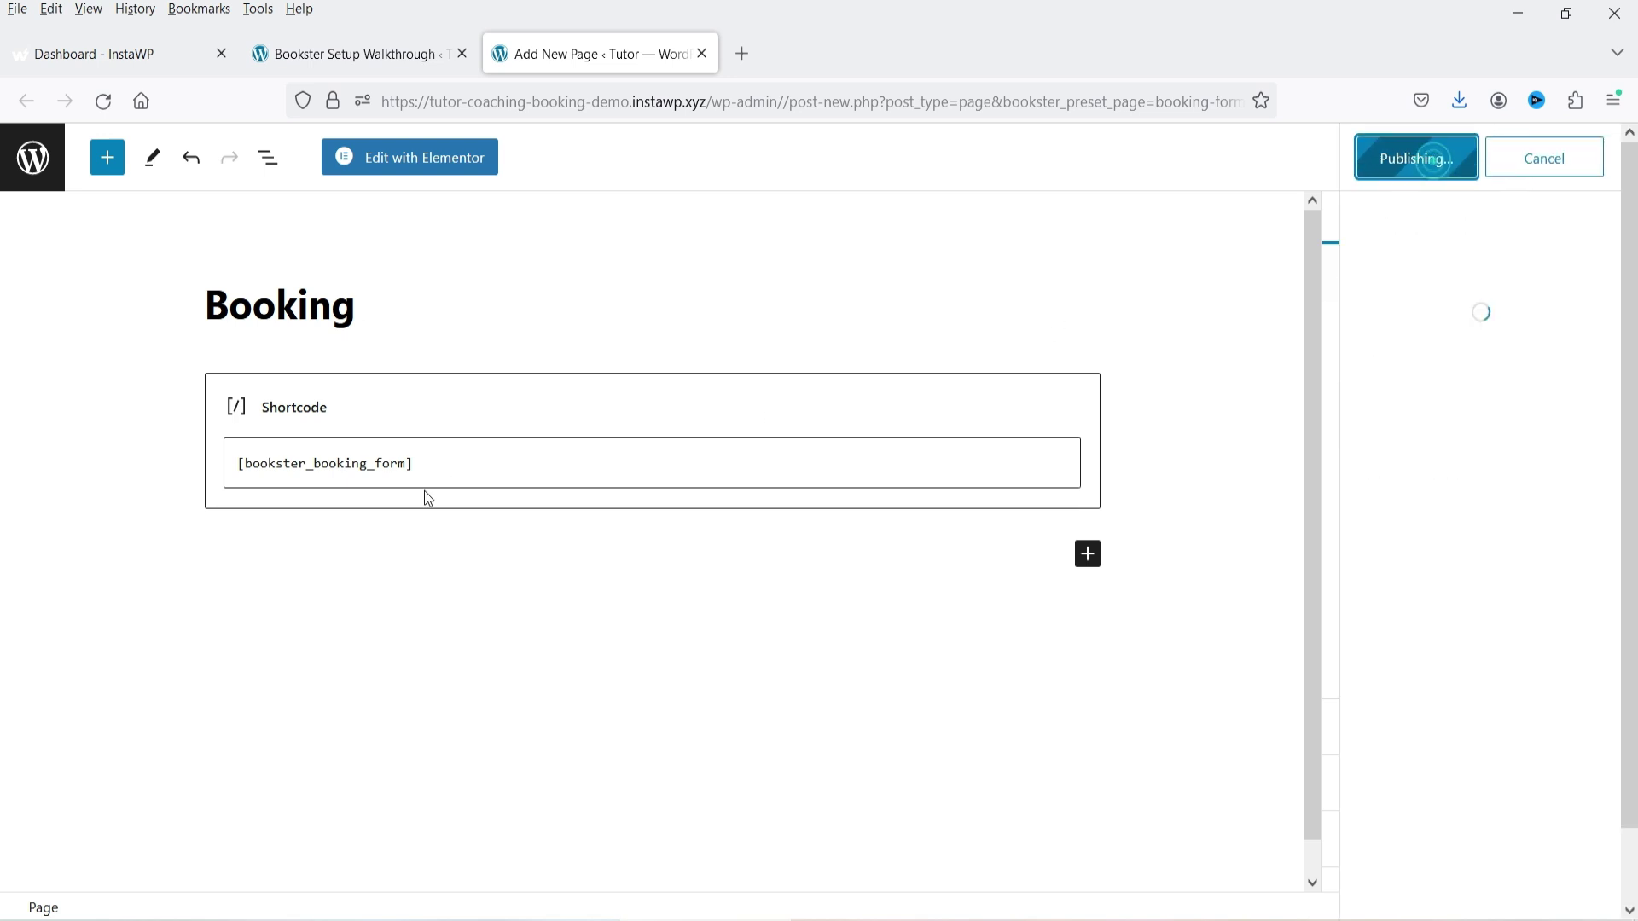
click(210, 851)
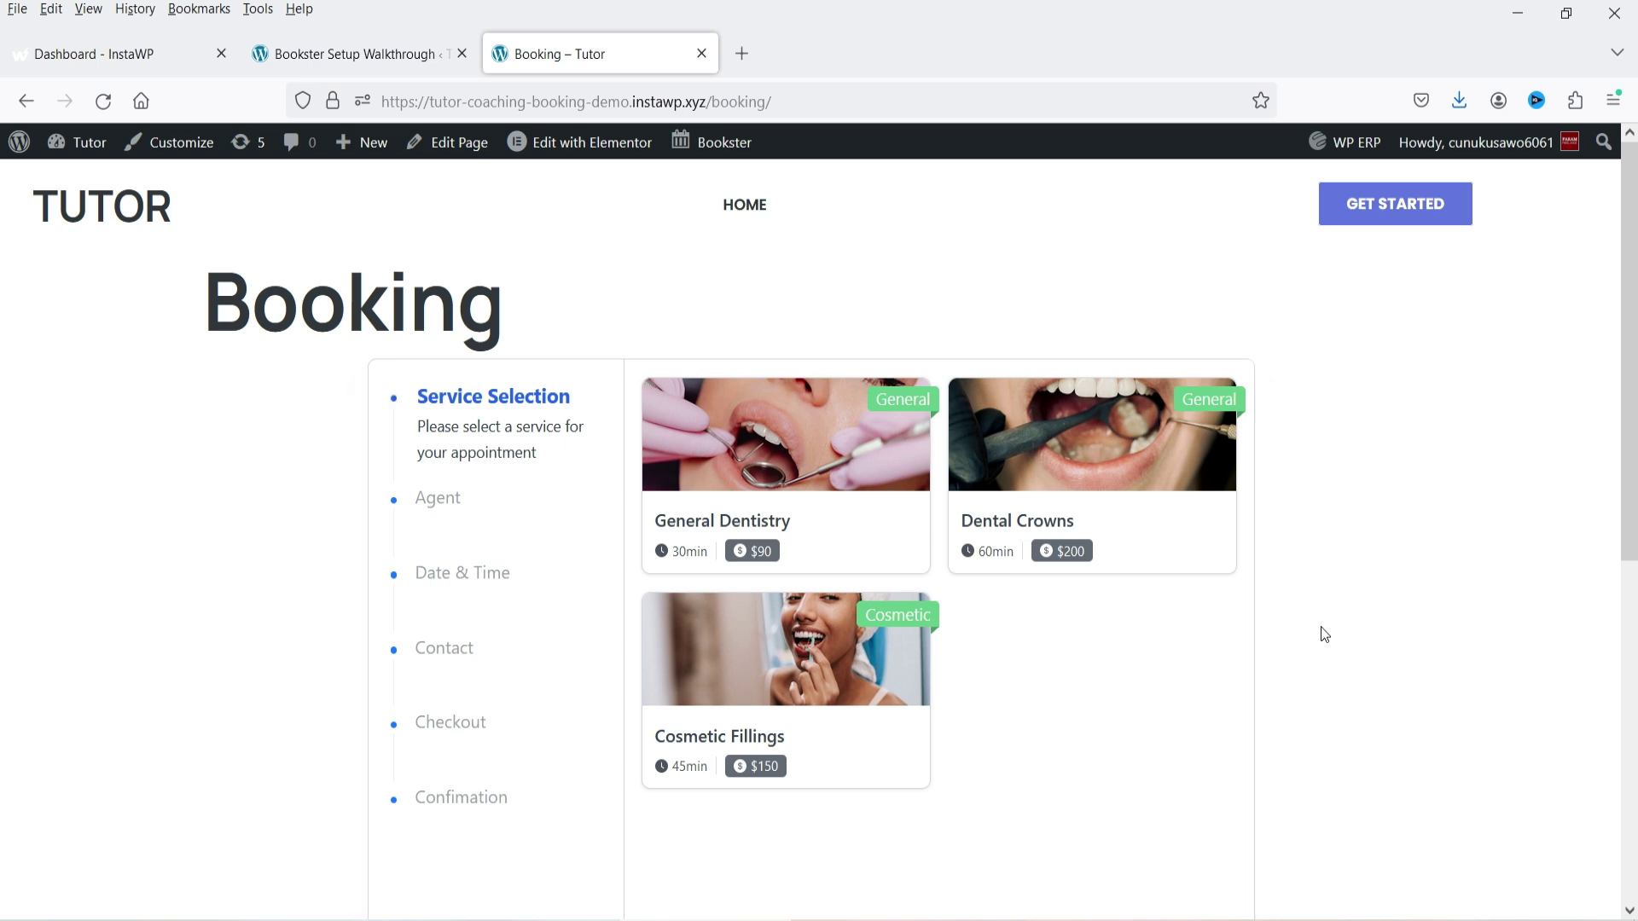
- Check which agents are offered for General Dentistry in the booking form, and return to the service selection
click(754, 433)
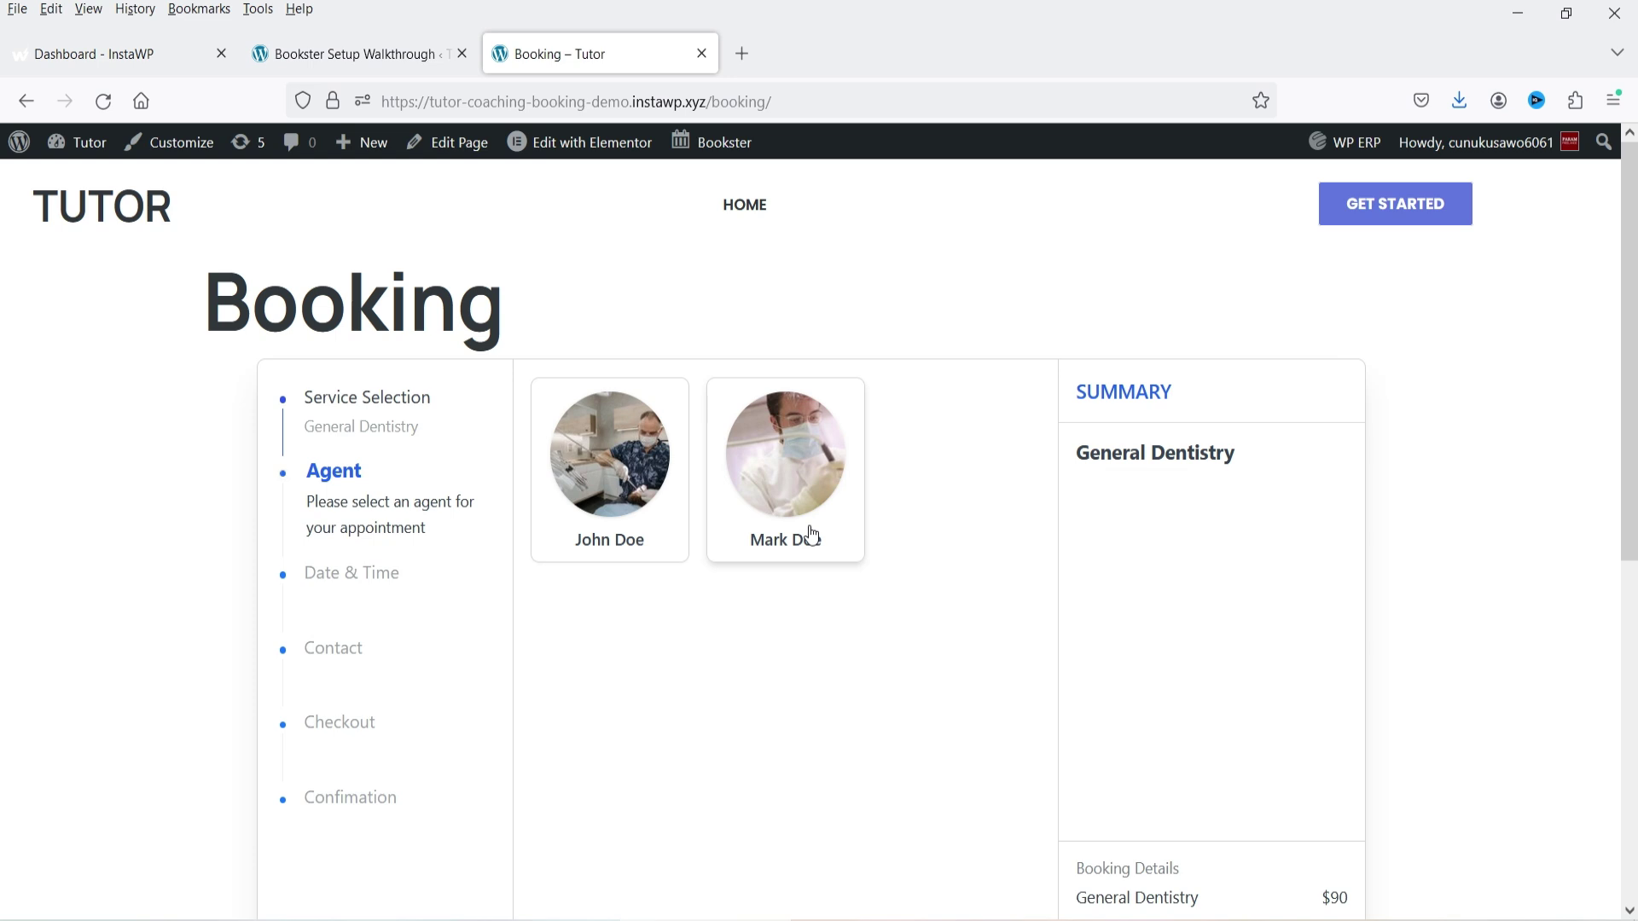
scroll(739, 531, down, 4)
click(576, 720)
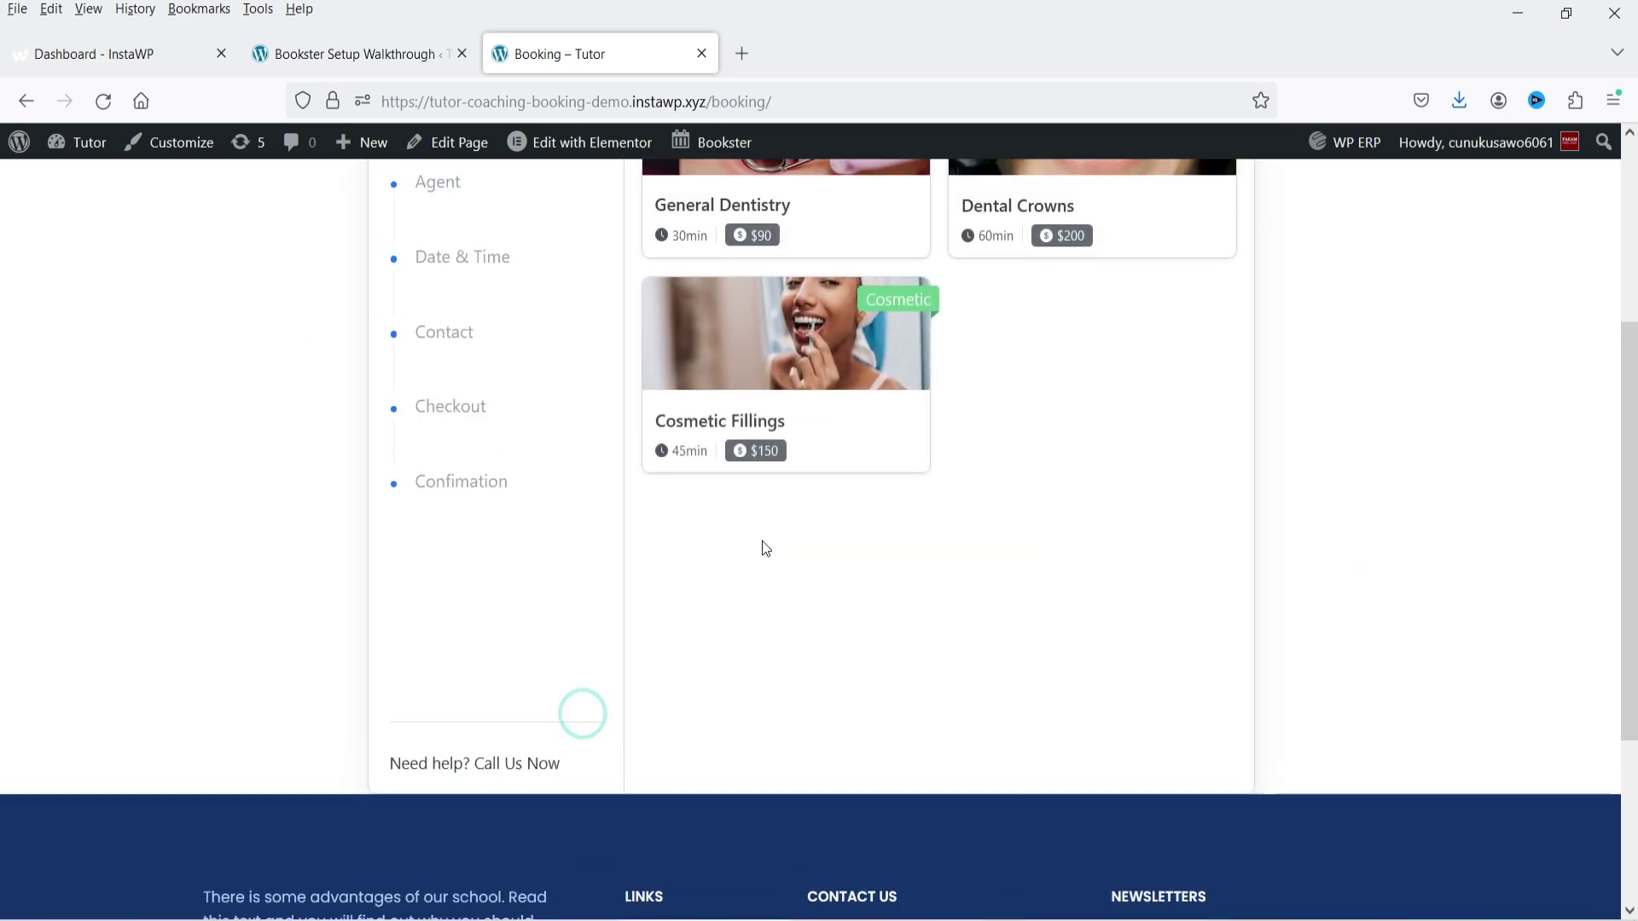
- Choose the Cosmetic Fillings service in the booking form and select the agent offered for it
click(768, 524)
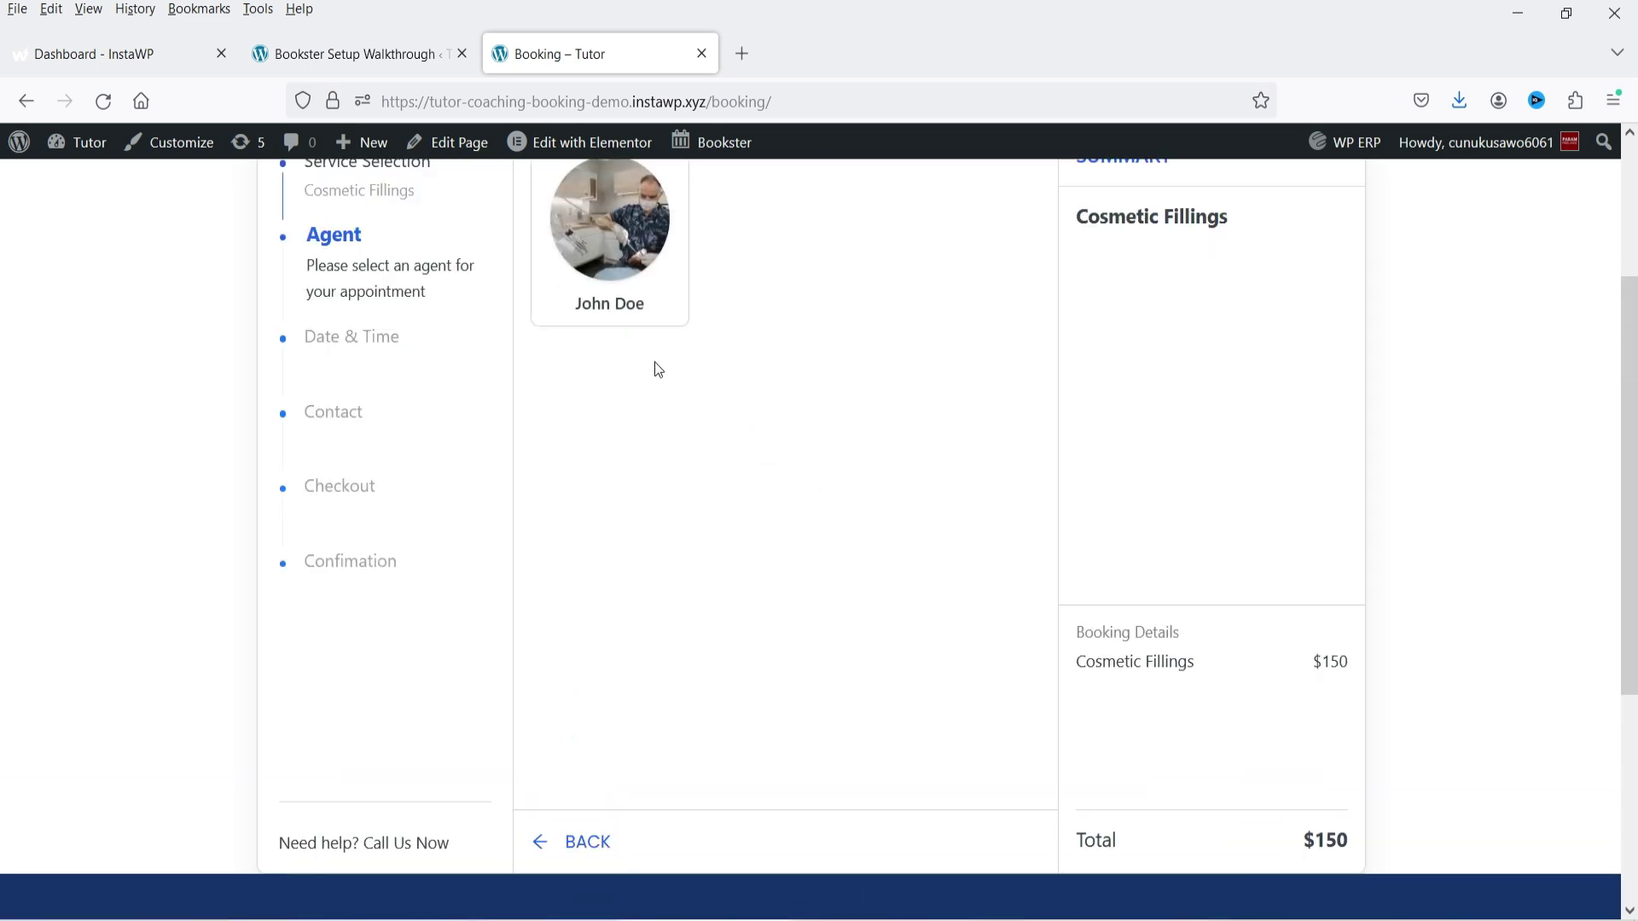
scroll(850, 682, up, 3)
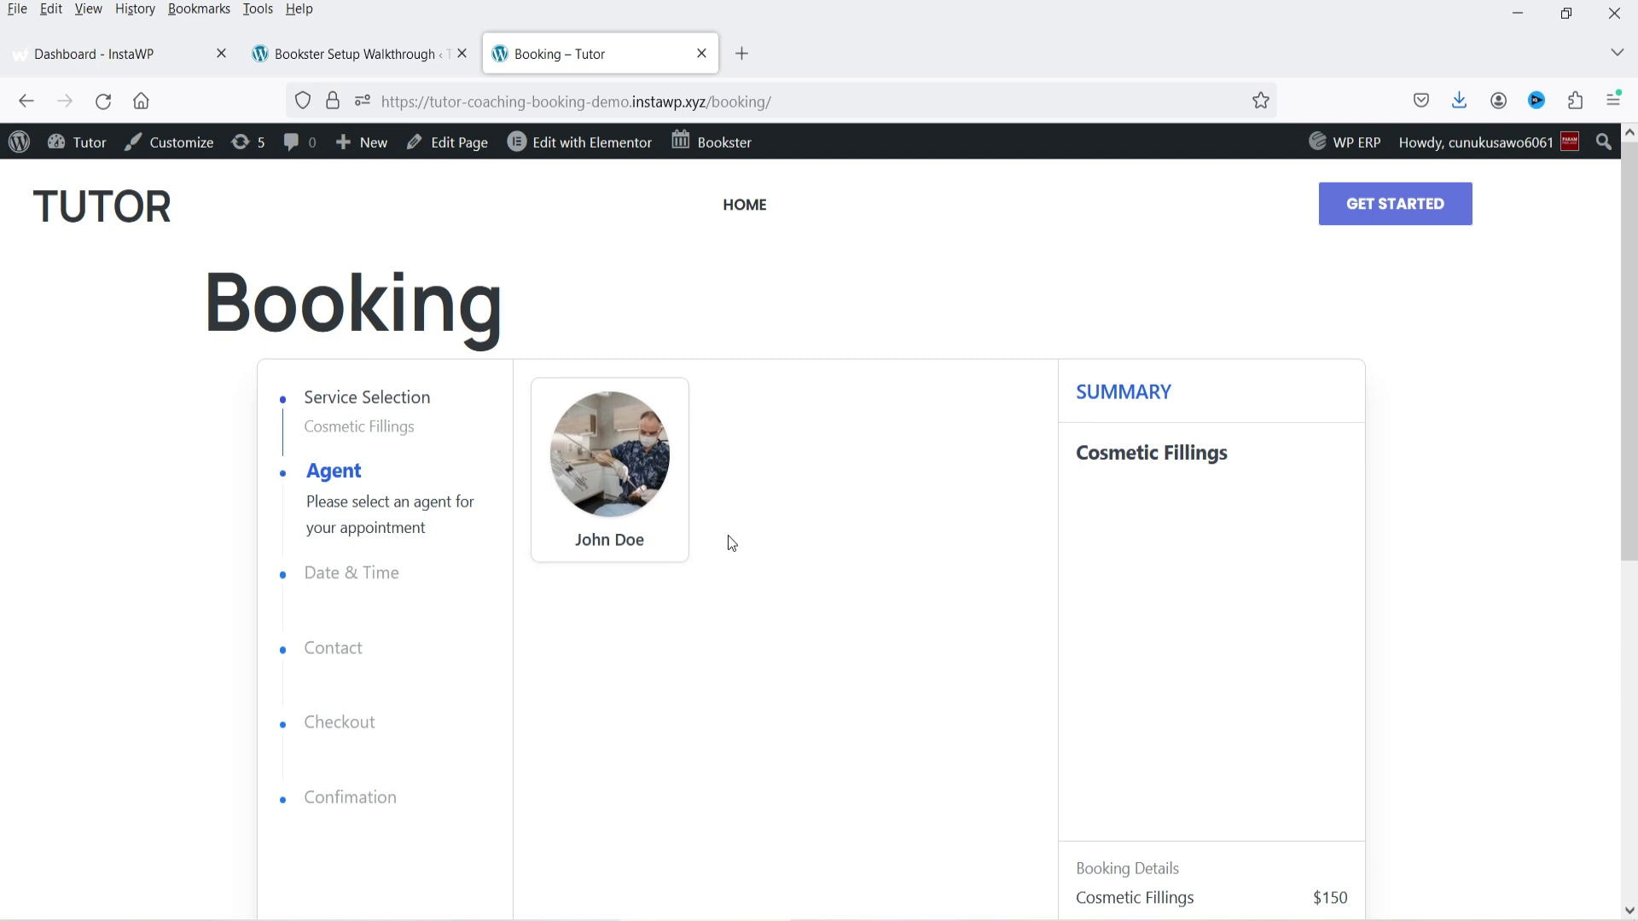
scroll(713, 662, down, 3)
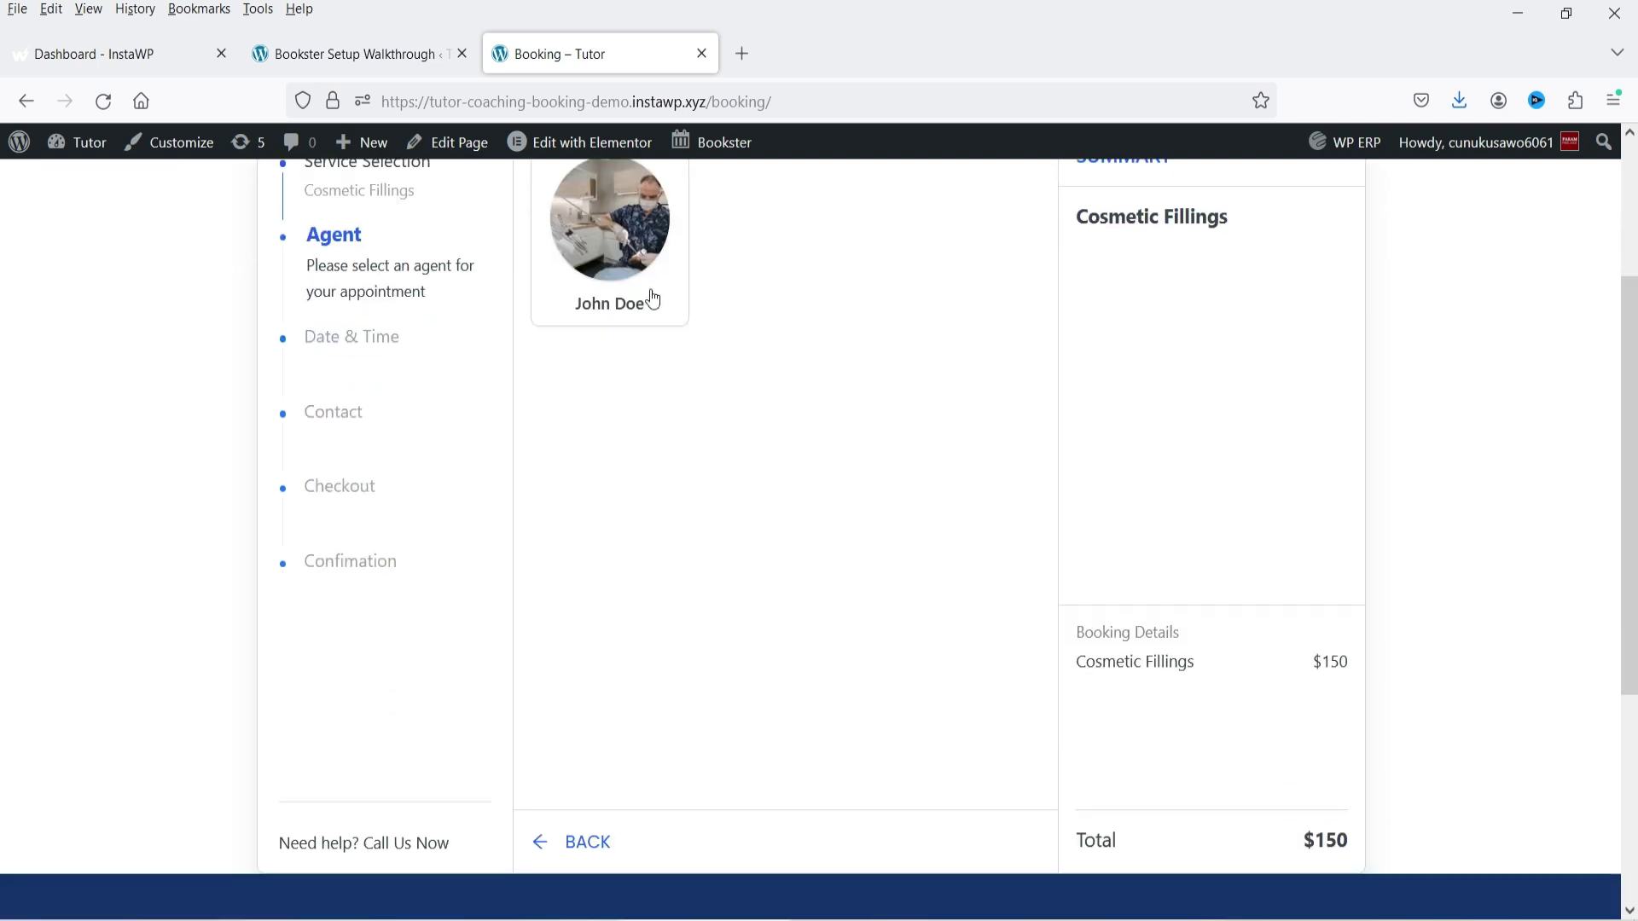
scroll(824, 490, up, 3)
click(671, 487)
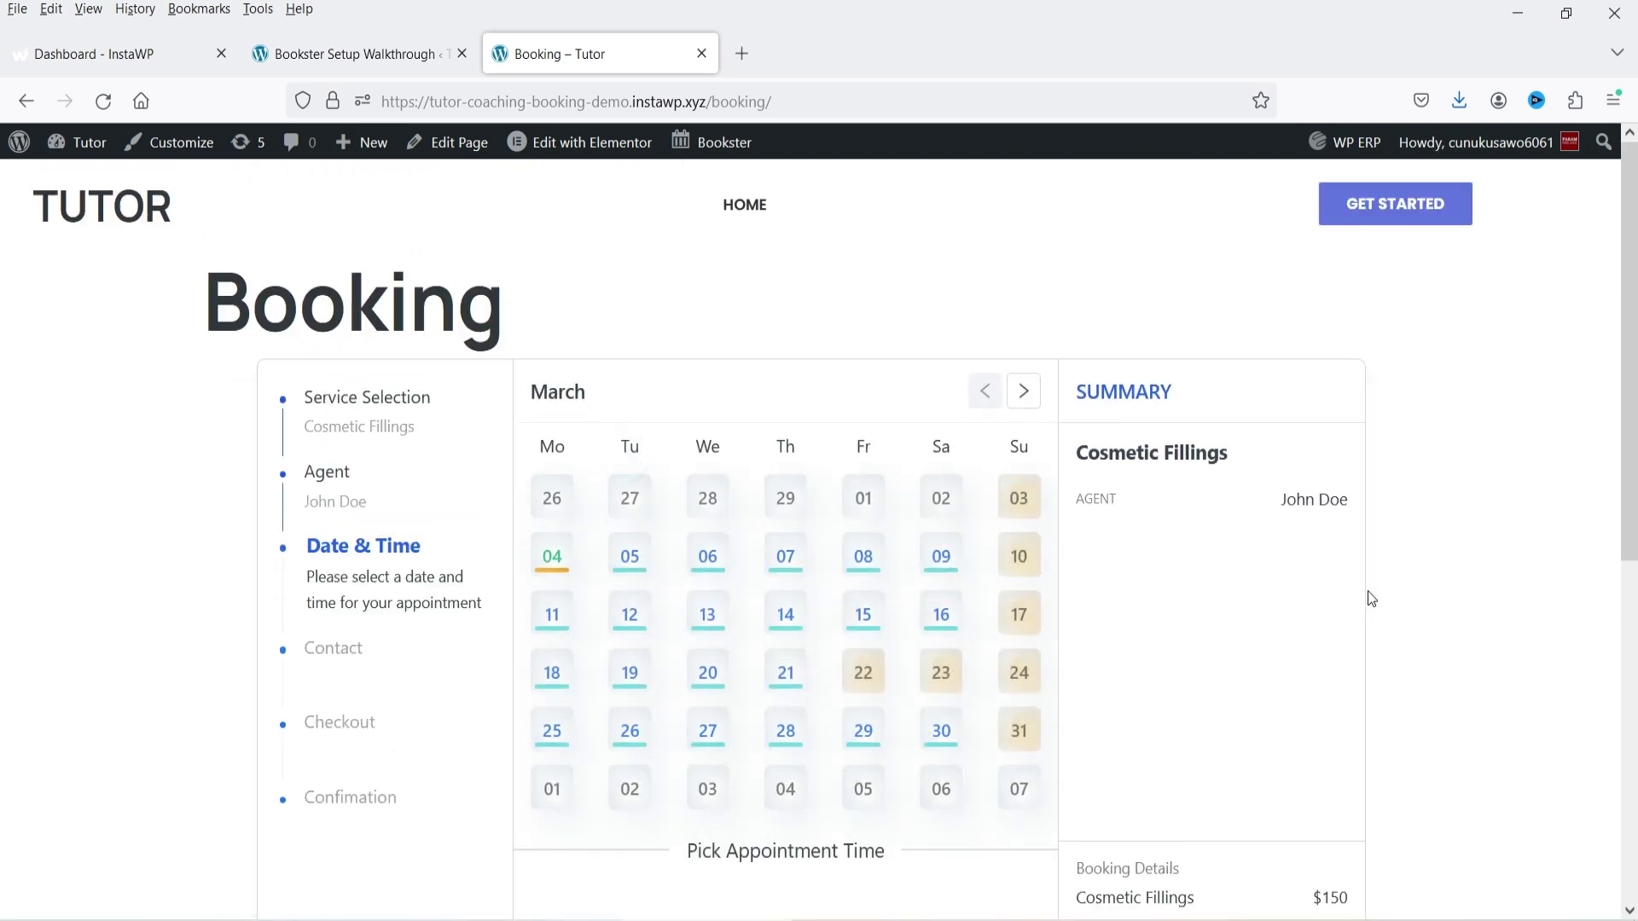
- Choose 6 March 2024 at 09:00 AM for the Cosmetic Fillings booking and confirm the time slot
scroll(1553, 603, down, 2)
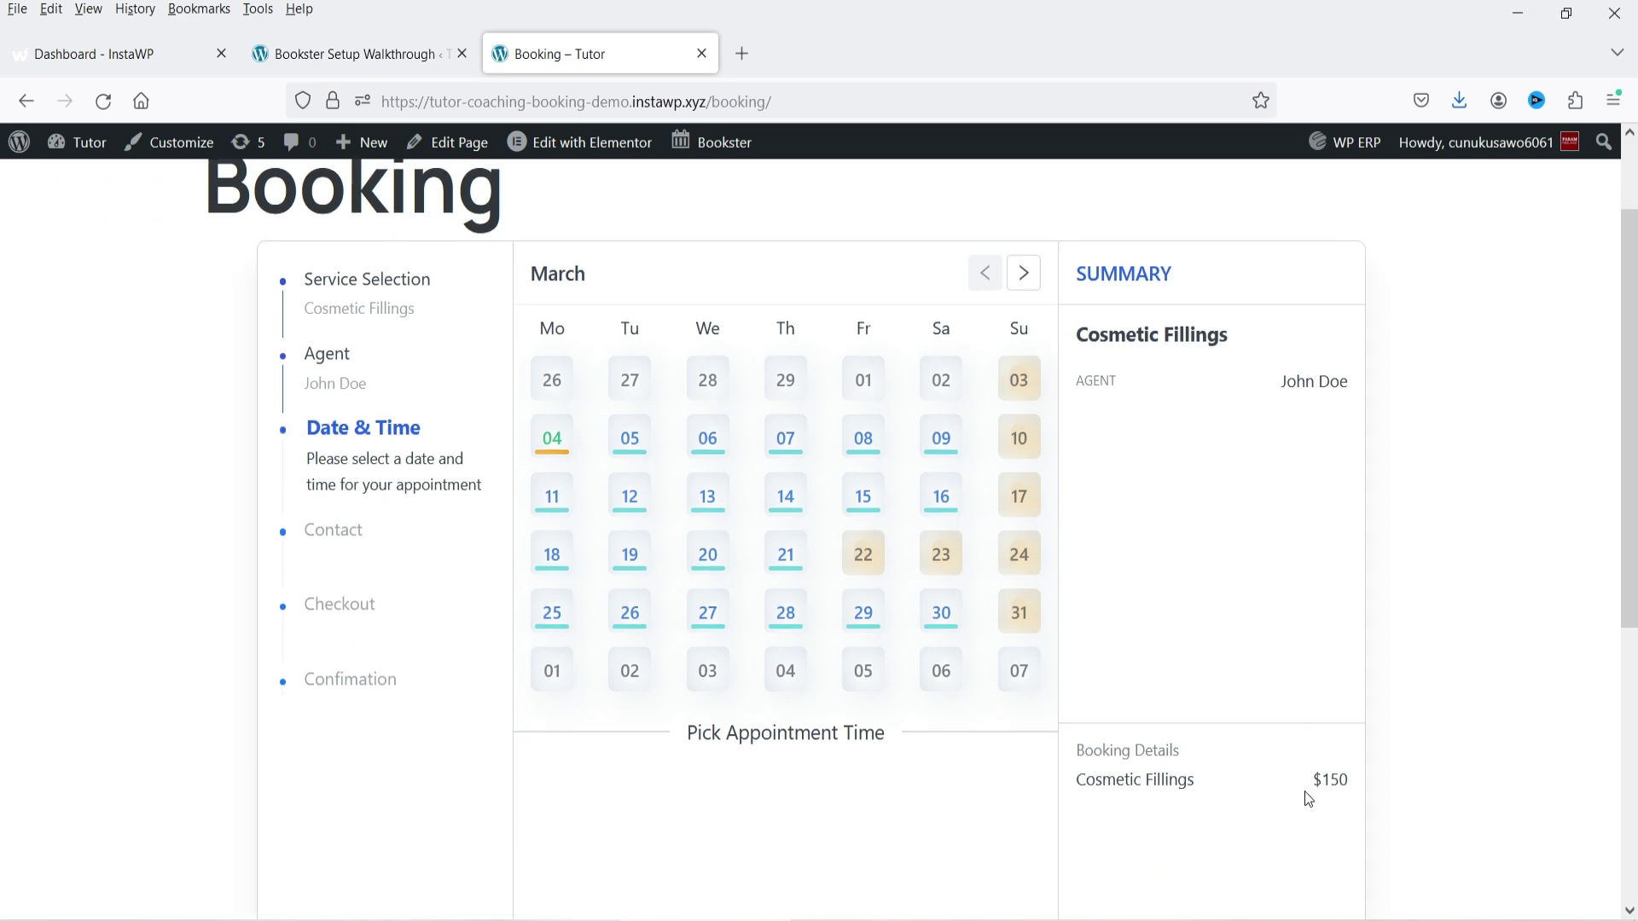
click(707, 440)
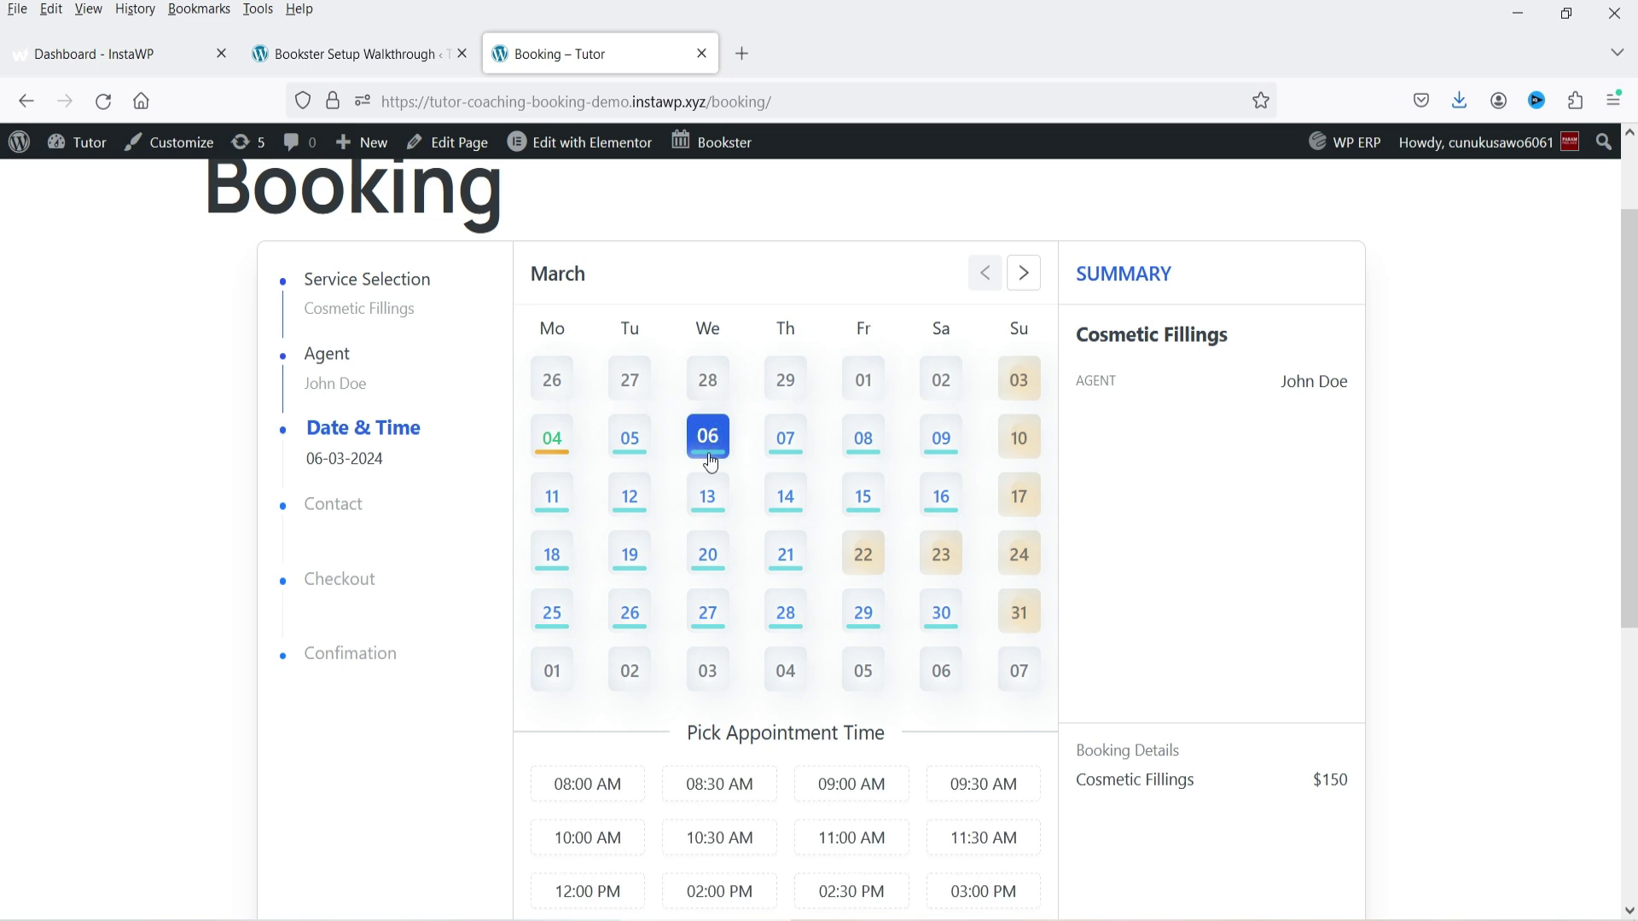
scroll(711, 461, down, 2)
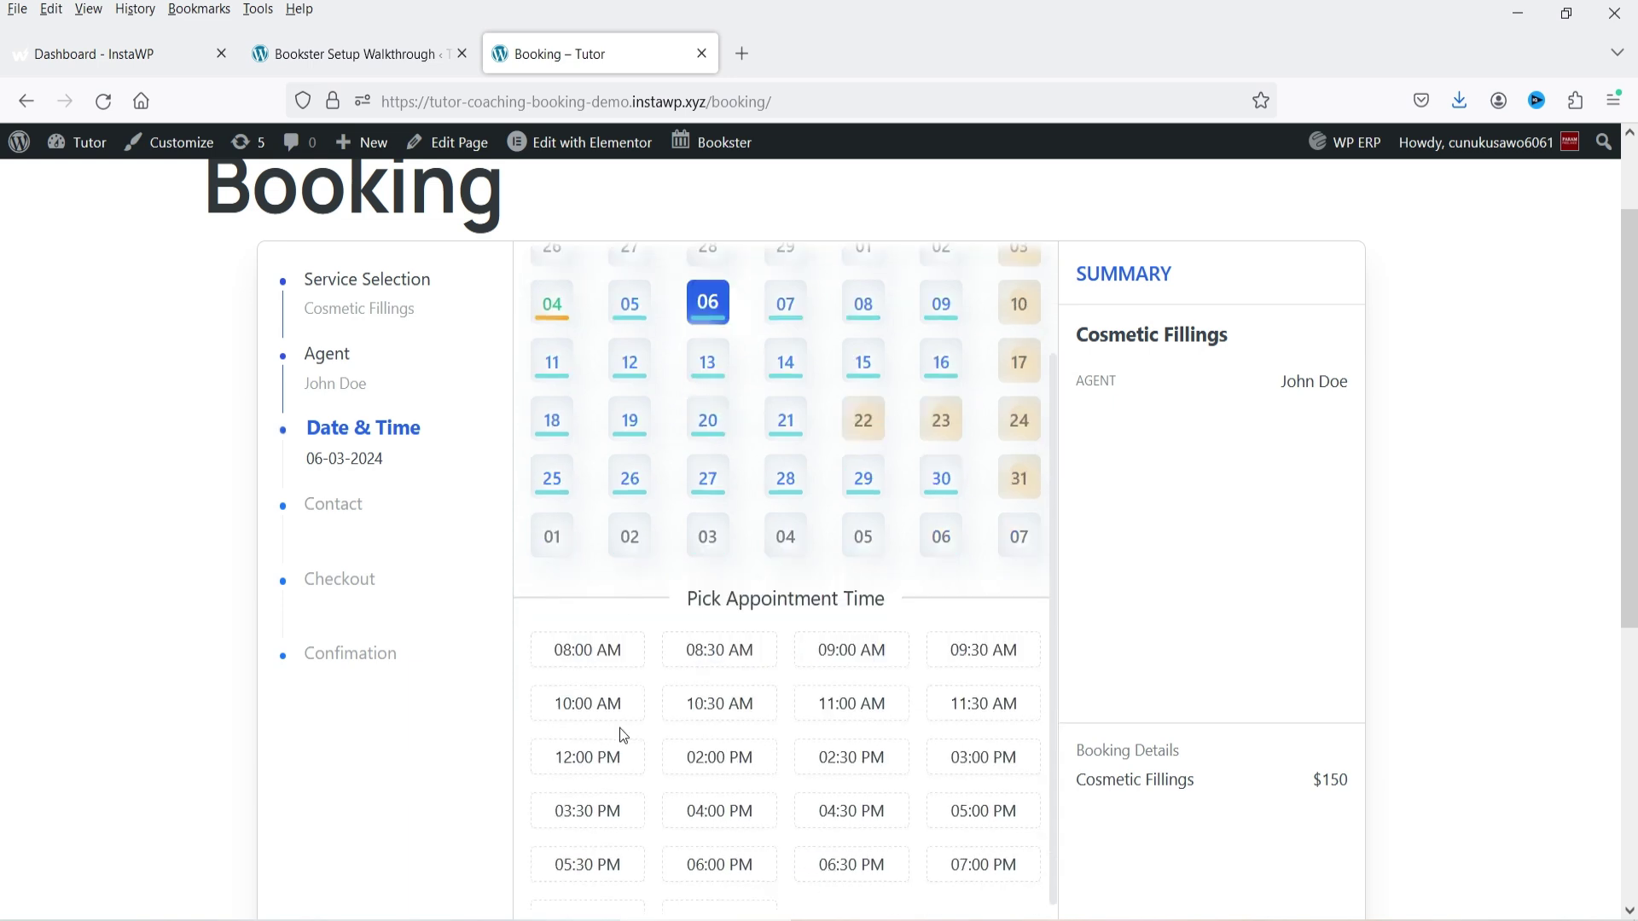
click(860, 659)
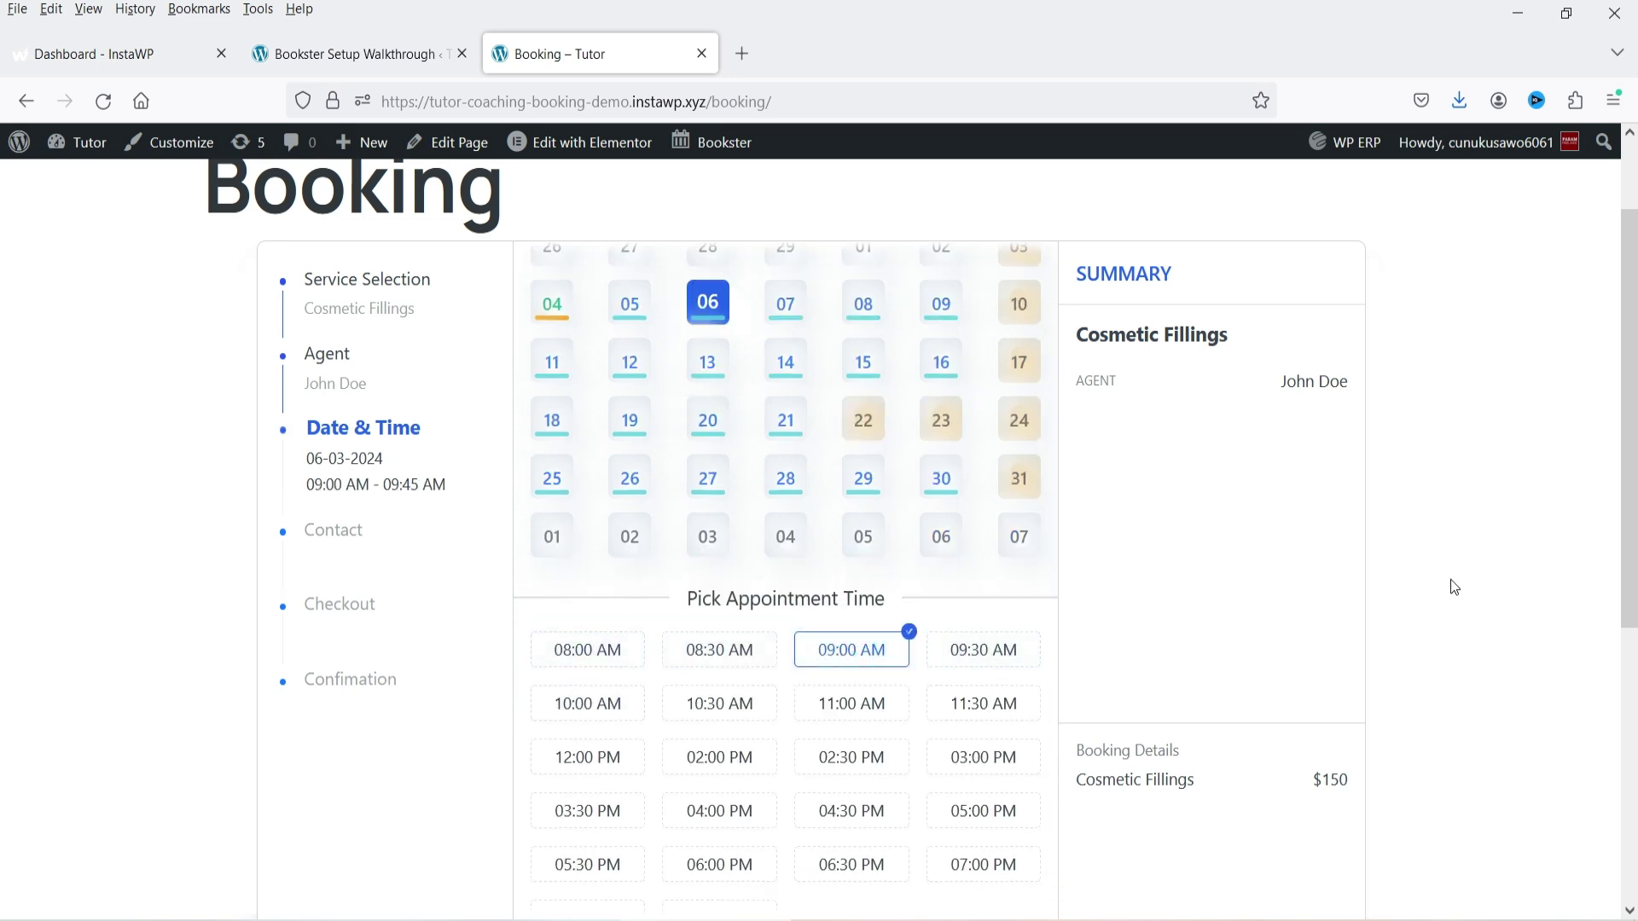
scroll(1454, 587, down, 5)
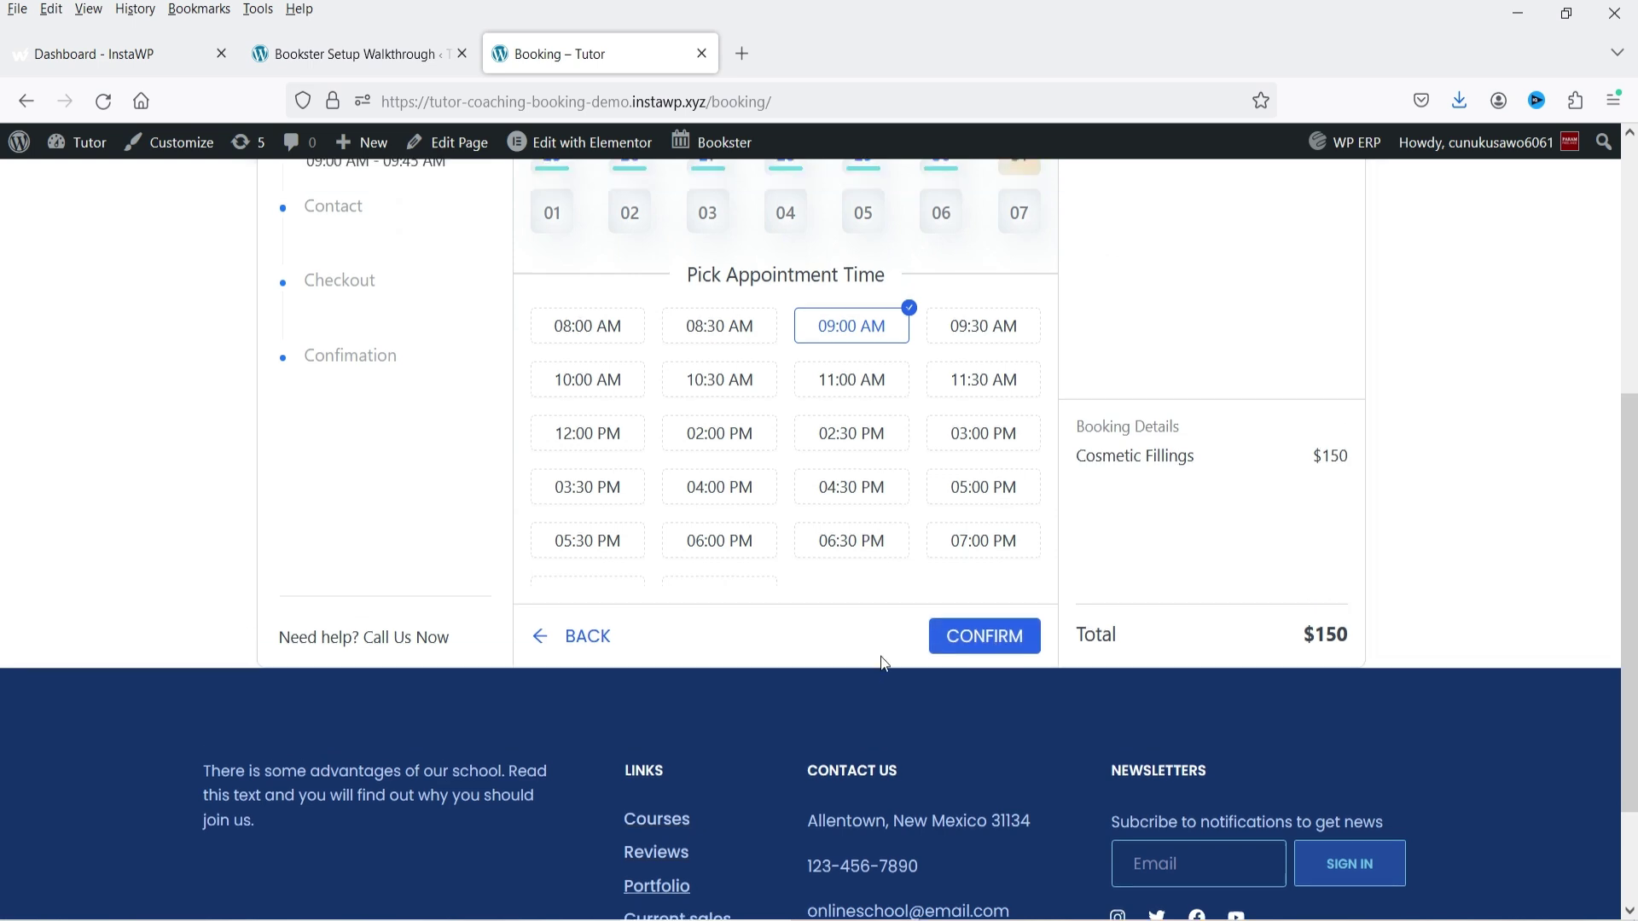
scroll(904, 657, up, 1)
click(1009, 725)
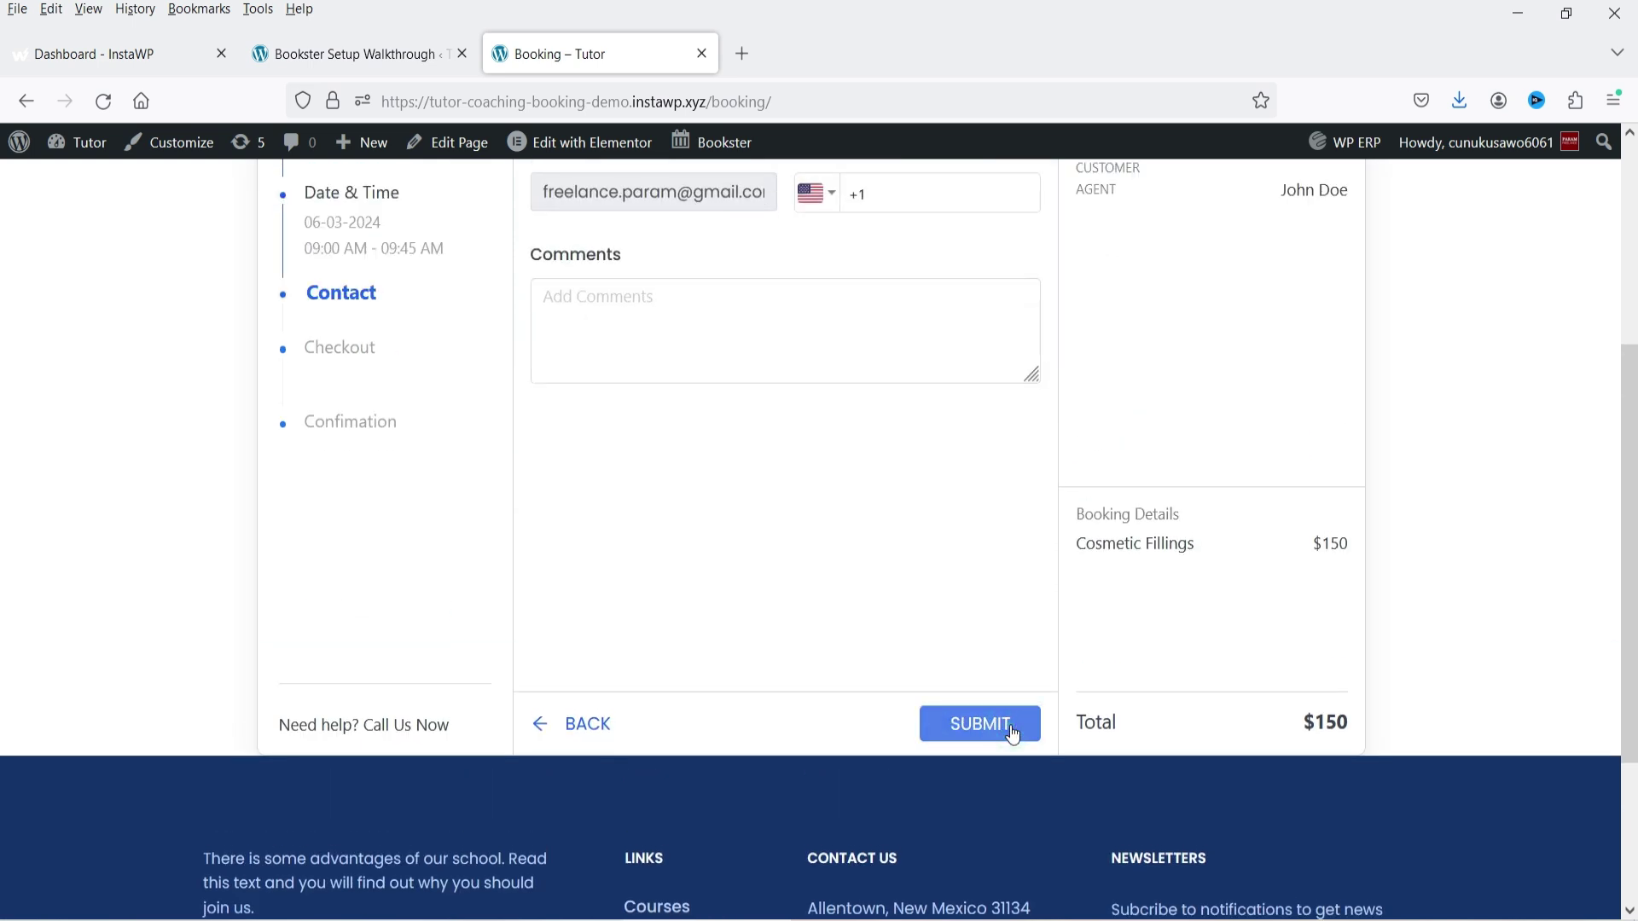
- Check the contact fields, copy the booking page's address, and switch to that page in a private browsing window
click(610, 322)
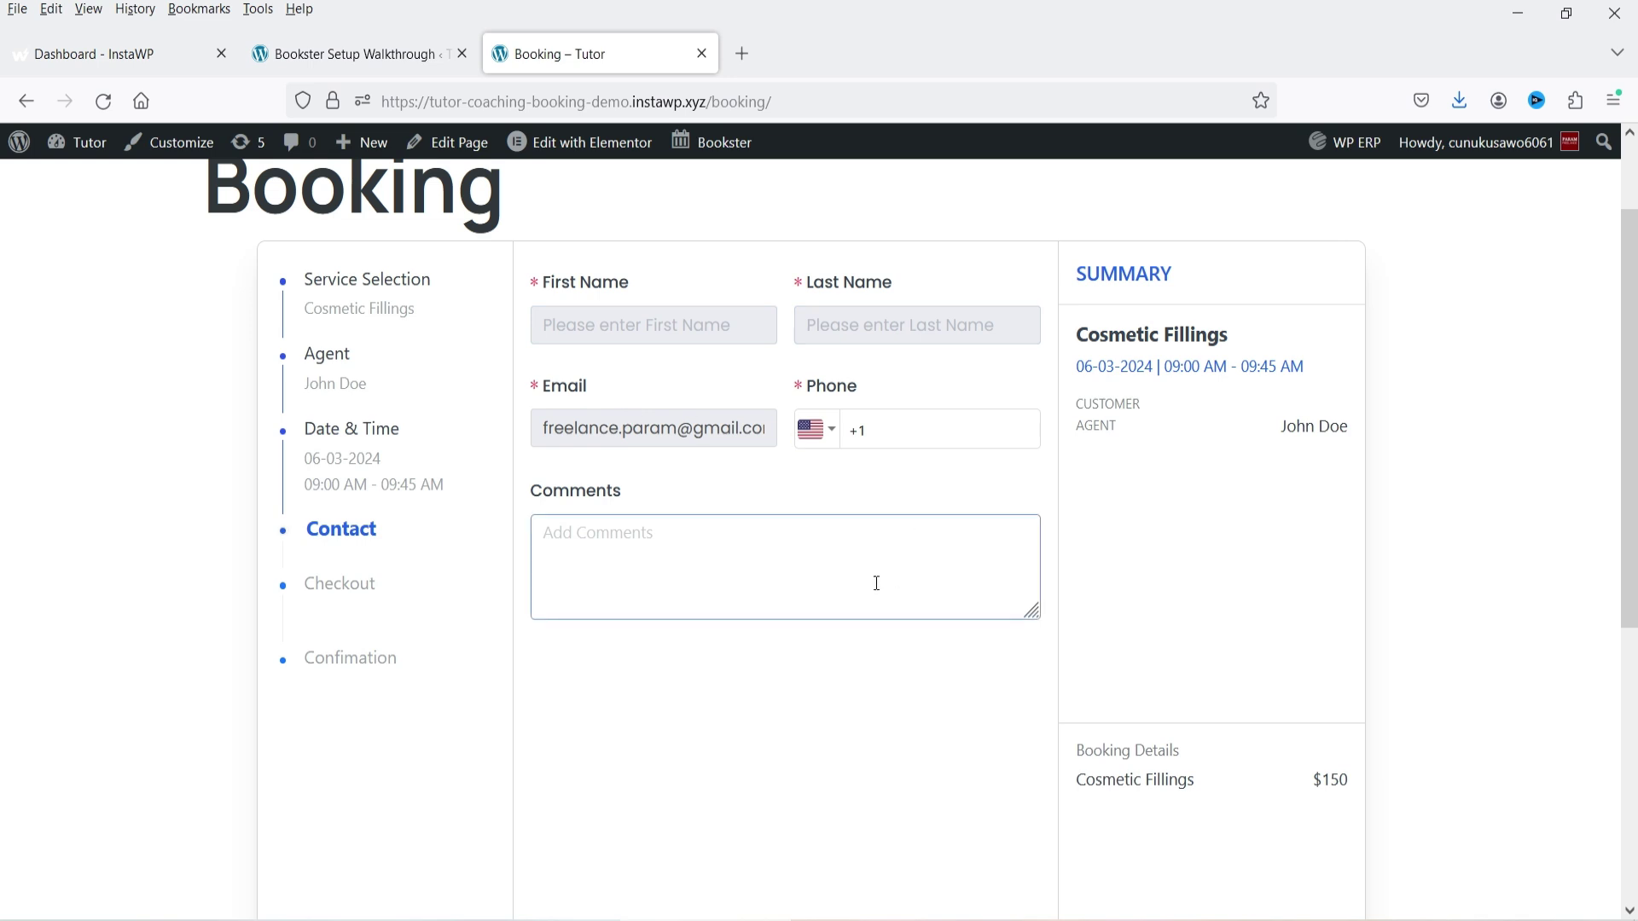
scroll(805, 479, up, 2)
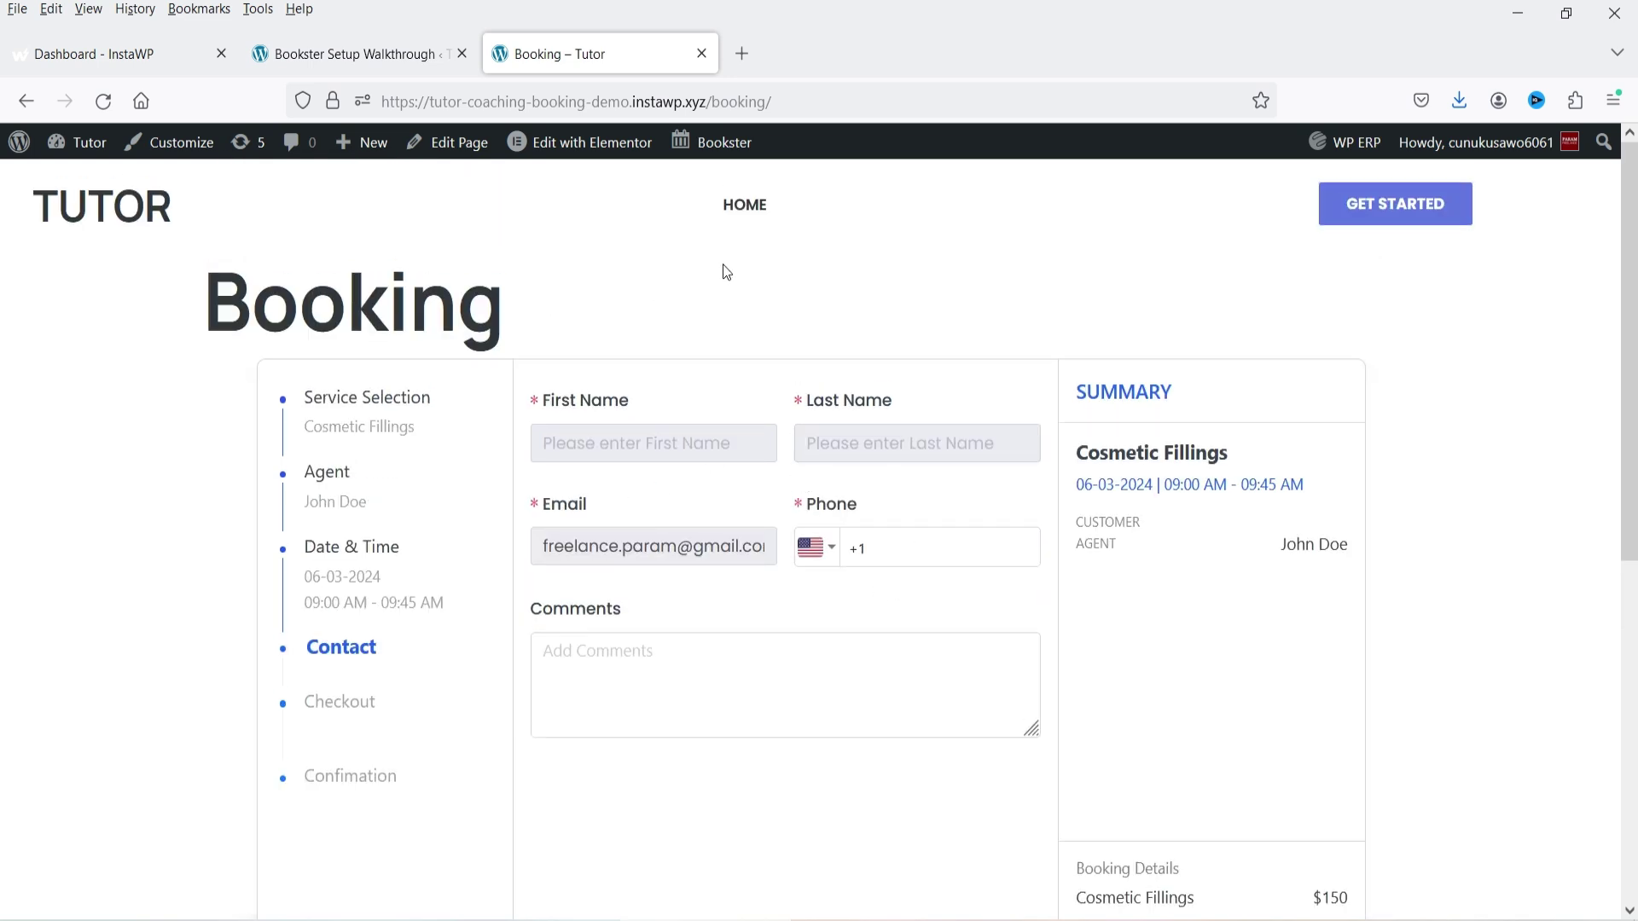
click(809, 102)
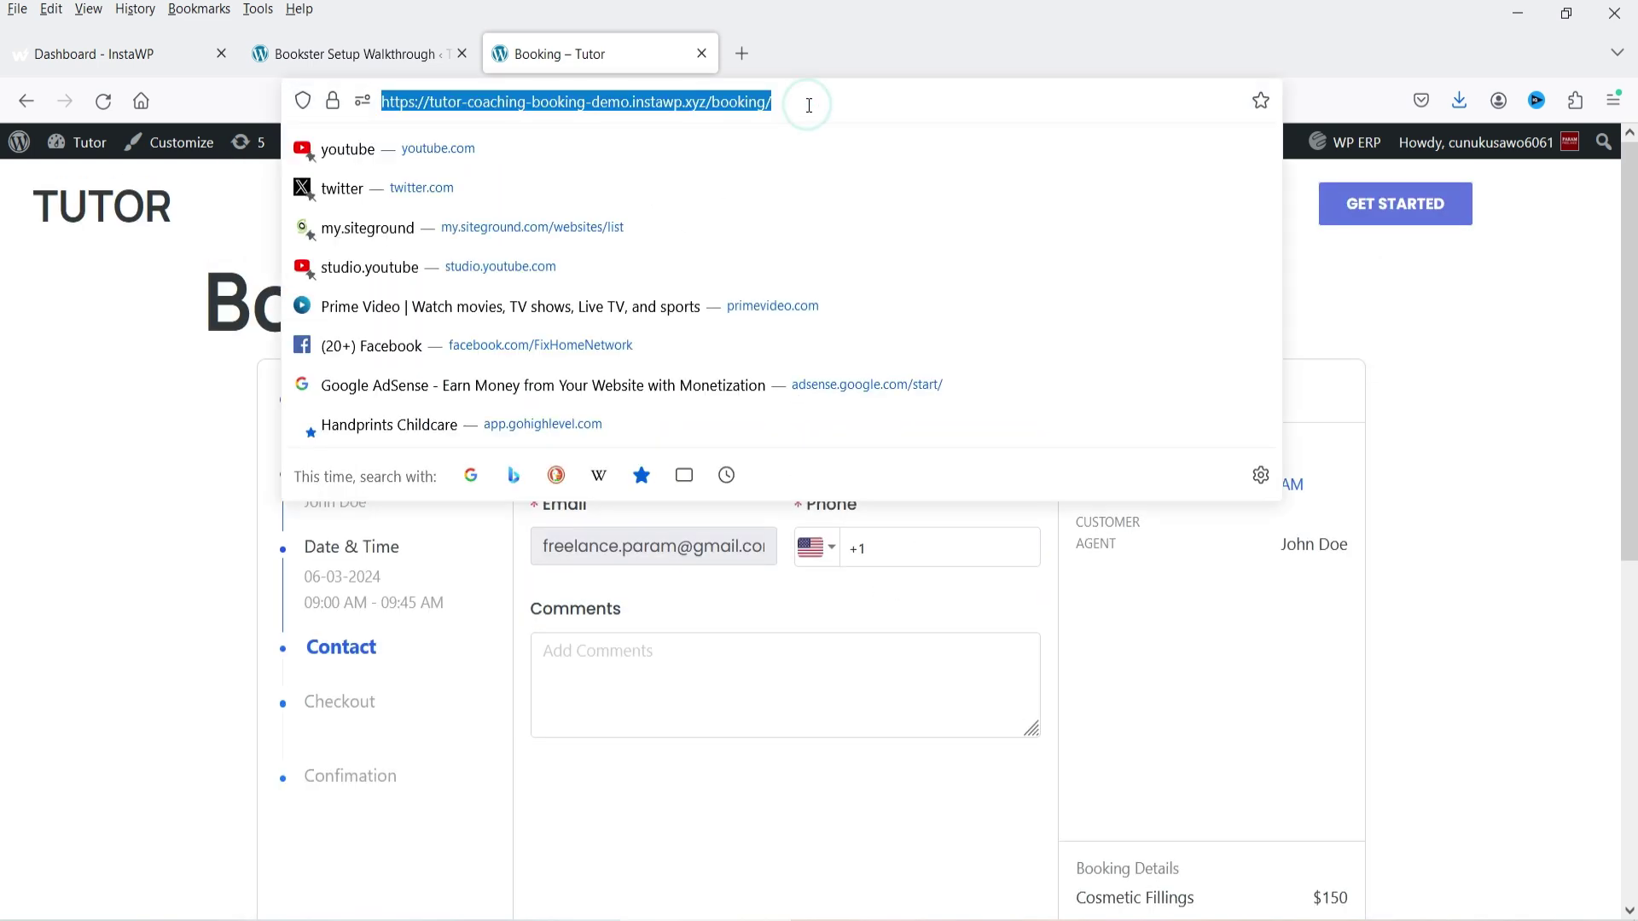
click(810, 604)
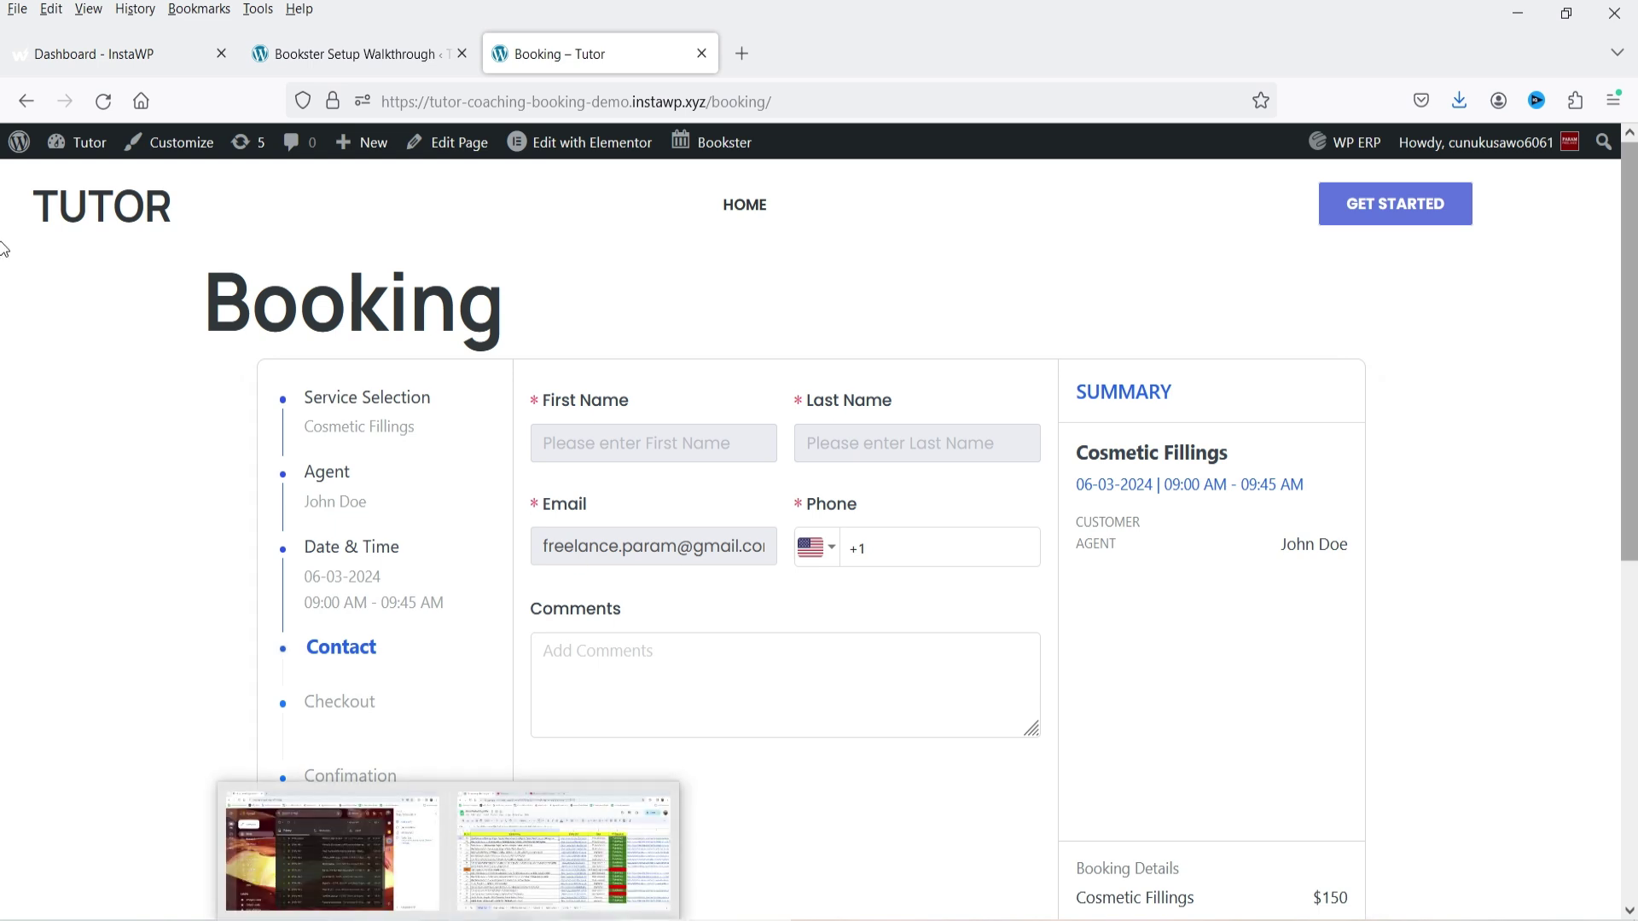
key(alt+Tab)
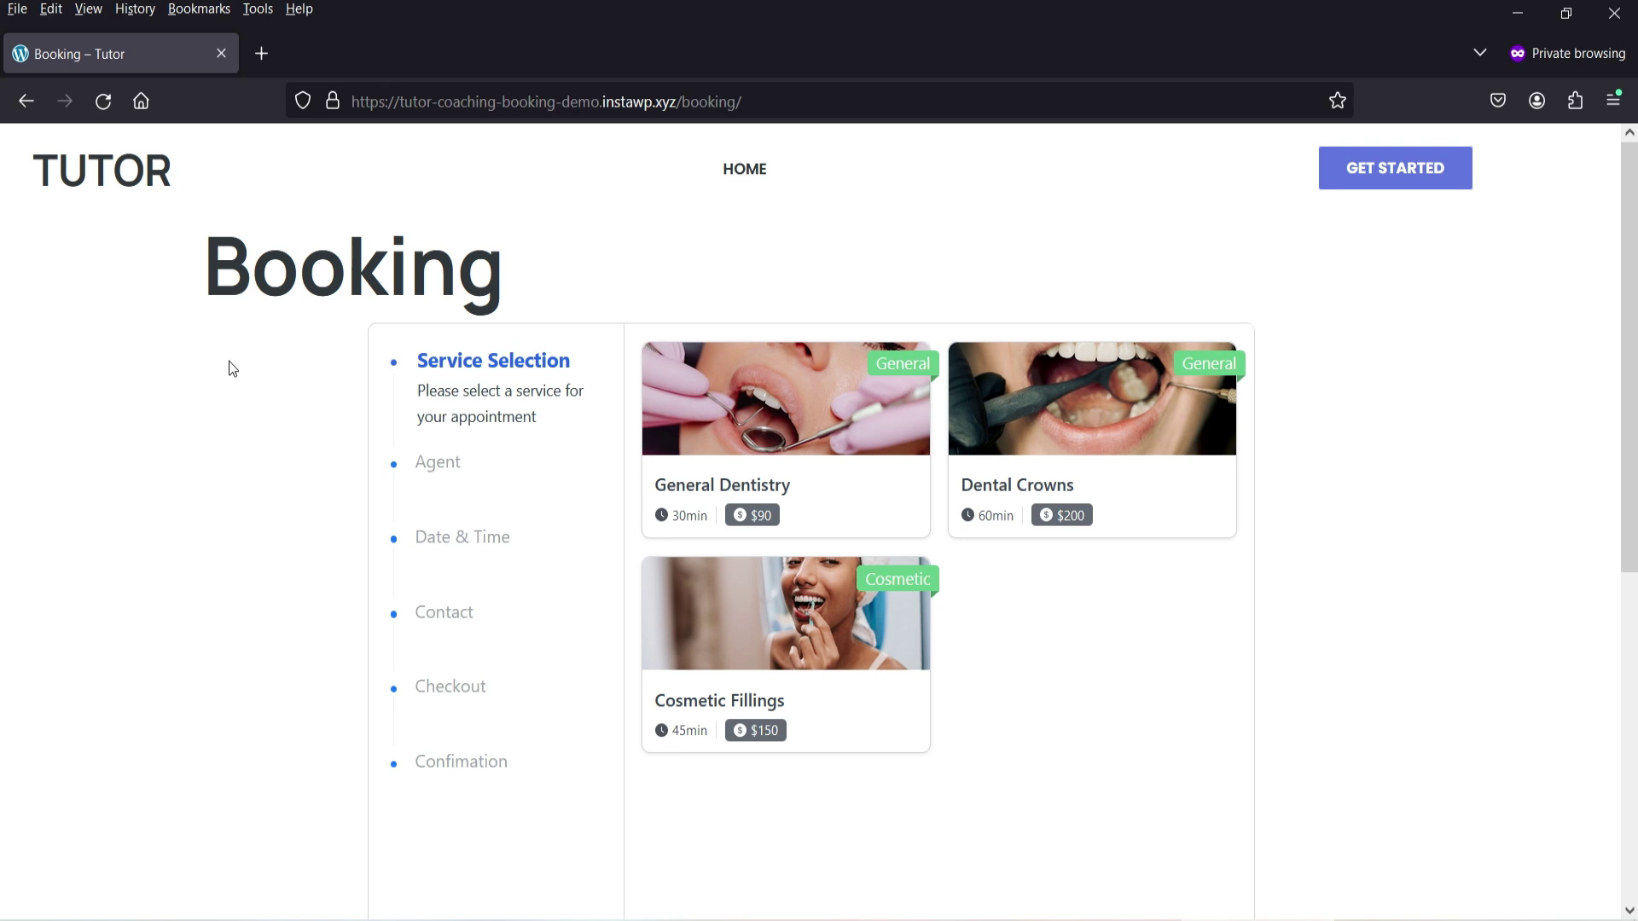
- Select Cosmetic Fillings with its offered agent, and confirm the appointment slot on 6 March 2024 at 09:00 AM
click(795, 627)
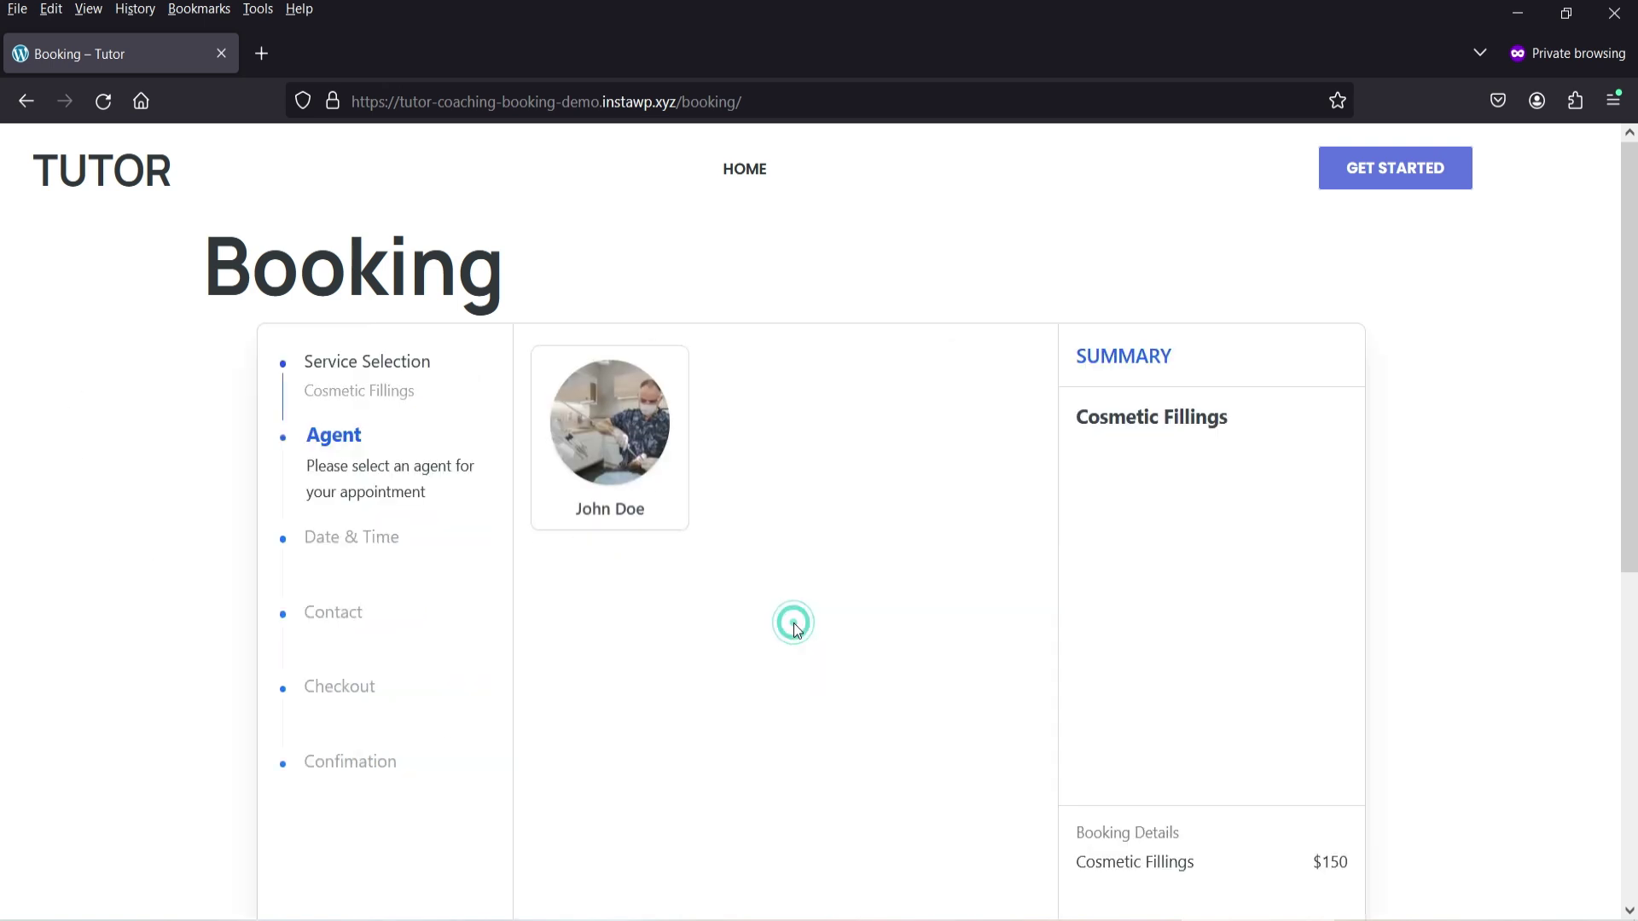
click(646, 426)
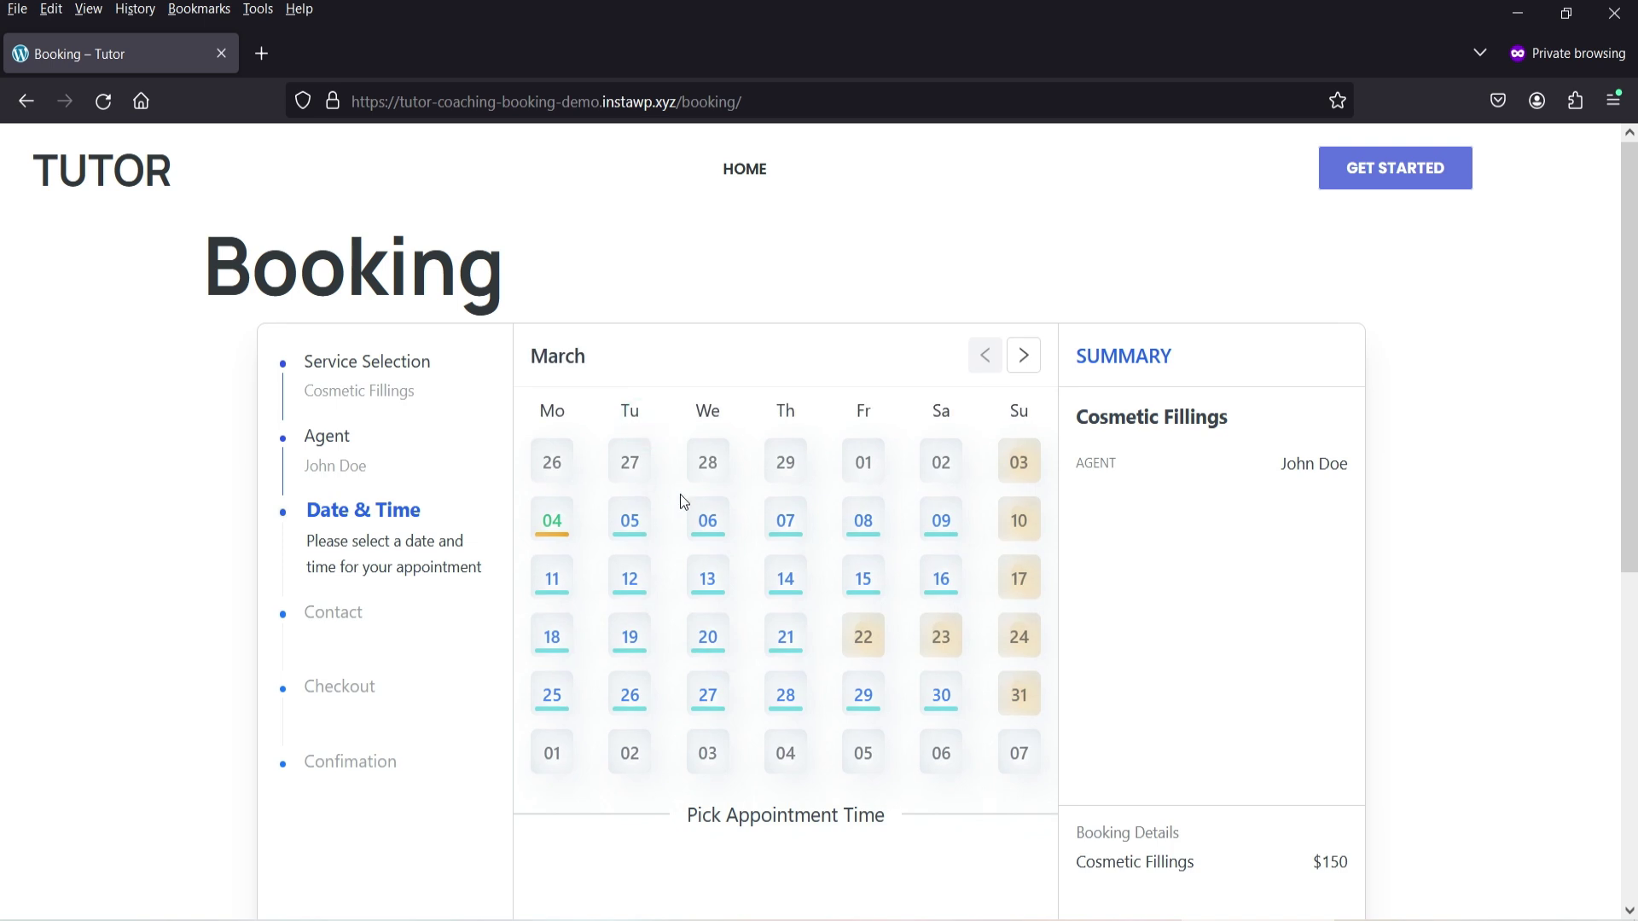
click(697, 531)
scroll(796, 570, down, 1)
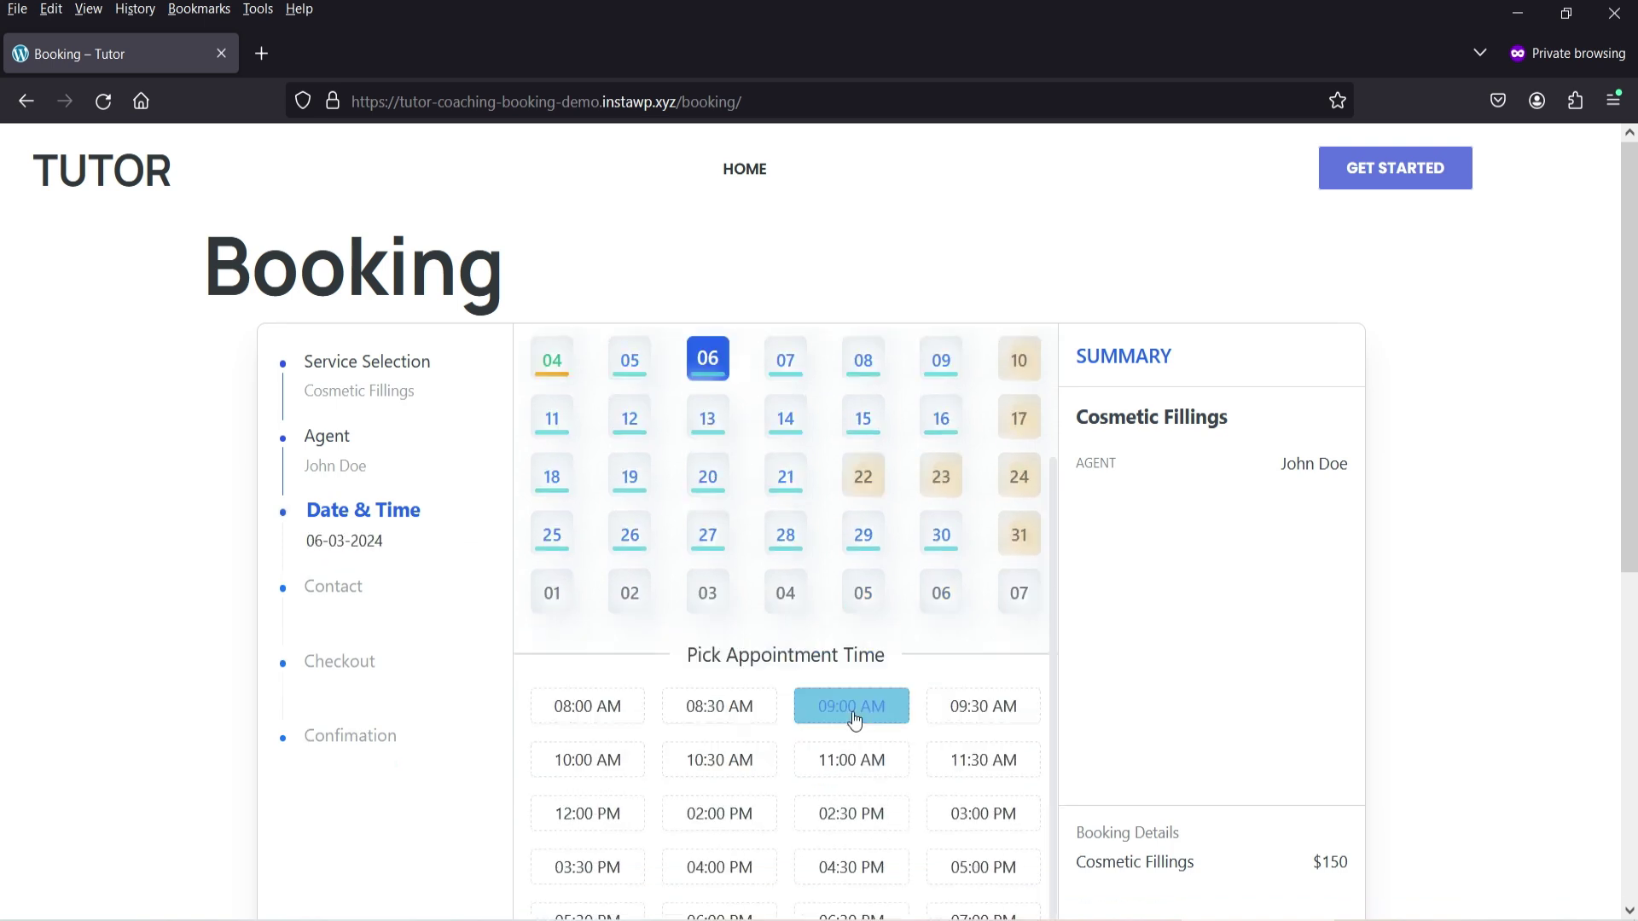
click(853, 714)
scroll(1010, 681, down, 4)
click(985, 687)
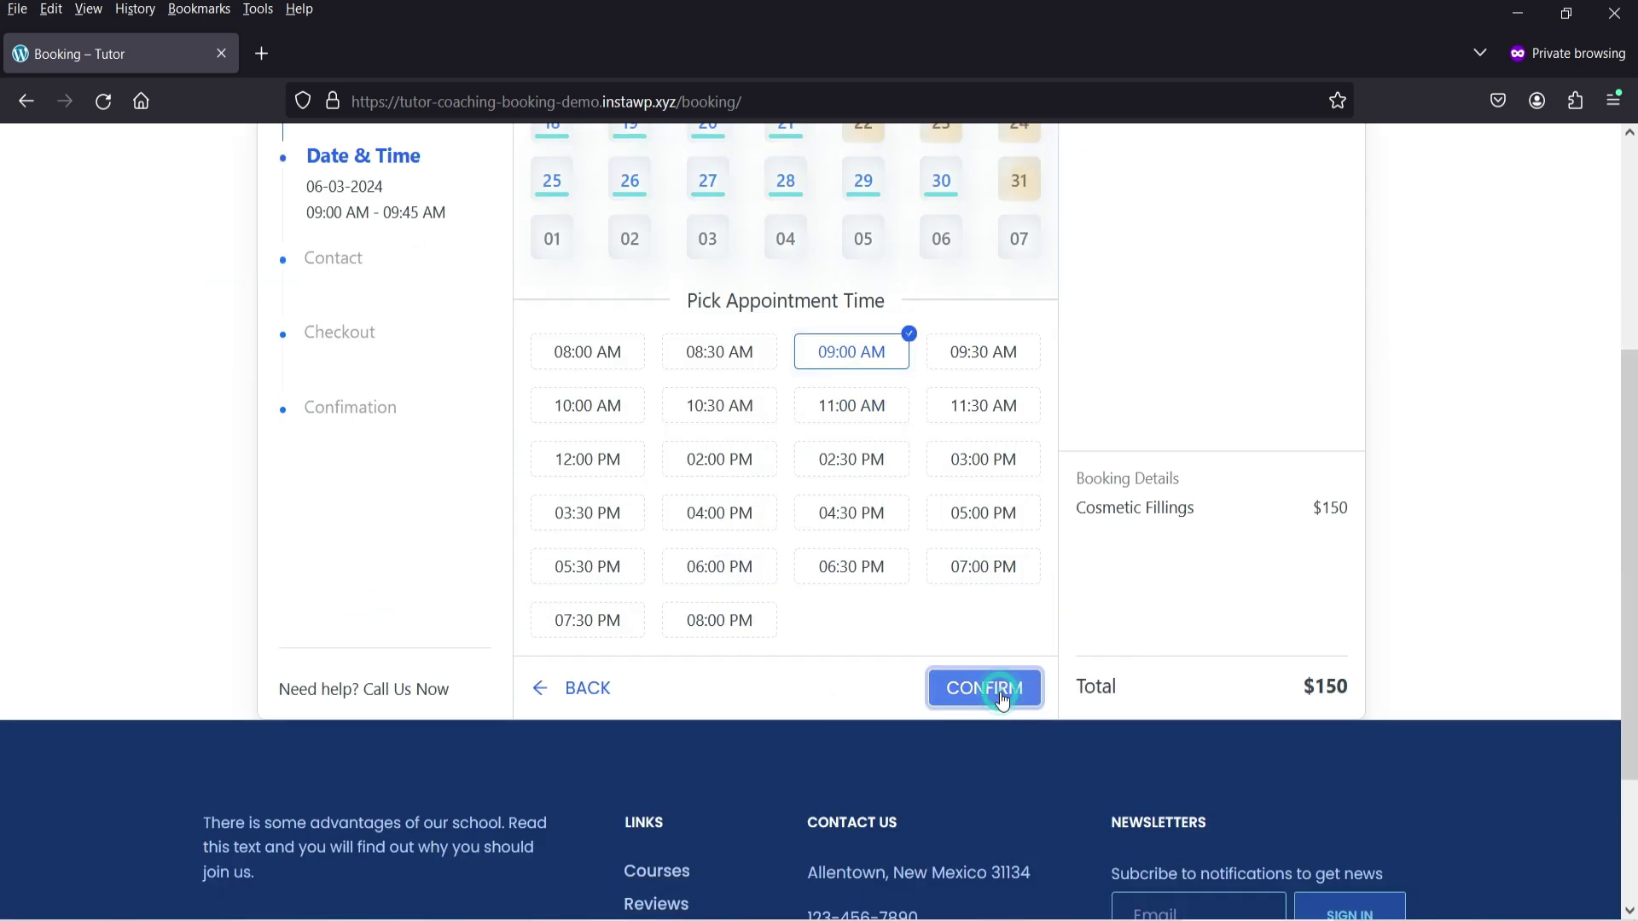
- Submit the new customer's first name, last name, phone number and email with the comment "Want to book appointment"
scroll(772, 648, up, 3)
scroll(769, 644, up, 2)
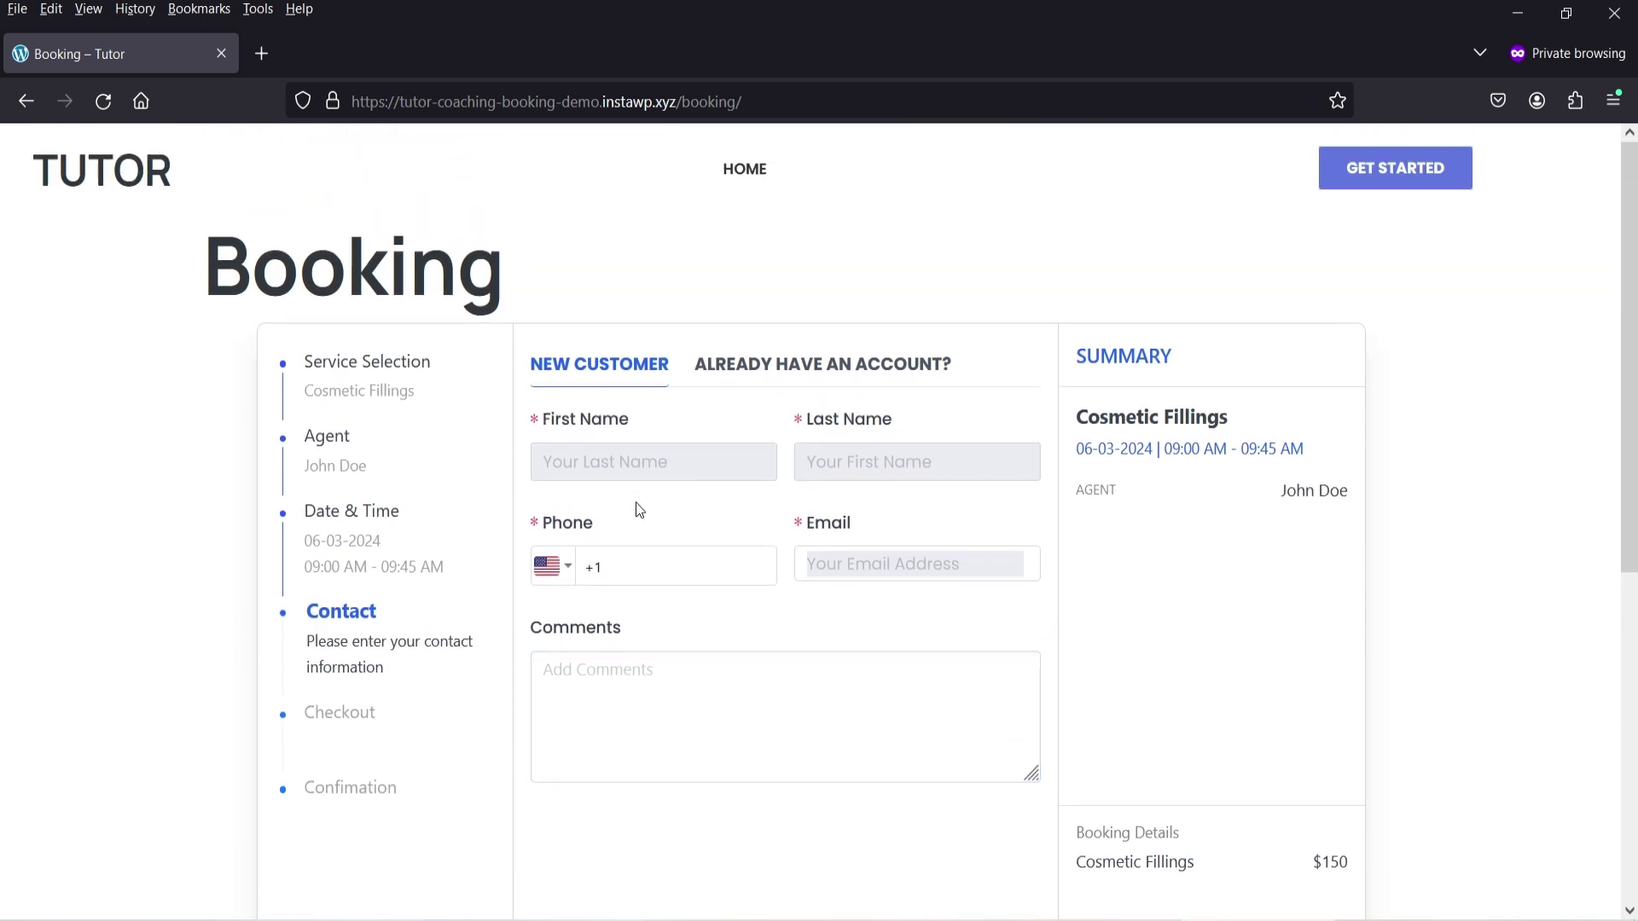
click(622, 461)
text(WilliamB)
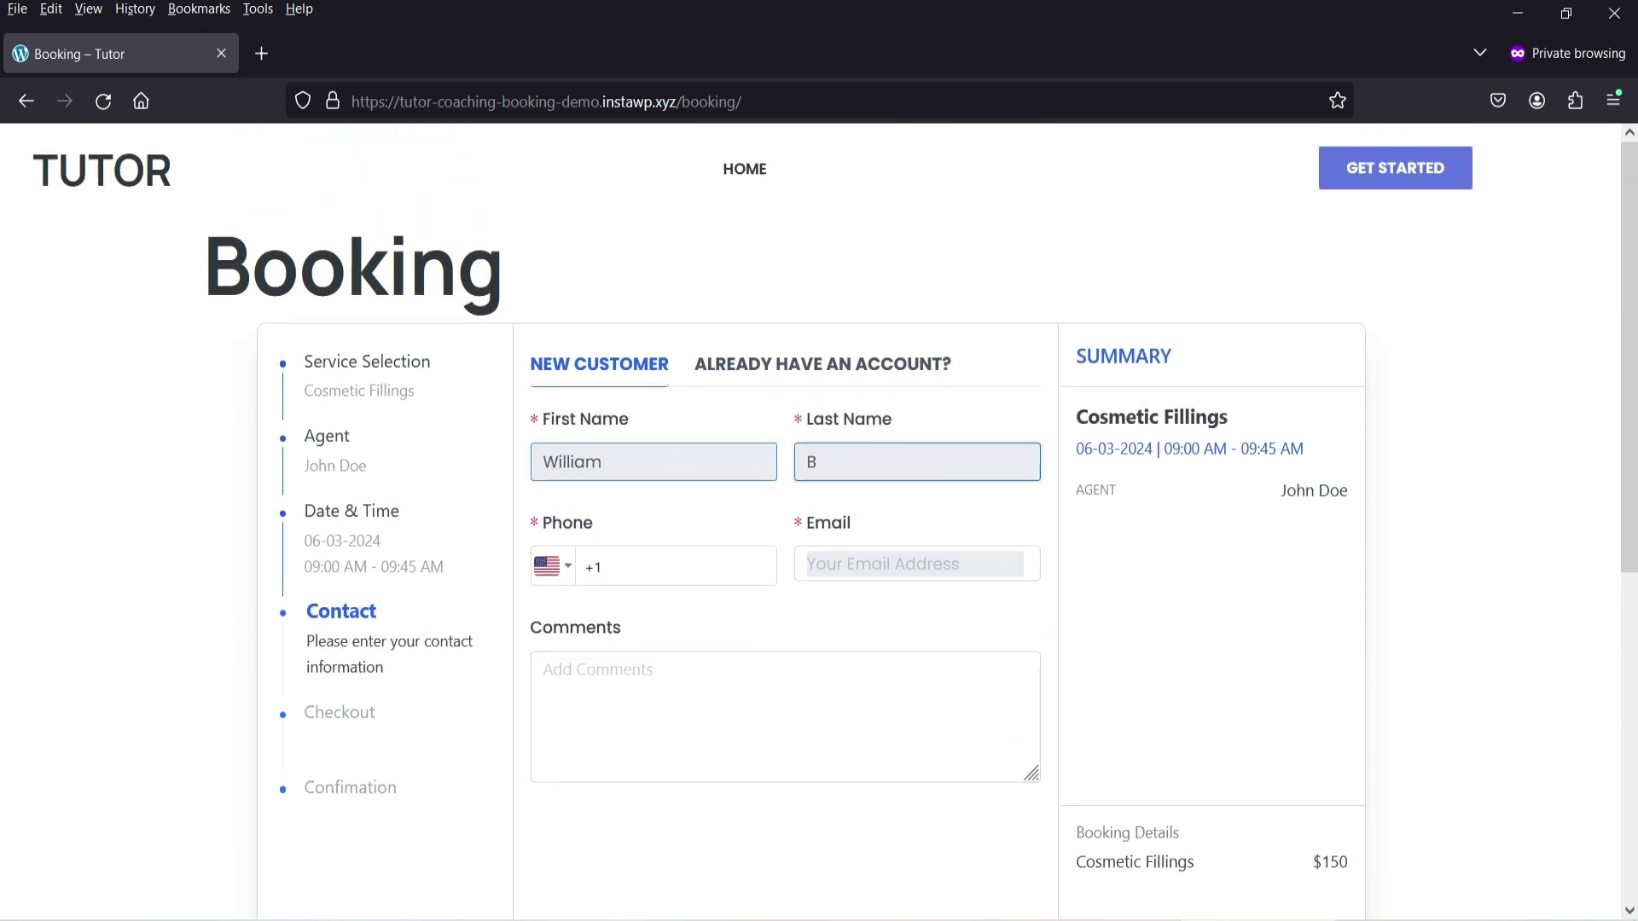
key(Tab)
text(3333333333)
key(Tab)
text(w@example.com)
key(Tab)
text(Want to book appointment)
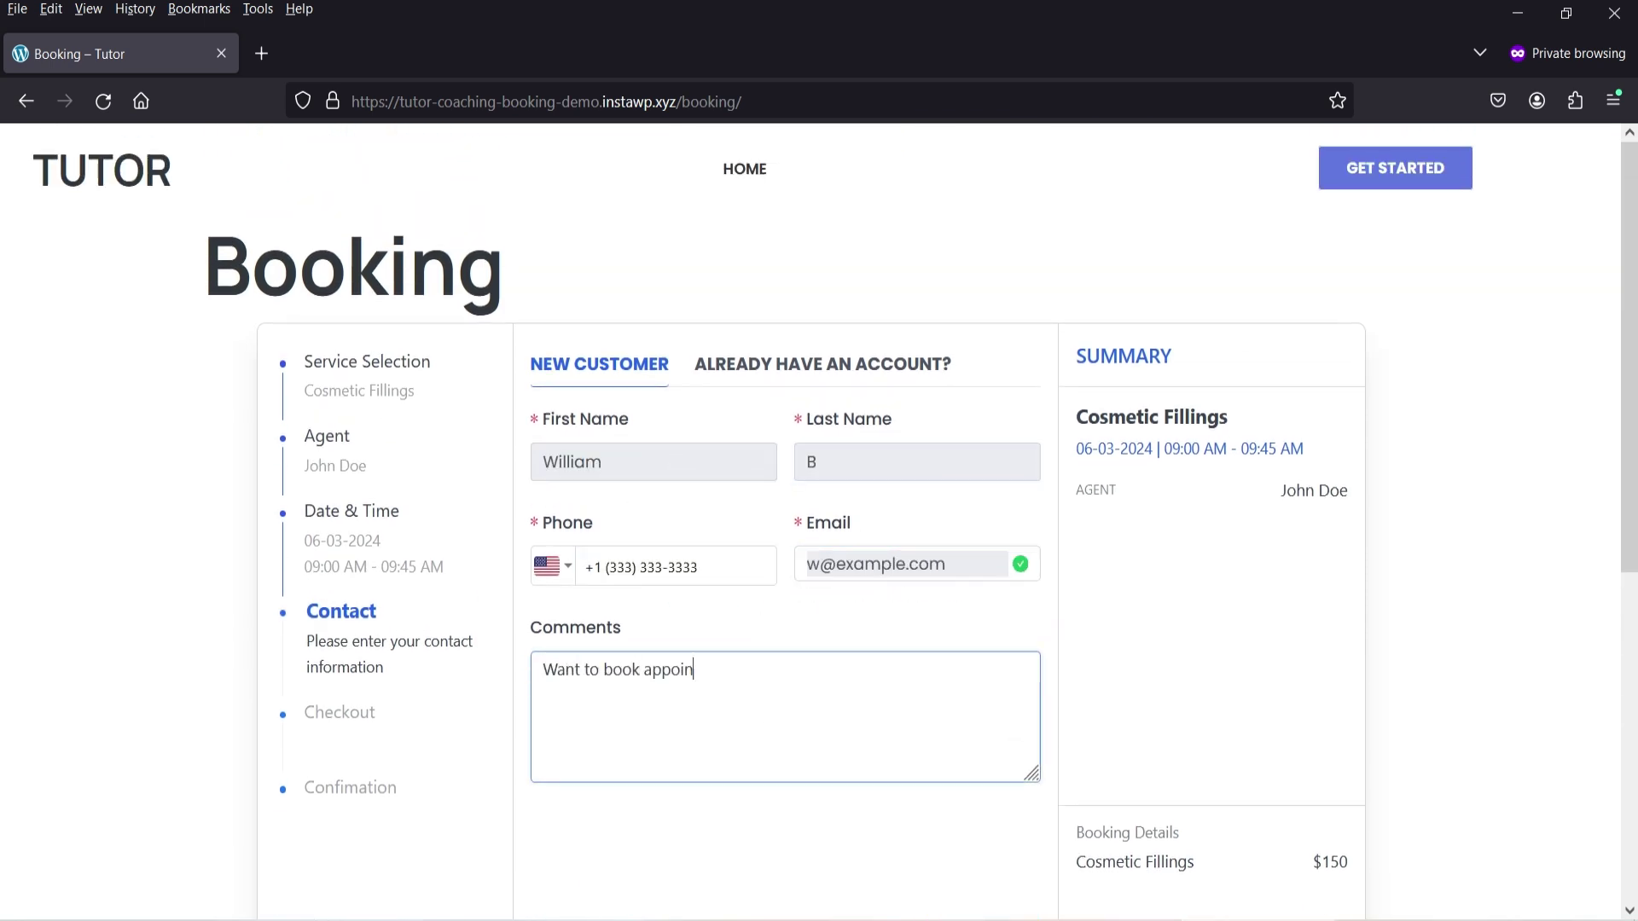
scroll(1036, 762, down, 4)
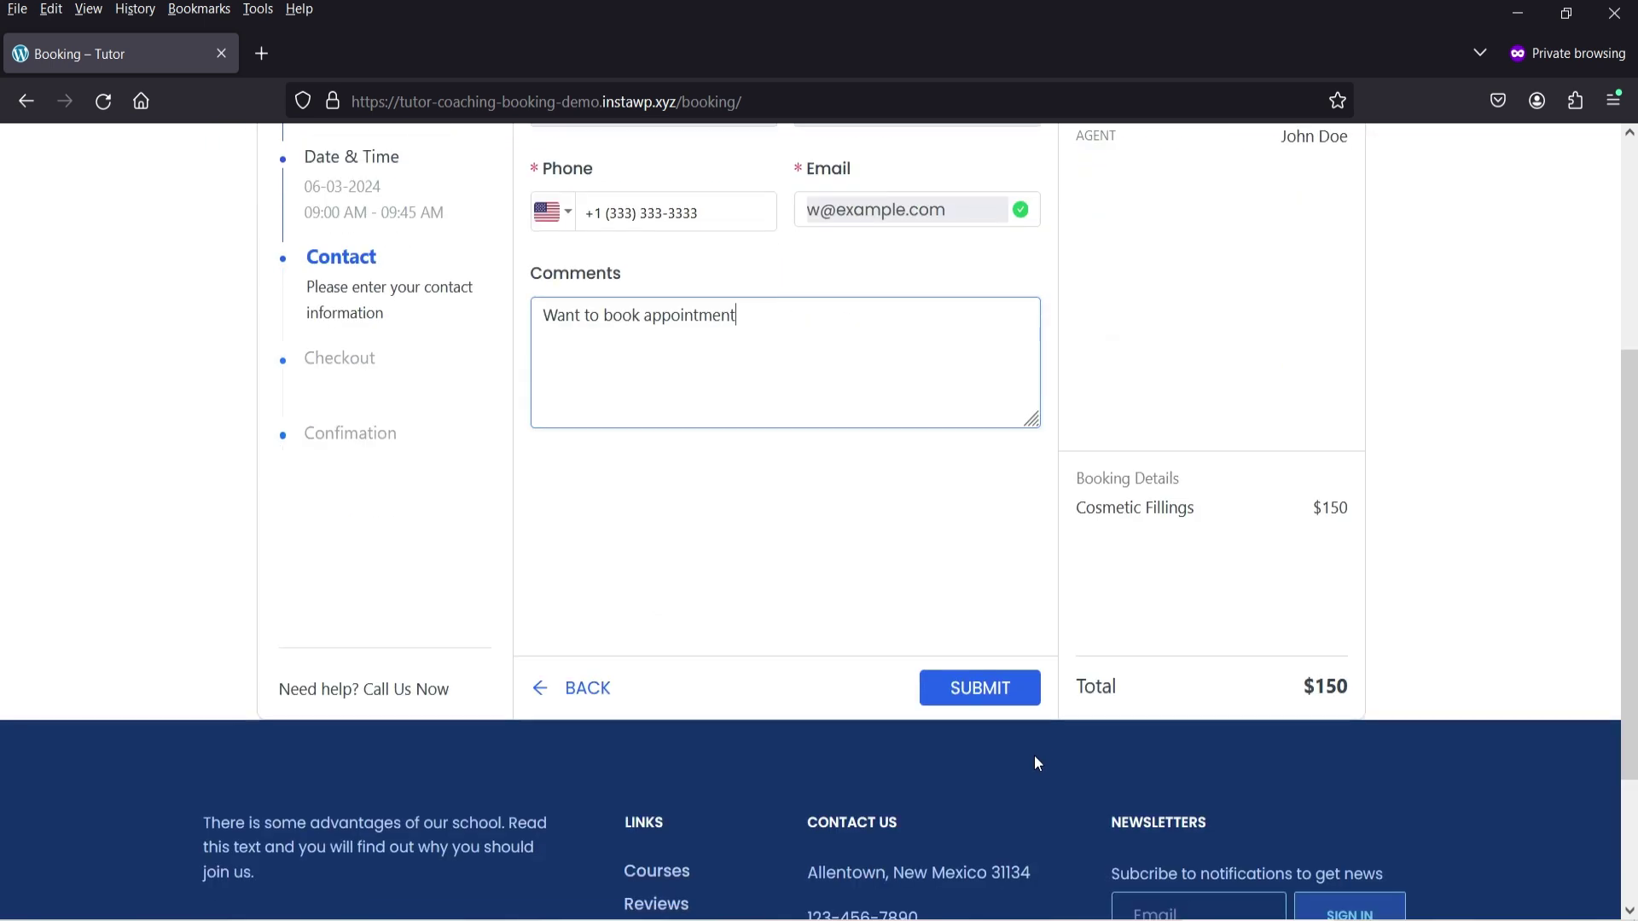
click(990, 687)
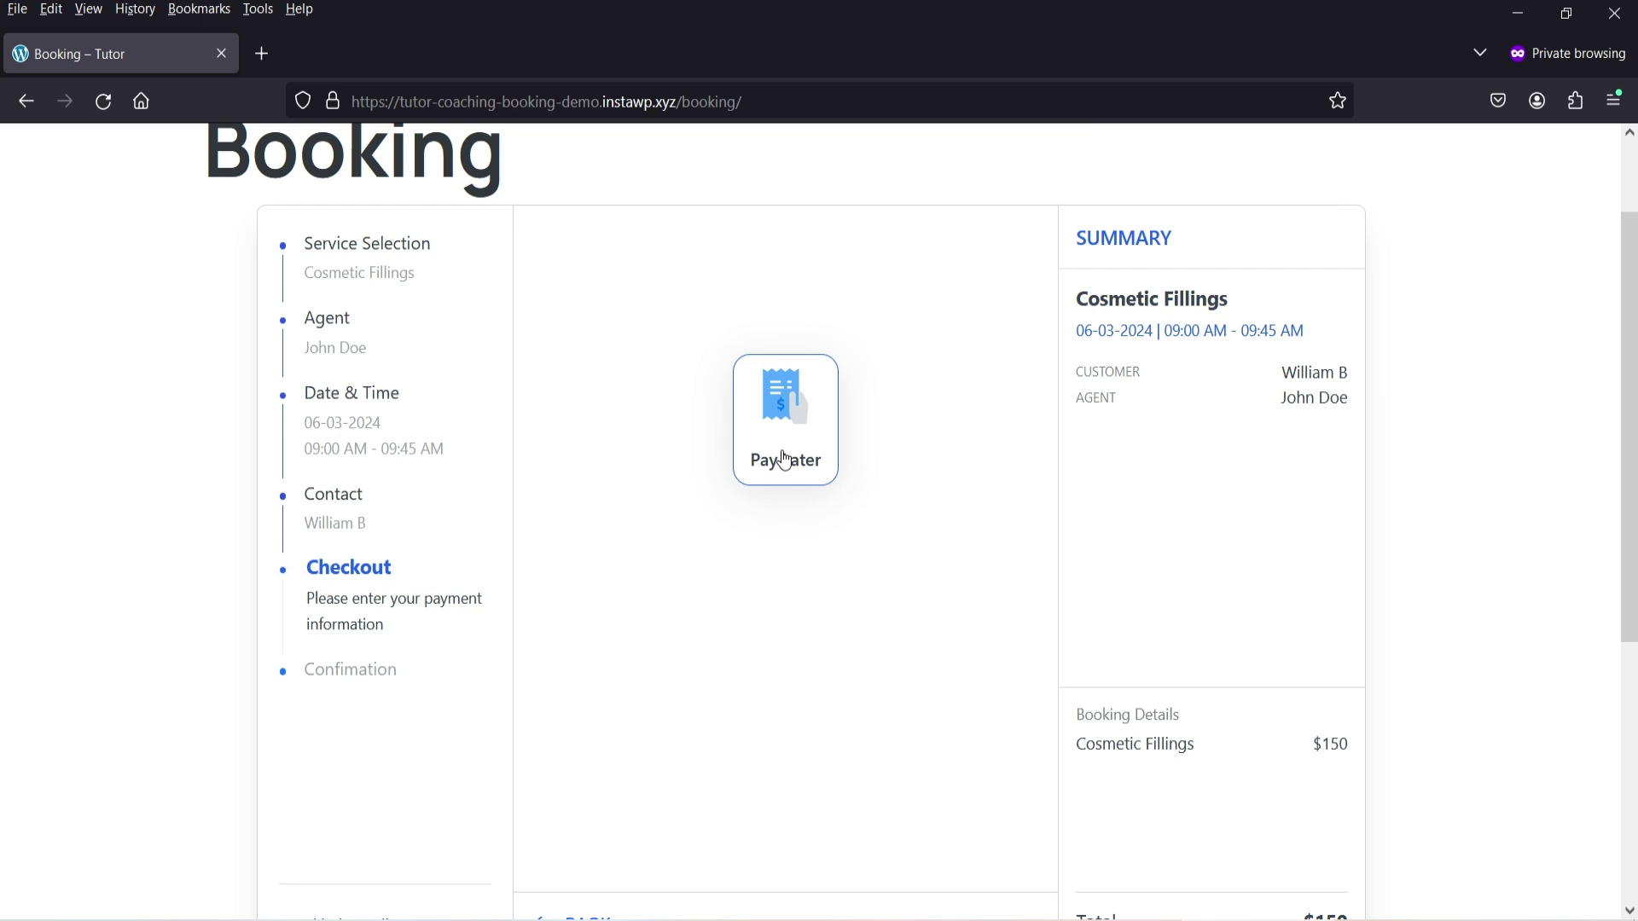
- Complete the checkout with Pay Later and review the agent and total on the booking confirmation
click(784, 459)
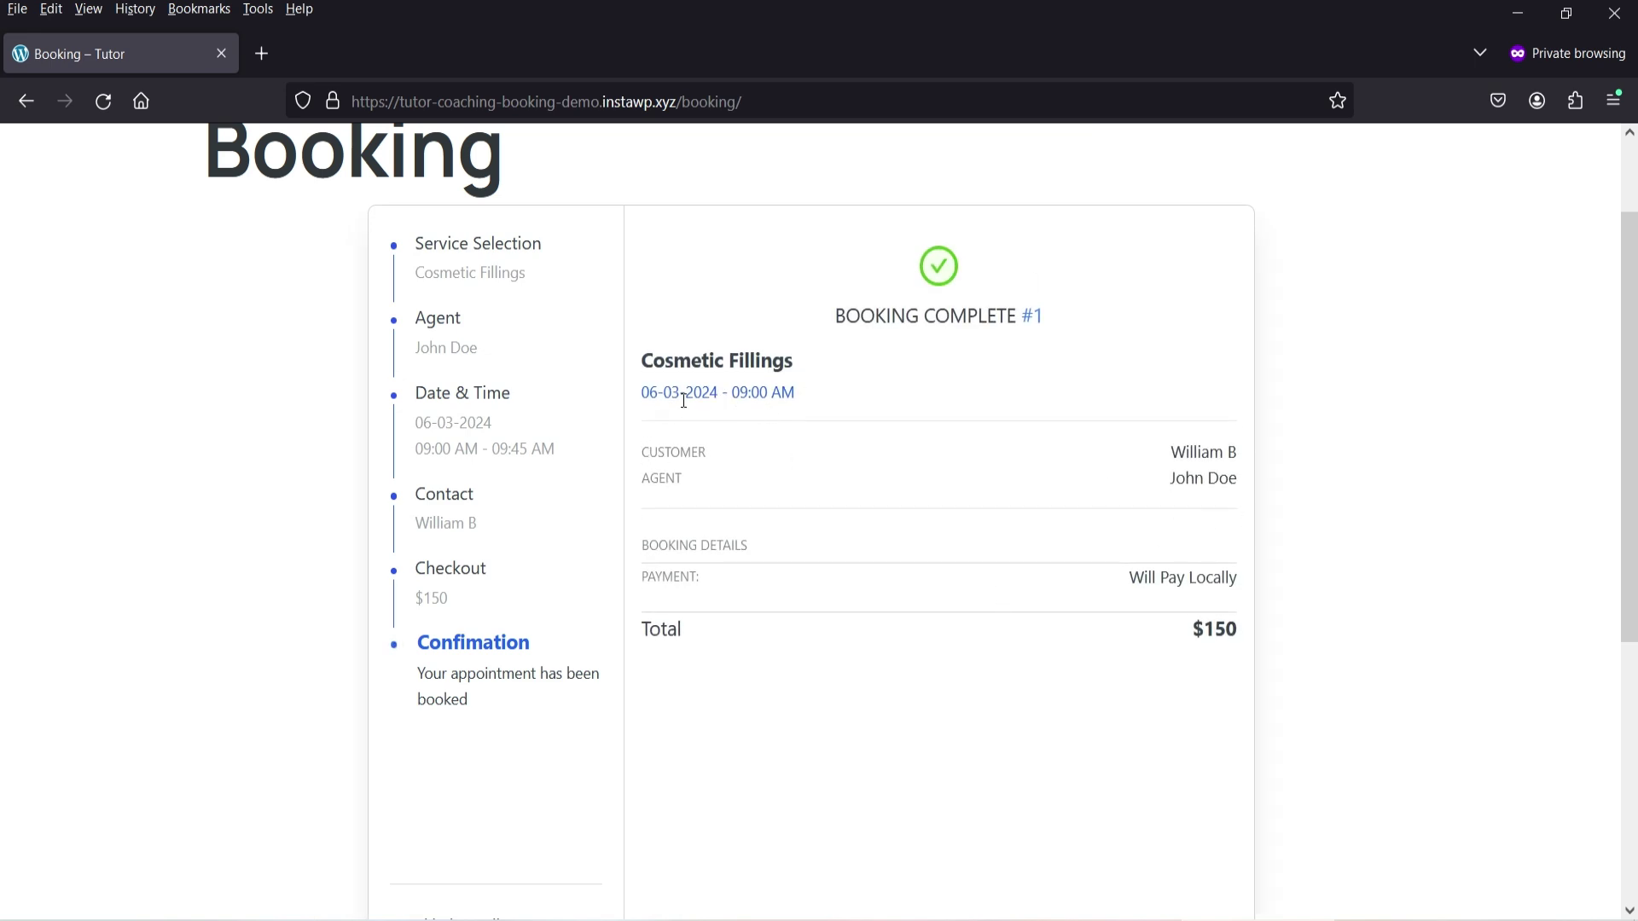
drag(1172, 478, 1254, 483)
drag(1160, 505, 1261, 495)
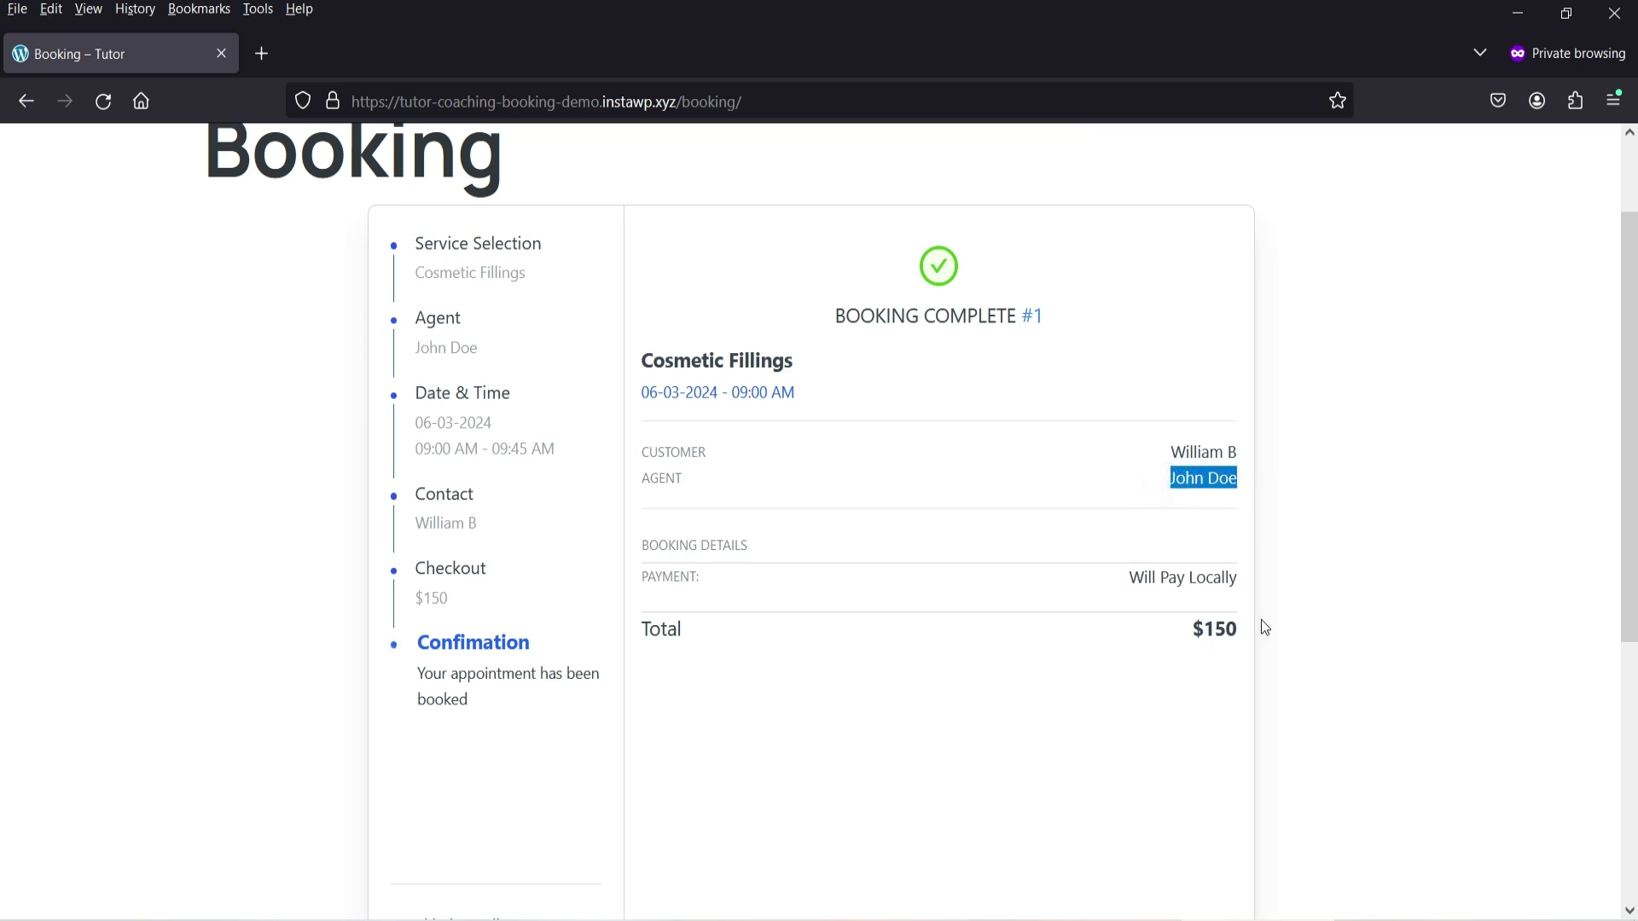
scroll(920, 608, down, 4)
scroll(917, 614, up, 4)
scroll(932, 586, up, 2)
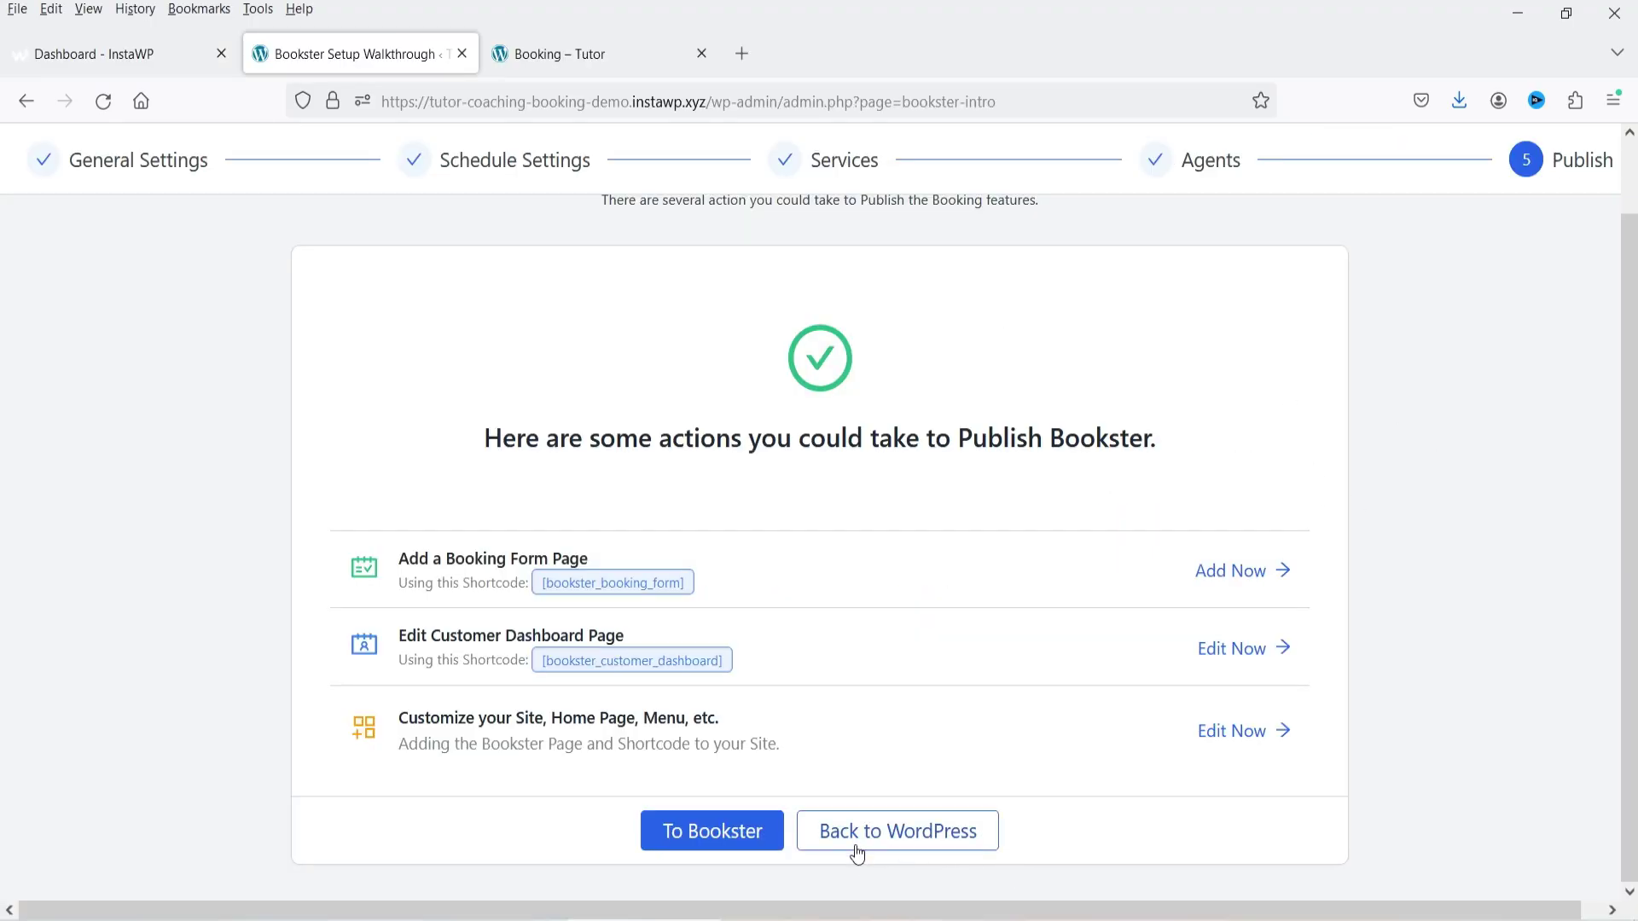
- Show the Bookster calendar in Month View for the booked agent, and open and save the Cosmetic Fillings appointment on 6 March
click(708, 832)
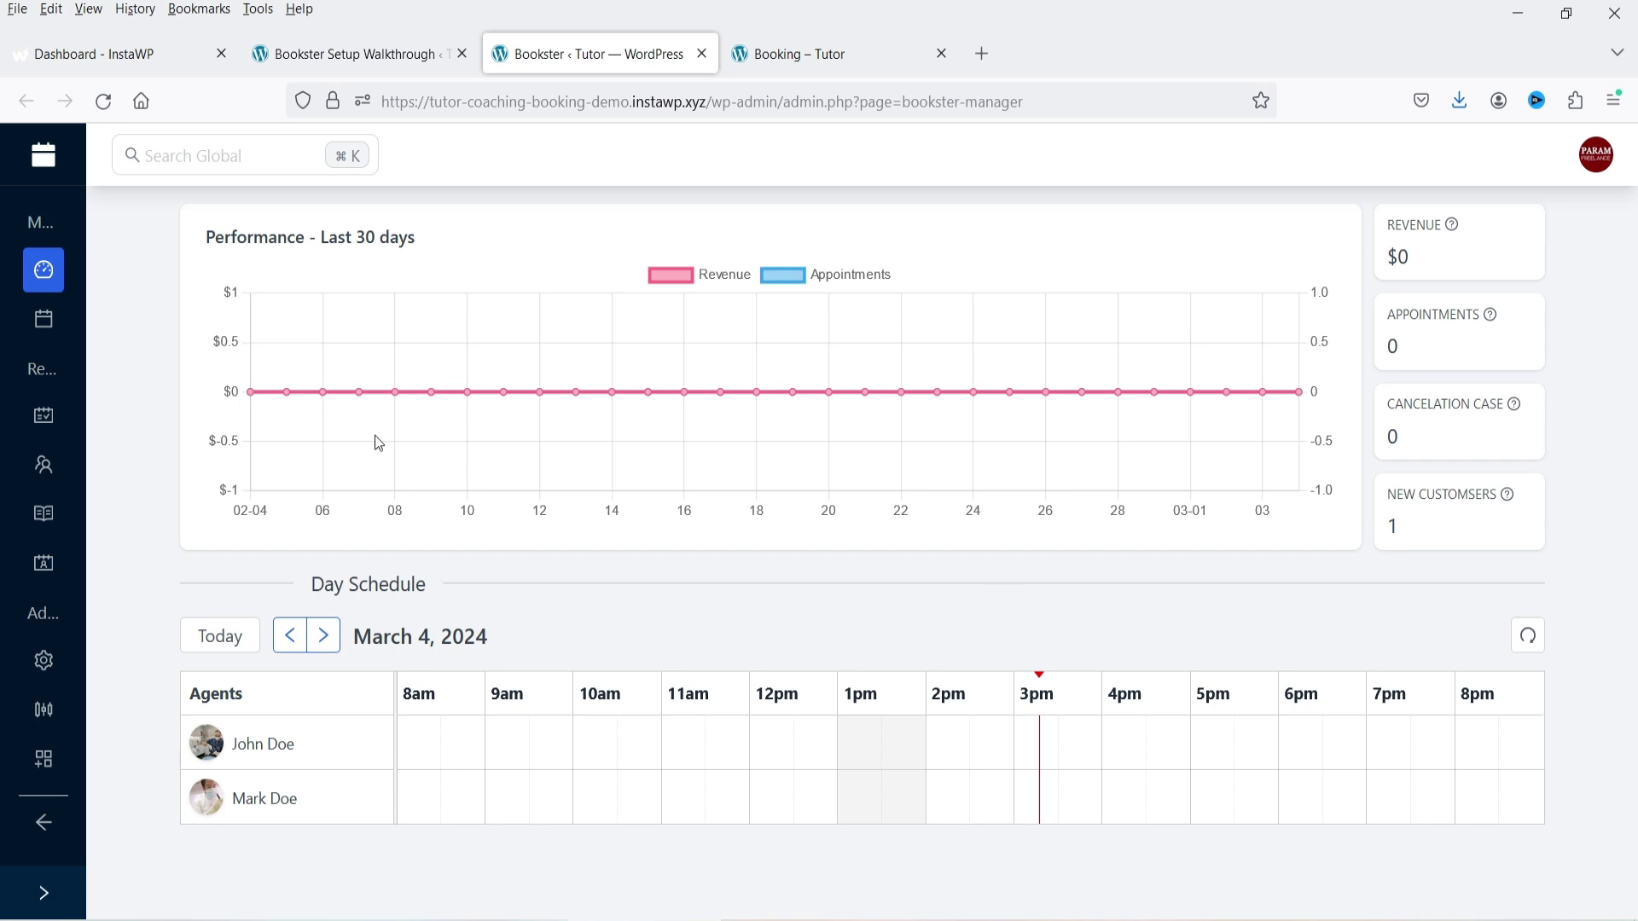
click(44, 894)
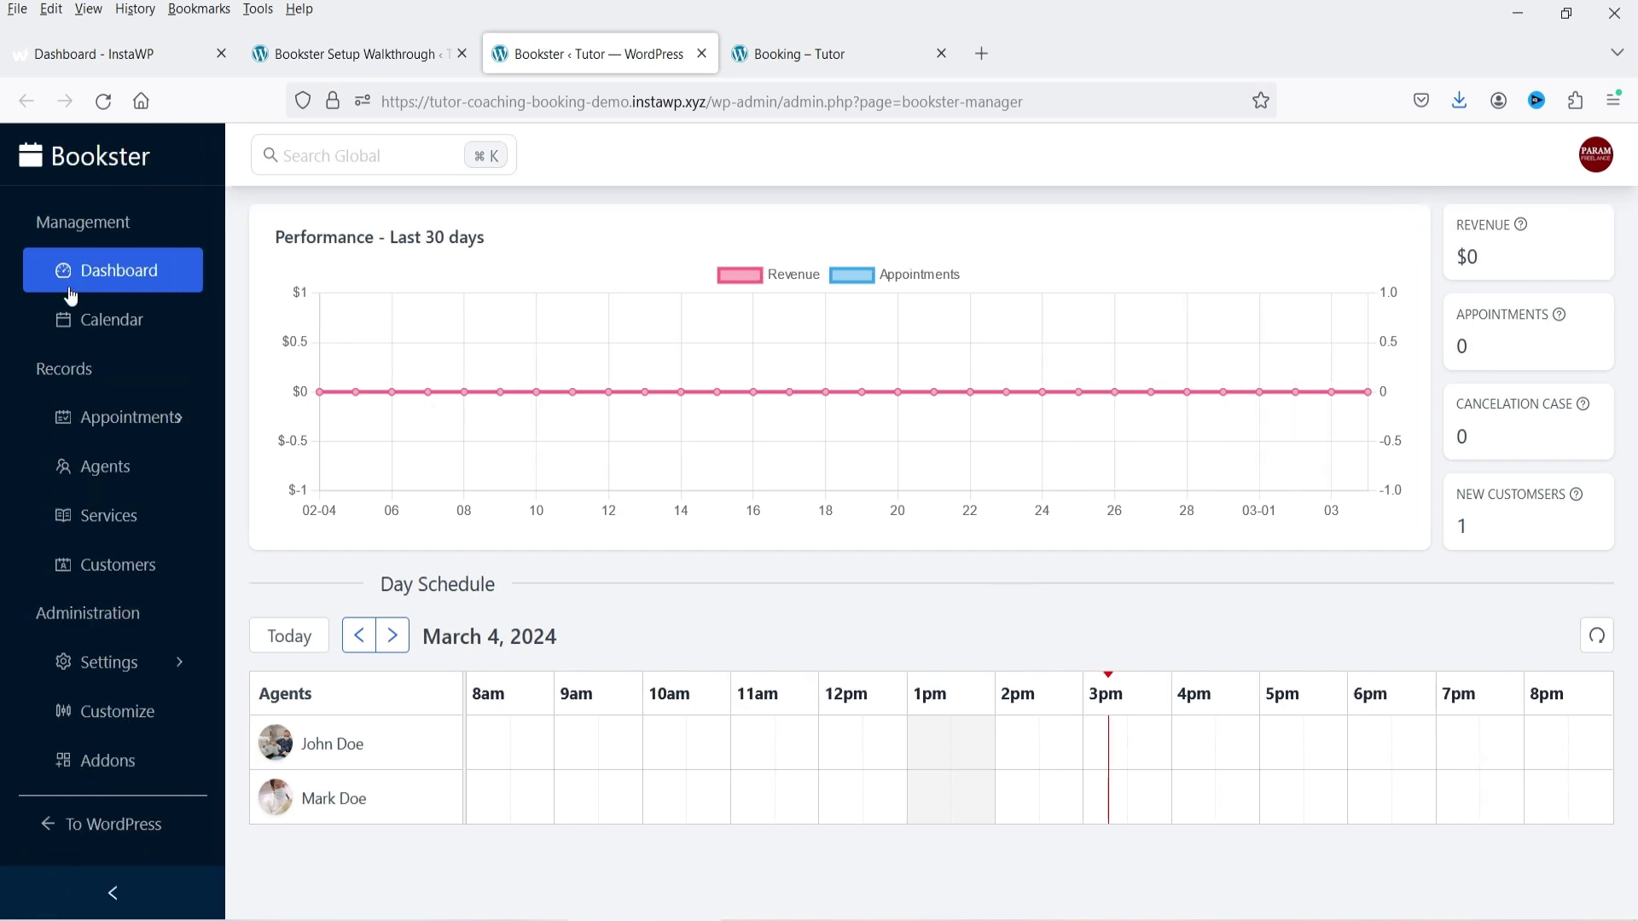
click(122, 324)
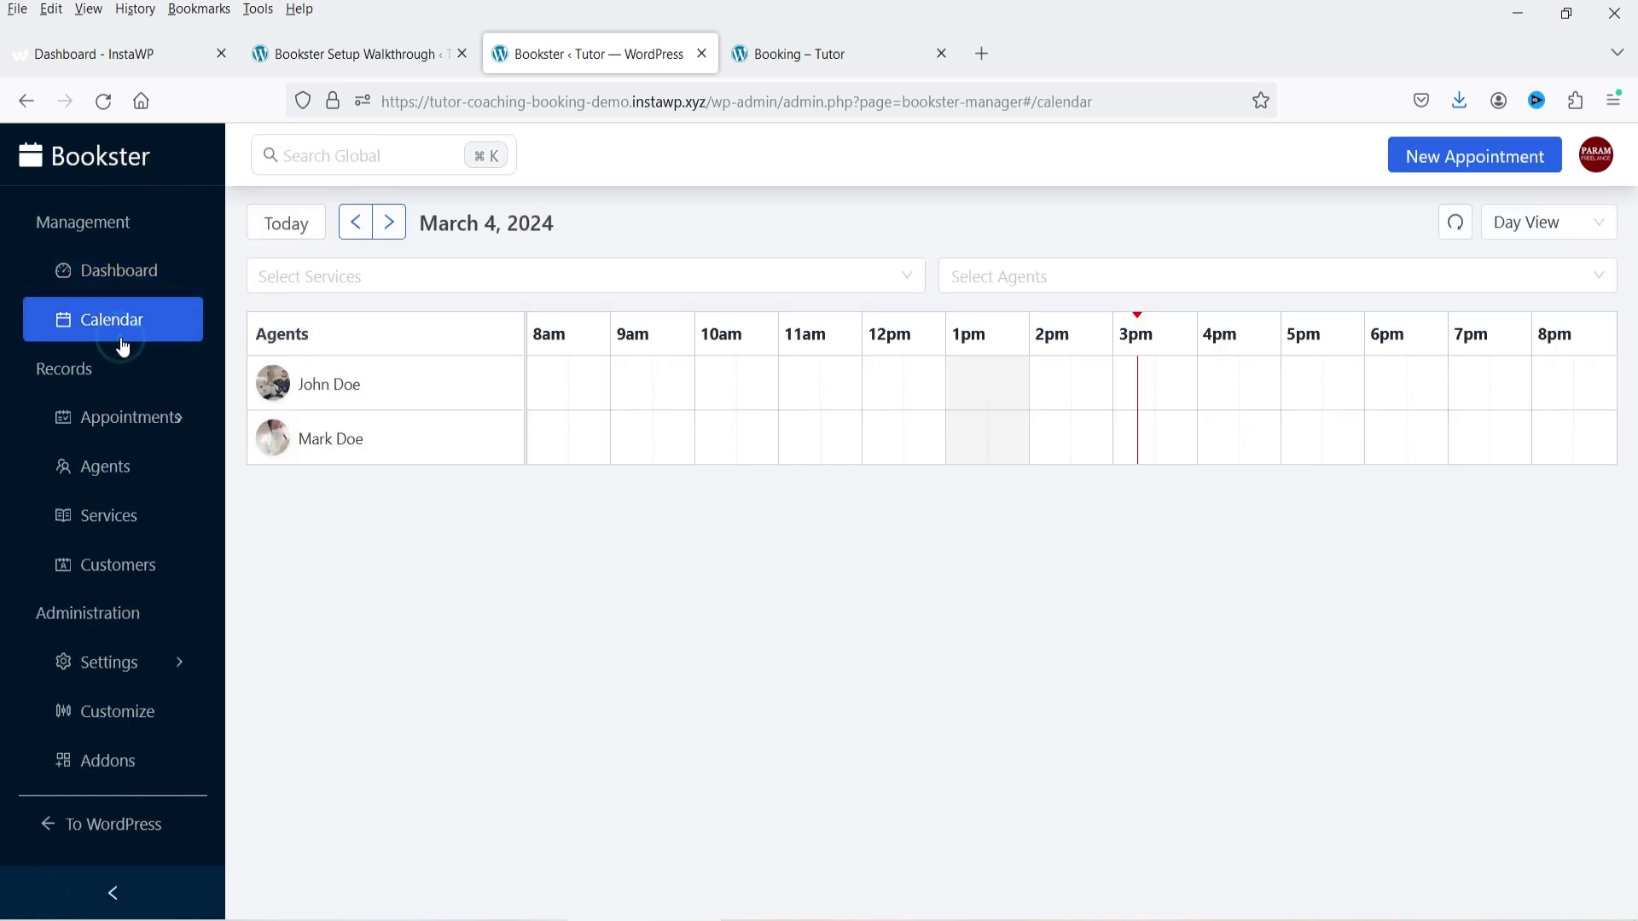
click(1538, 224)
click(1535, 282)
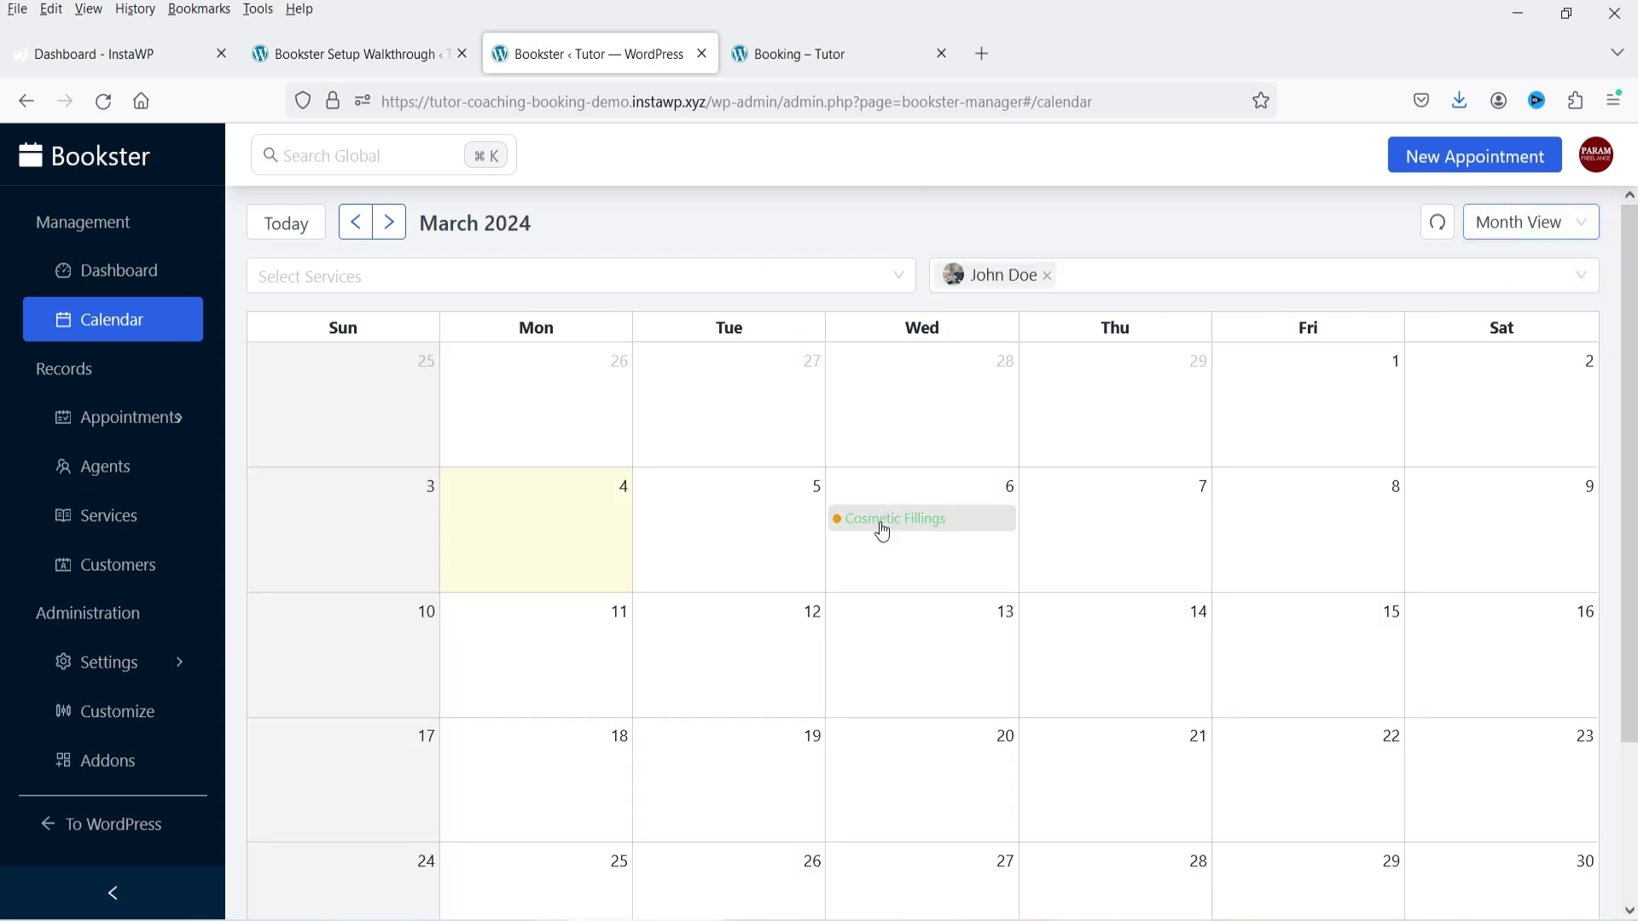
mouse_move(880, 530)
click(883, 529)
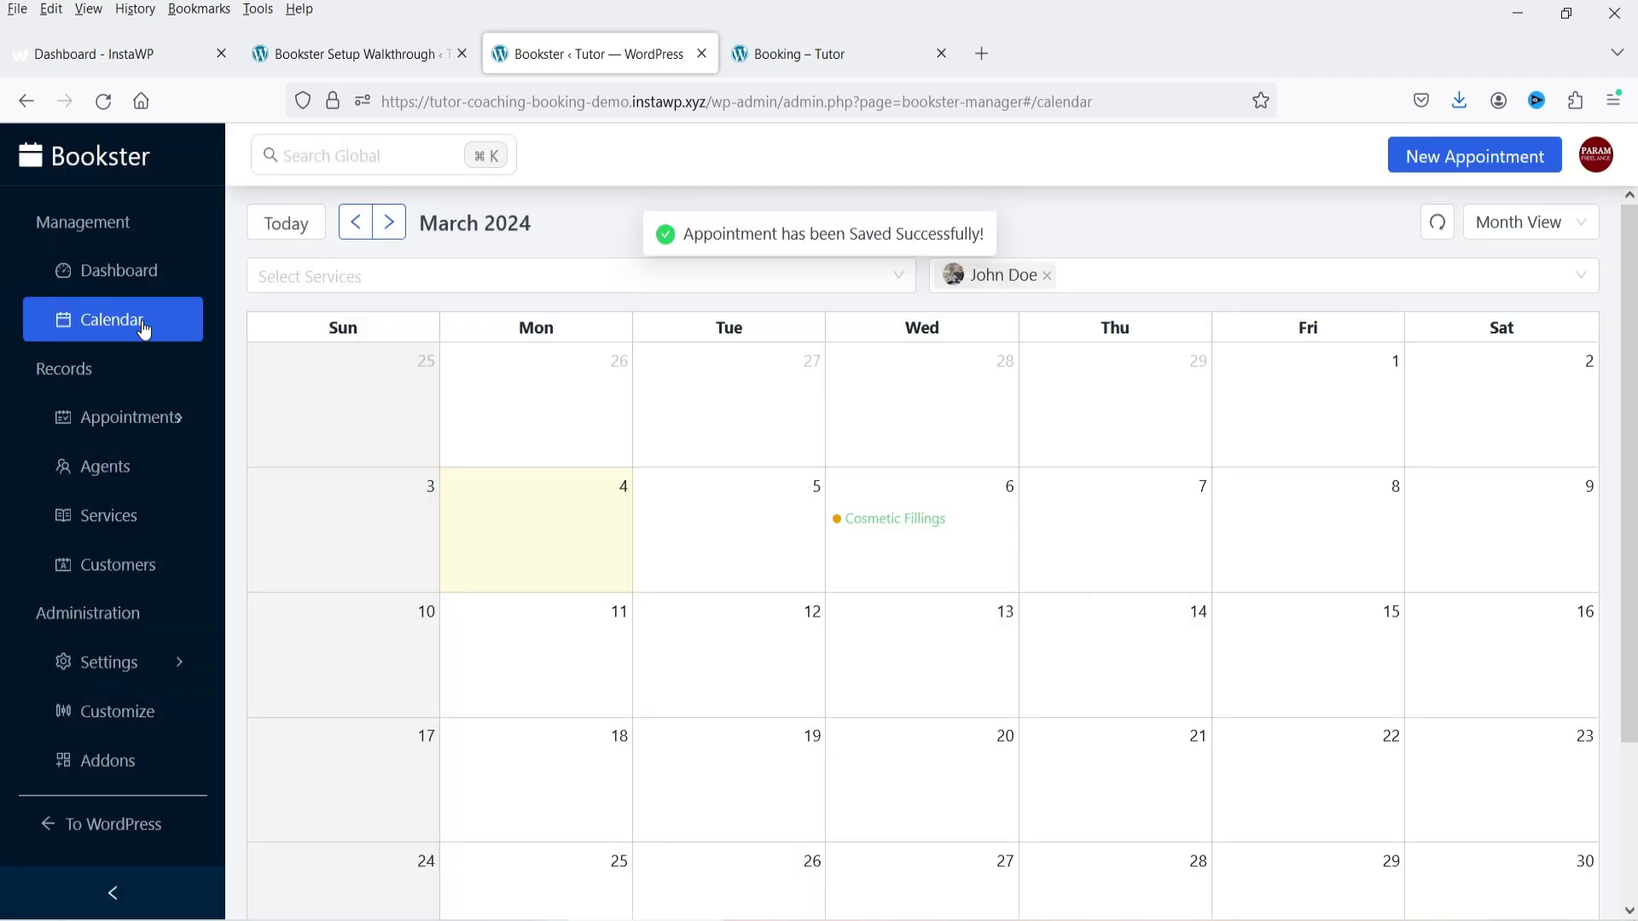
- Set the book status of the Cosmetic Fillings appointment to Approved in the appointments list and save it
click(136, 422)
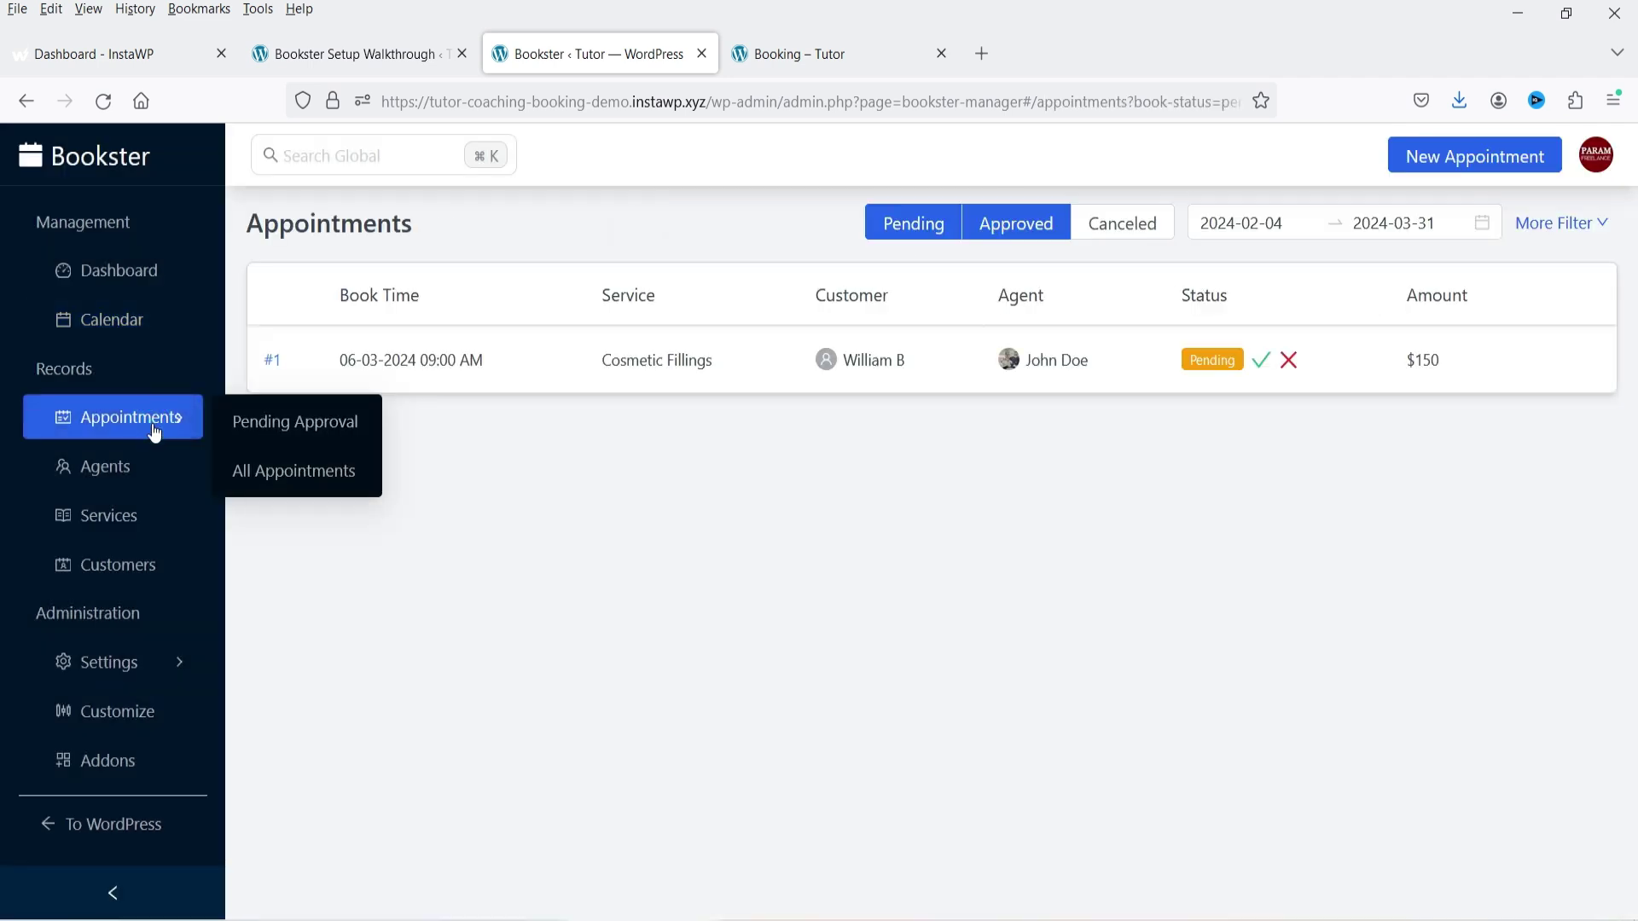
click(1215, 365)
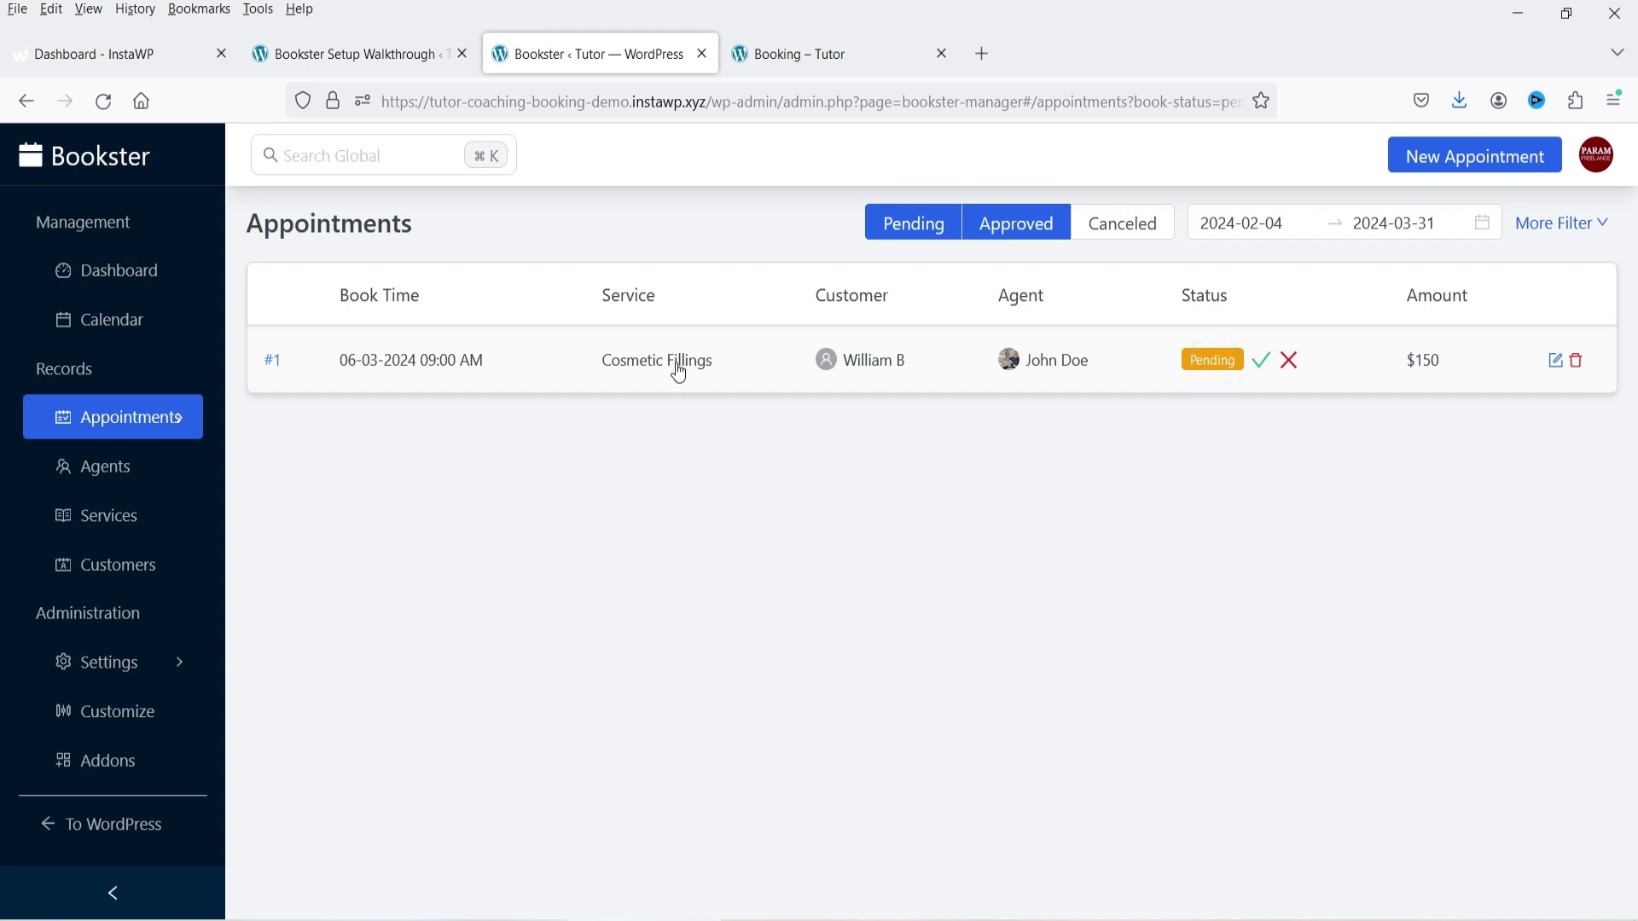
click(489, 374)
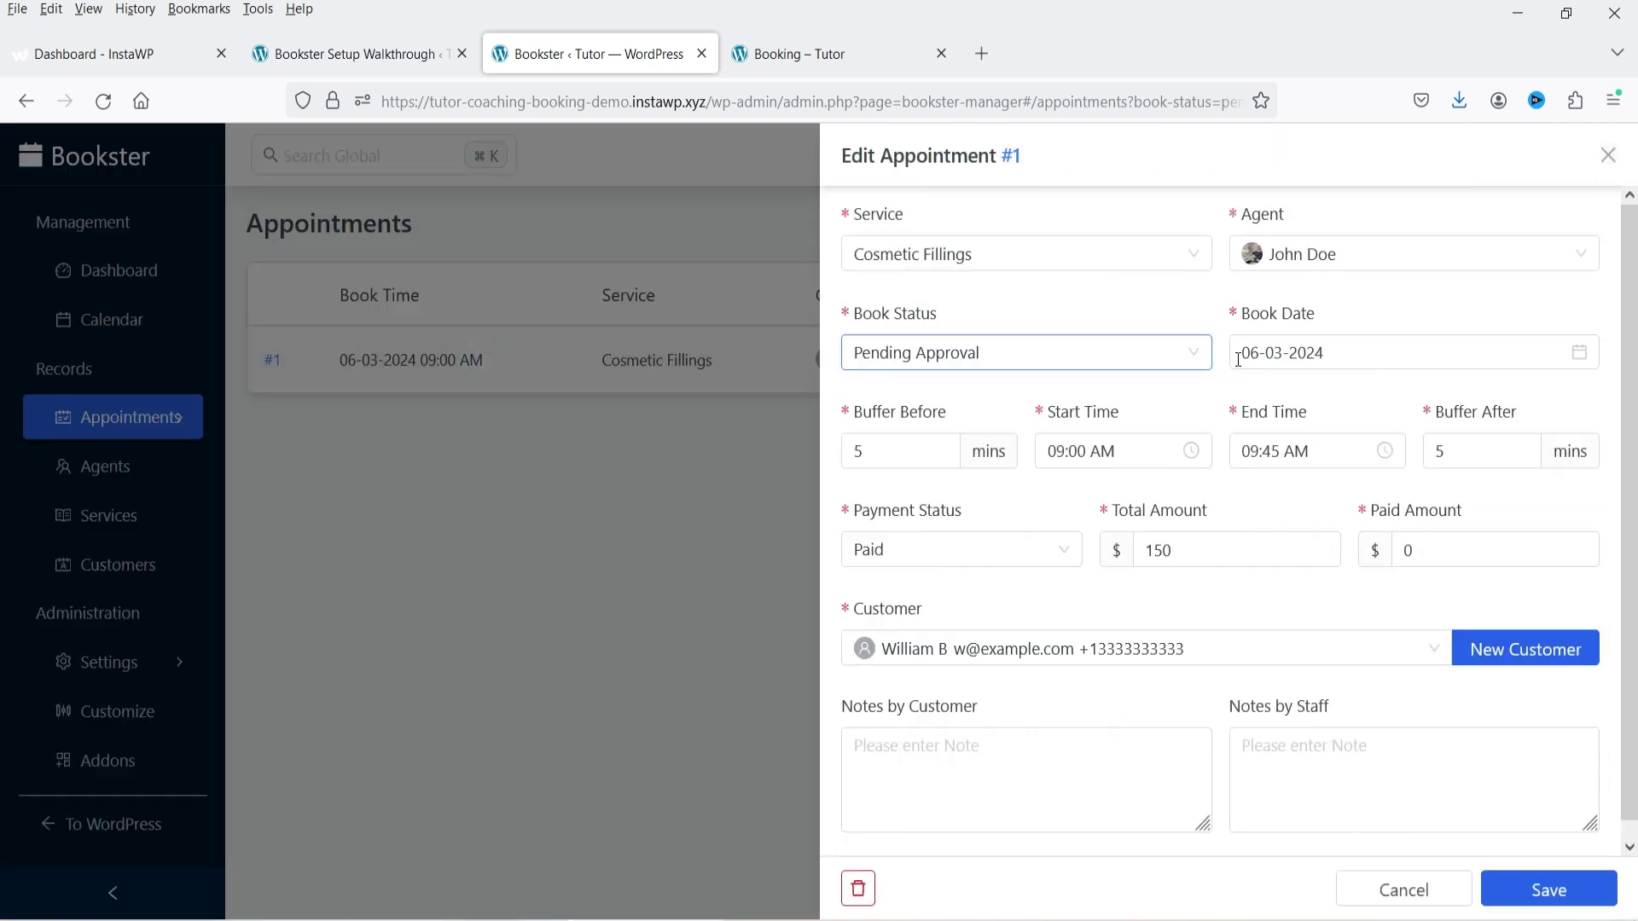
click(989, 362)
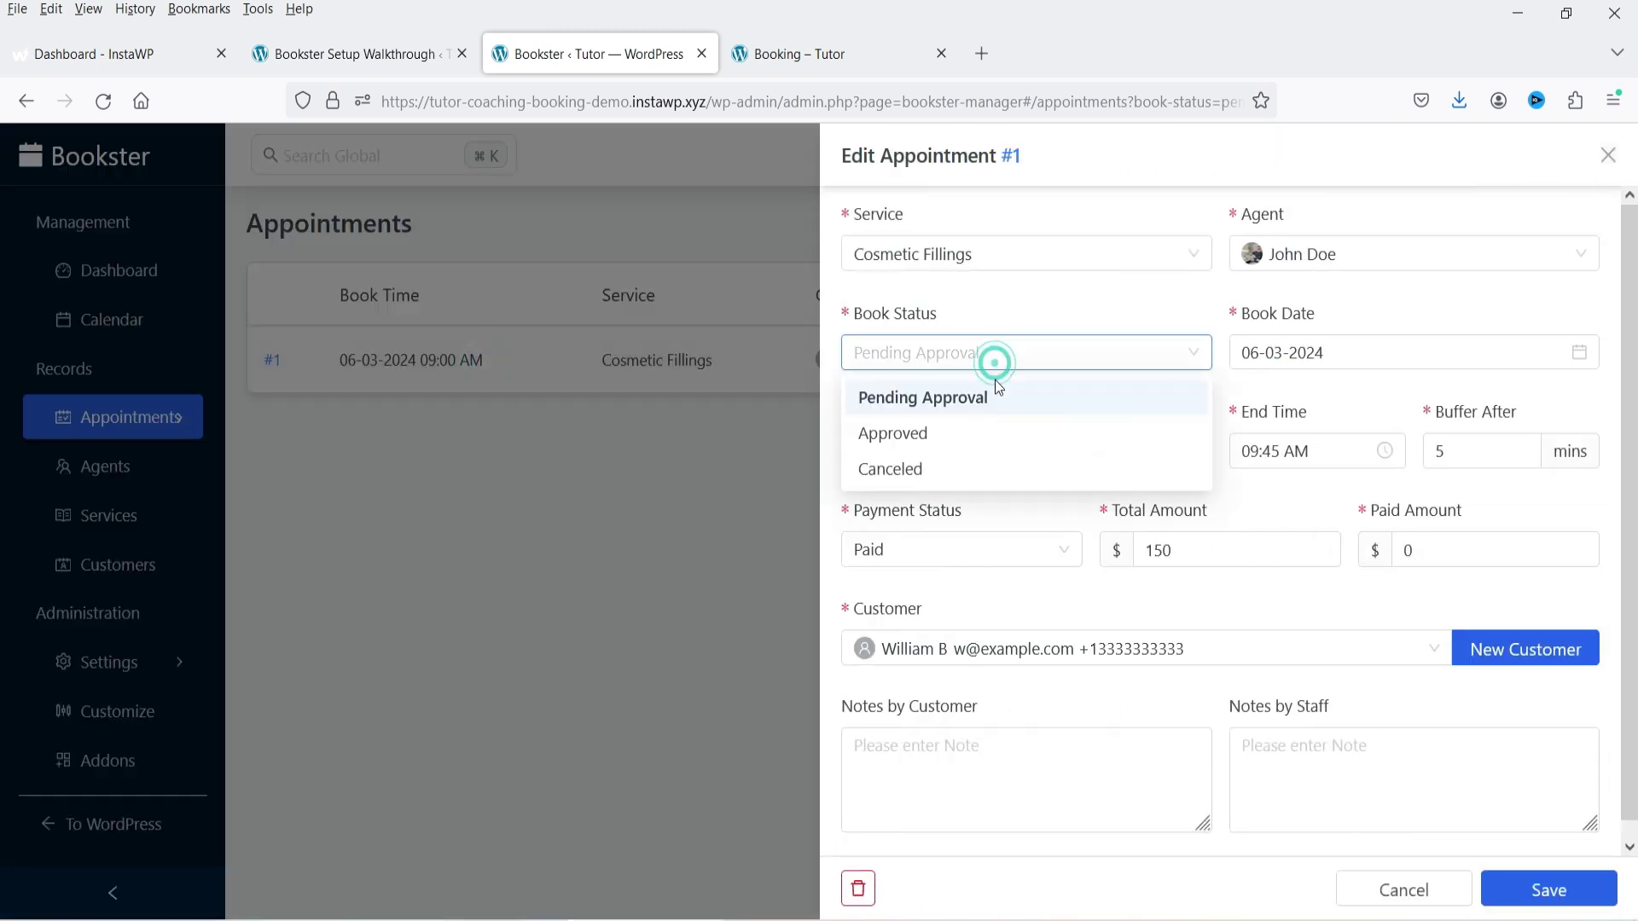
click(988, 434)
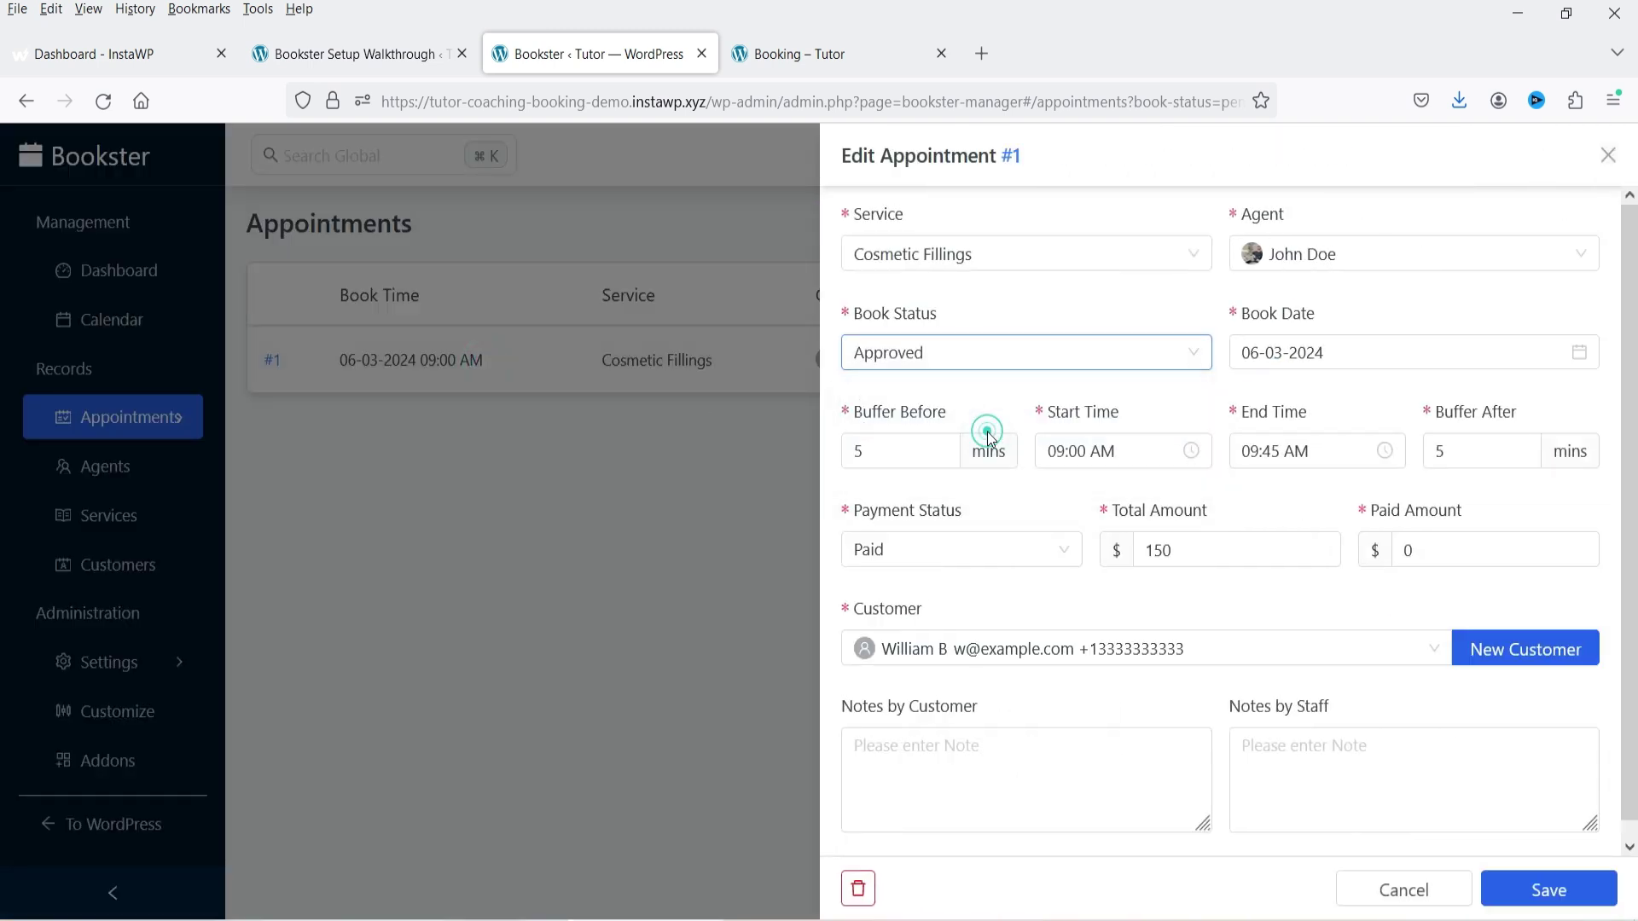
click(1574, 892)
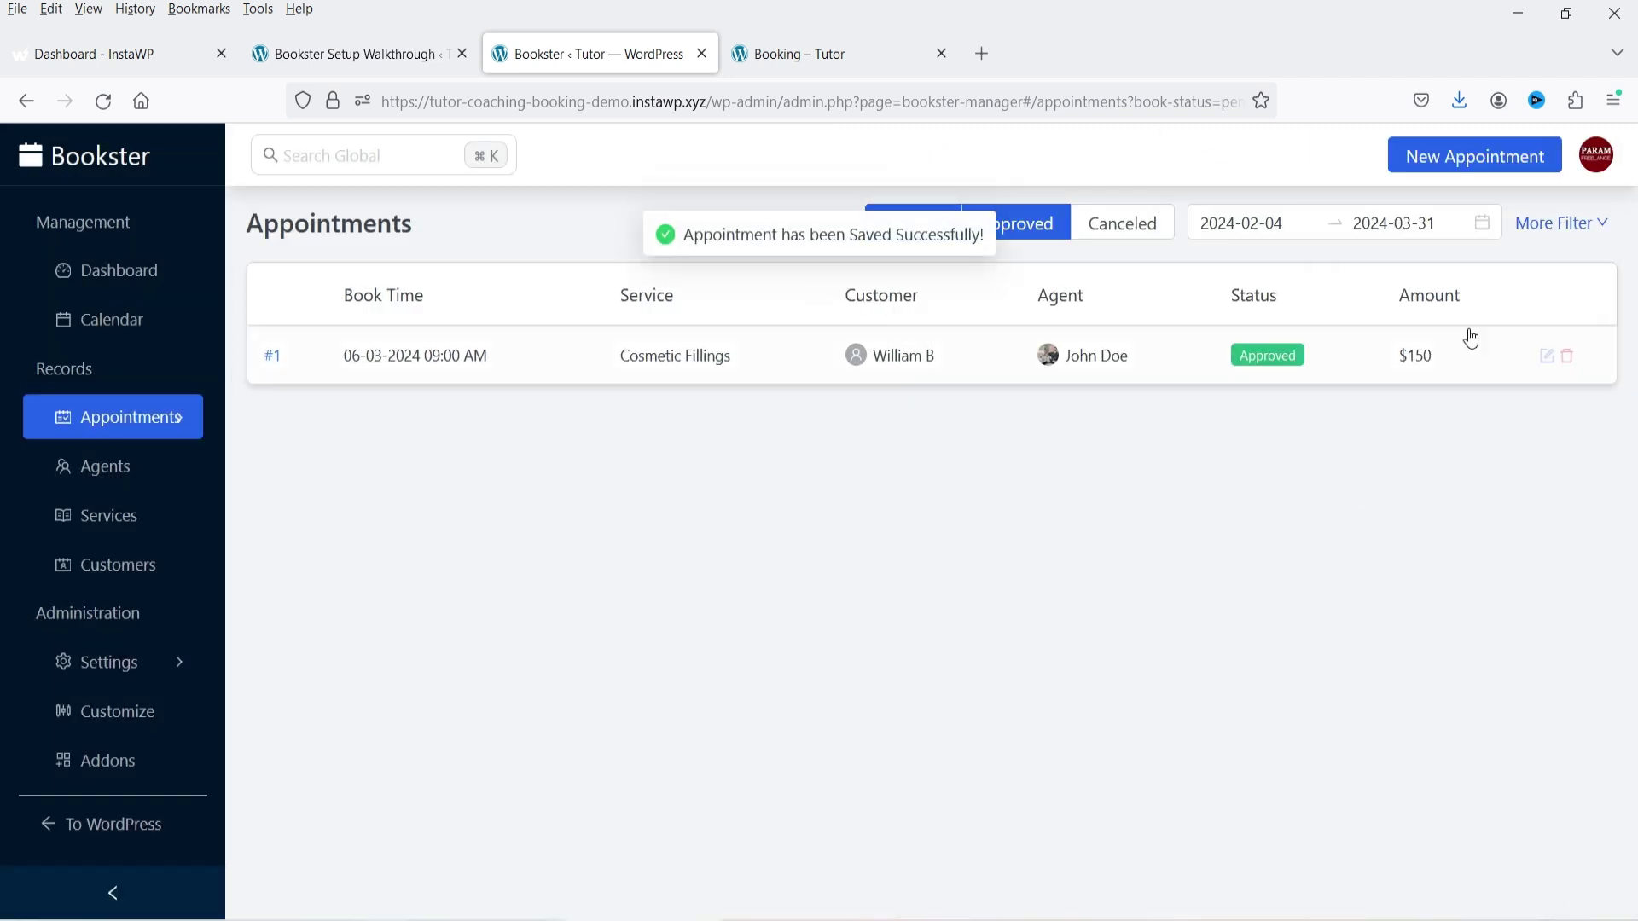
- Examine the first agent's general details, available services, schedule and days off in the Agents records, leaving the agent unchanged
click(99, 476)
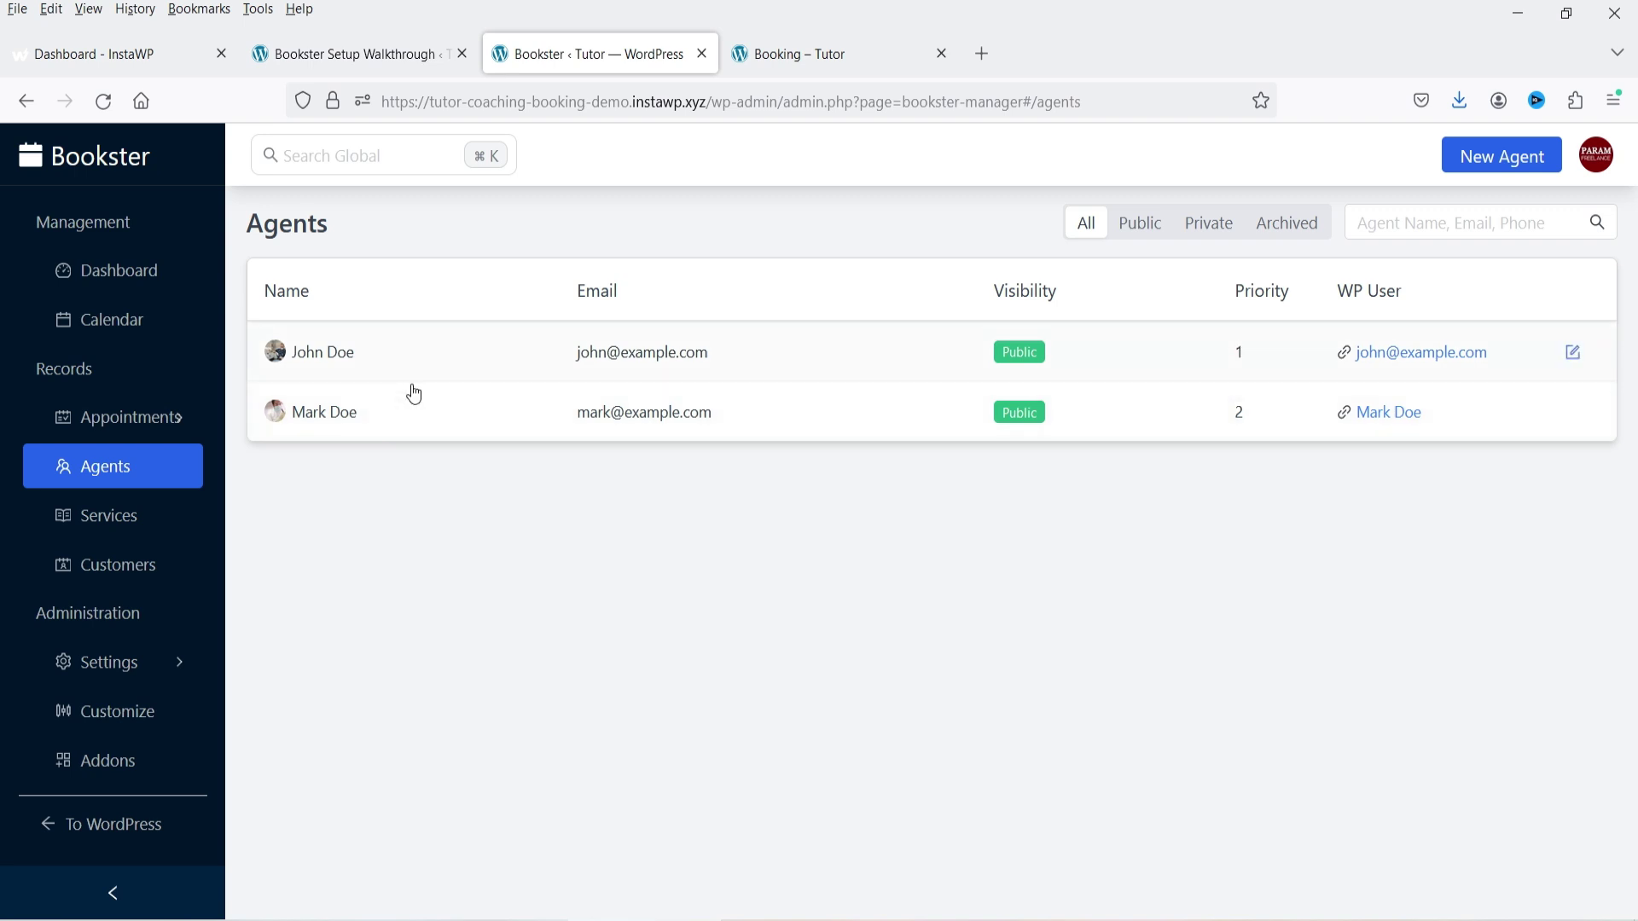
click(351, 353)
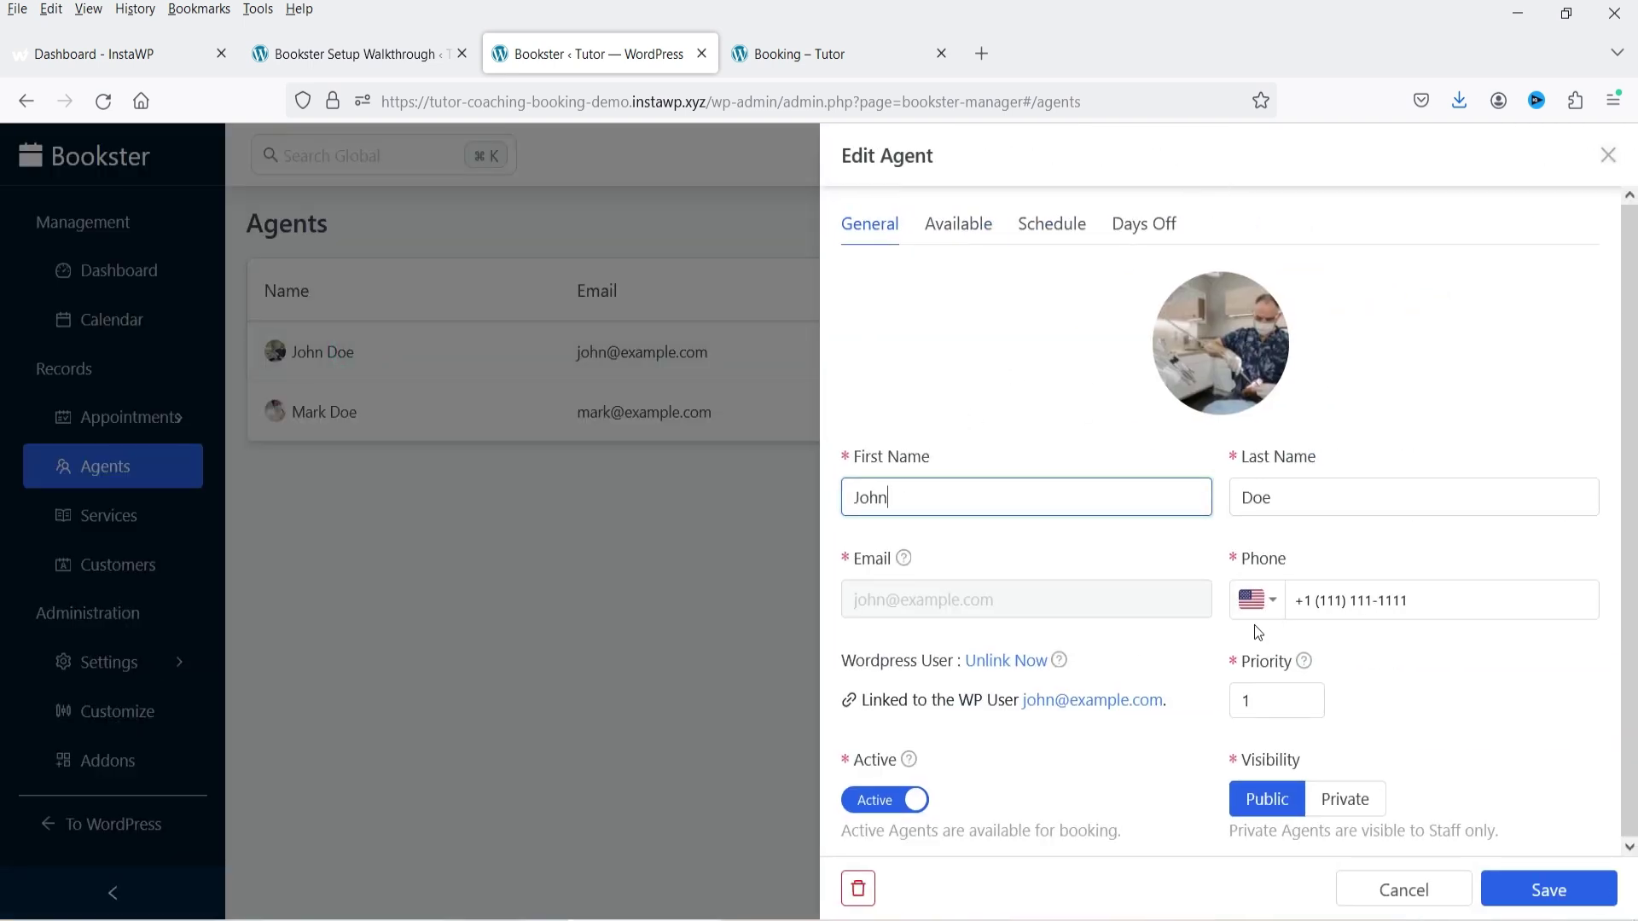
click(969, 245)
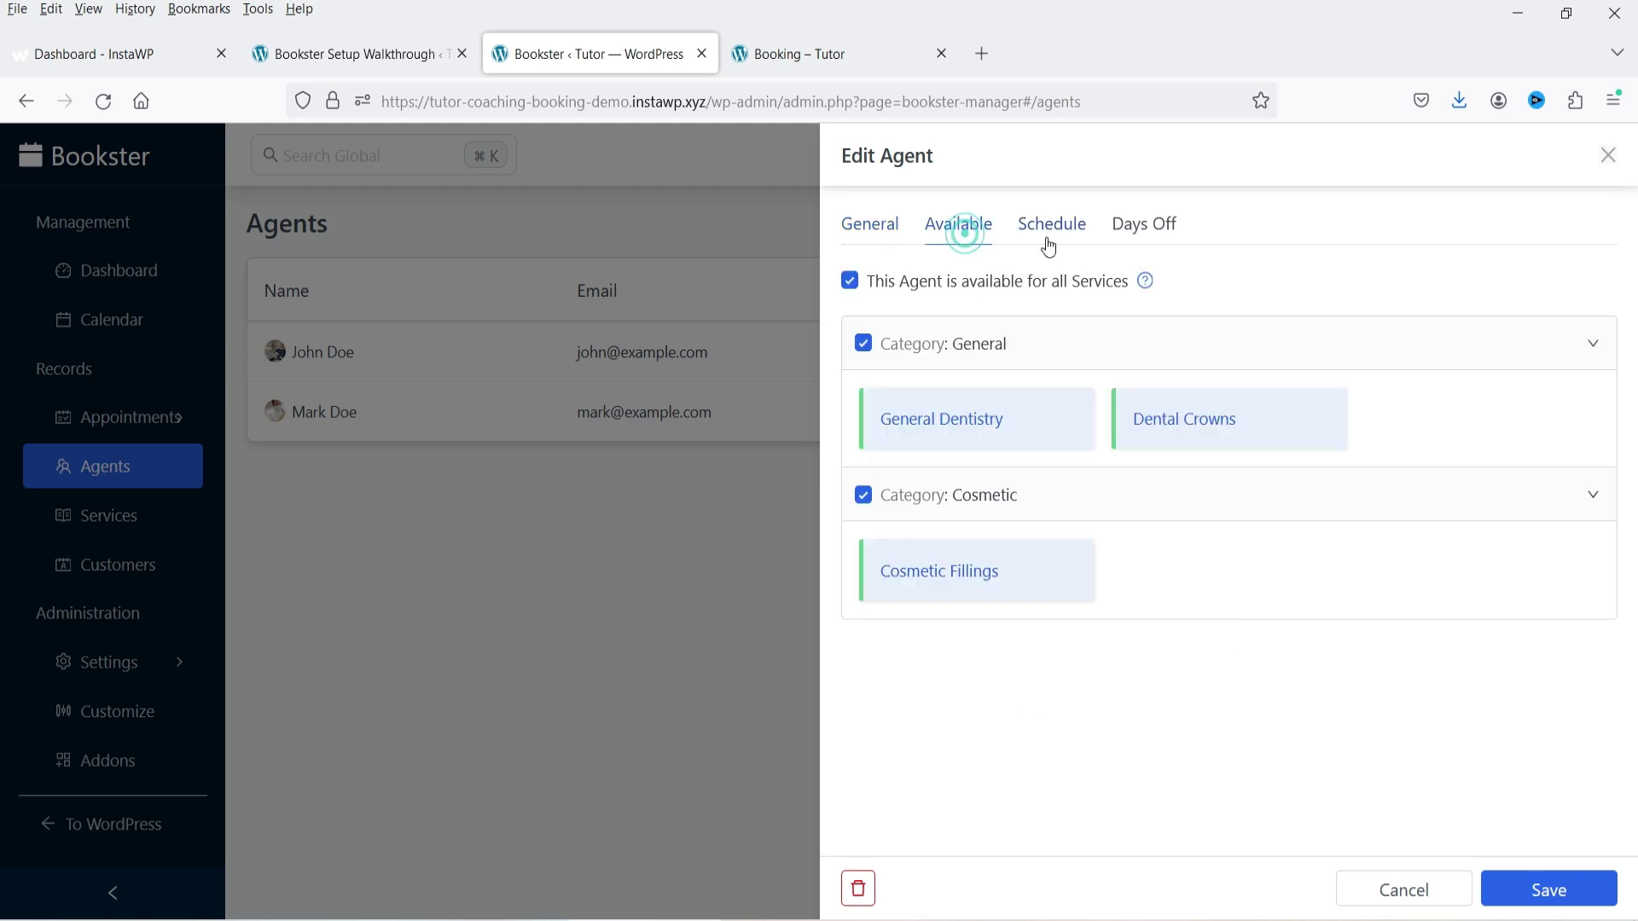
click(1049, 242)
click(1144, 232)
click(851, 225)
click(519, 522)
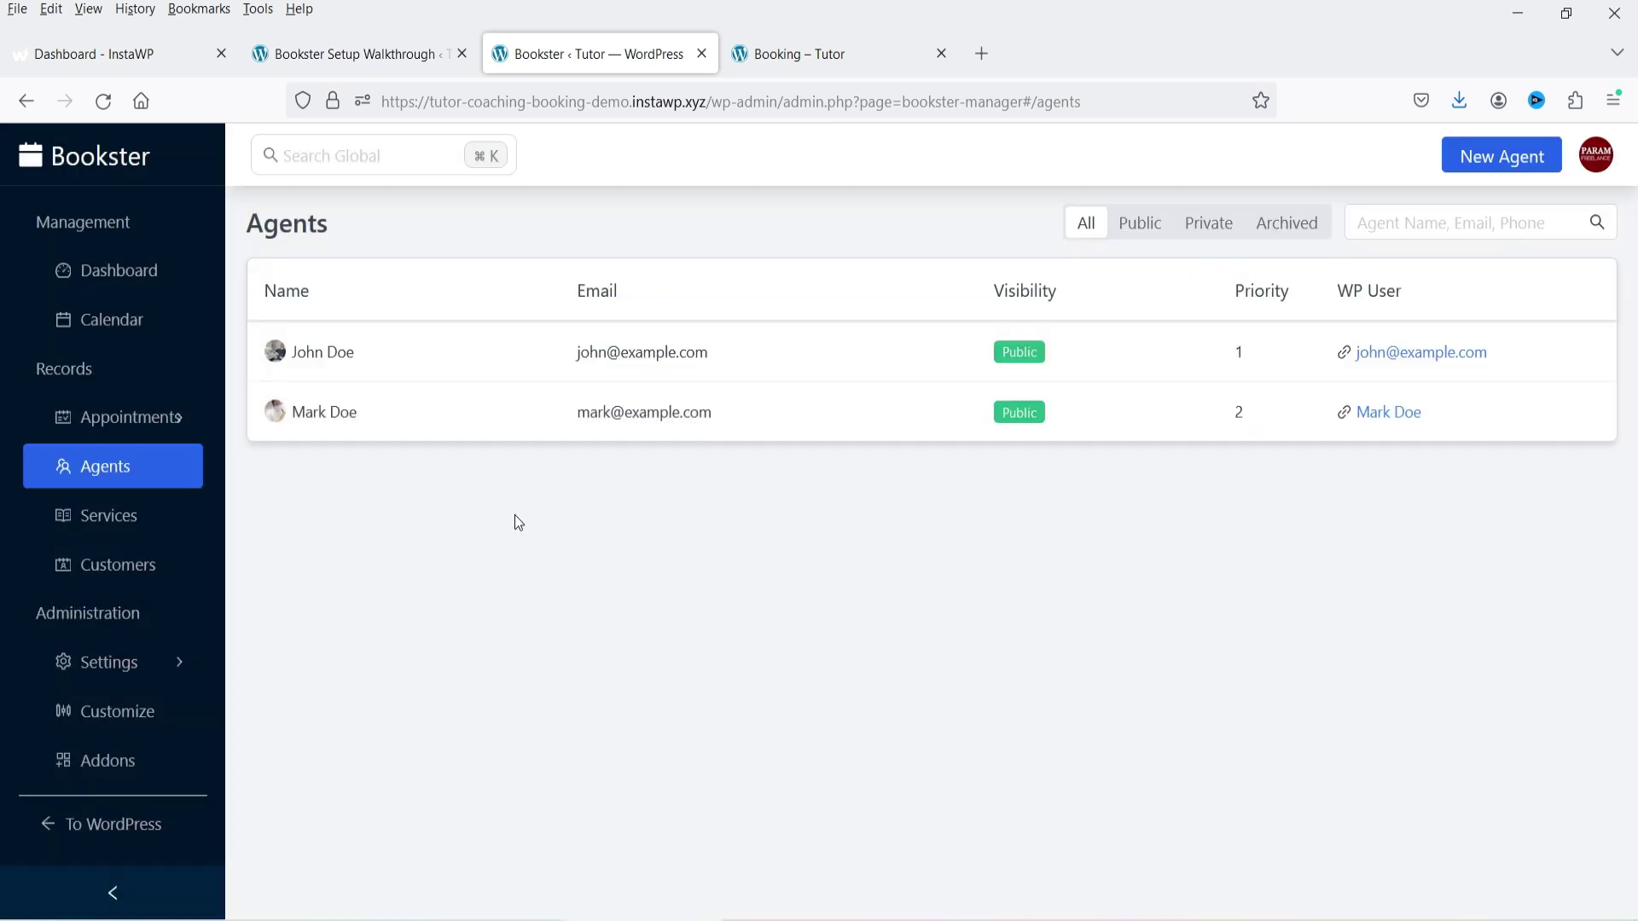
- Examine the General Dentistry service's general details and available agents in the Services records
click(146, 515)
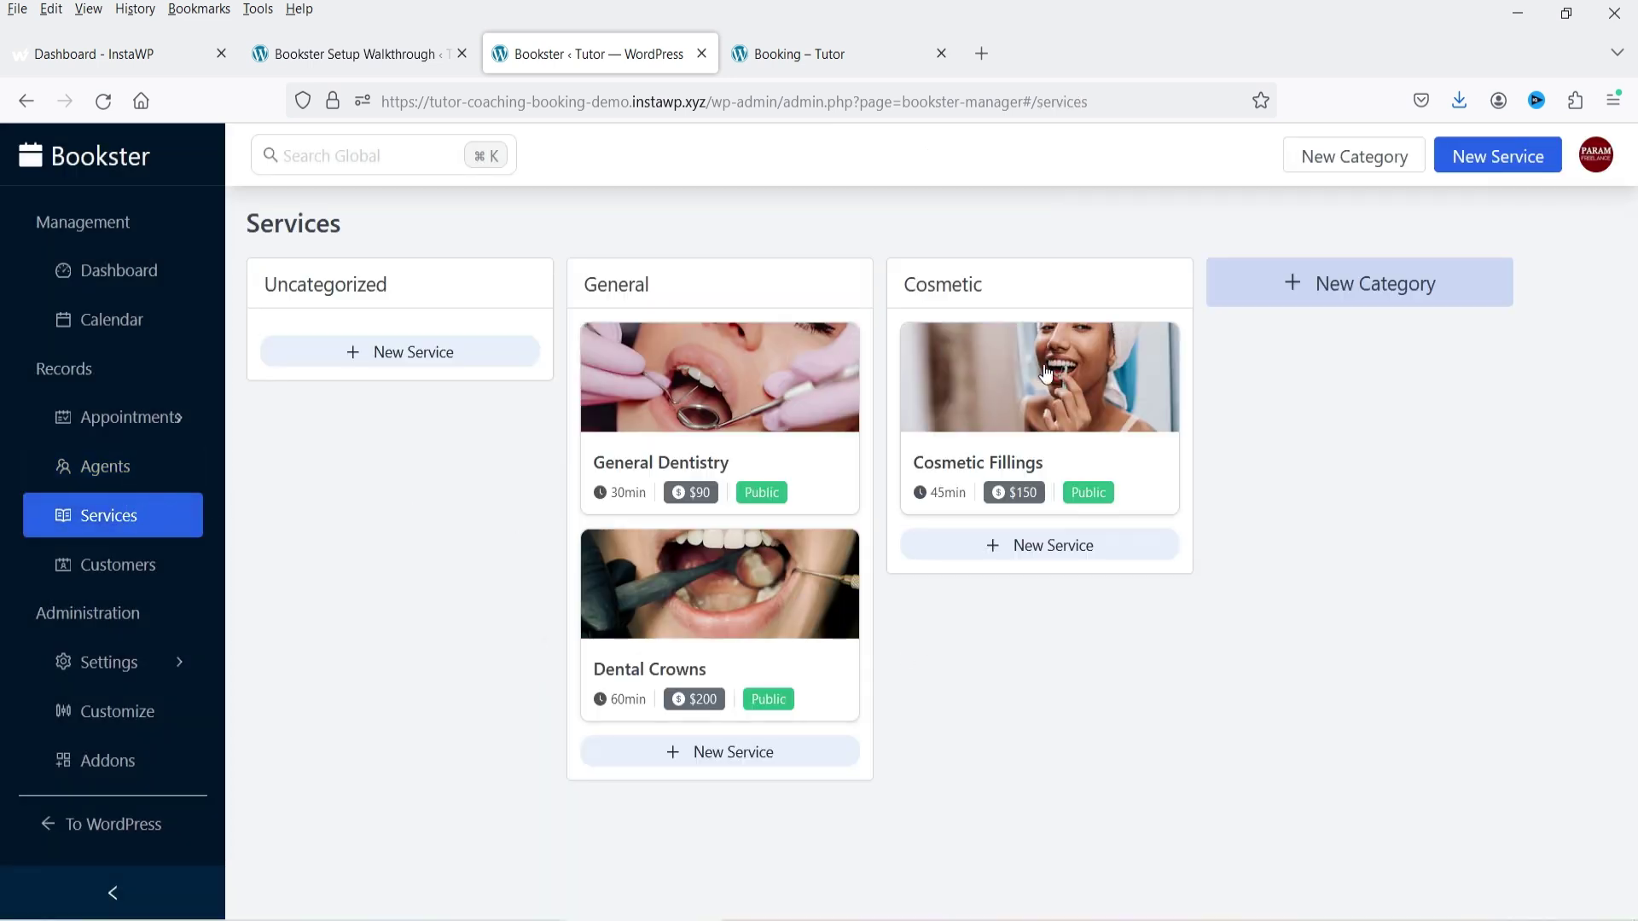
click(699, 381)
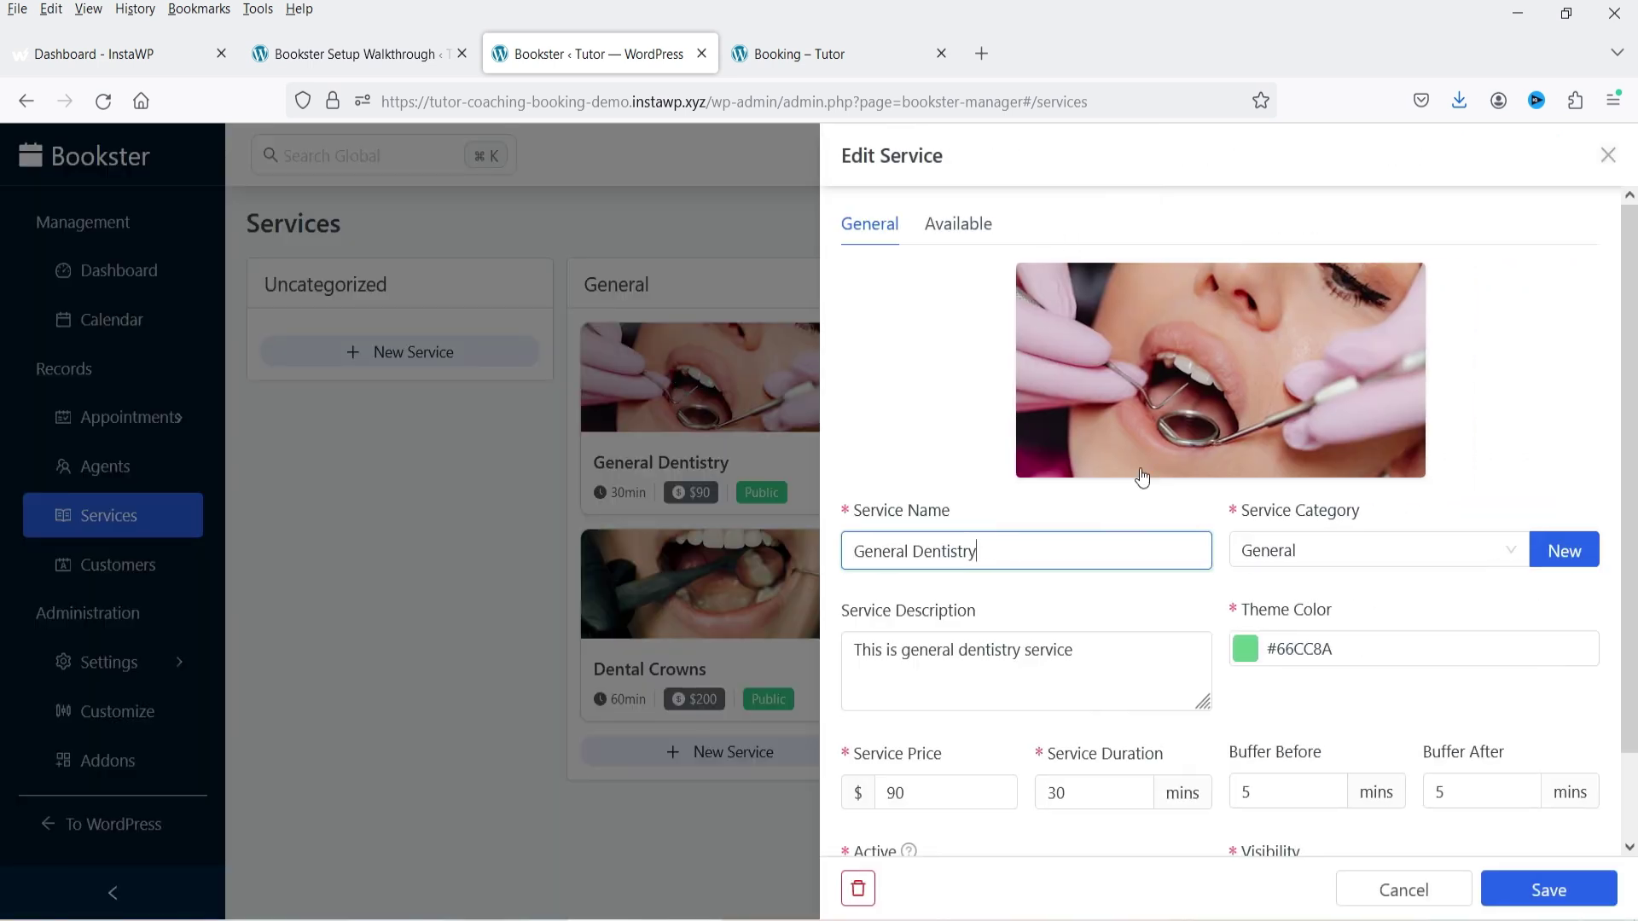
scroll(1155, 513, down, 1)
scroll(1155, 513, up, 1)
click(968, 243)
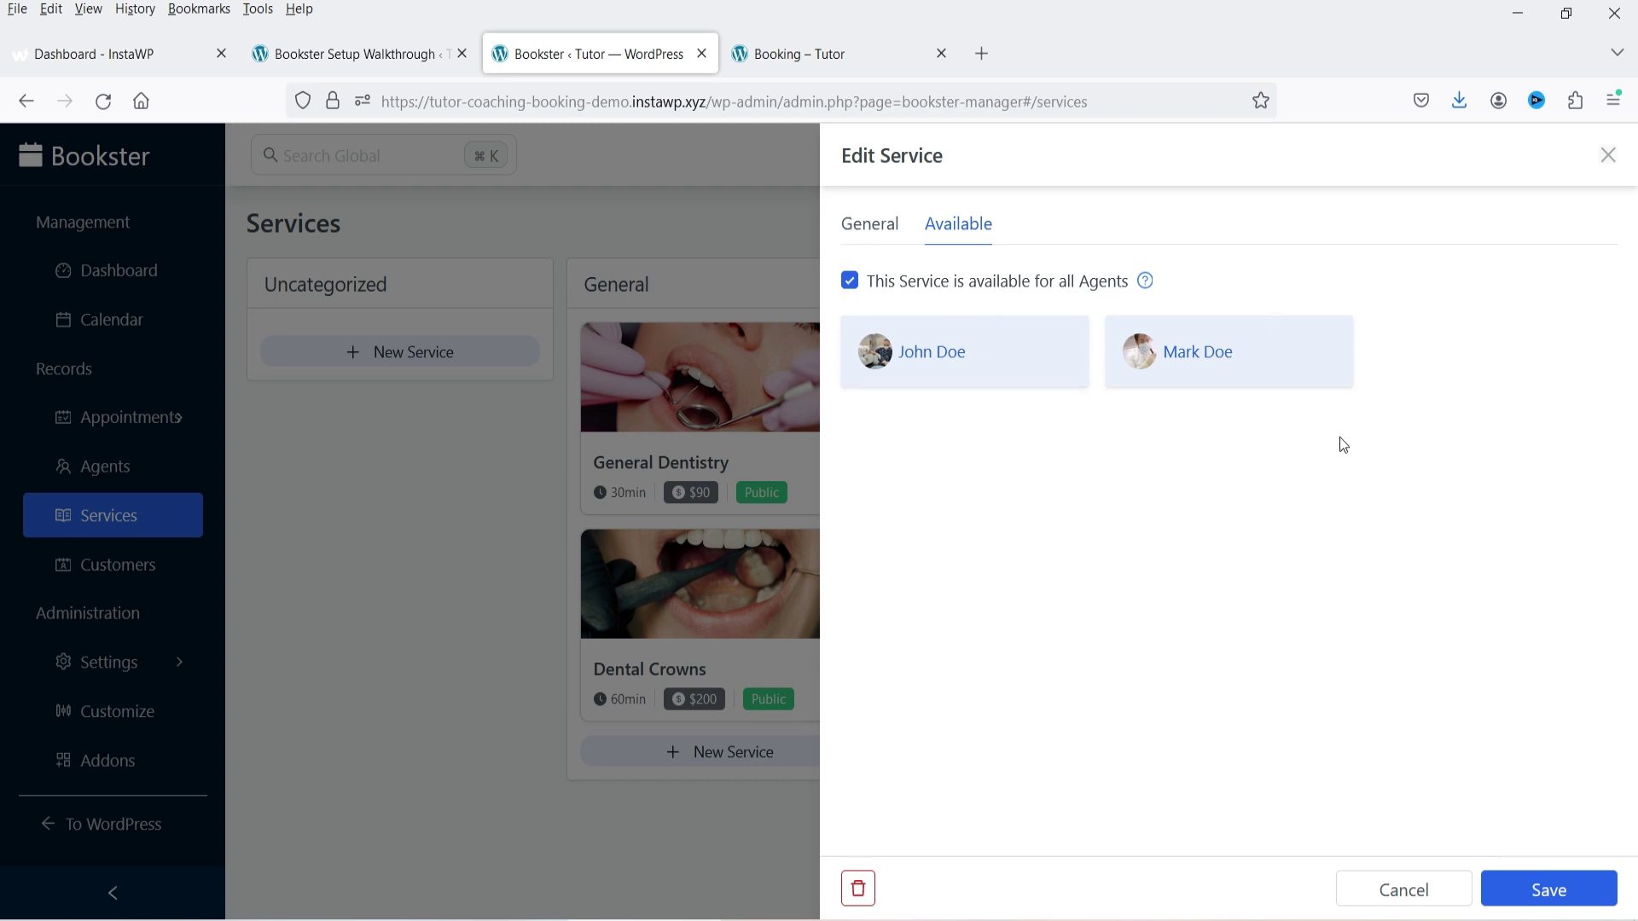
click(867, 235)
click(307, 529)
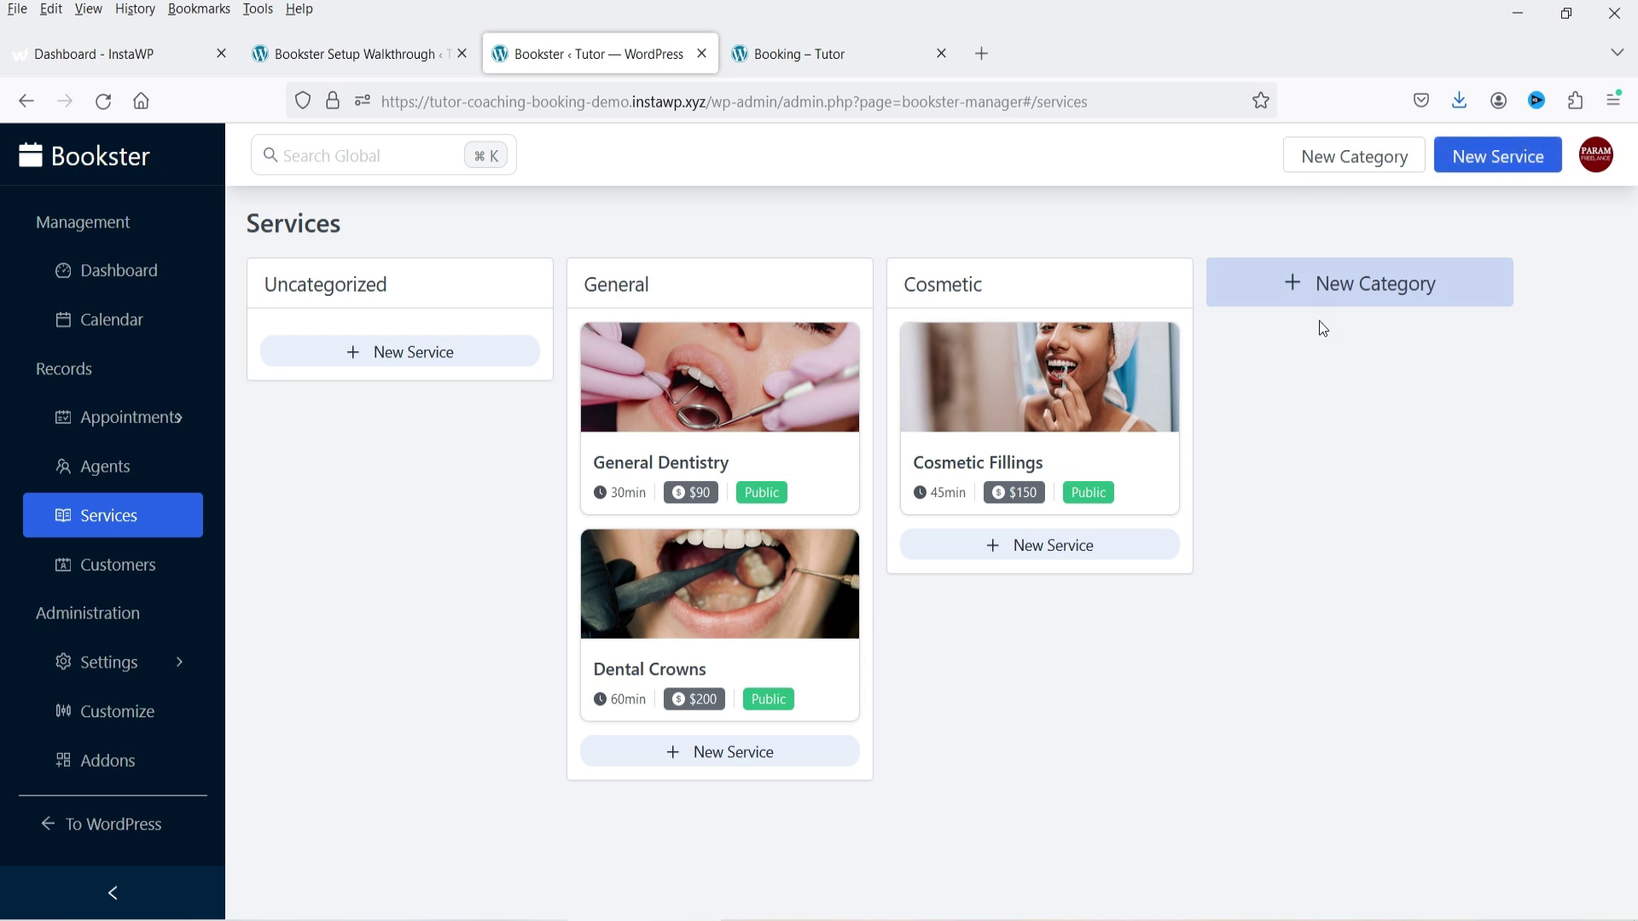
- Open the booked customer's record in the Customers list to check its contact and notes fields, and close it
click(94, 564)
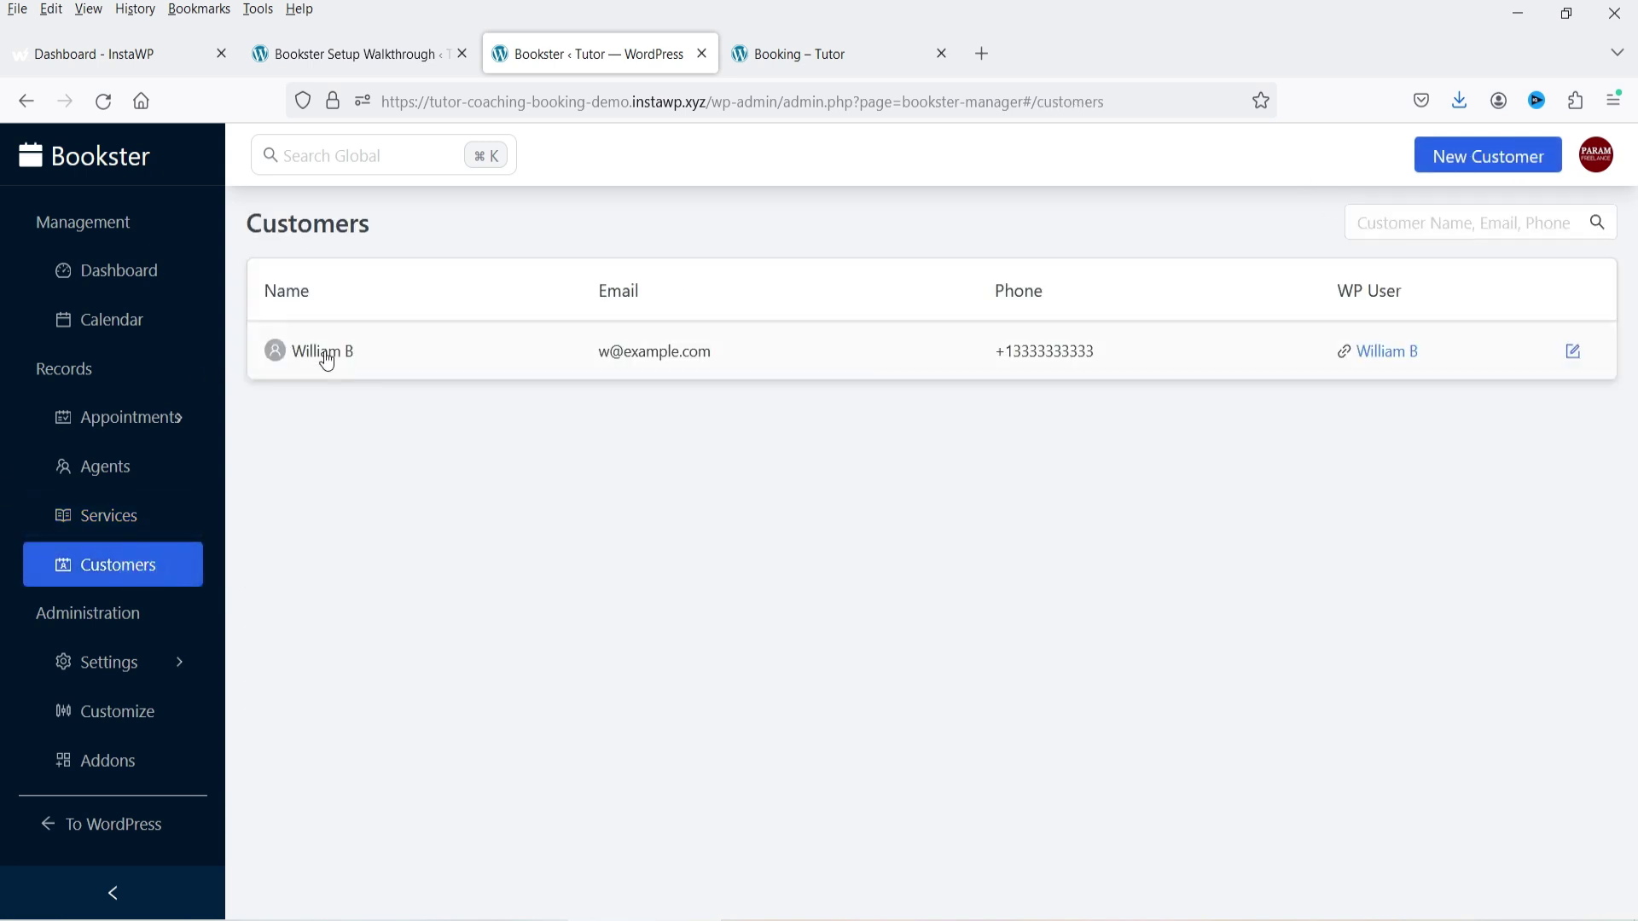
click(457, 364)
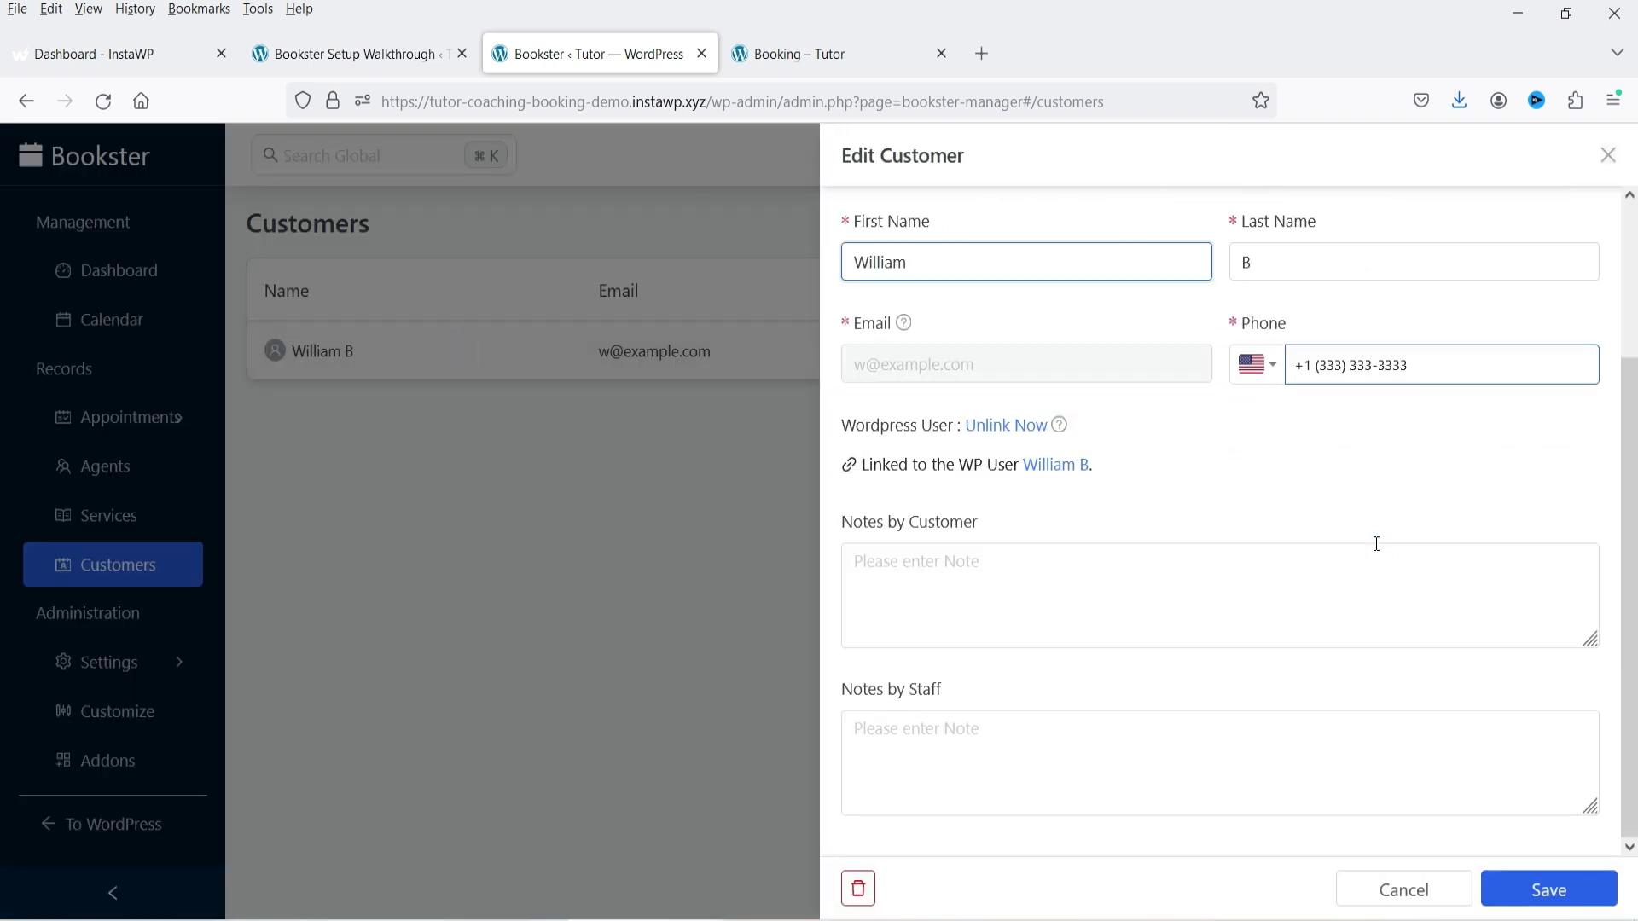
click(515, 596)
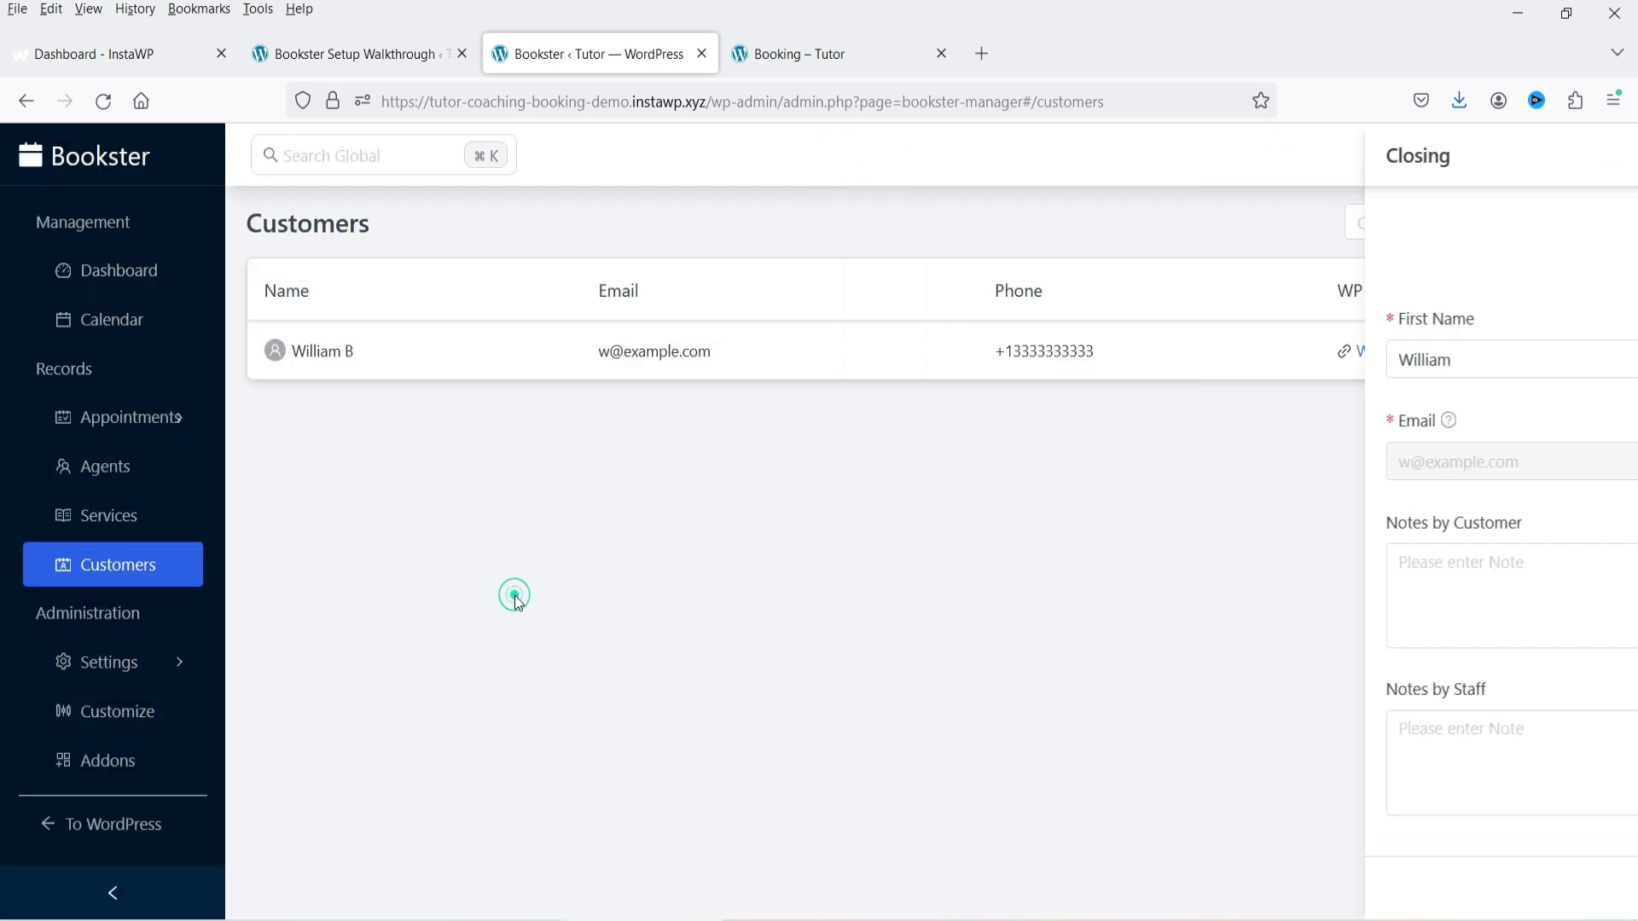
- Examine the Bookster settings for General, Schedule, Holiday, Permissions and Payment
click(127, 668)
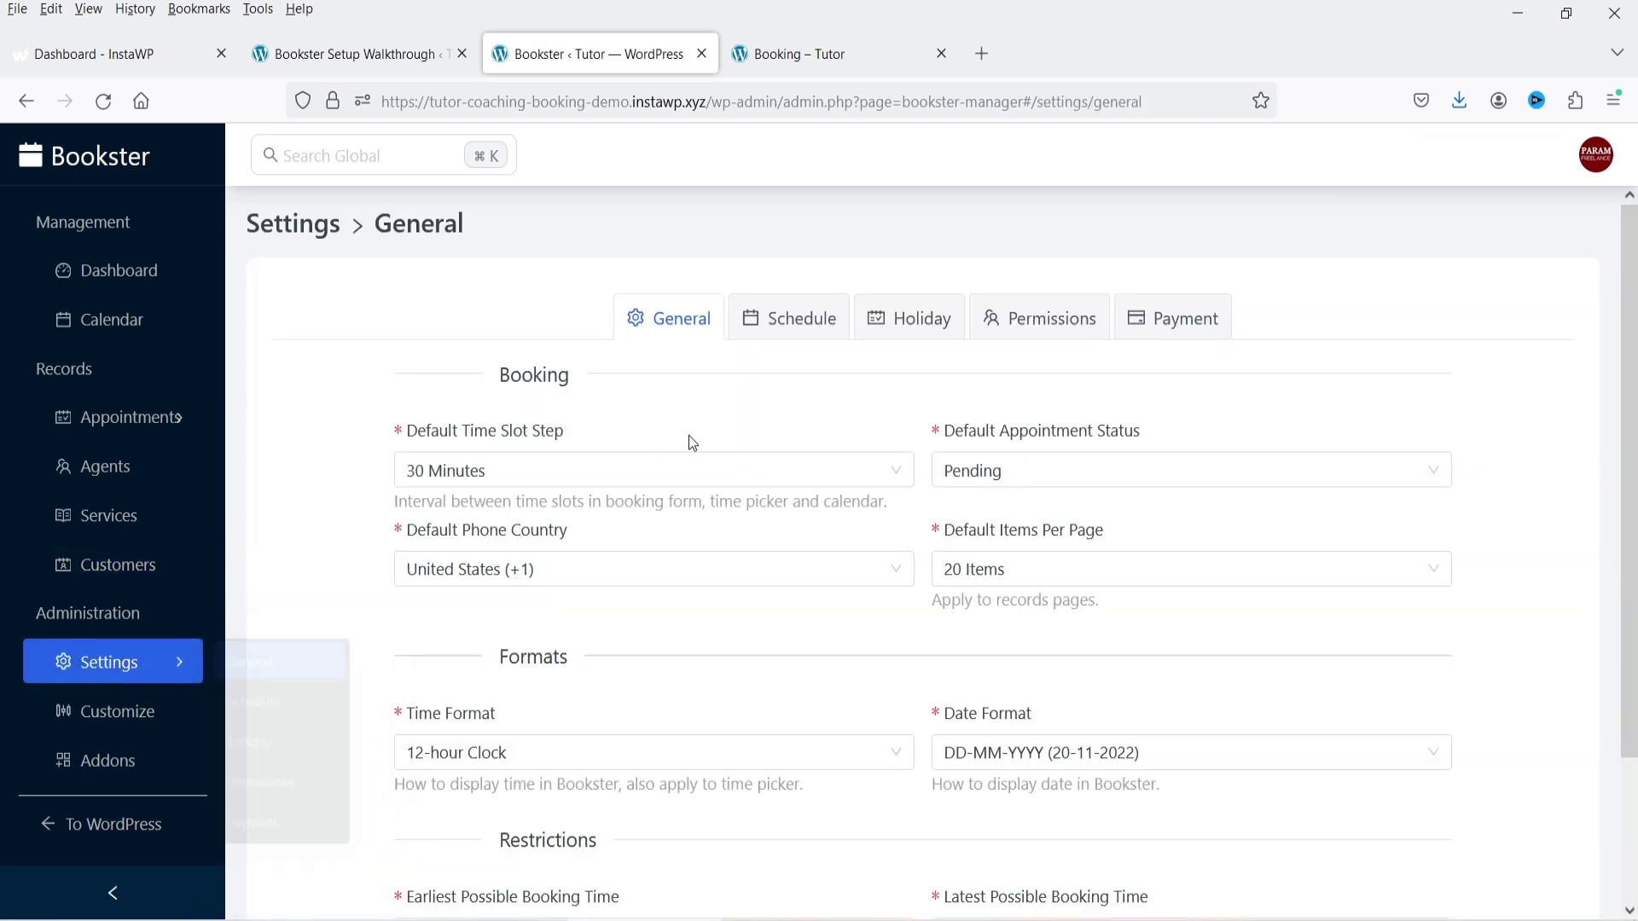
scroll(944, 447, down, 2)
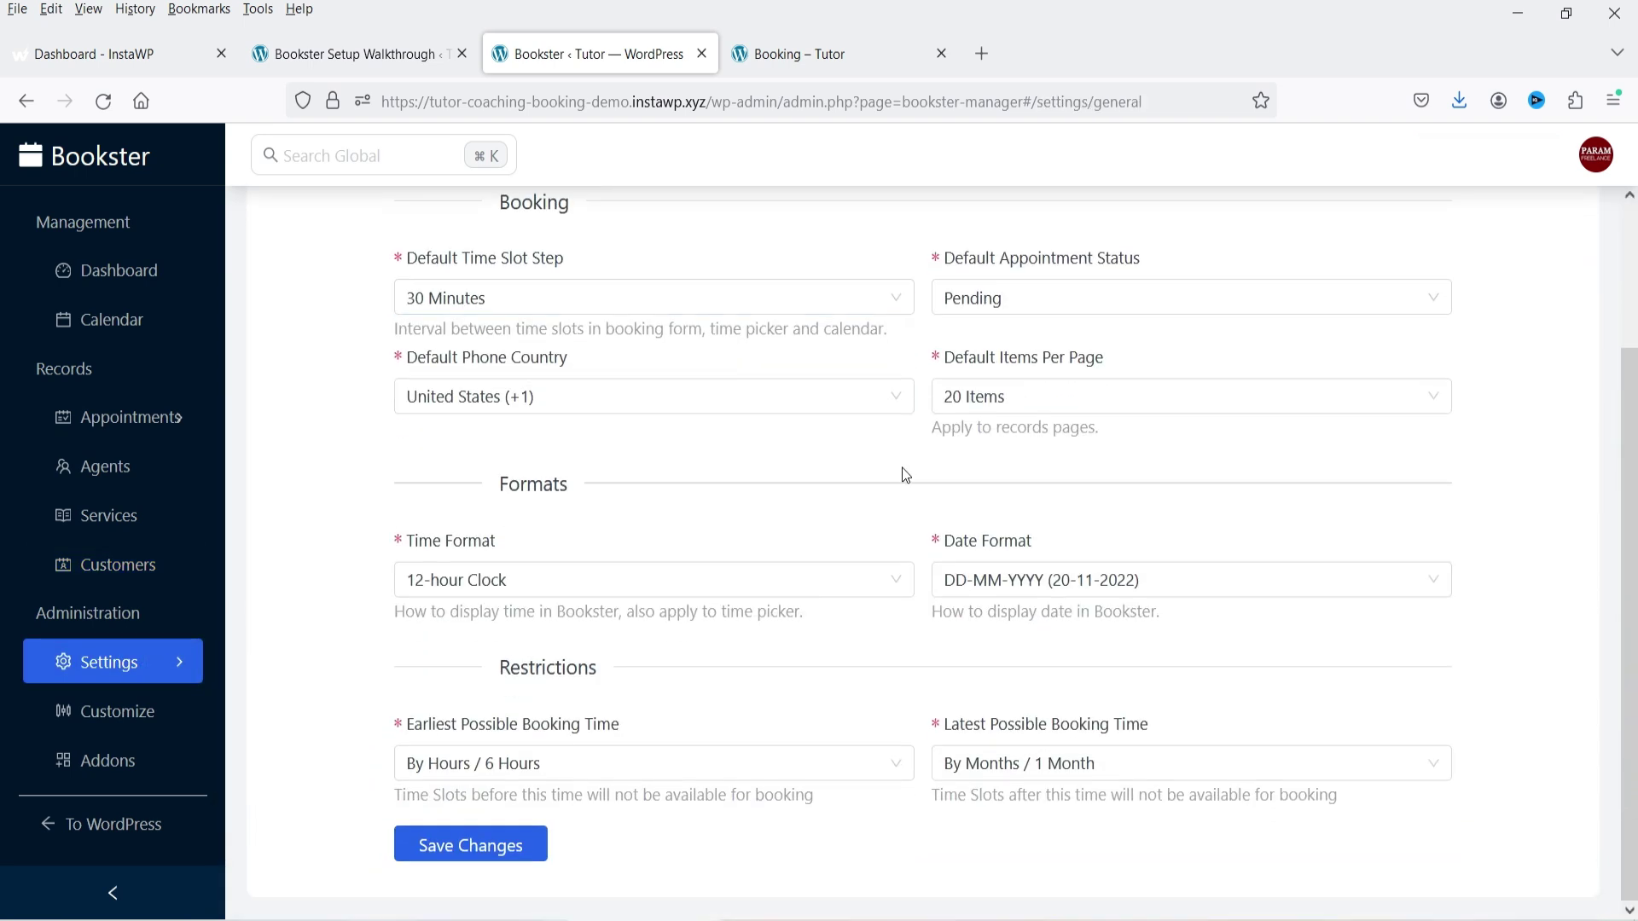
scroll(905, 475, up, 2)
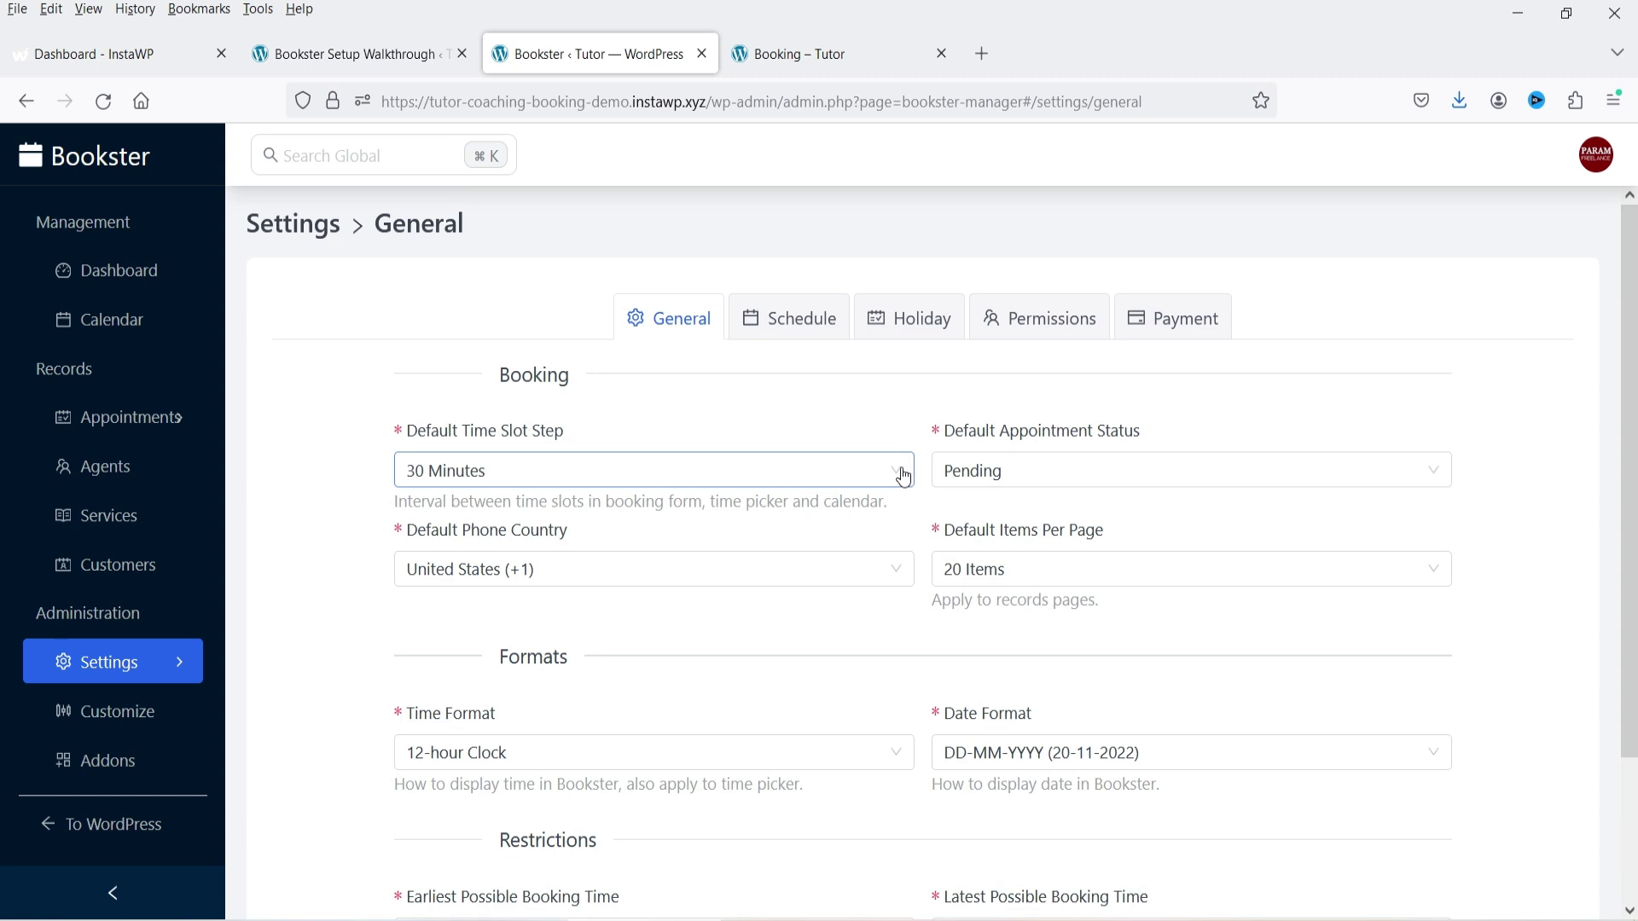
click(808, 331)
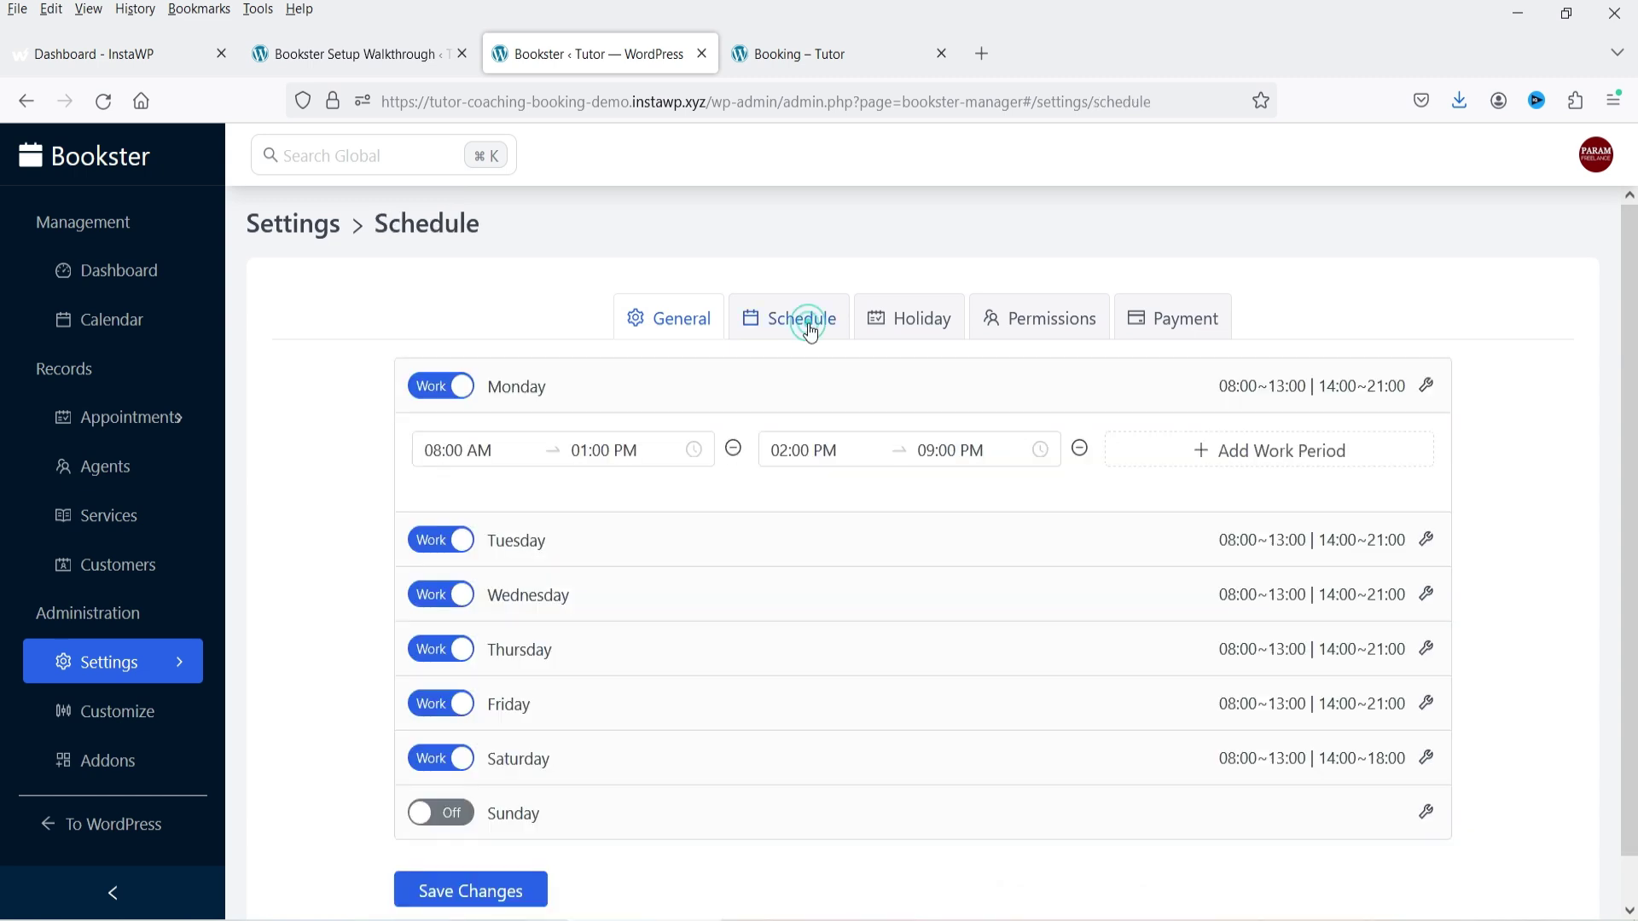
click(912, 332)
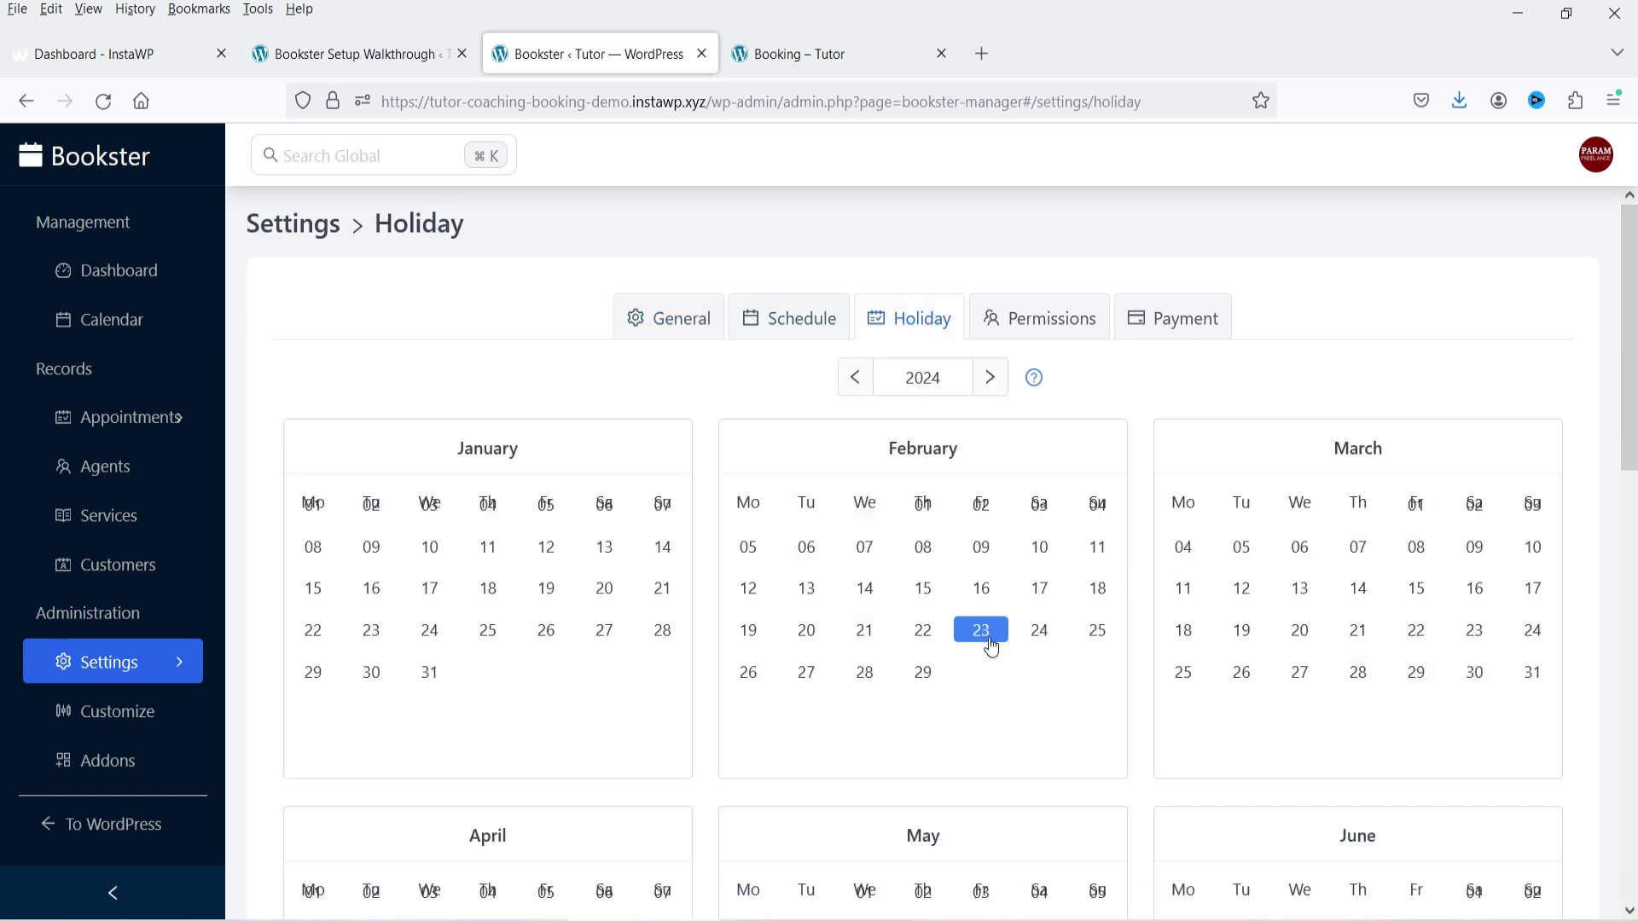
click(1024, 312)
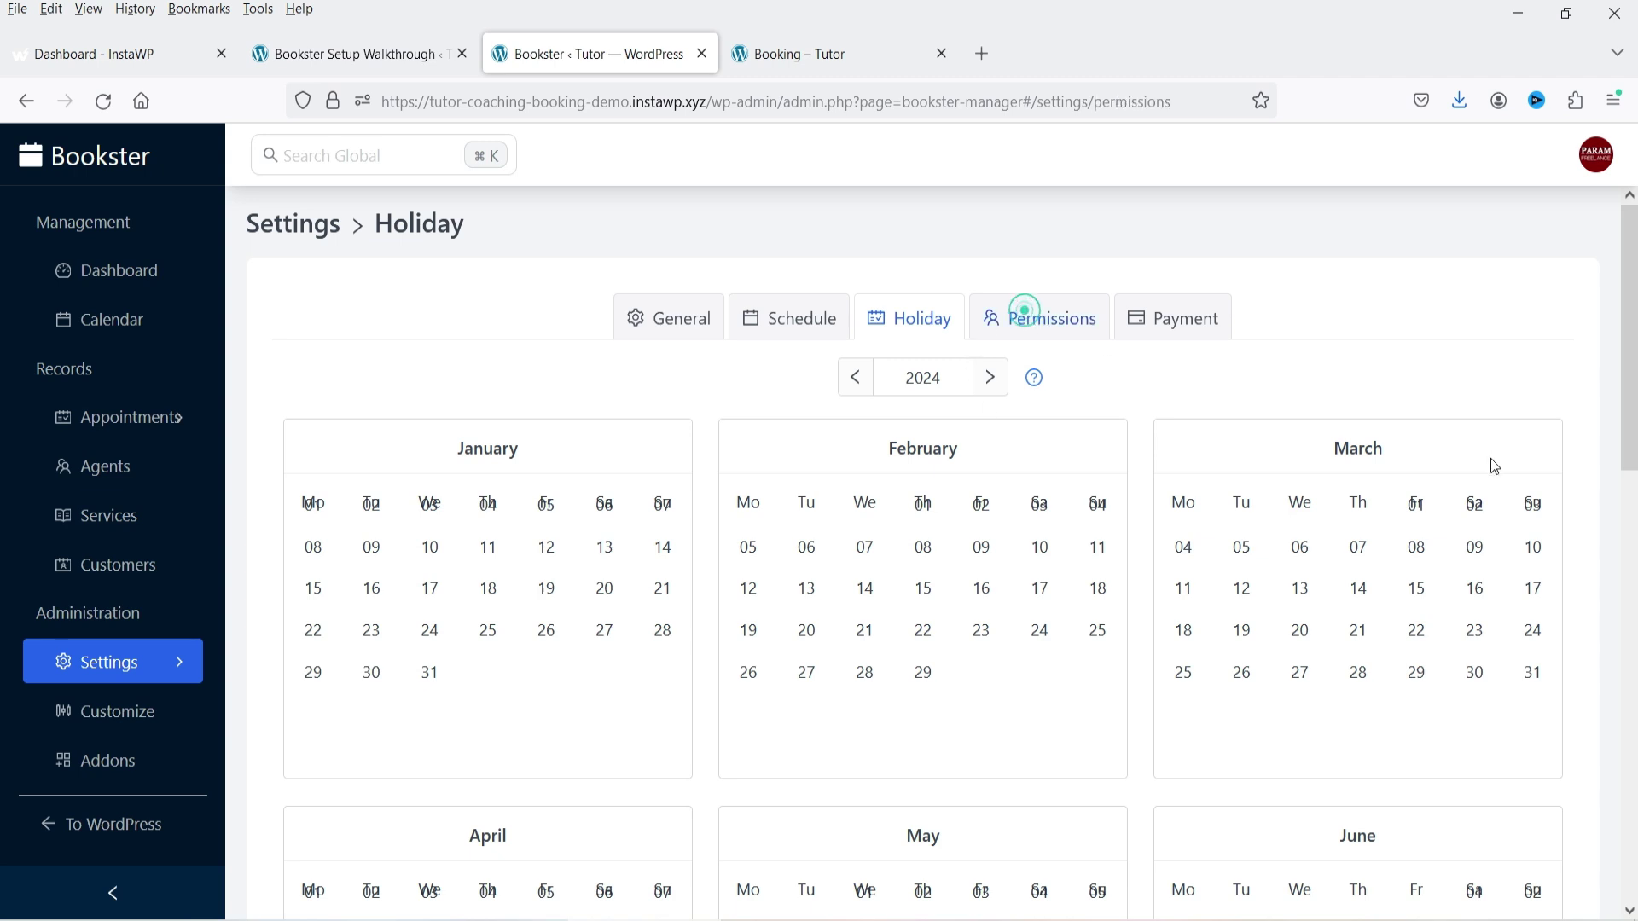
scroll(1250, 450, down, 1)
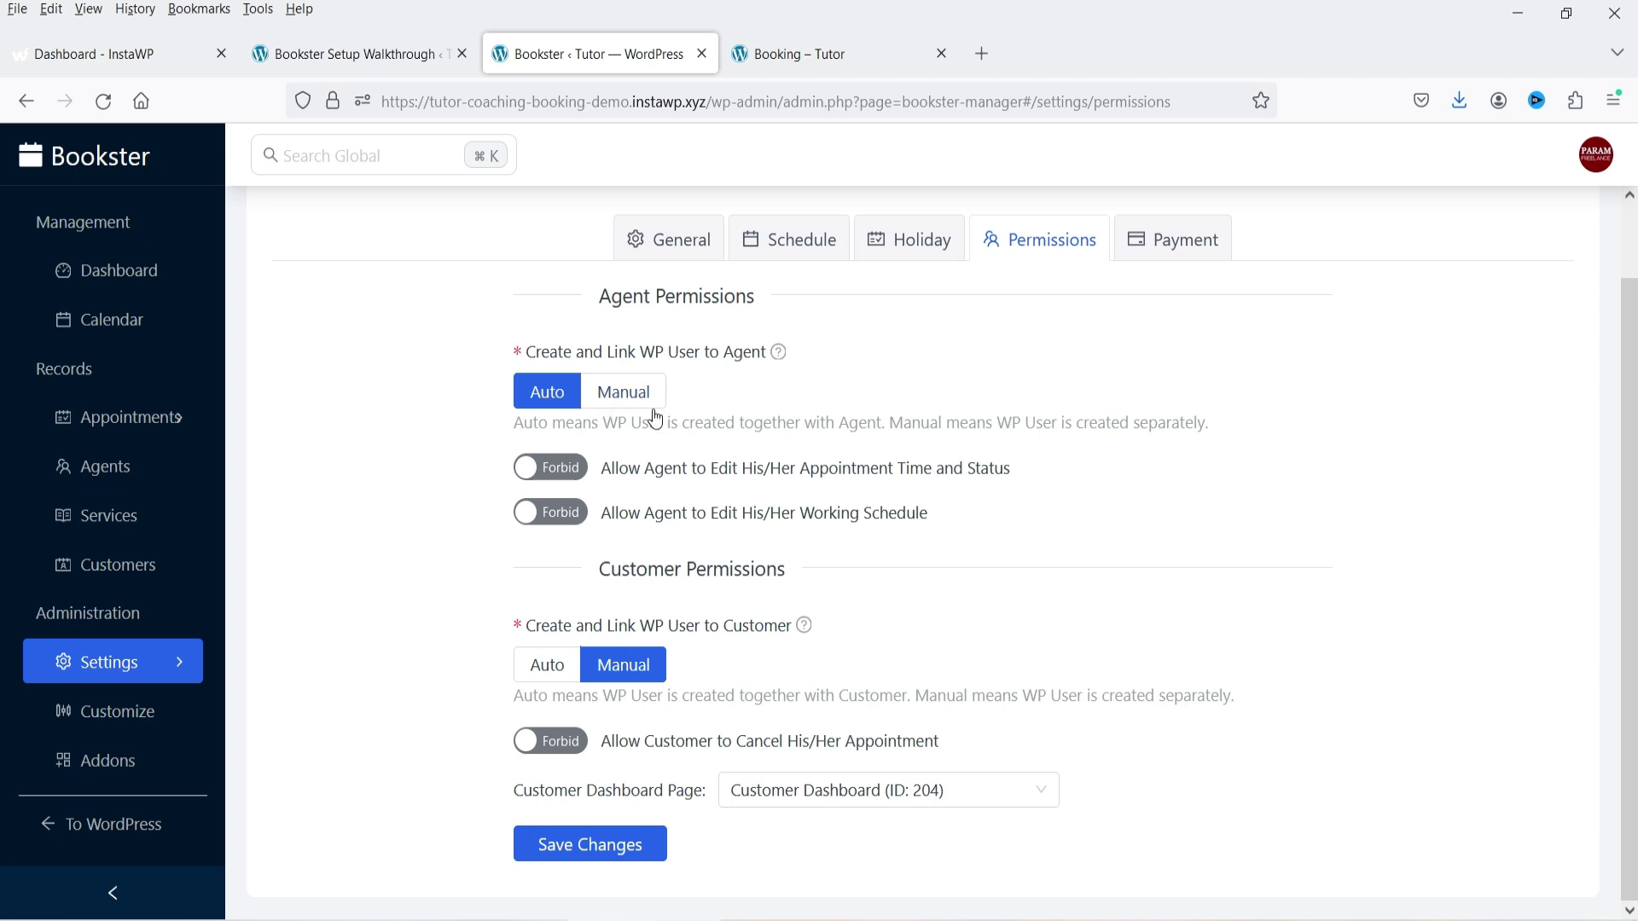
click(1181, 241)
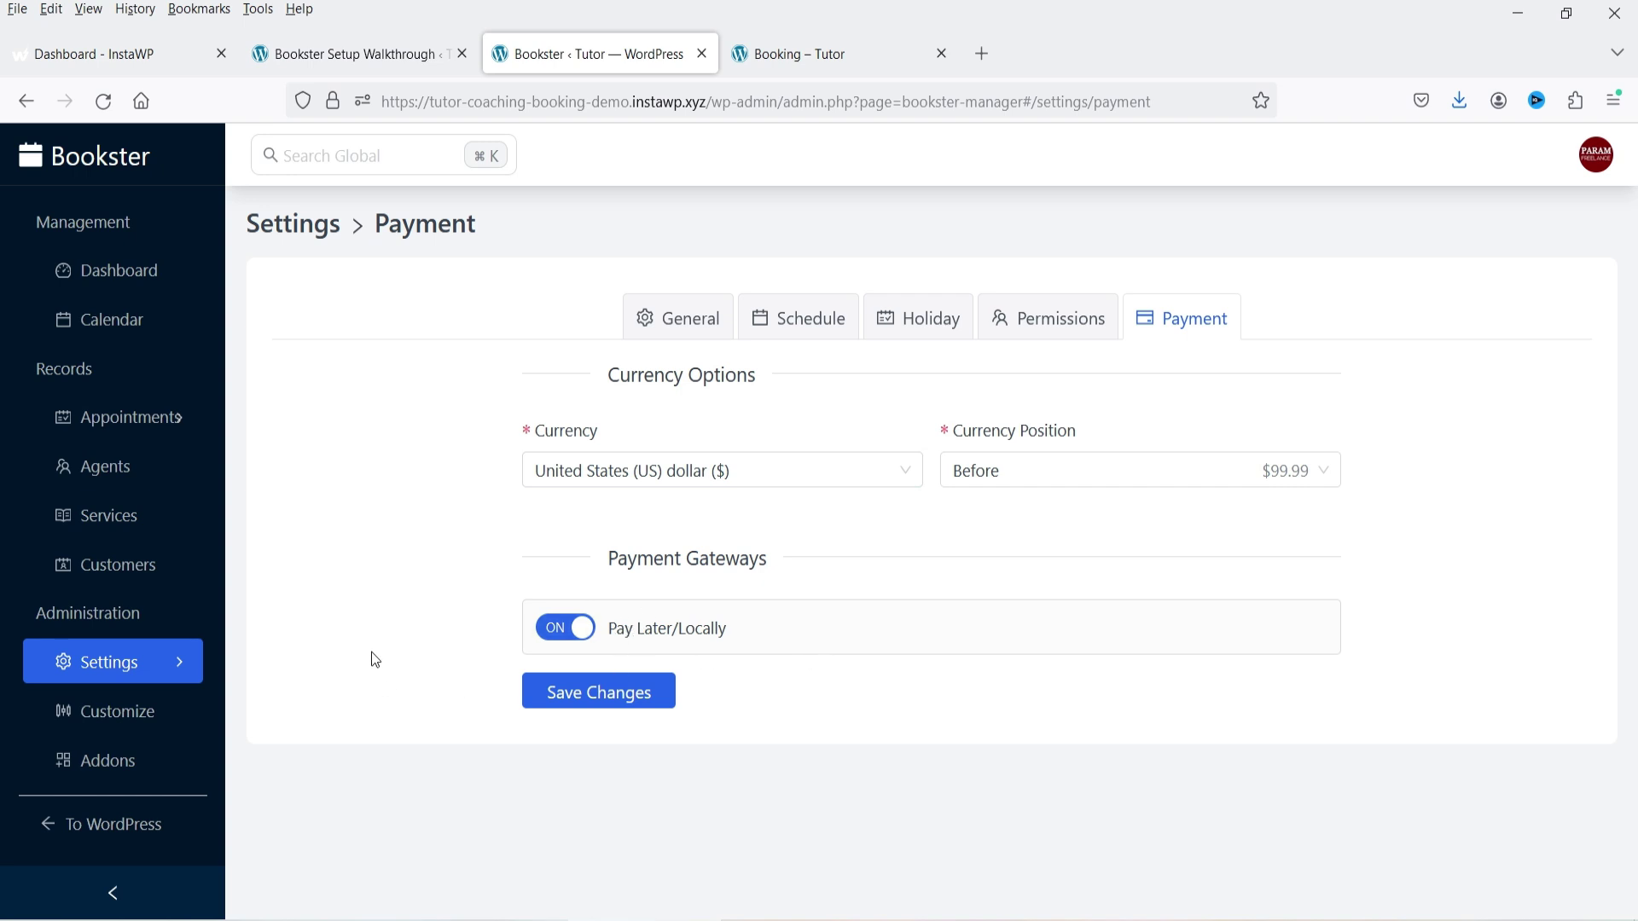
- Change the Agent Title in the booking form's Steps Content customization to "Dentist Selection"
click(136, 713)
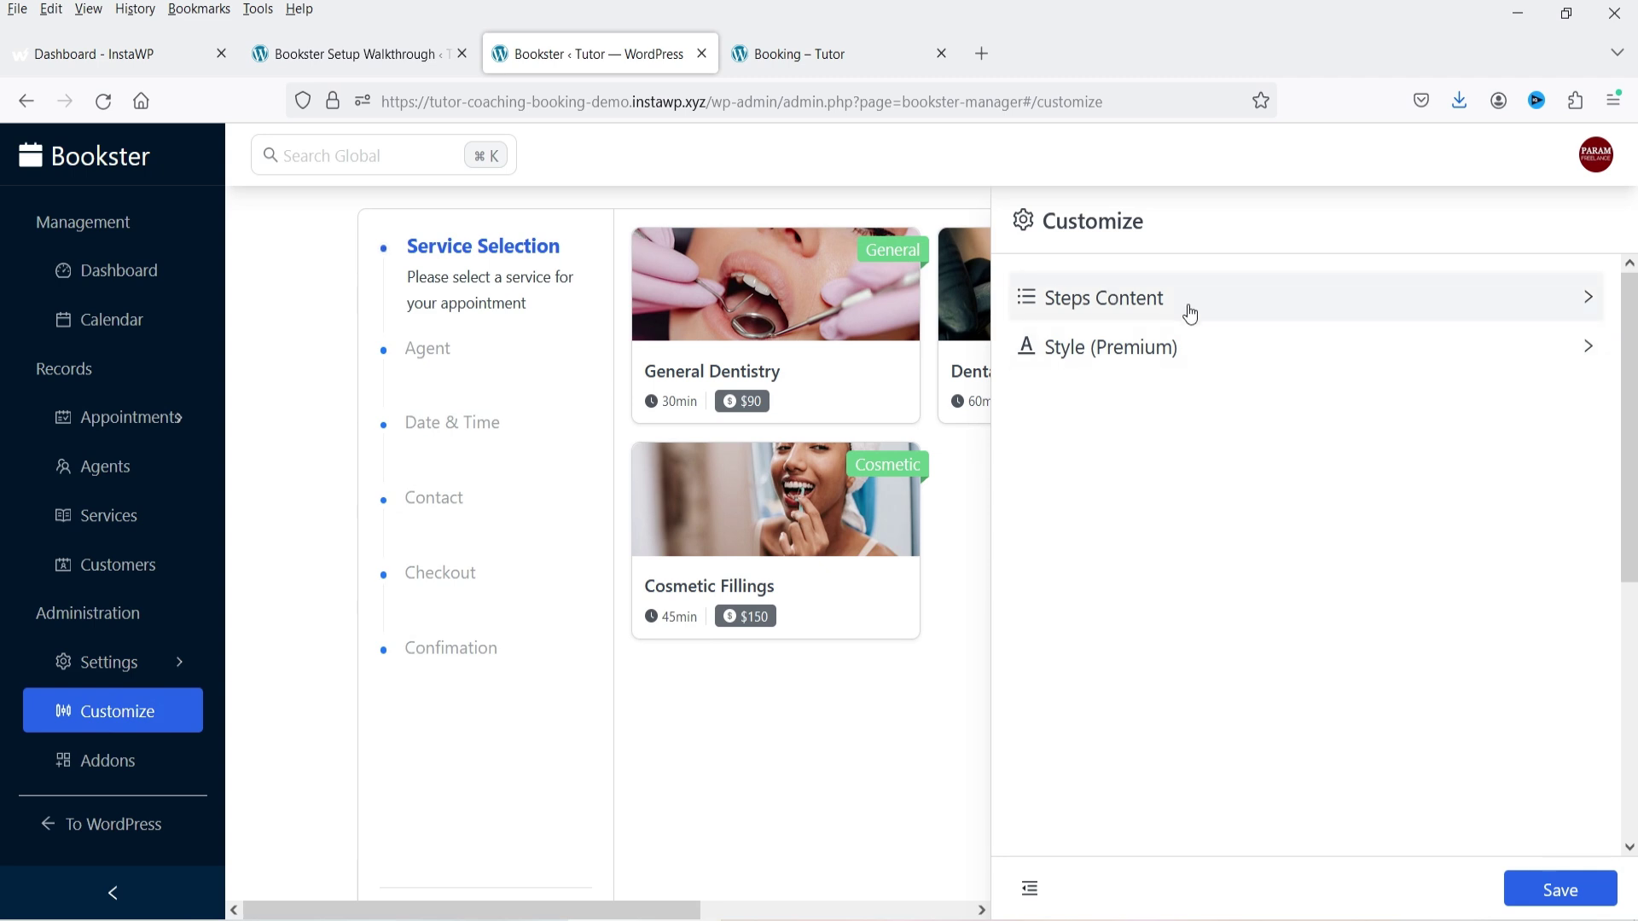
click(1281, 302)
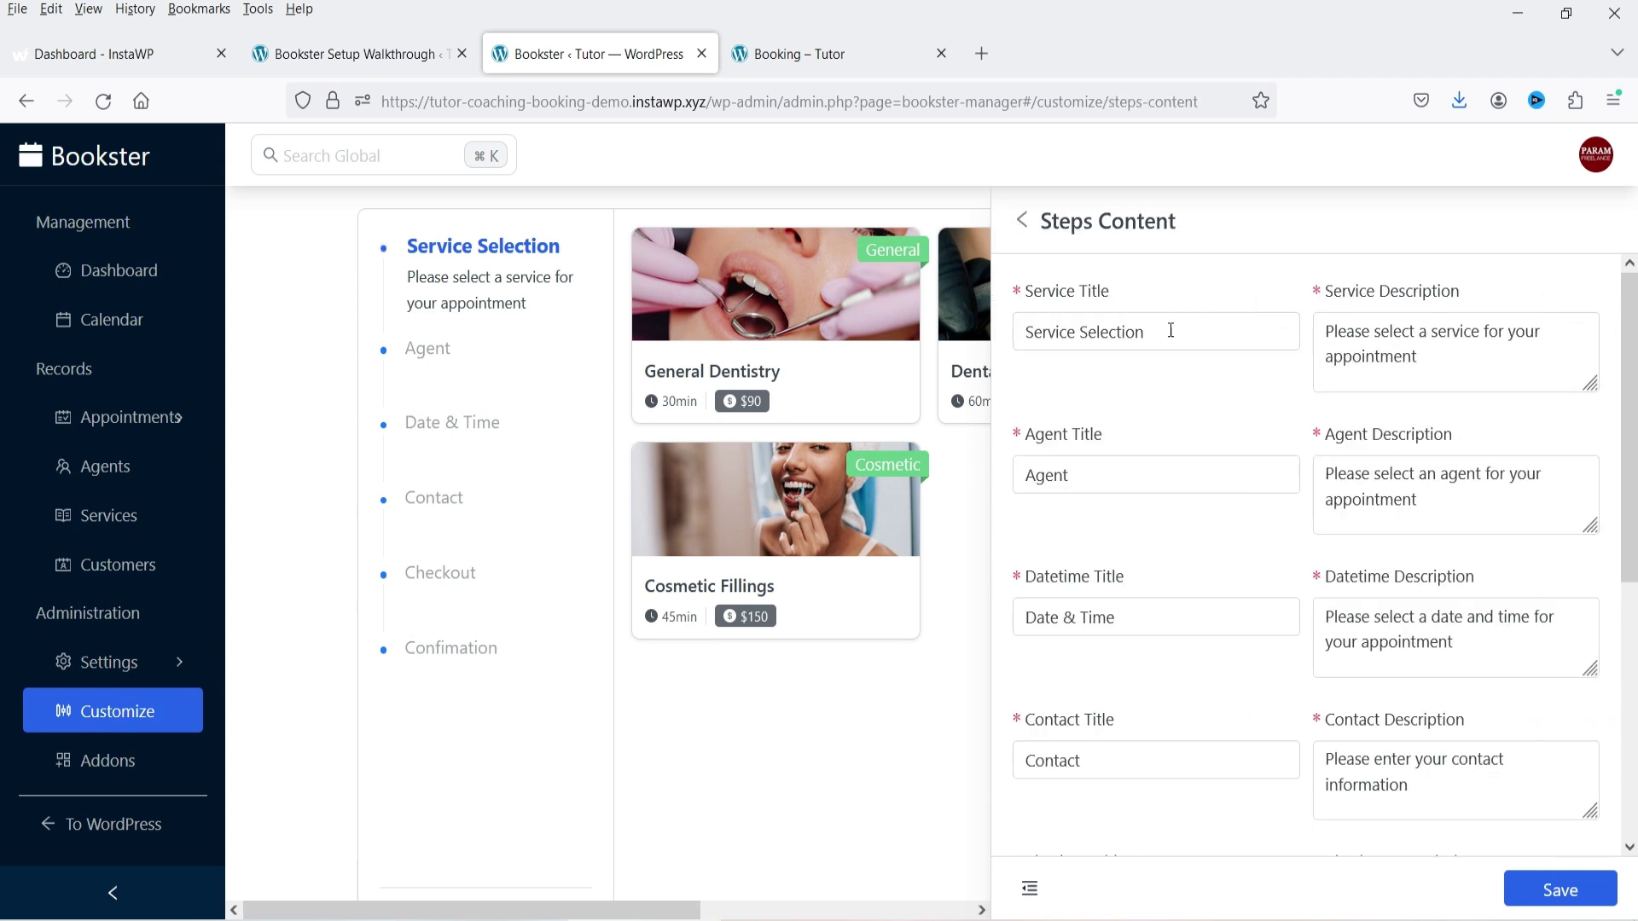
click(1058, 331)
click(431, 258)
double_click(1084, 478)
text(D)
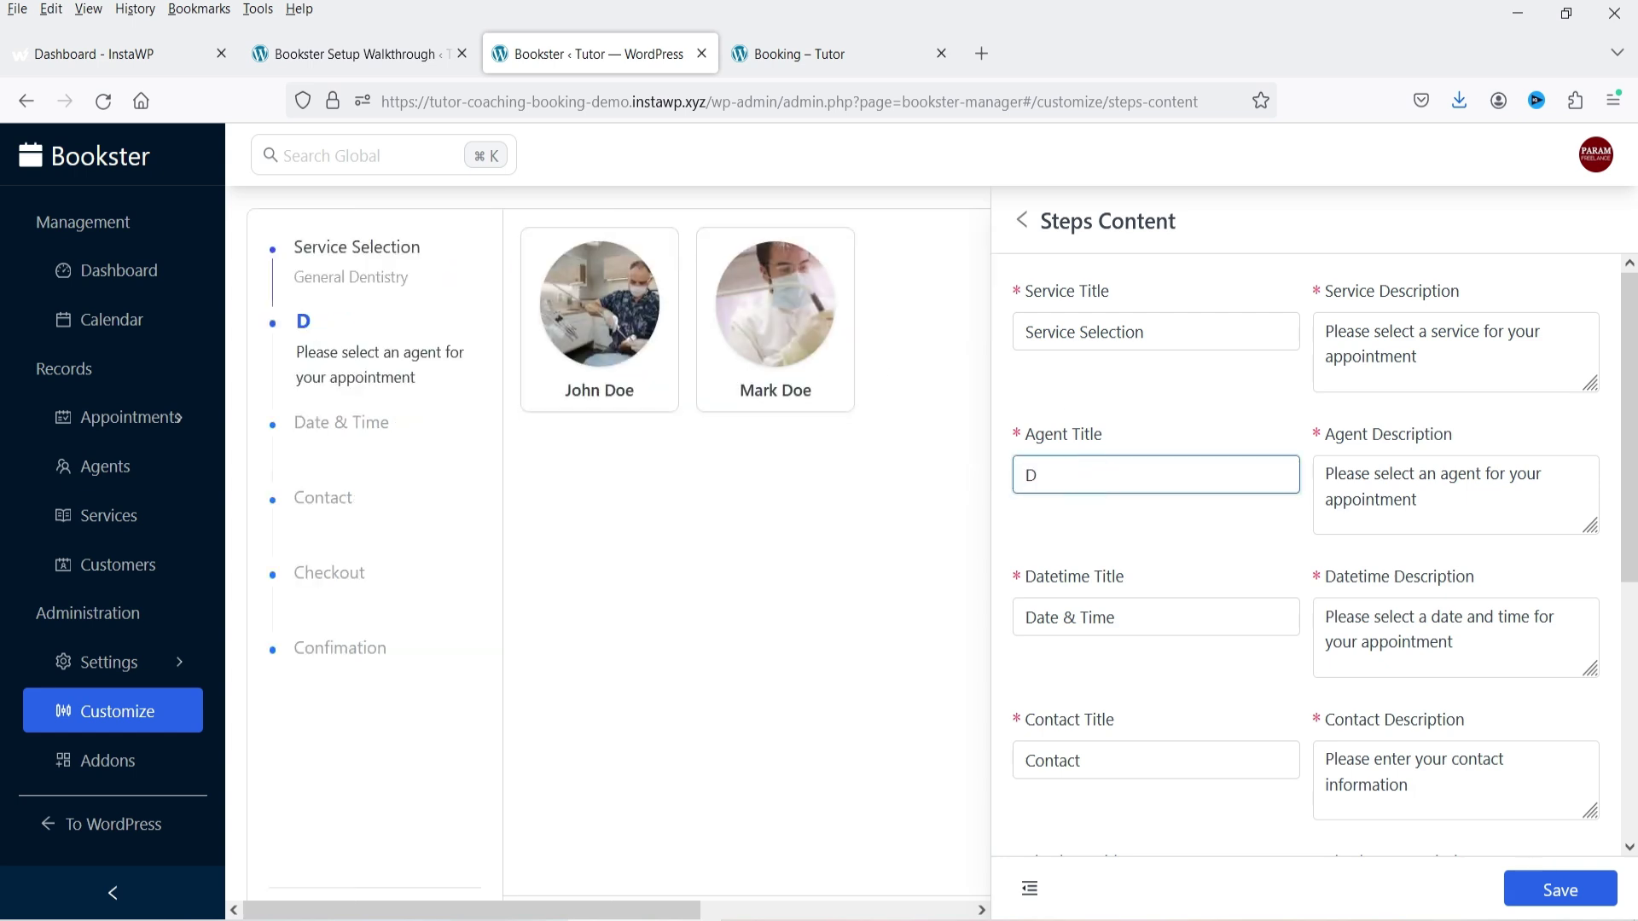
text(entists)
key(BackSpace)
text(Selection)
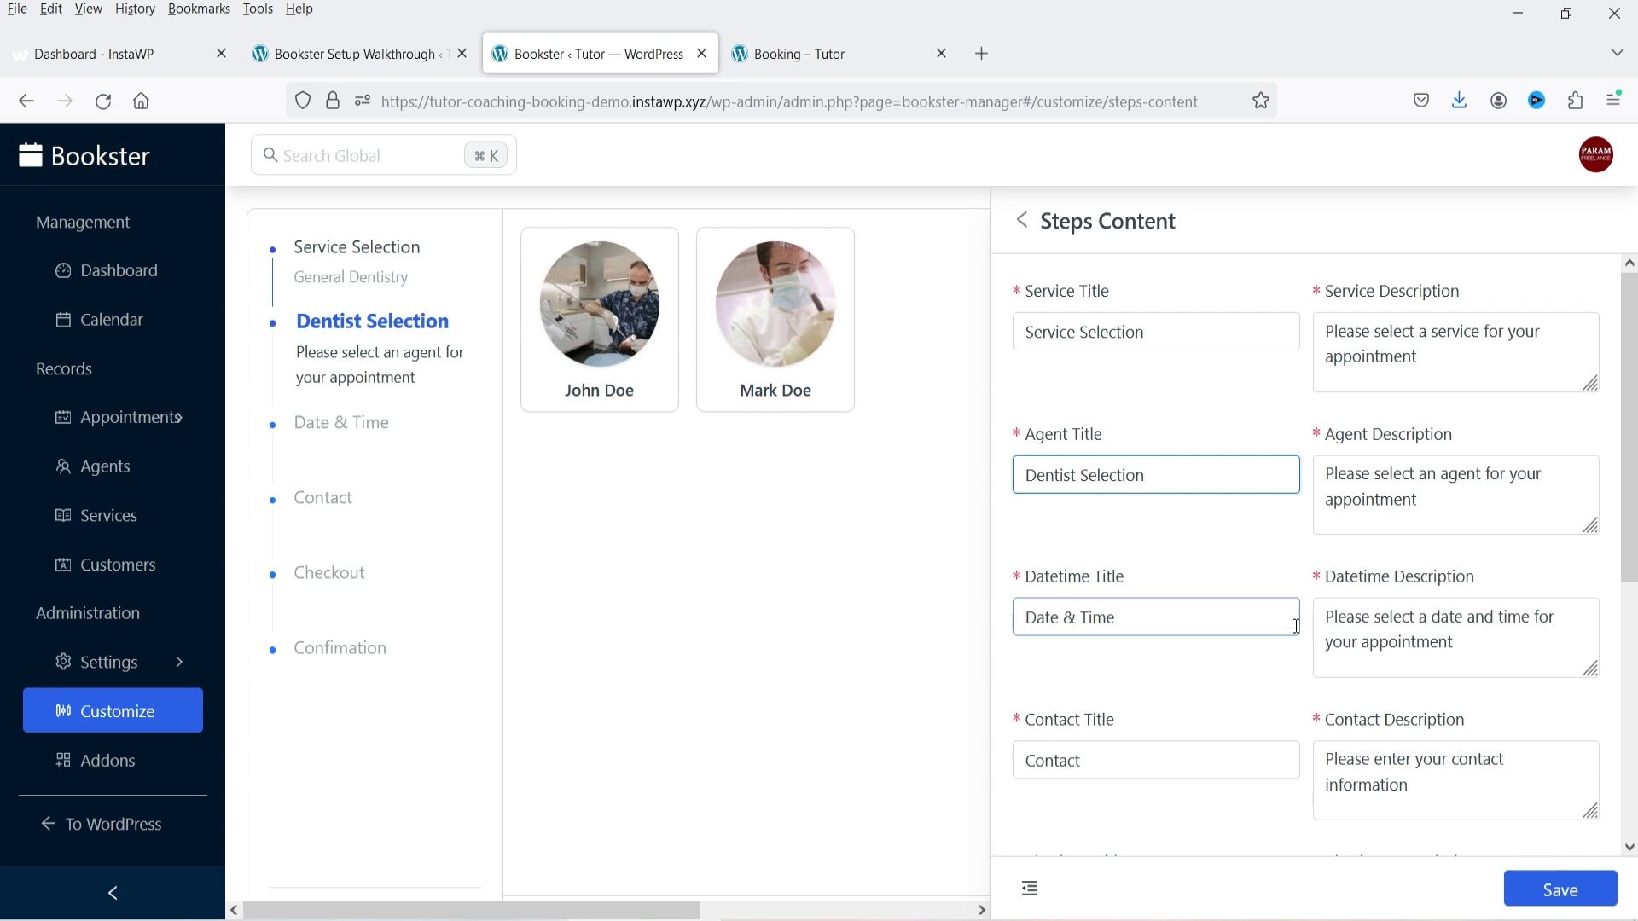
- Change the Contact Title in Steps Content to "Contact details" and save the customization
scroll(1100, 625, down, 3)
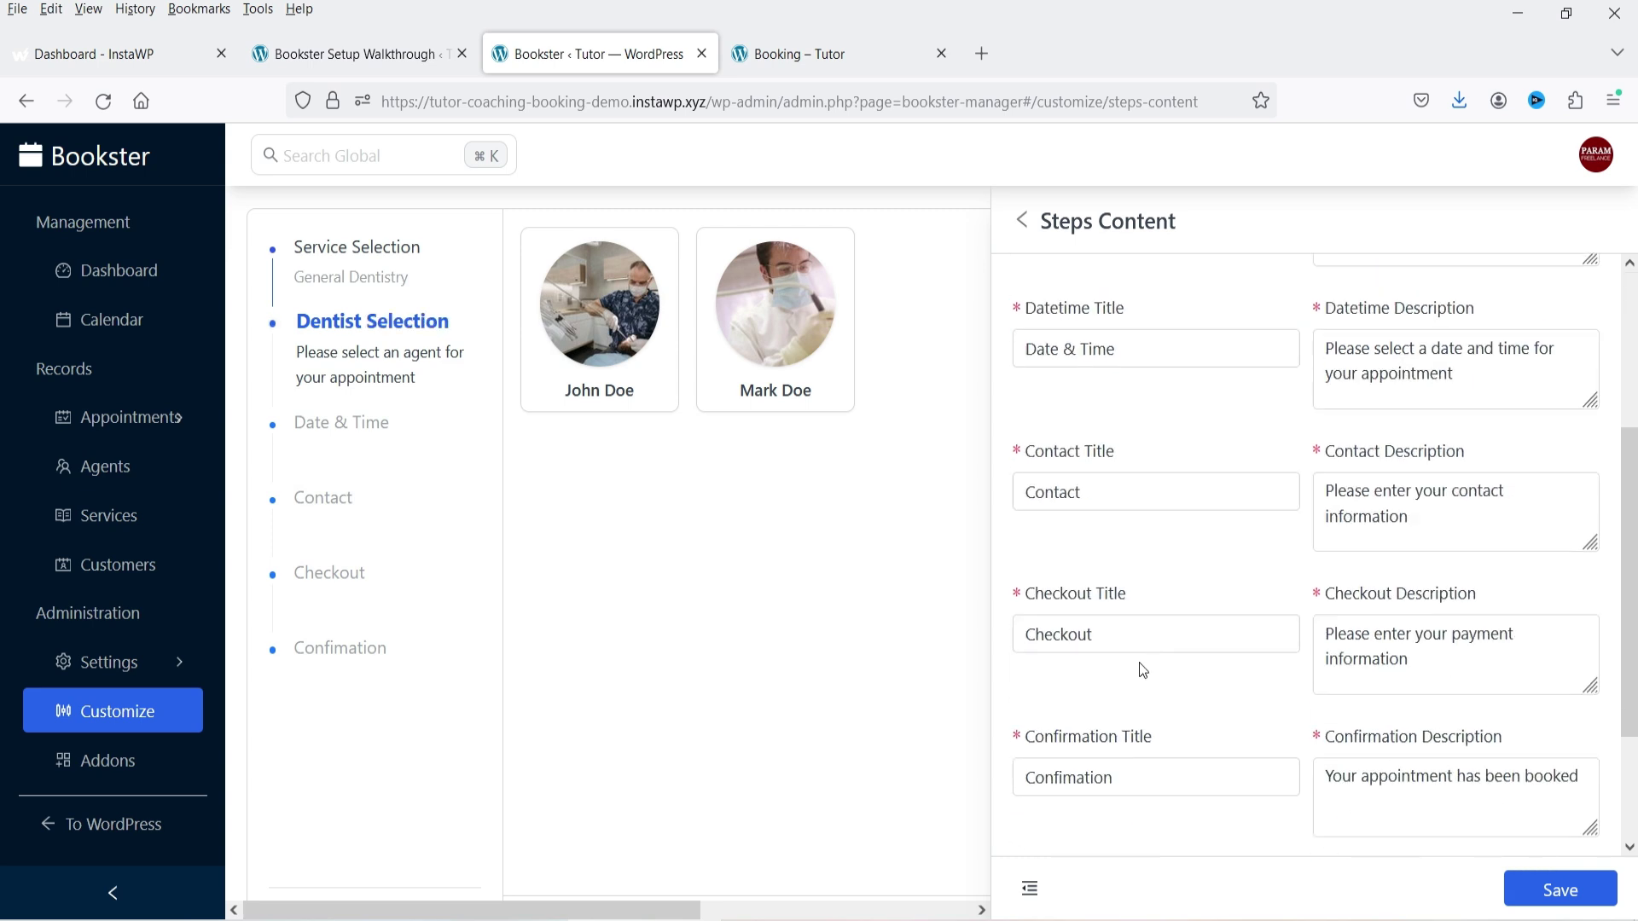
click(1107, 489)
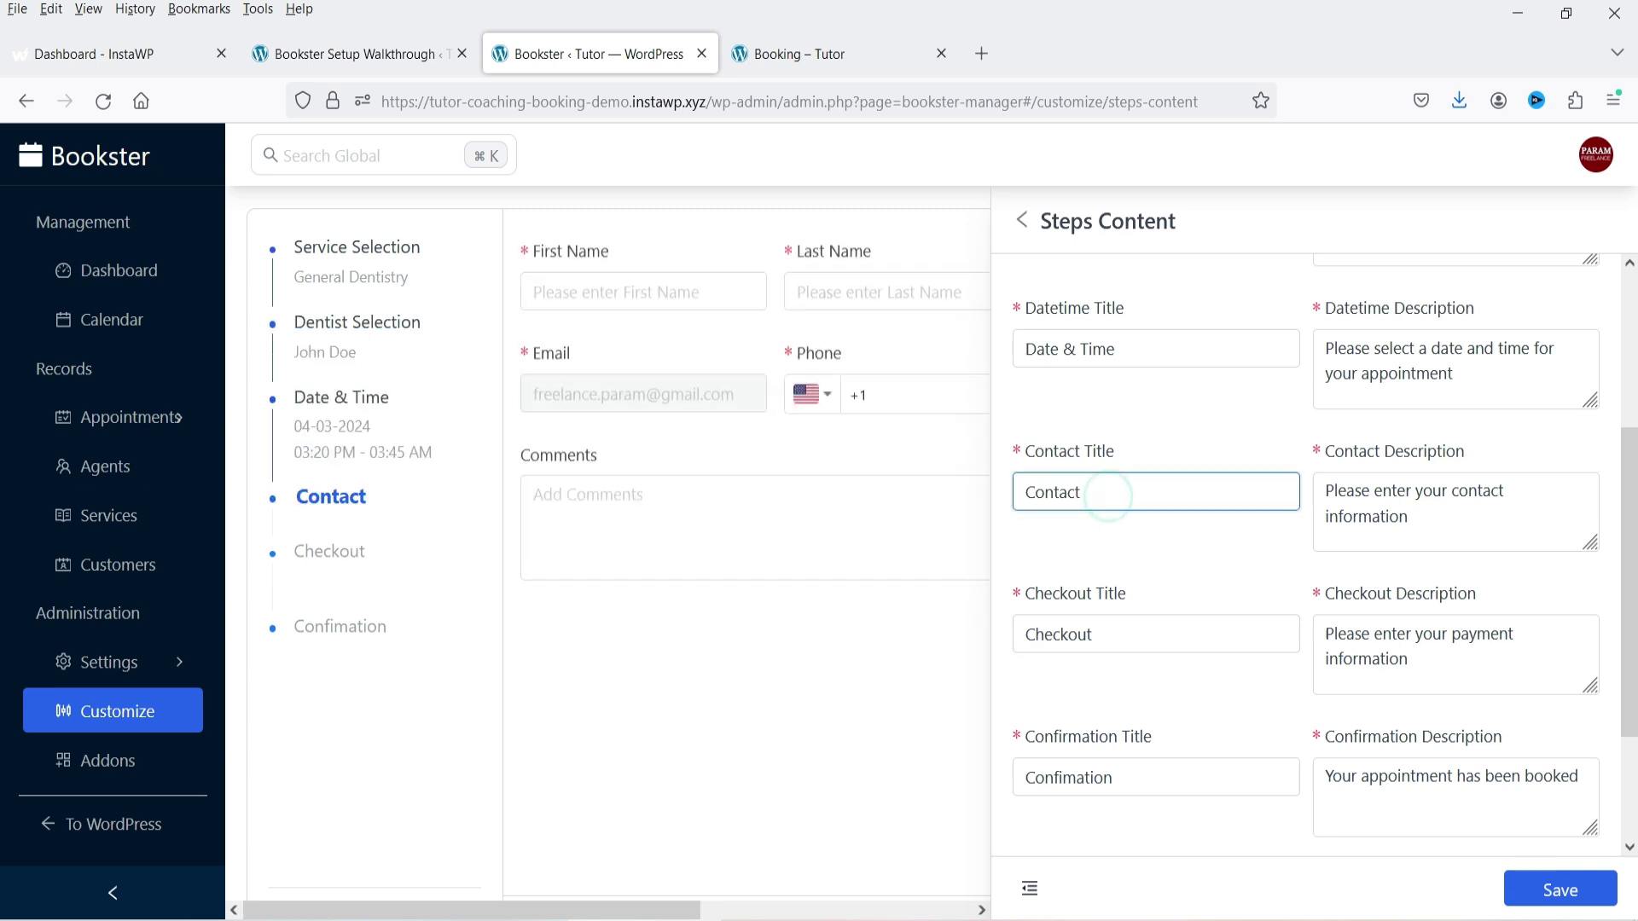
text(et)
key(BackSpace)
key(BackSpace)
text(details)
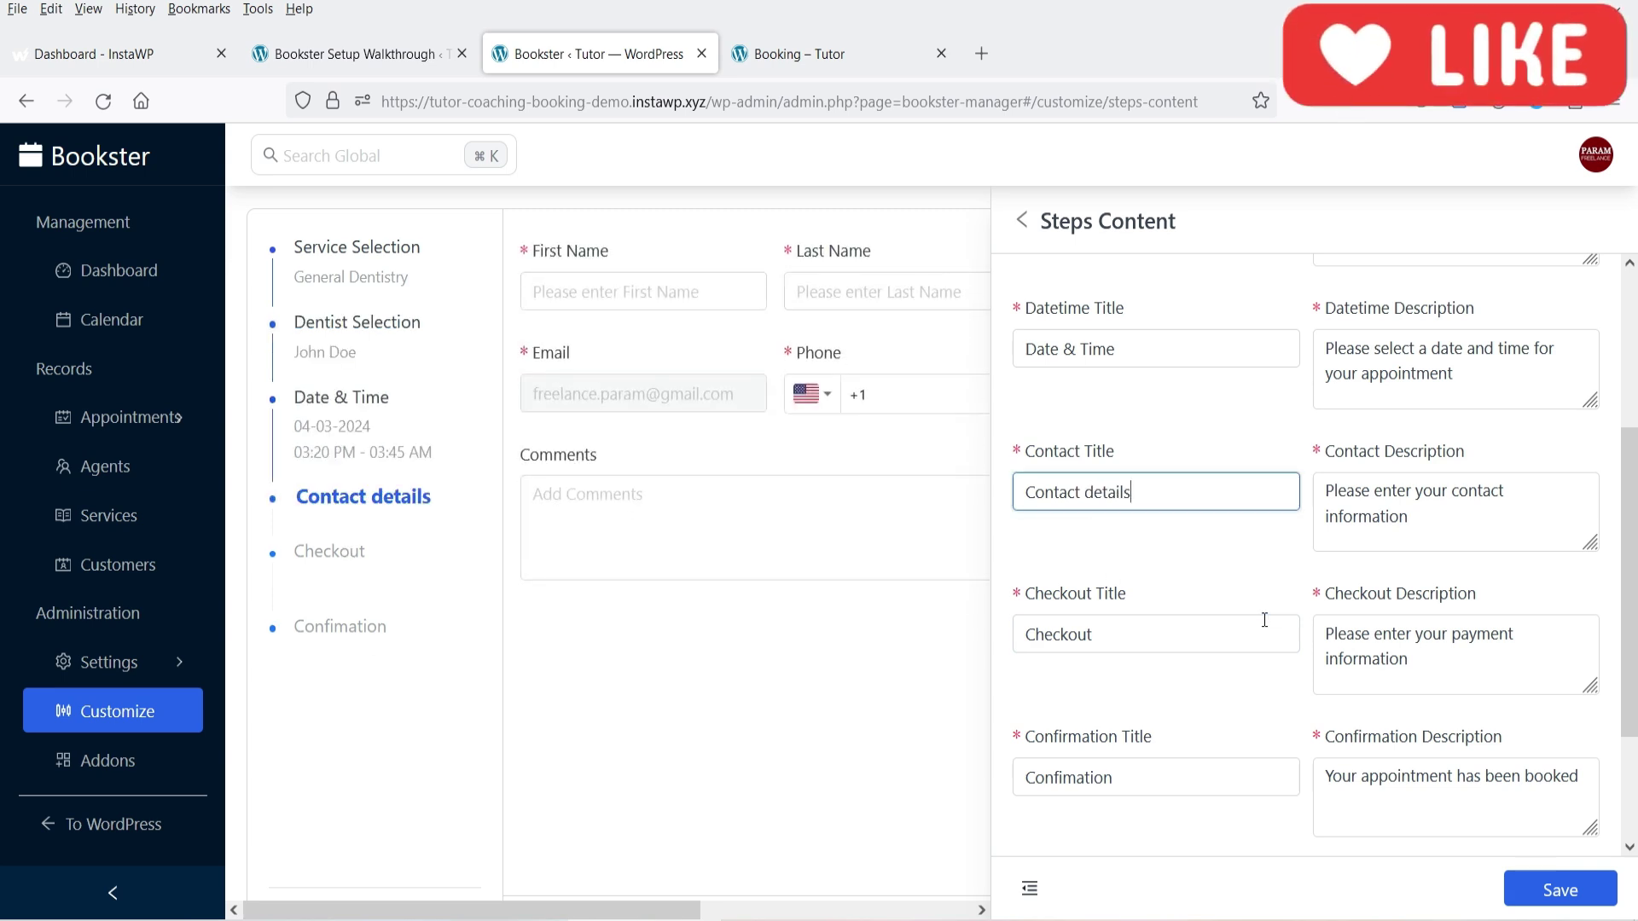
scroll(1115, 634, down, 2)
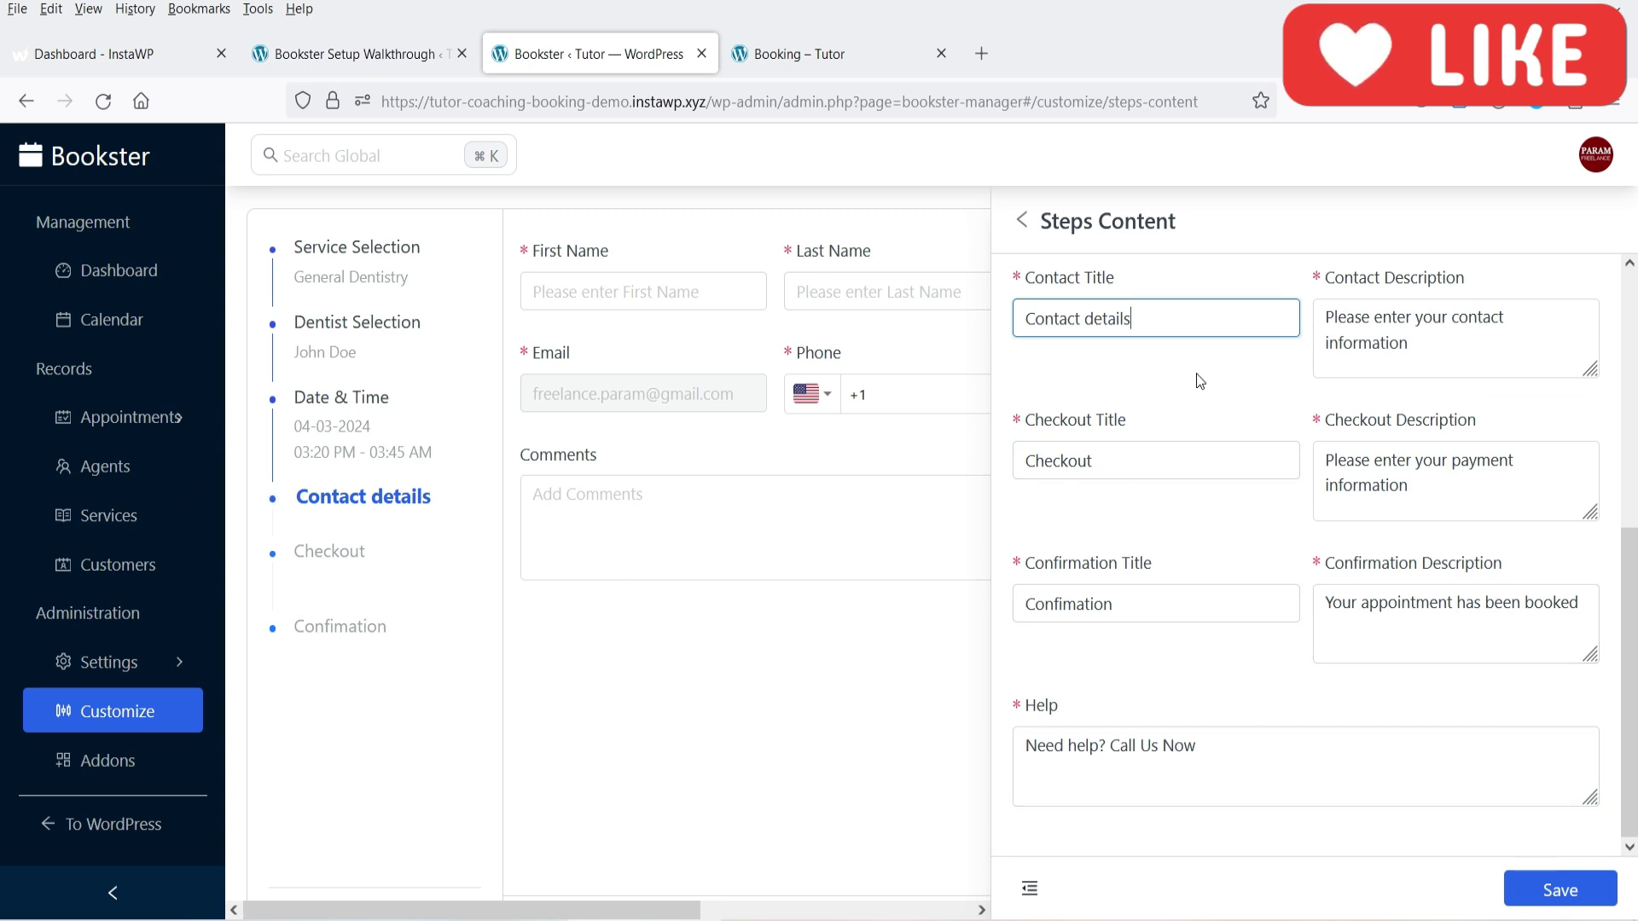
click(1561, 889)
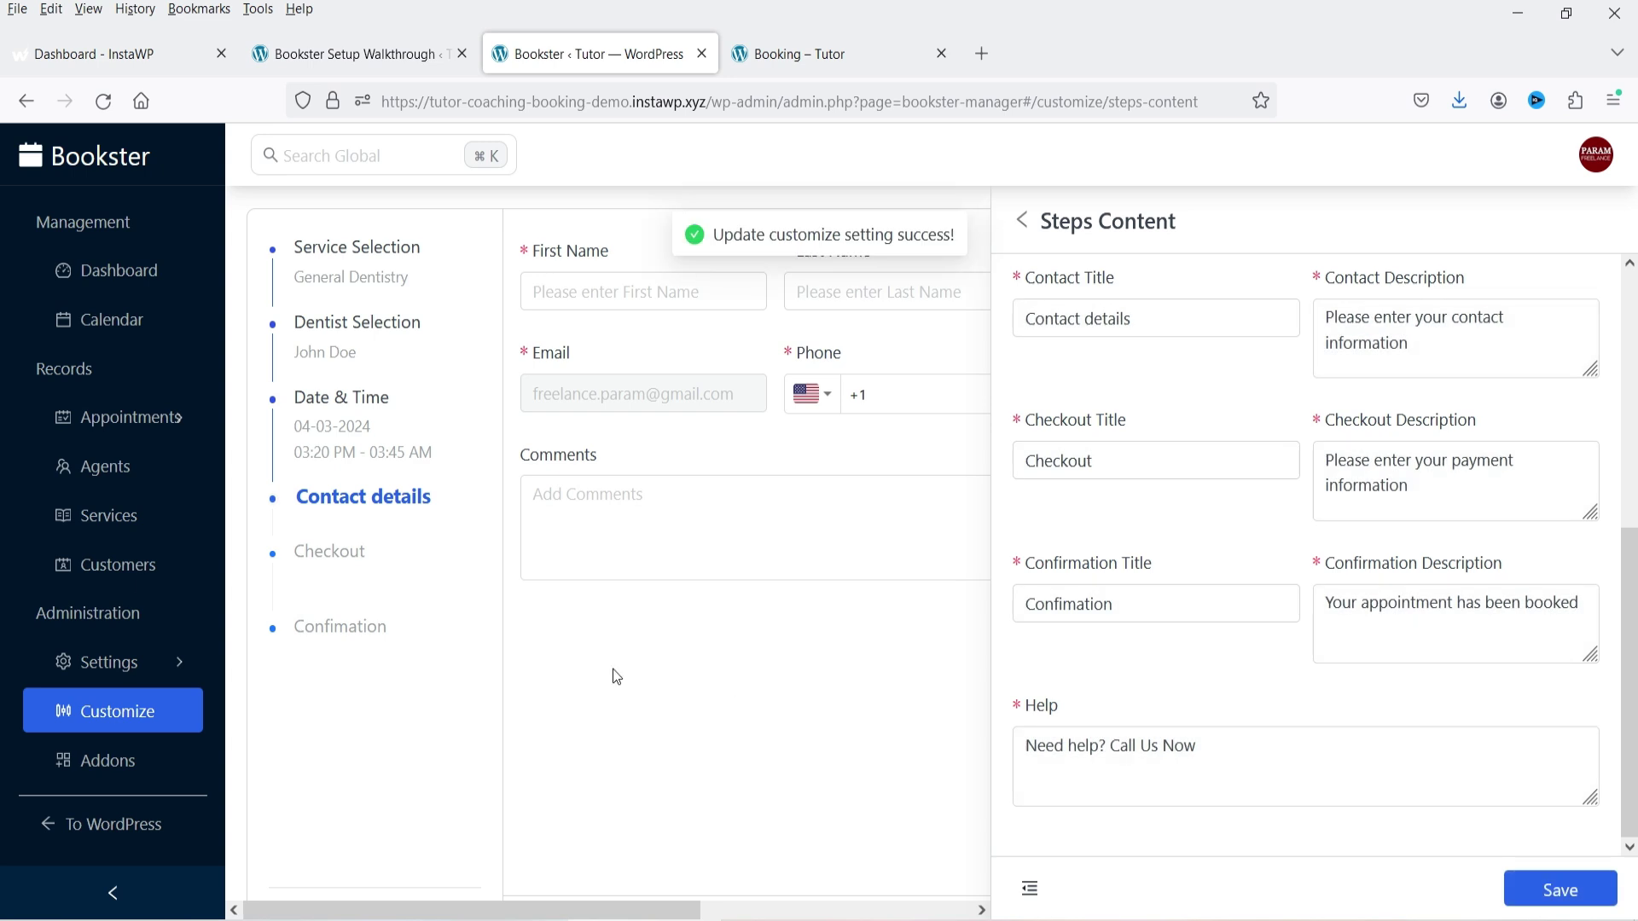
- Browse the Bookster Addons page to examine the offered addons and which ones can be installed
click(128, 764)
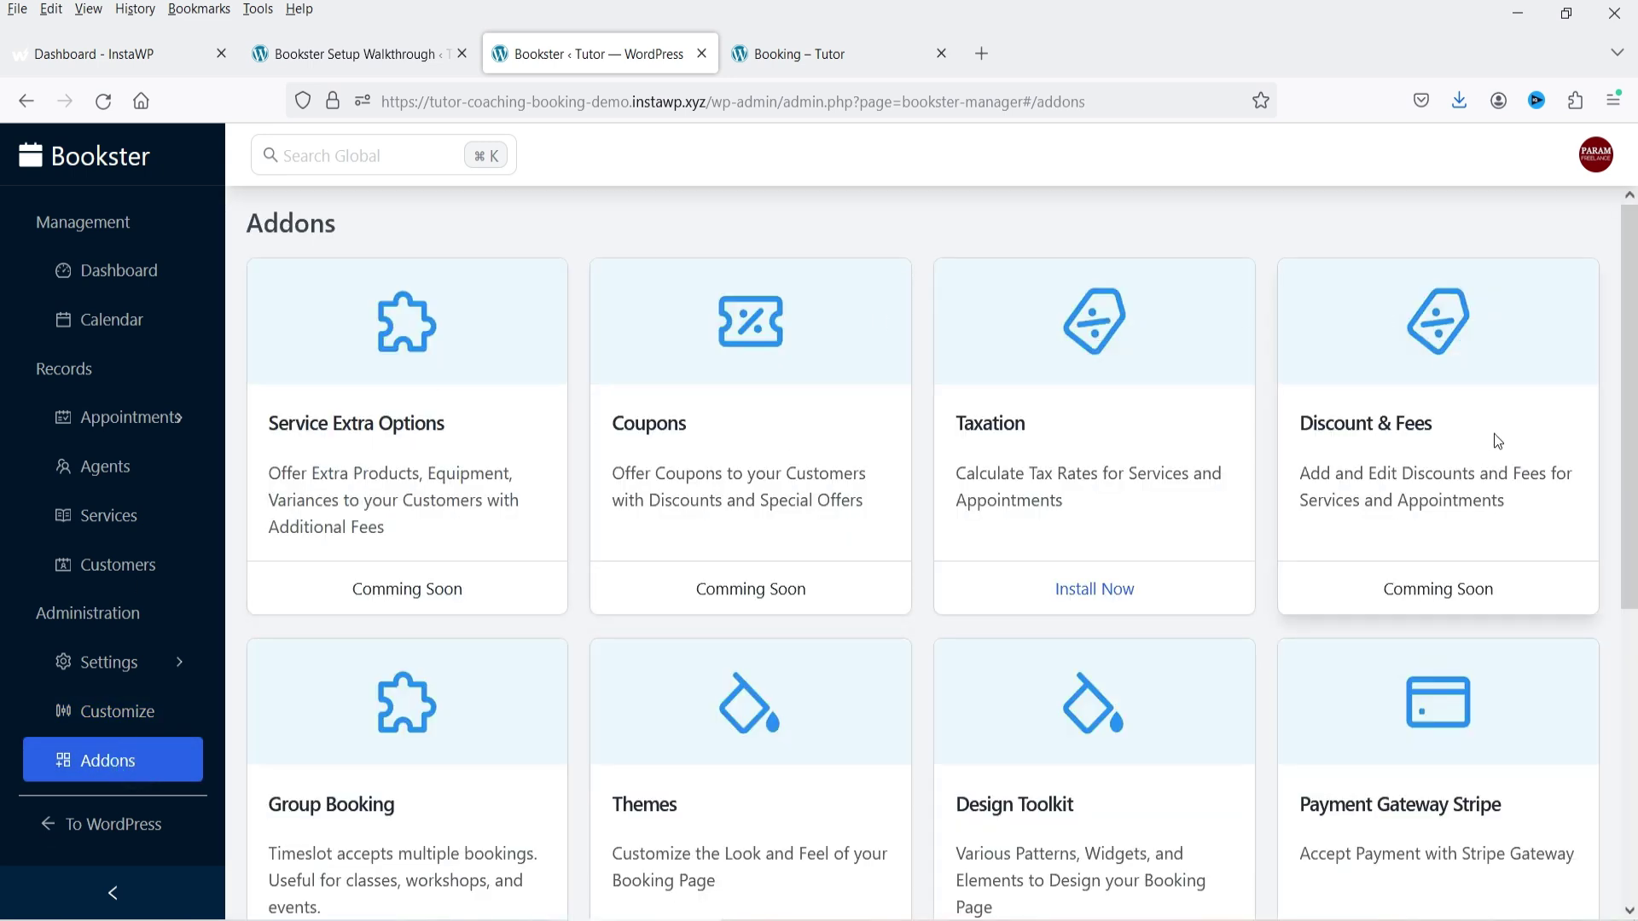
scroll(1493, 433, down, 1)
scroll(1493, 437, up, 1)
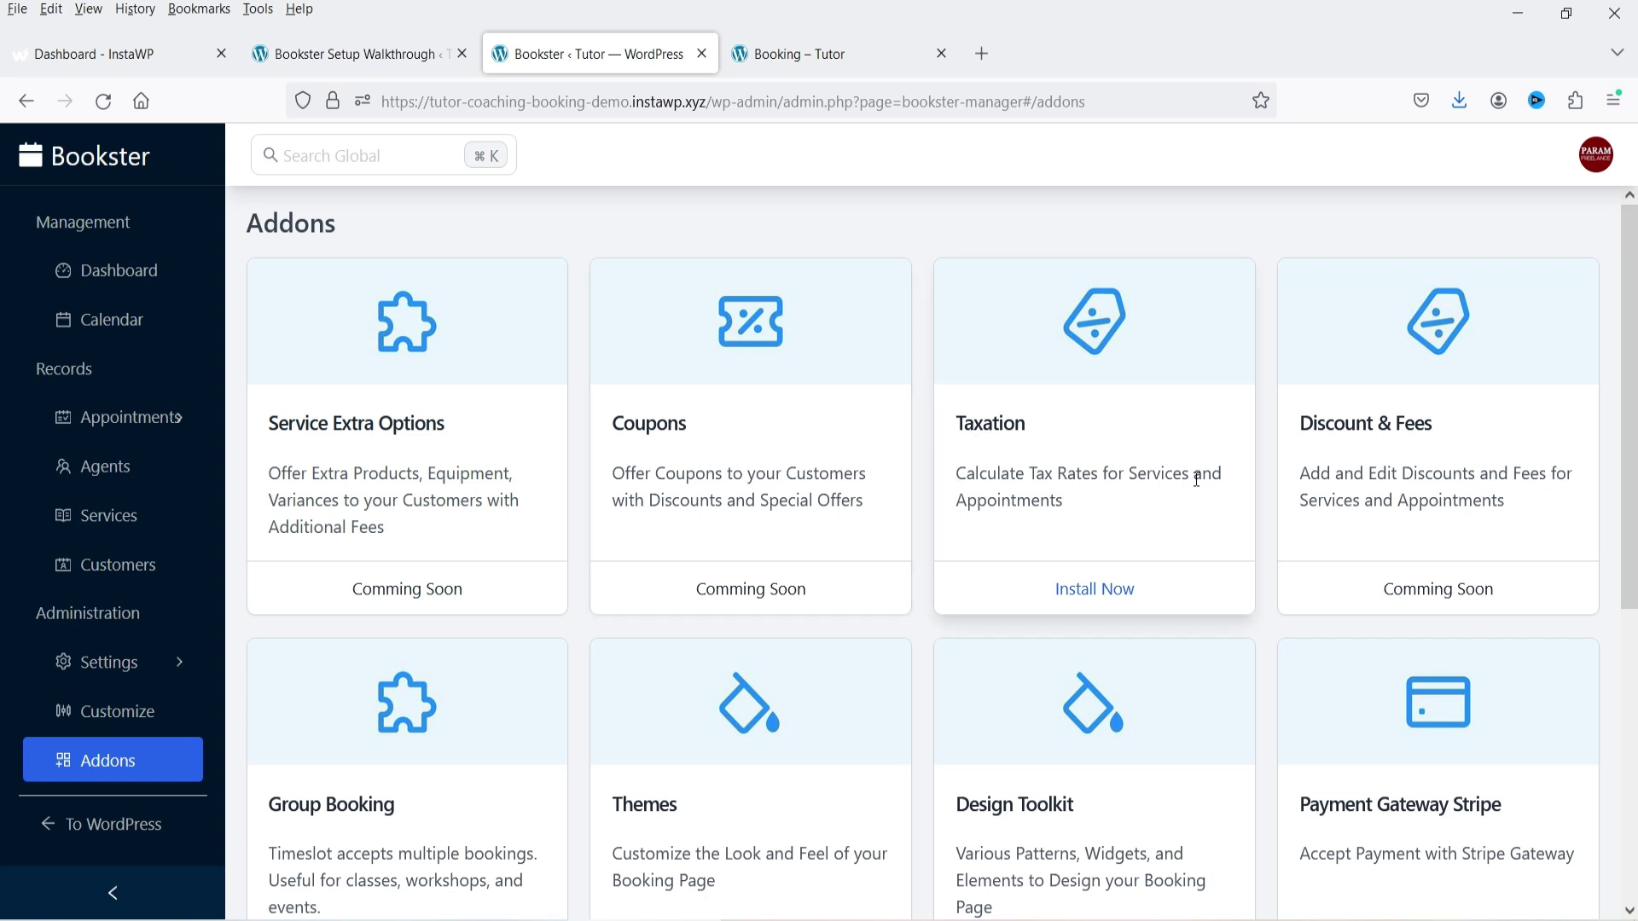
scroll(1140, 499, down, 1)
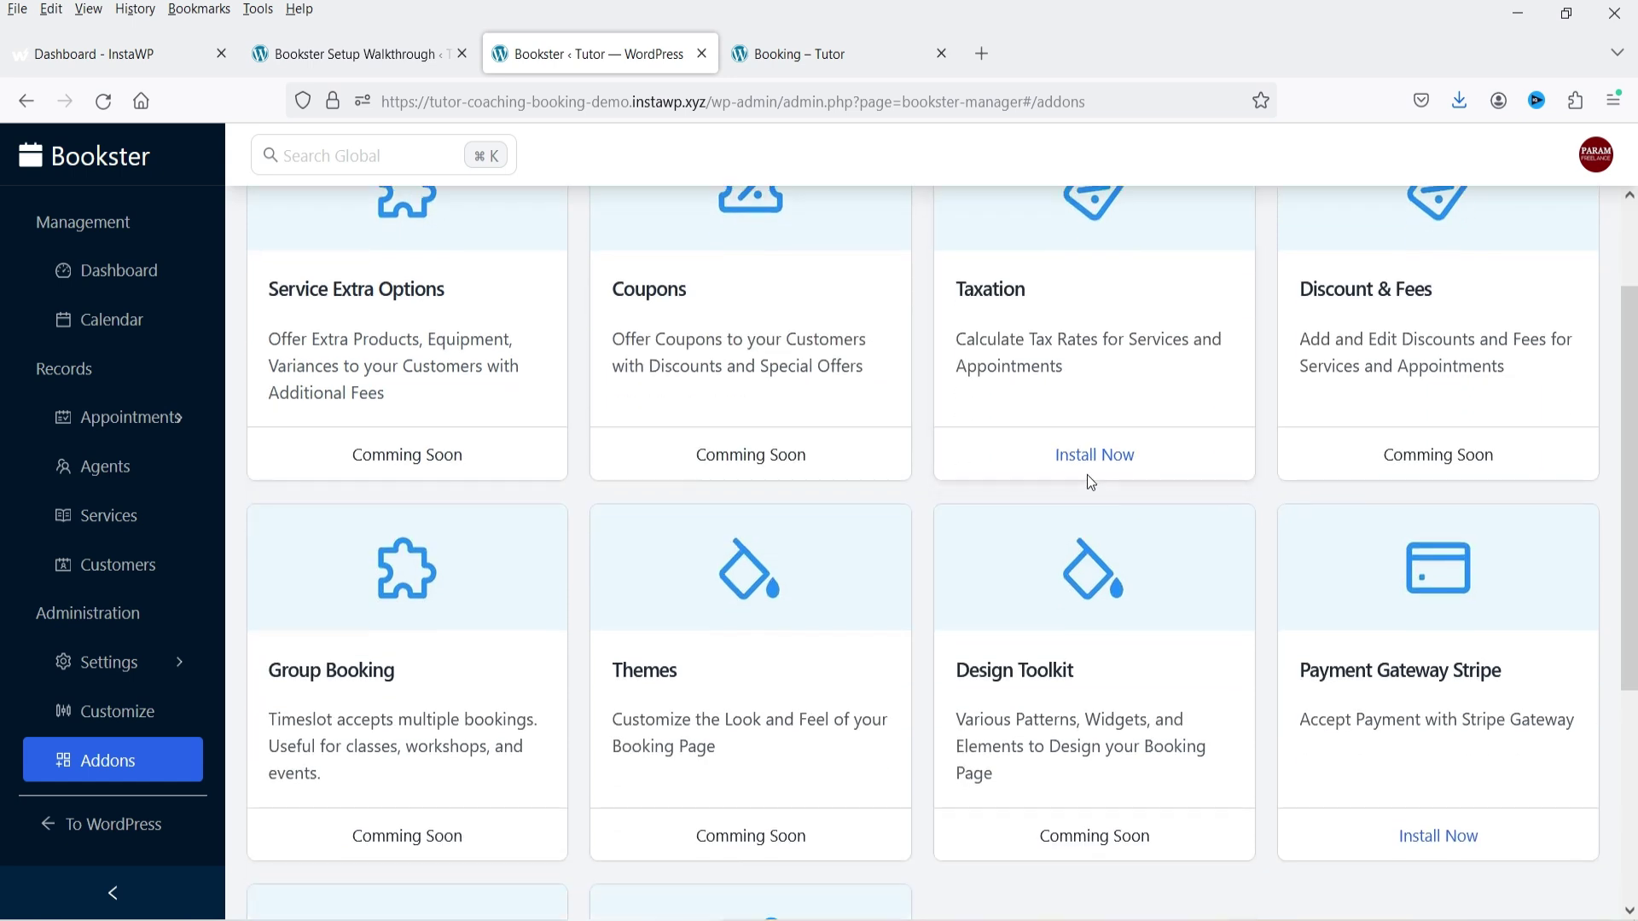
scroll(352, 741, down, 4)
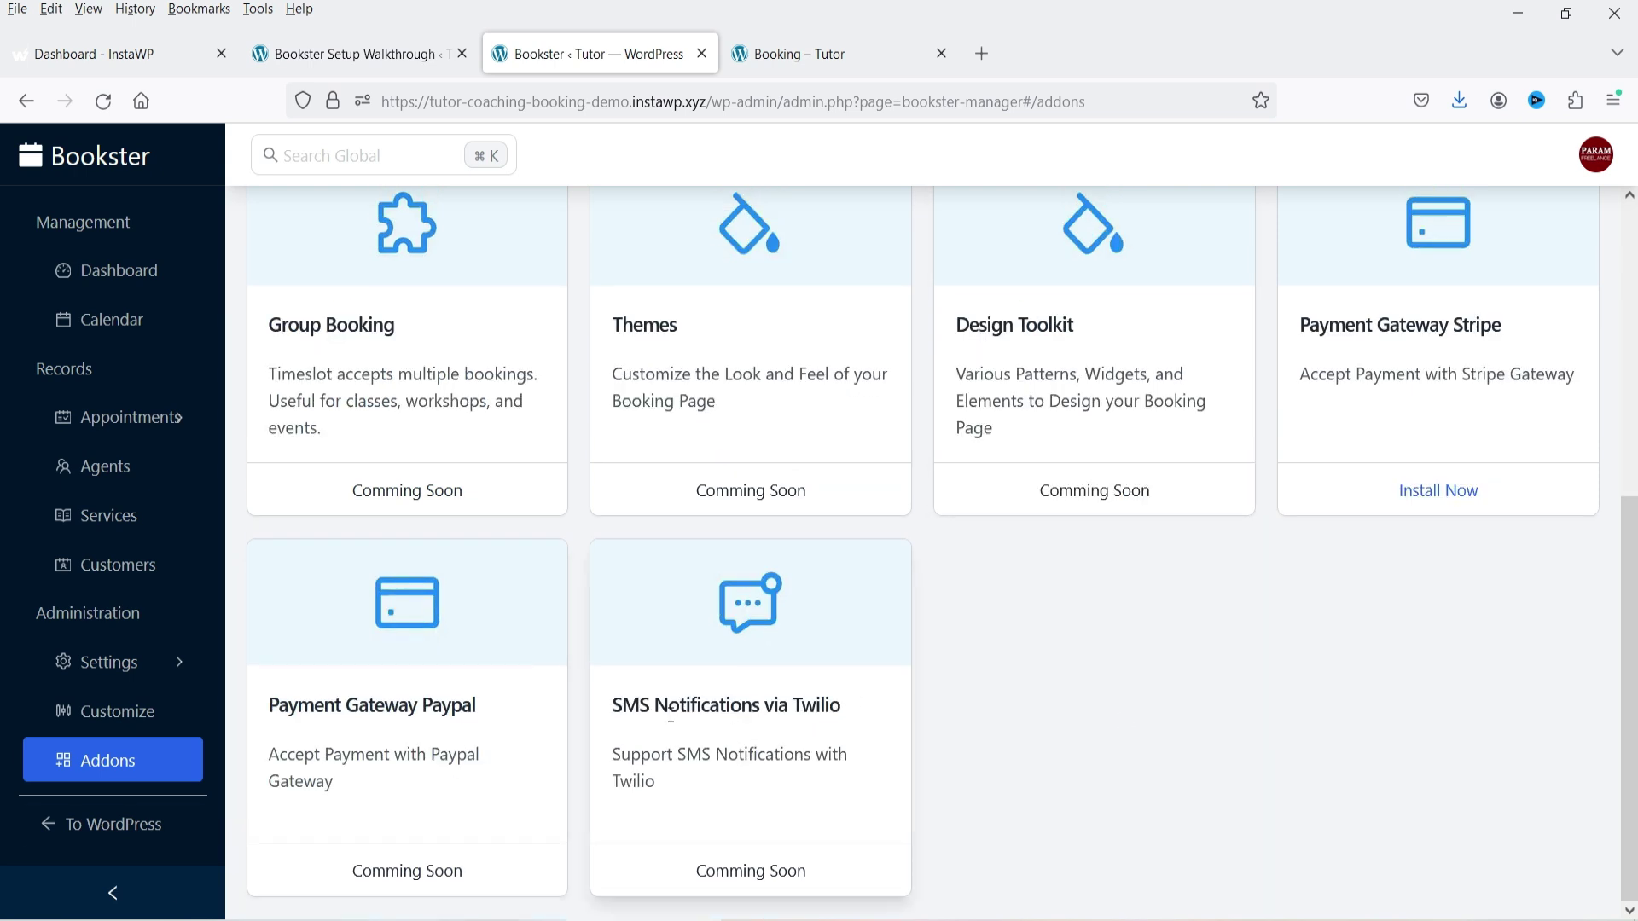
scroll(1129, 701, up, 1)
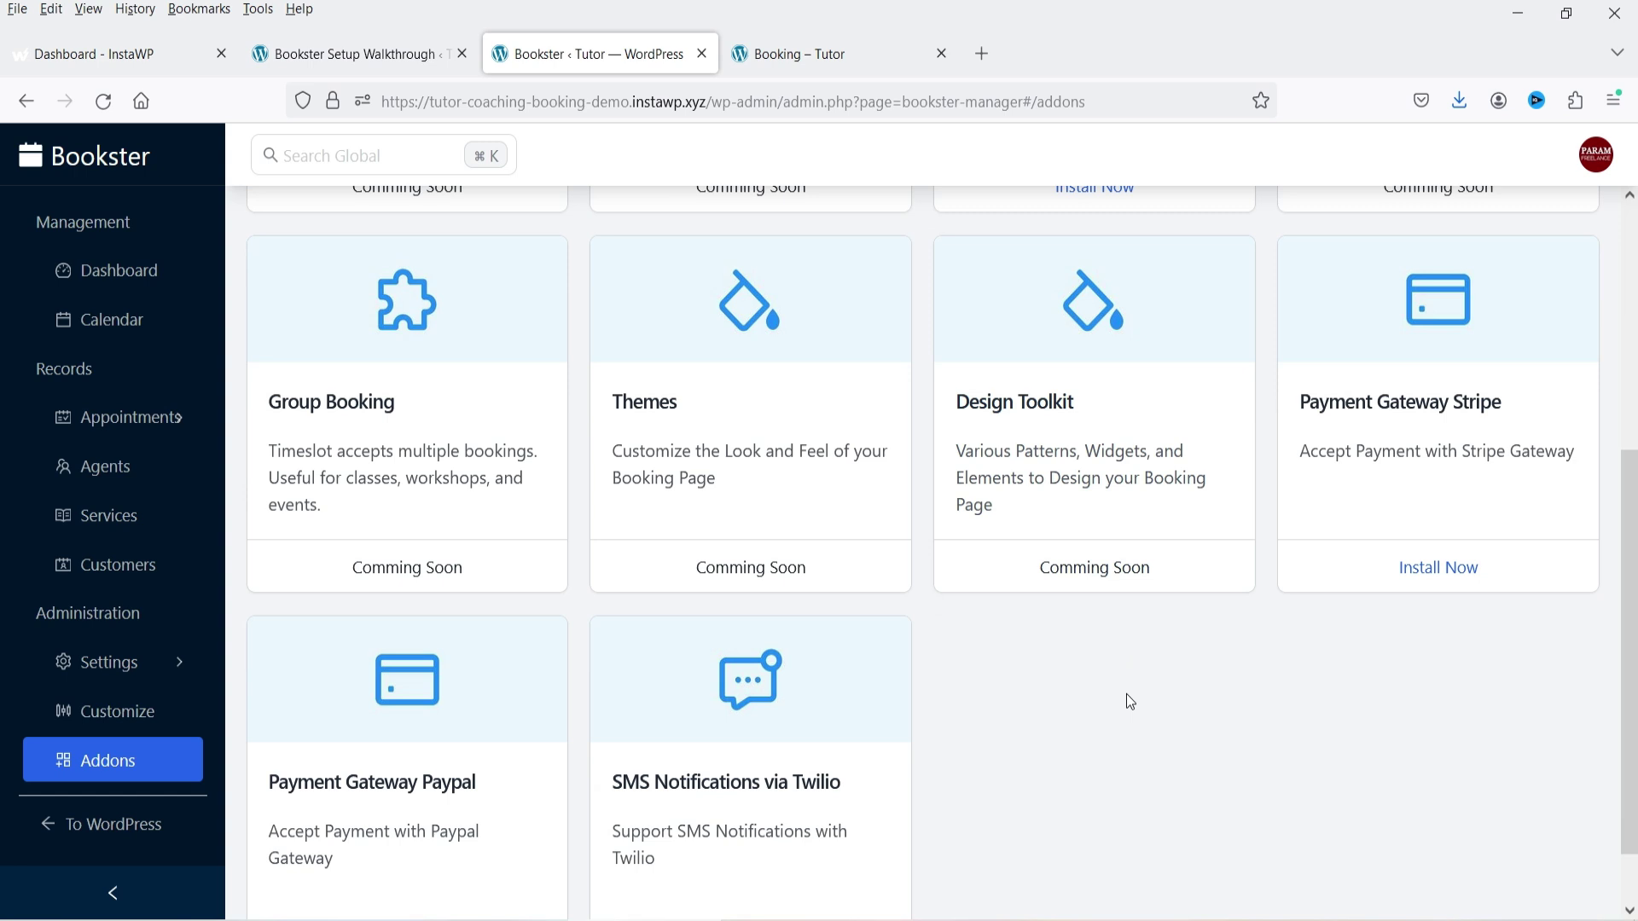
scroll(1129, 701, up, 5)
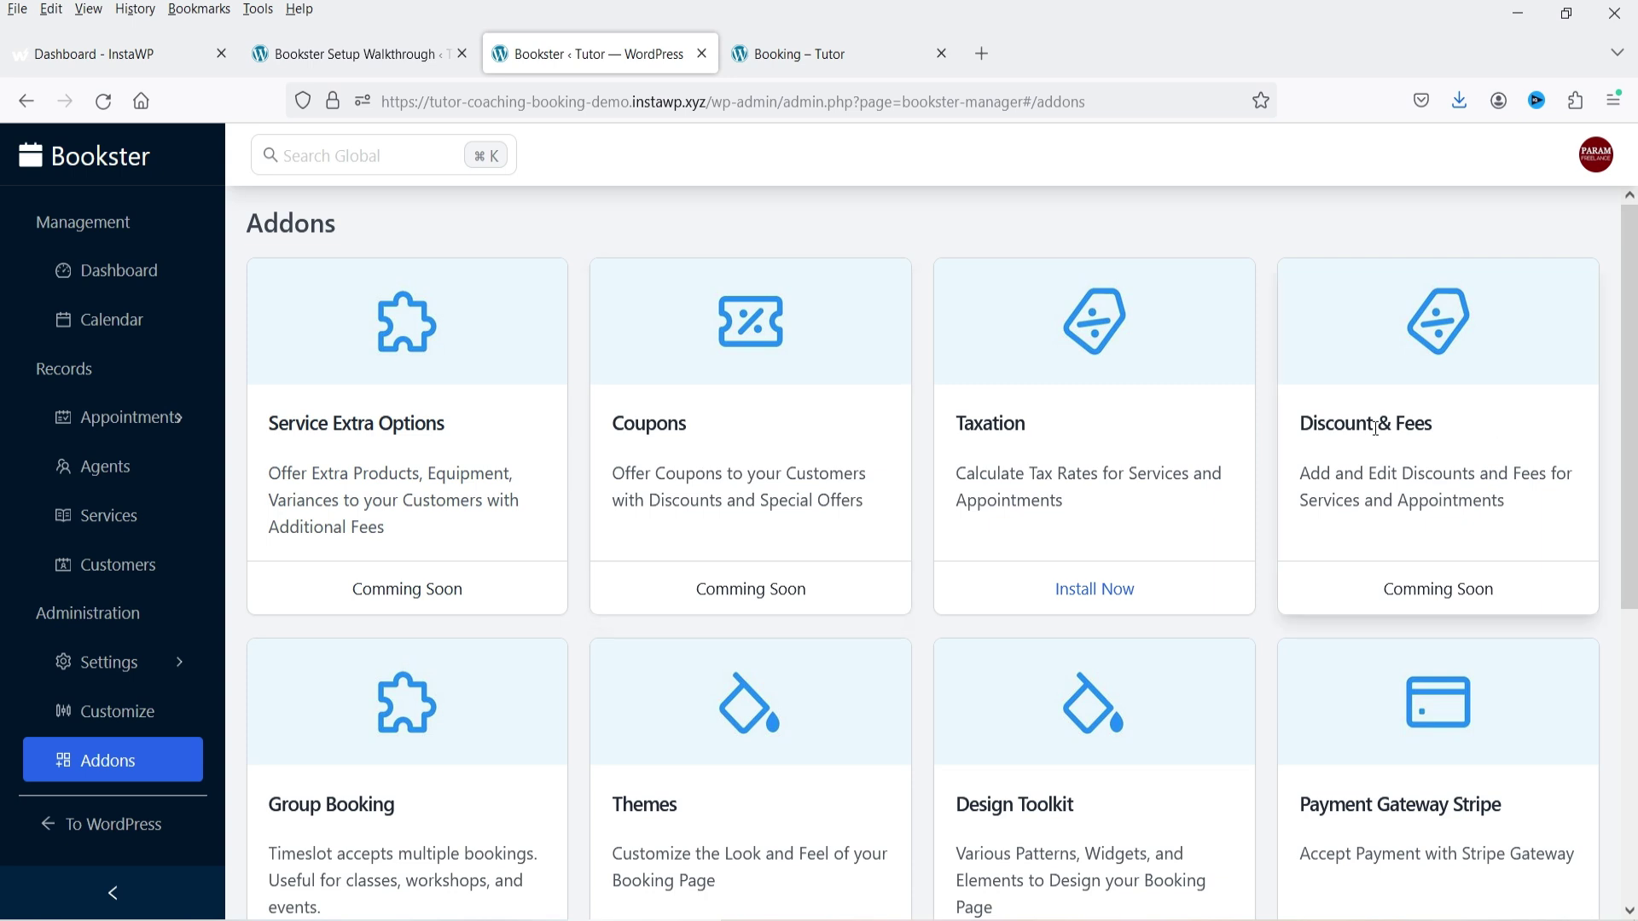
scroll(1372, 429, down, 1)
scroll(1372, 429, down, 3)
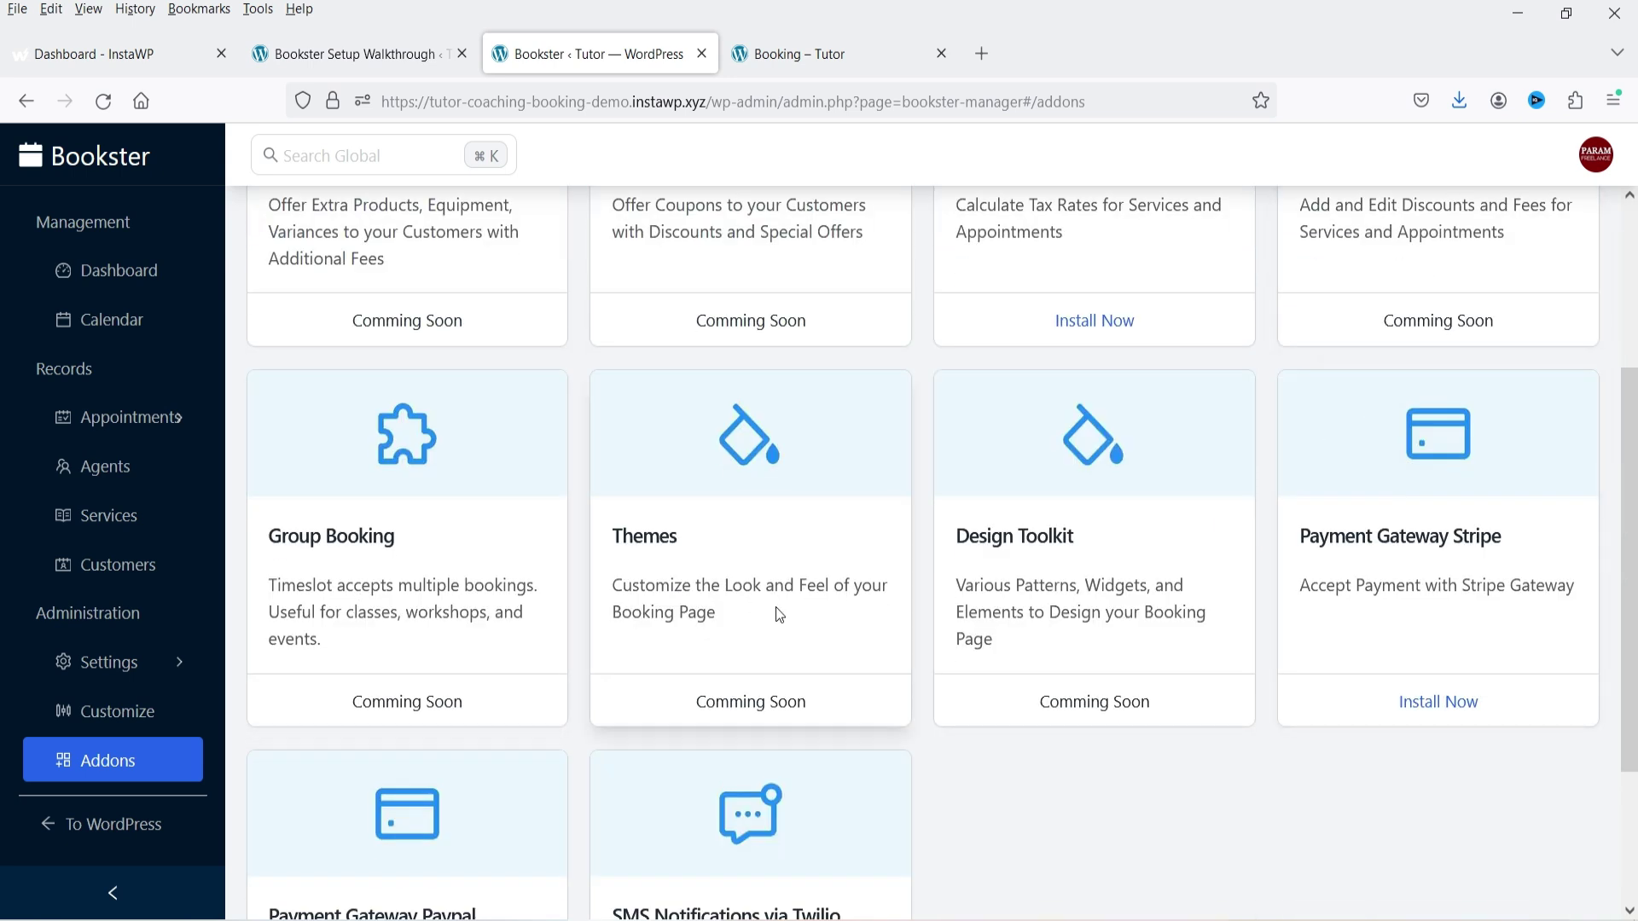
scroll(1100, 585, down, 2)
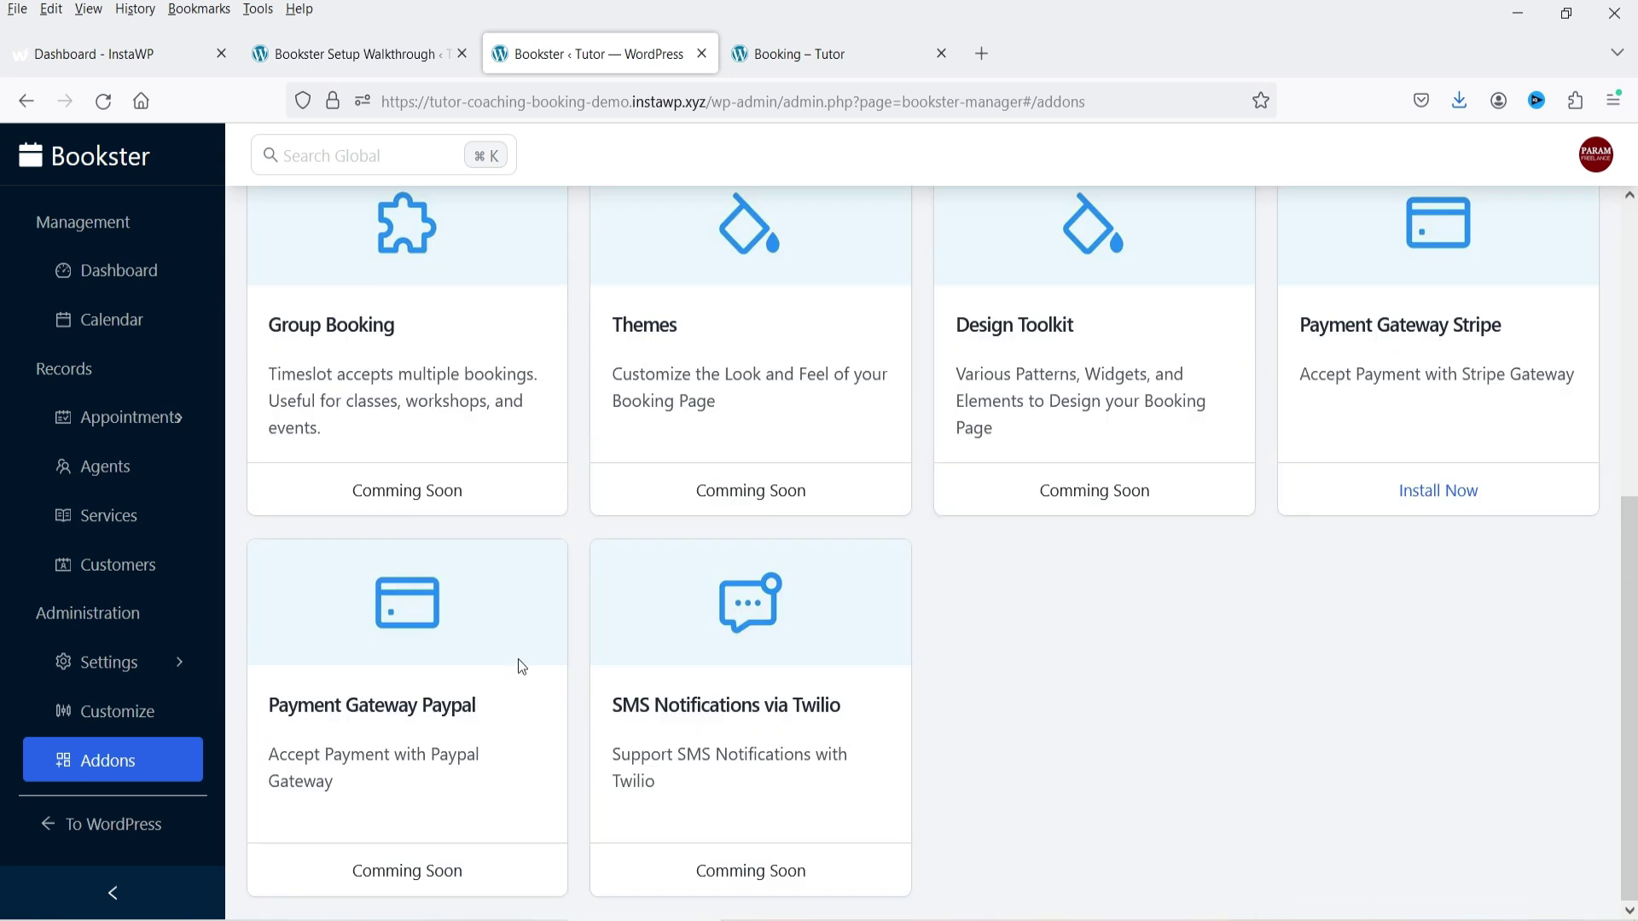